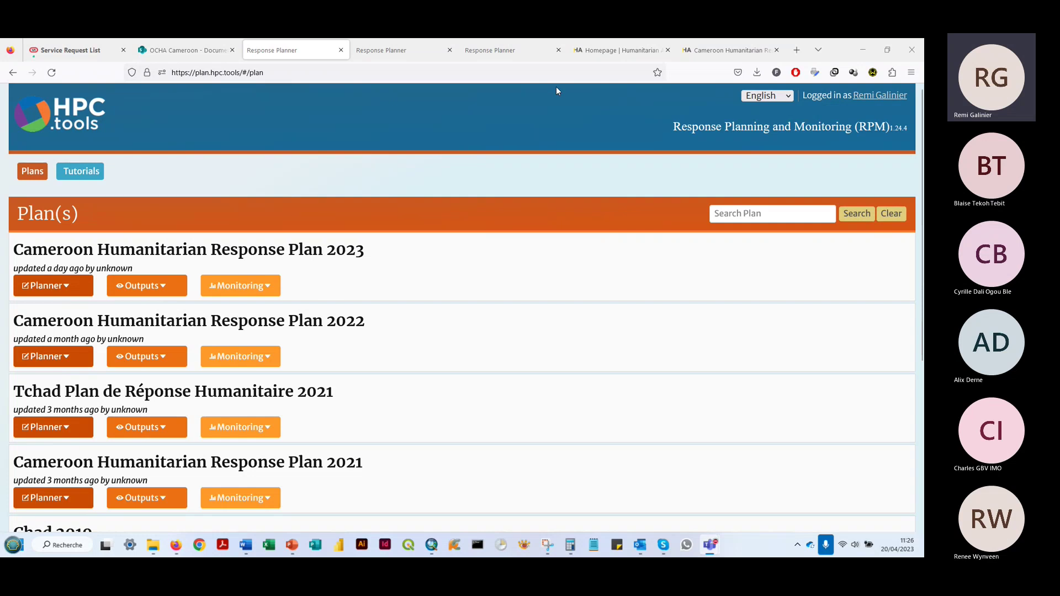
Leave the Humanitarian Action homepage and return to the RPM plans list.
left_click(600, 51)
left_click(206, 72)
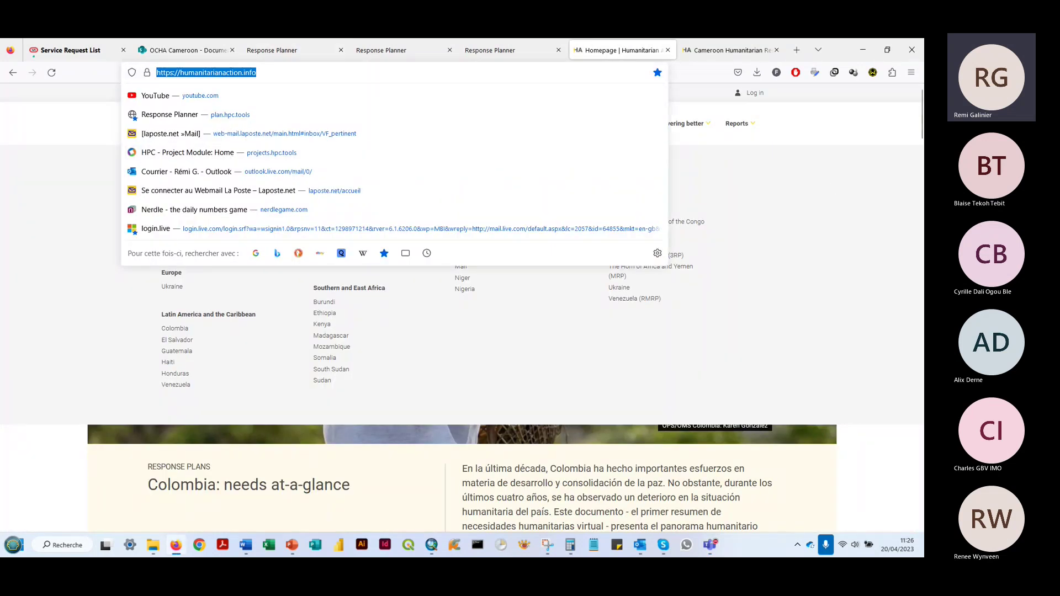
key("alt+Tab")
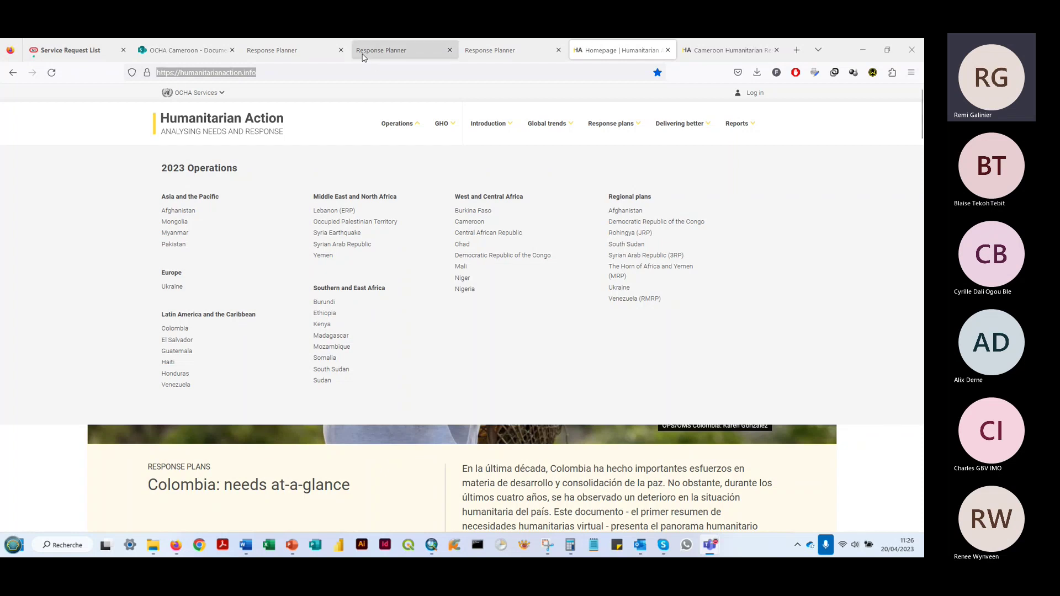
left_click(313, 49)
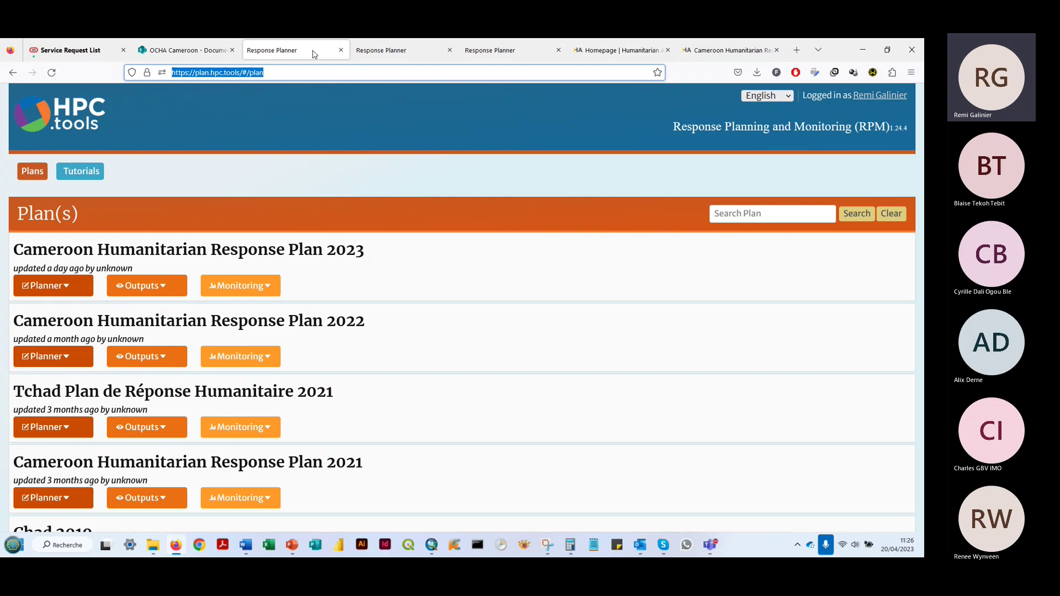
left_click(434, 174)
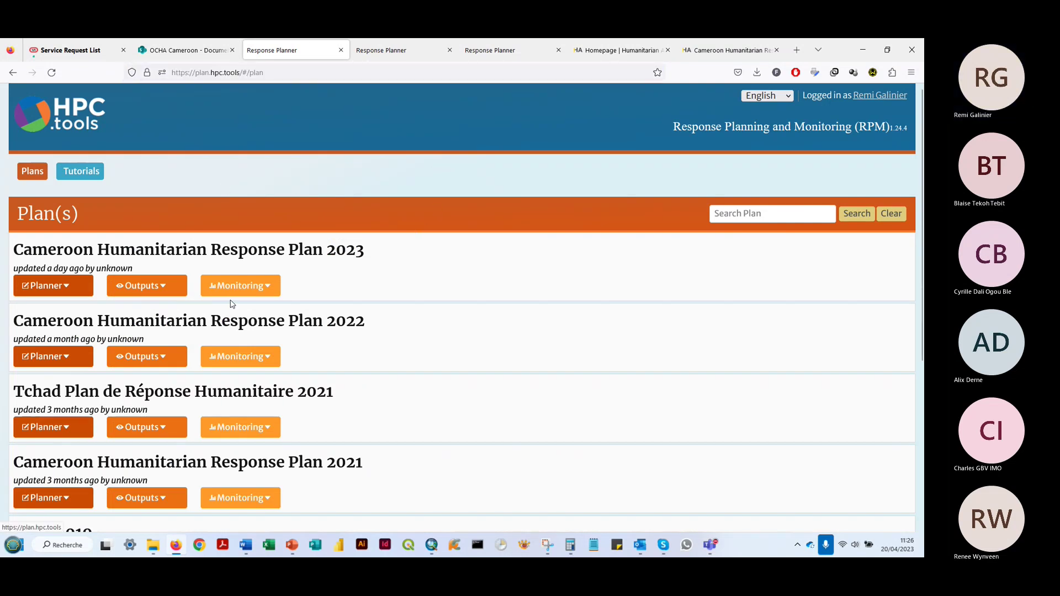
Peek at the Cameroon 2023 plan's Outputs options and scroll through the plans list.
left_click(145, 288)
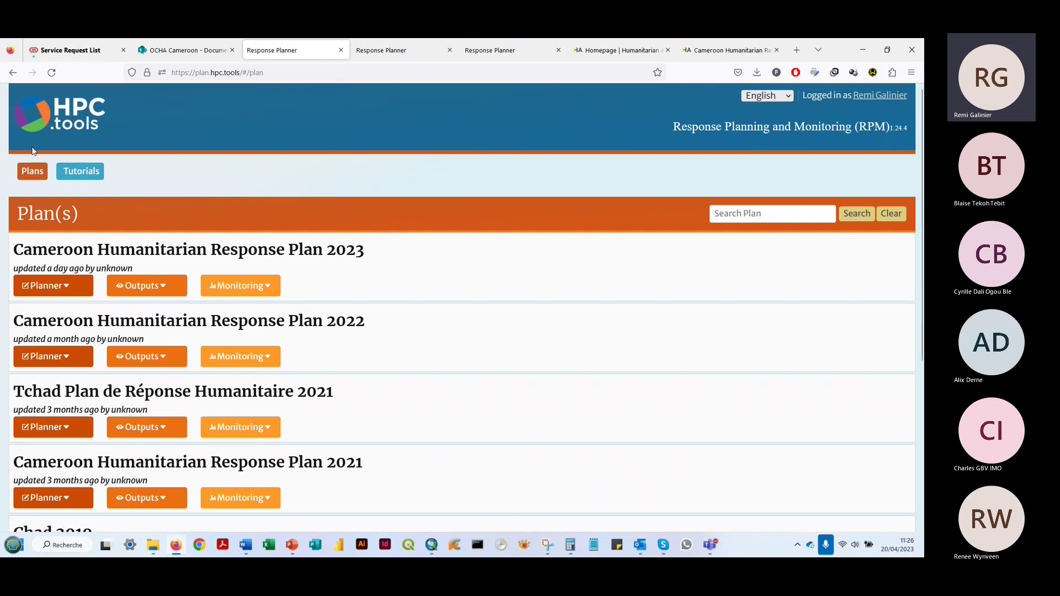
scroll(296, 293, "down", 5)
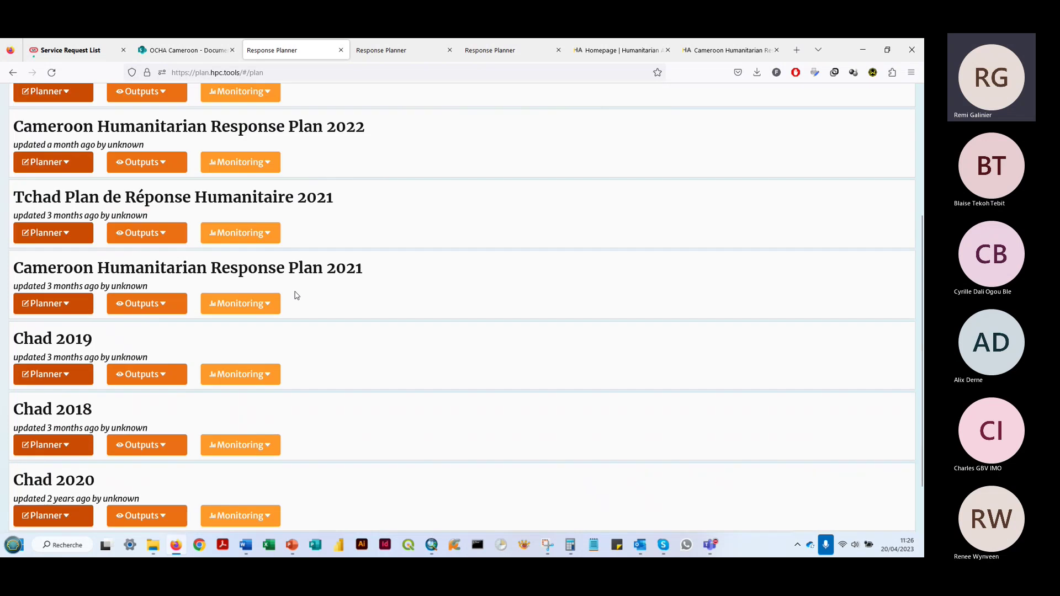
scroll(247, 342, "up", 5)
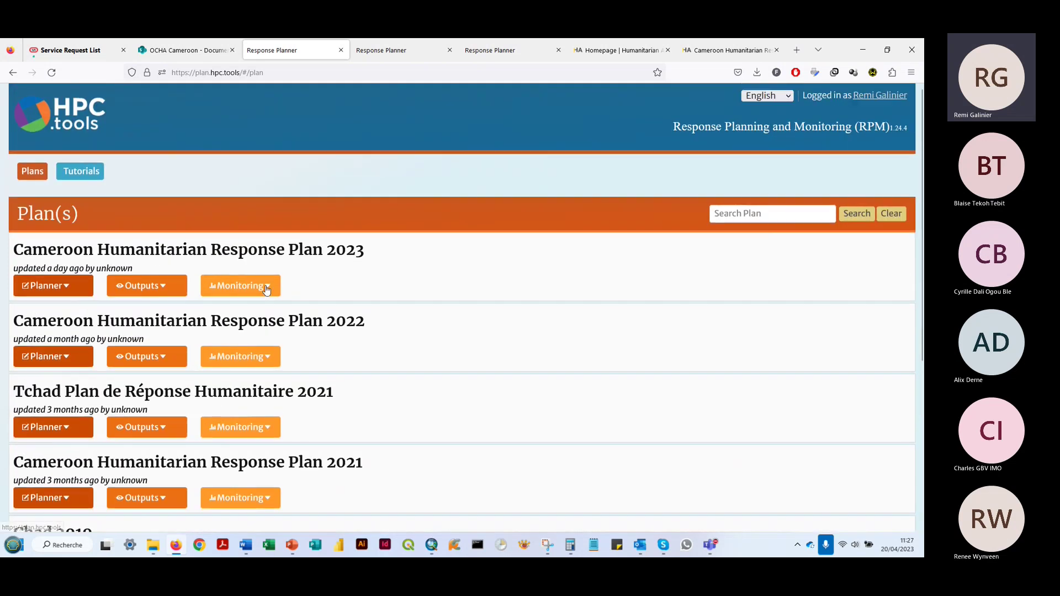
scroll(268, 287, "down", 3)
scroll(268, 287, "down", 3)
scroll(269, 298, "up", 5)
scroll(287, 407, "down", 1)
scroll(295, 409, "down", 4)
scroll(296, 408, "up", 5)
Show the 2023 plan's Outputs, Planner and Monitoring menus in turn, then close them.
left_click(130, 282)
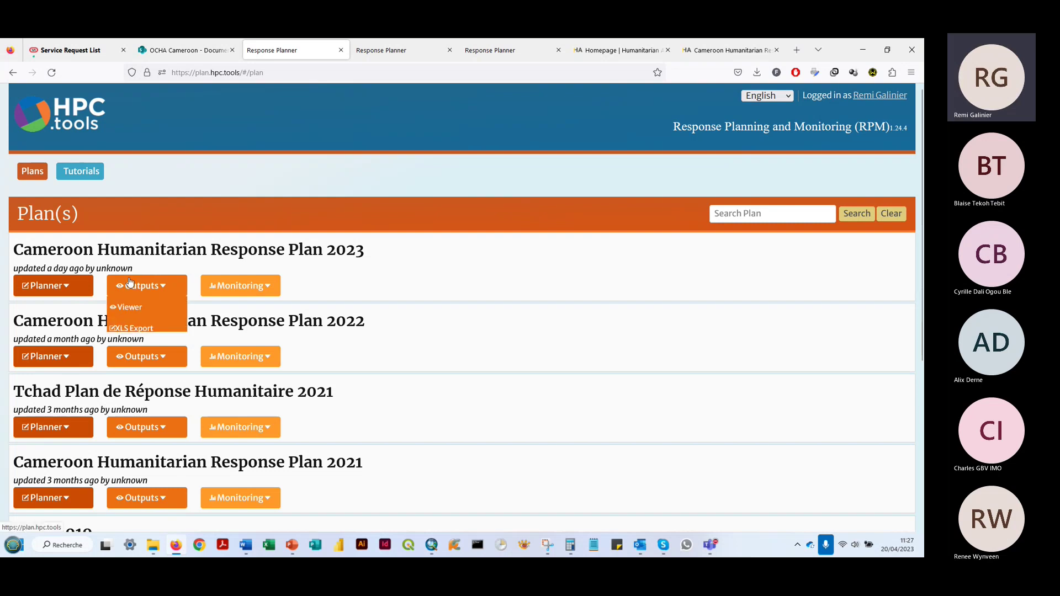
left_click(61, 286)
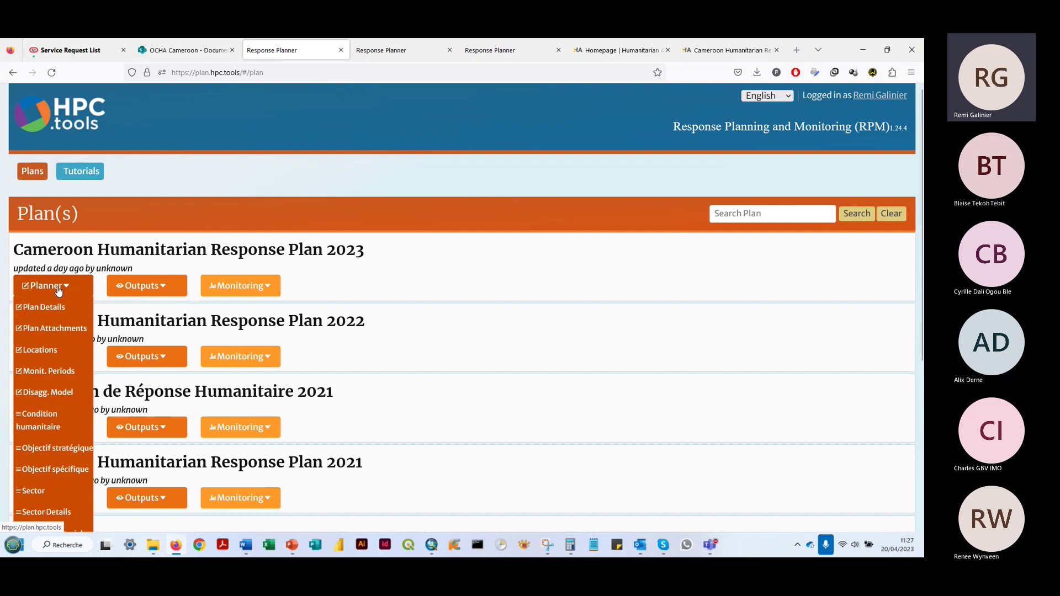
left_click(163, 289)
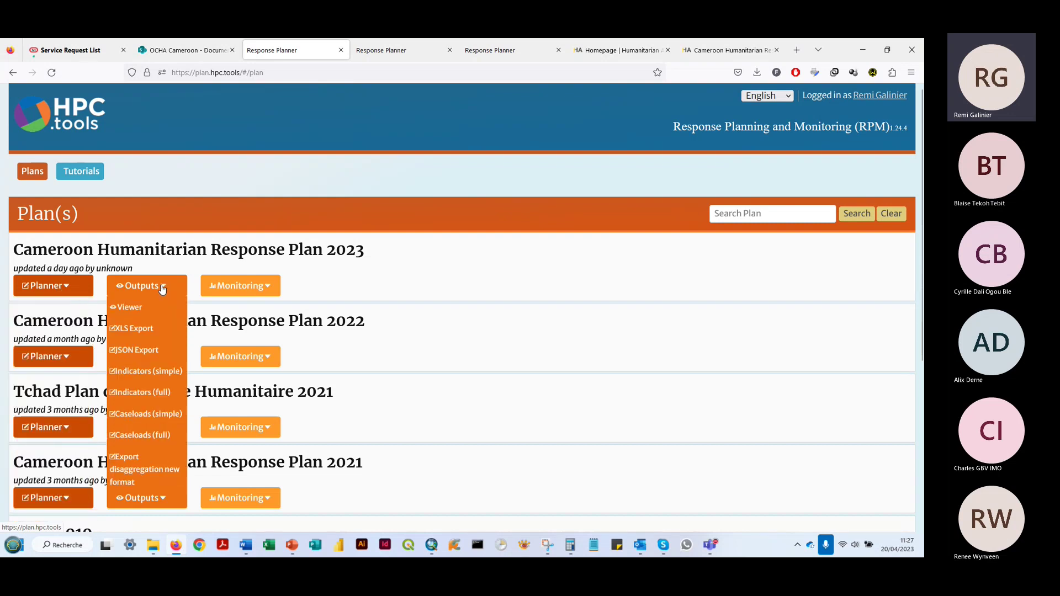
left_click(264, 287)
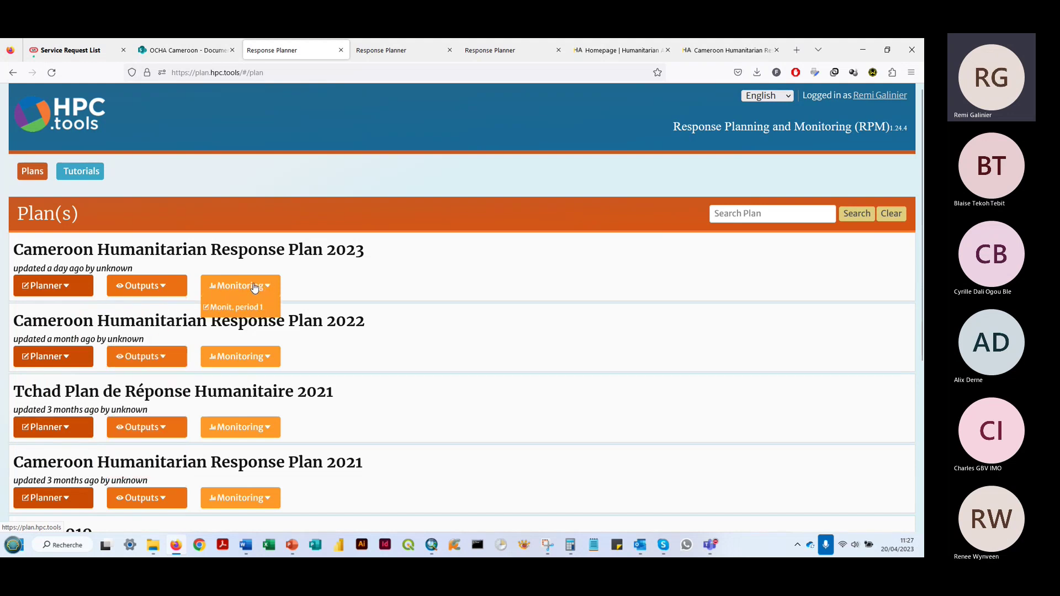
left_click(162, 287)
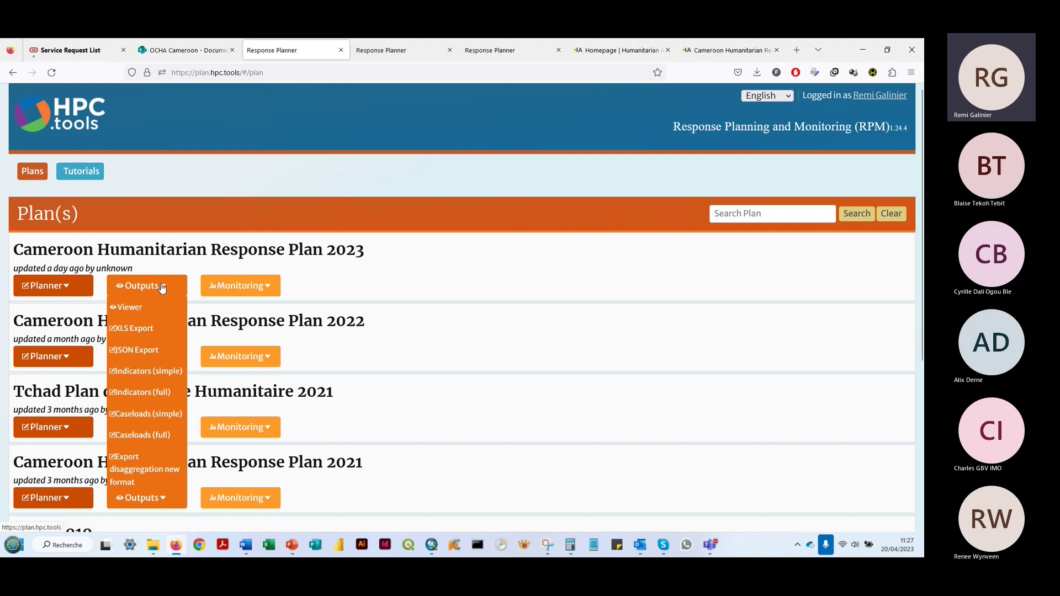
left_click(485, 272)
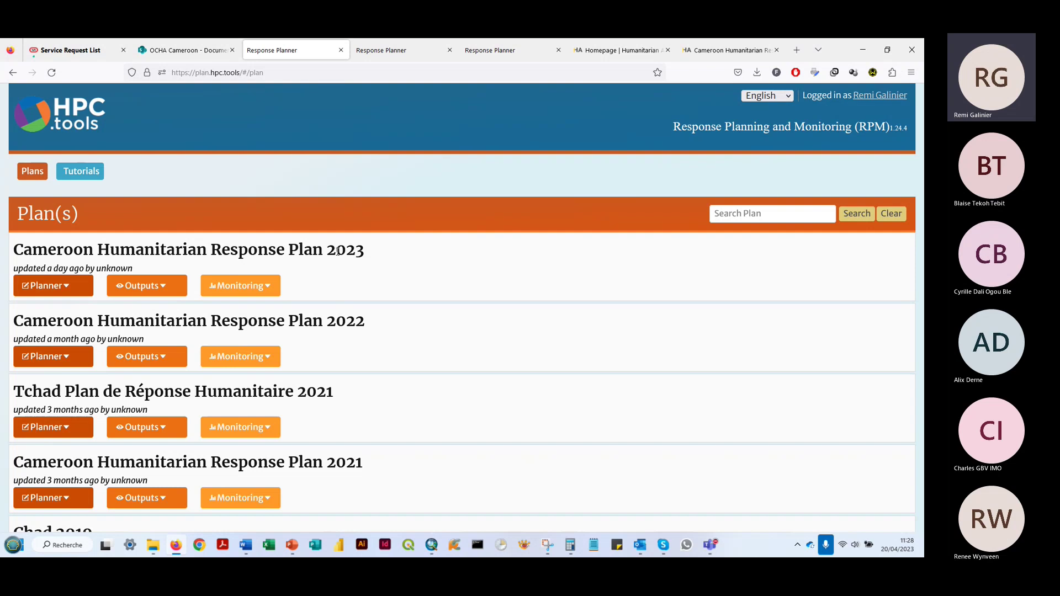
Open the 2023 plan's Plan Details in a new browser tab.
left_click(59, 290)
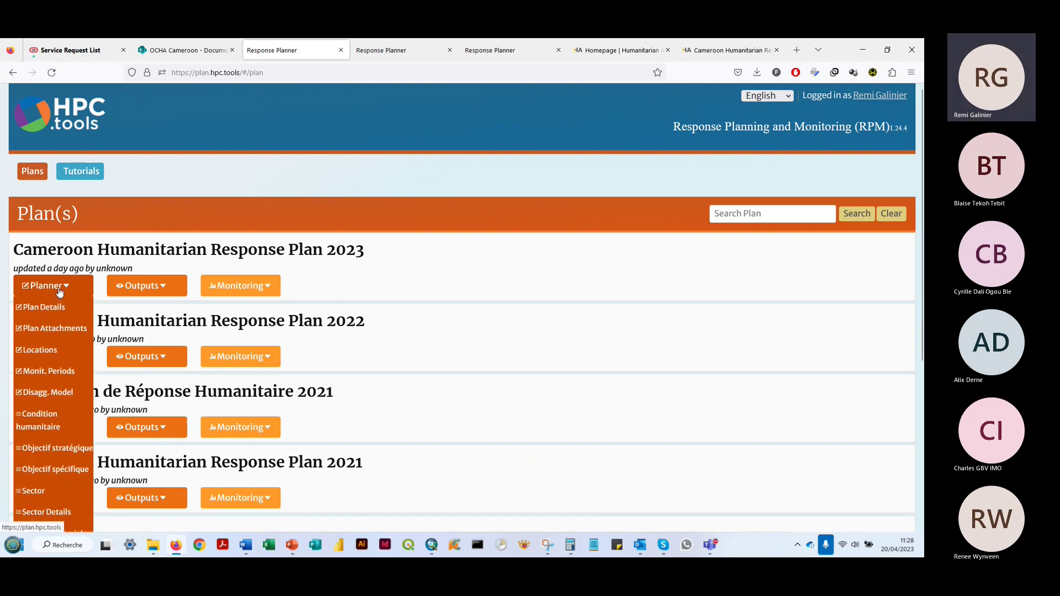
right_click(53, 312)
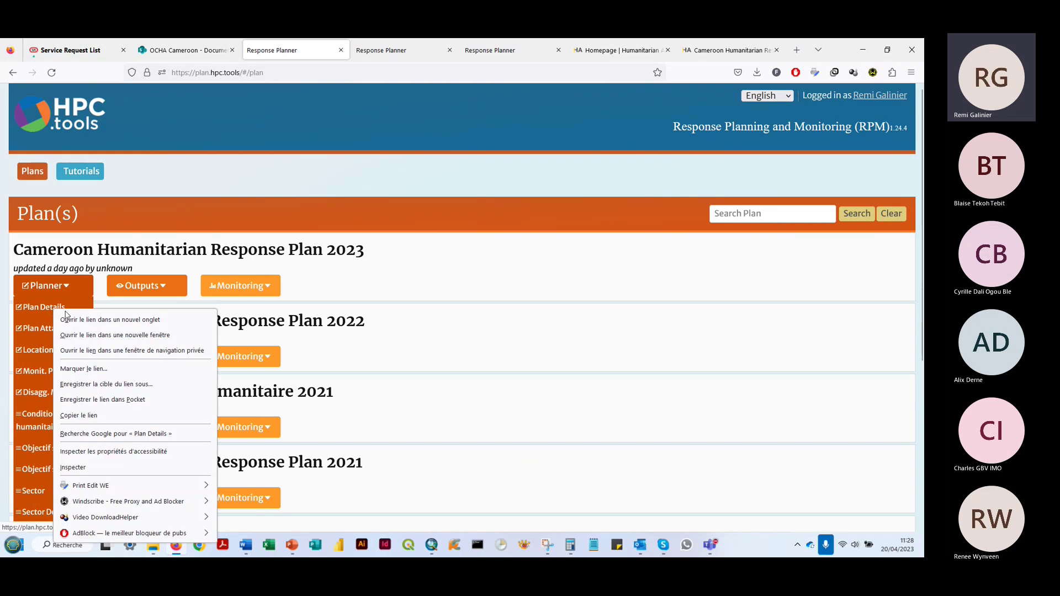
left_click(72, 318)
left_click(349, 56)
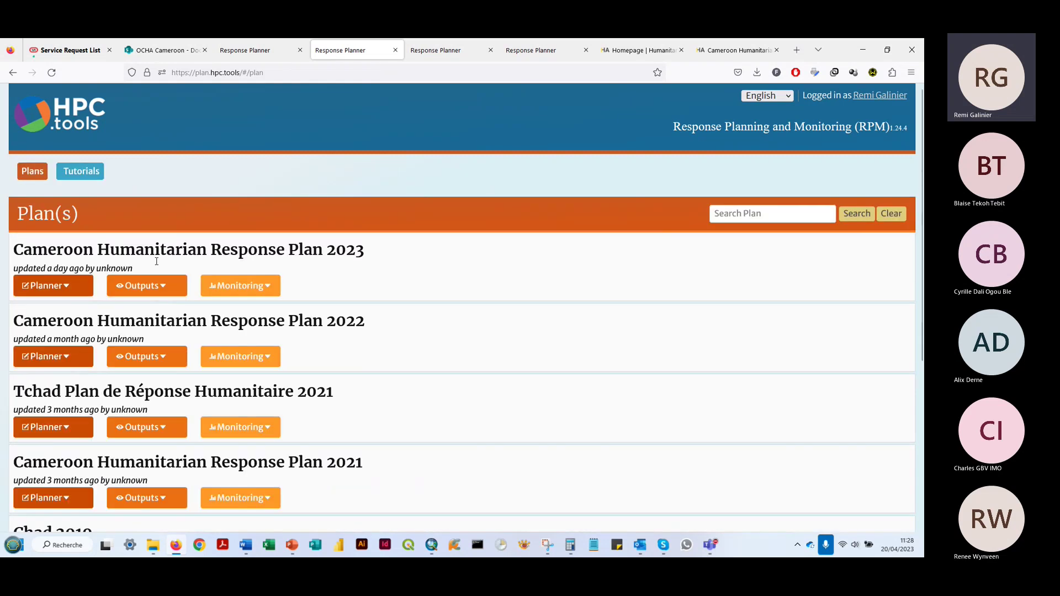
Show Plan Details for the 2023 plan, dated 01/01/23 to 31/12/23, and scroll its form.
left_click(66, 286)
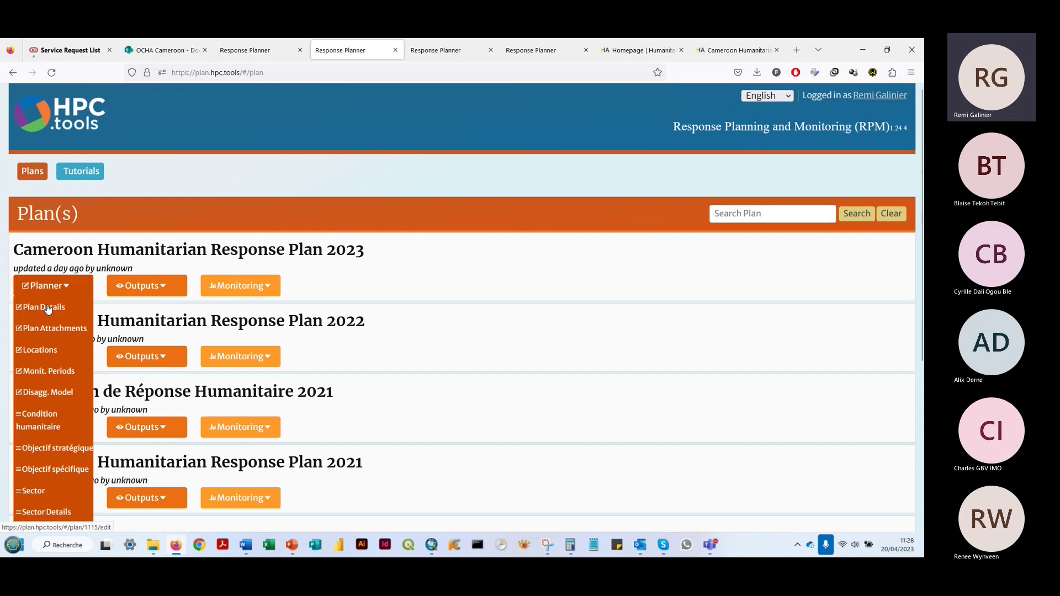
left_click(48, 307)
left_click(585, 50)
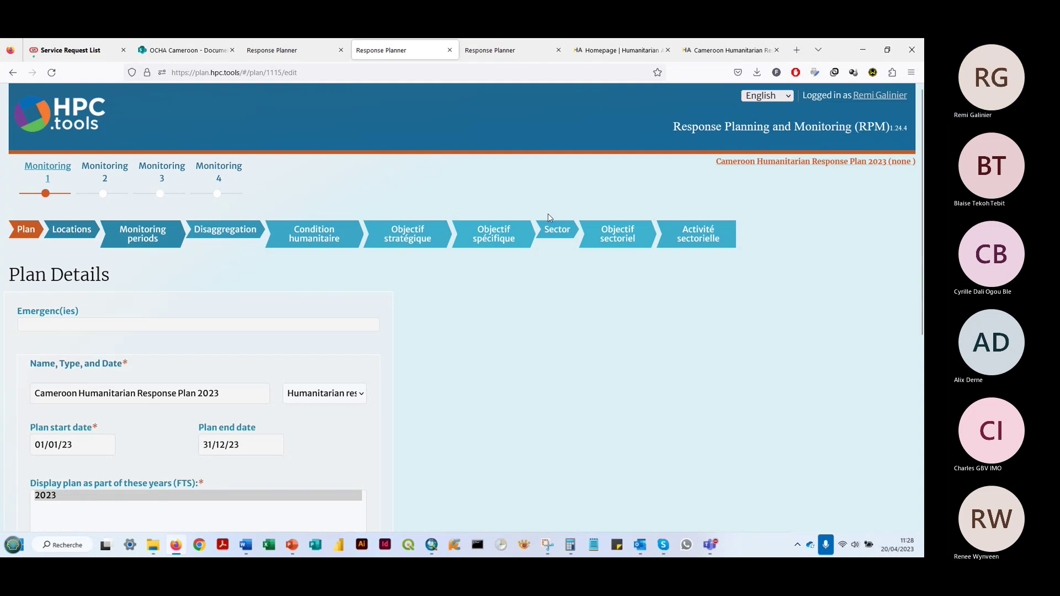
scroll(442, 303, "down", 3)
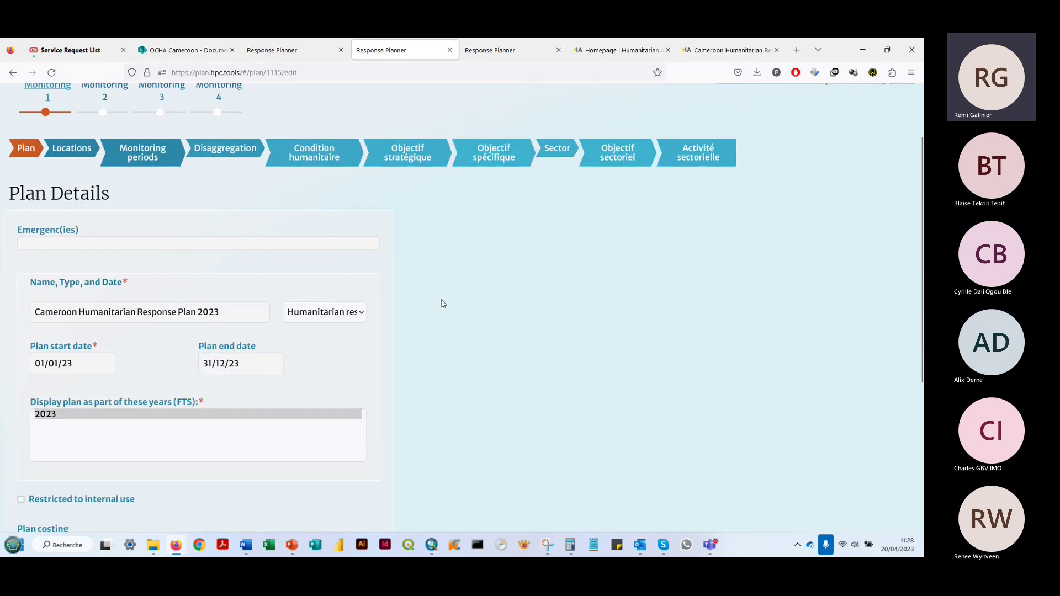
scroll(440, 300, "up", 3)
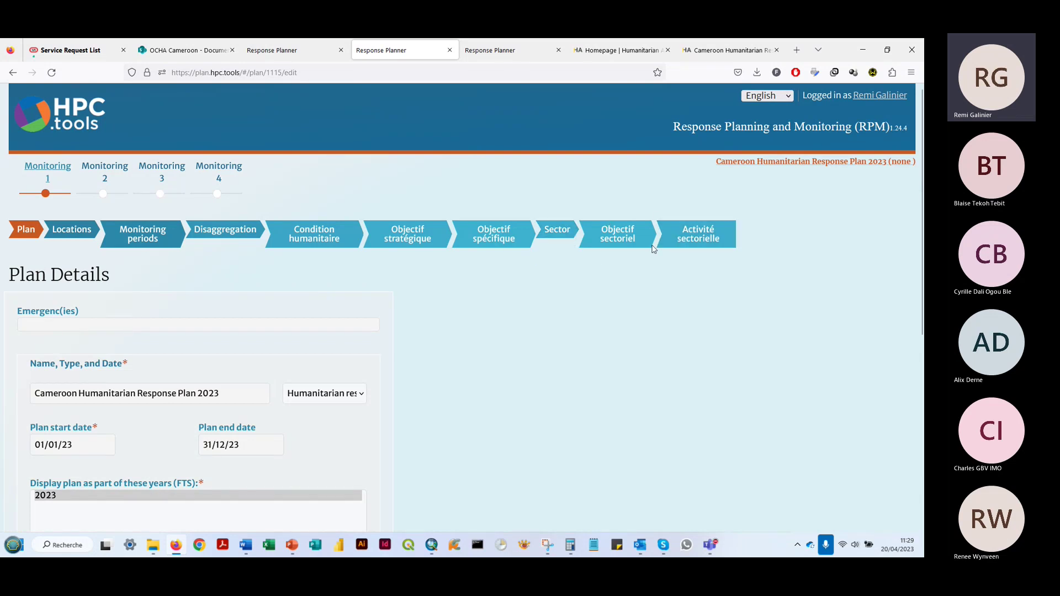
scroll(178, 328, "down", 2)
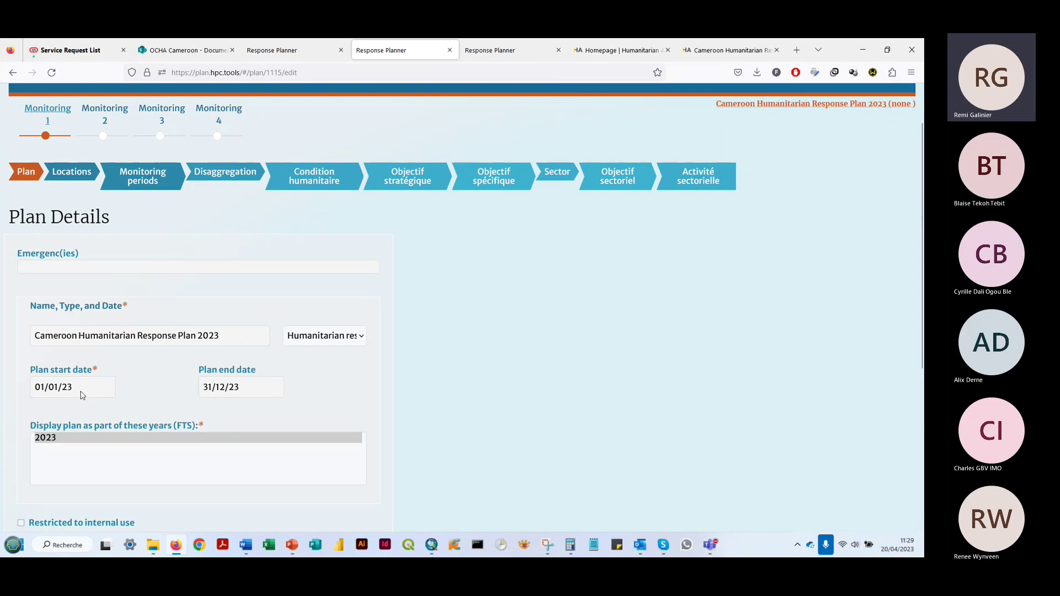
scroll(122, 394, "down", 5)
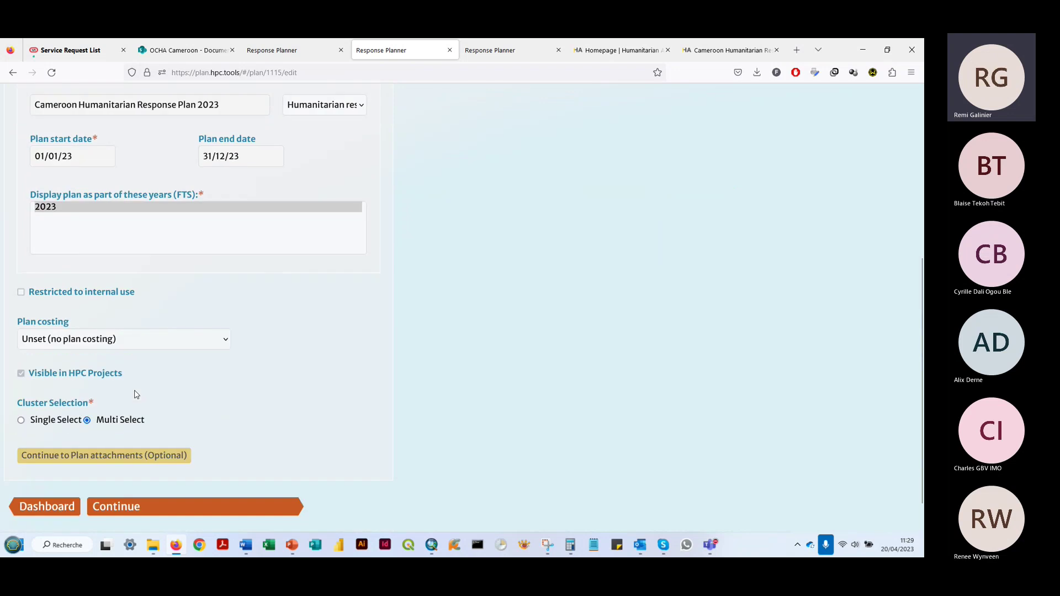
scroll(157, 417, "up", 6)
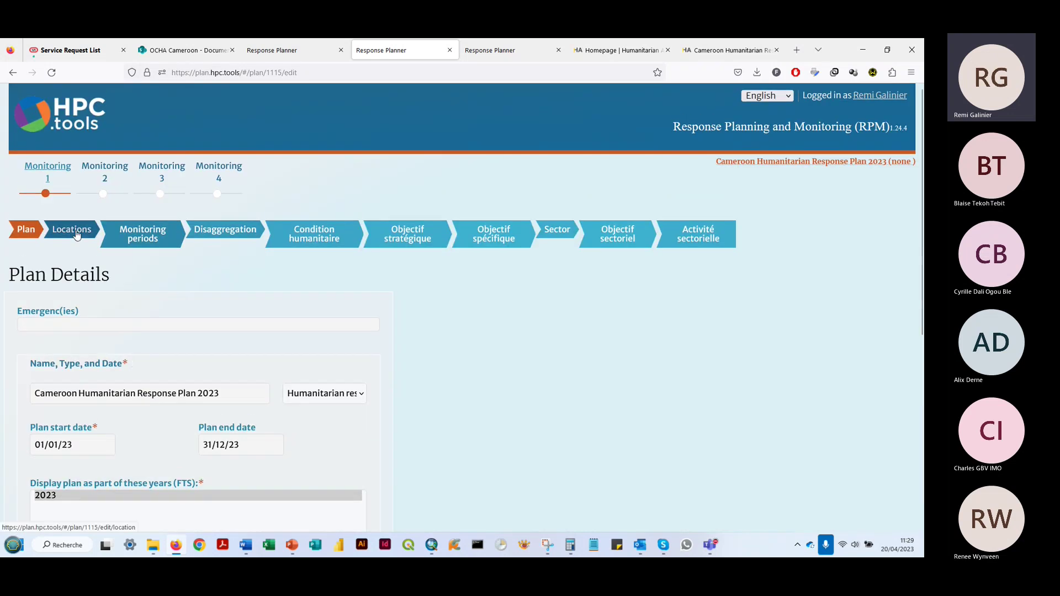
Visit Locations, then the quarterly Monitoring Periods starting 01/01/23–31/03/23.
left_click(77, 235)
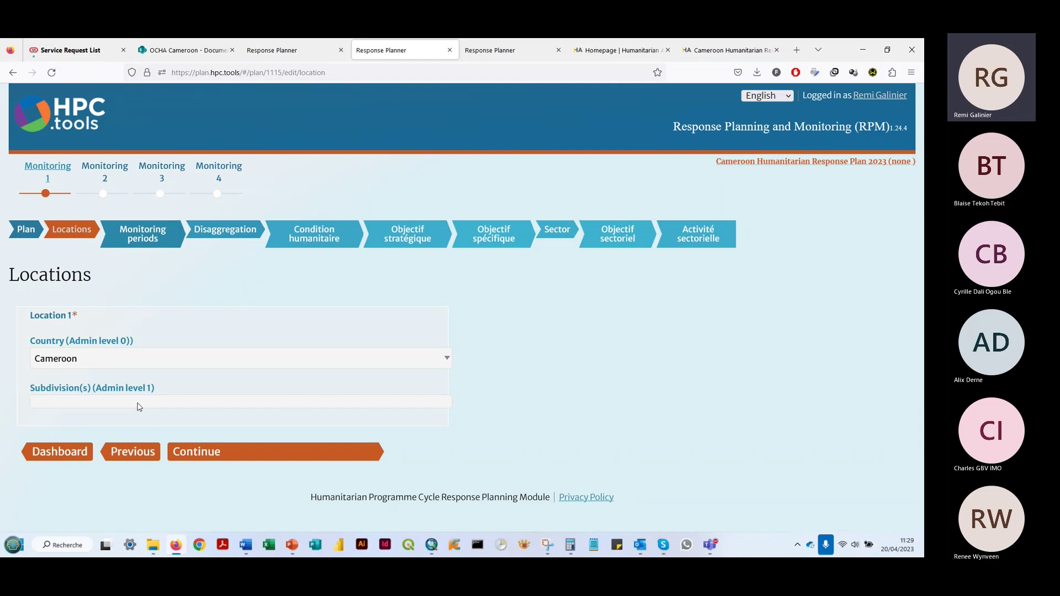
left_click(145, 241)
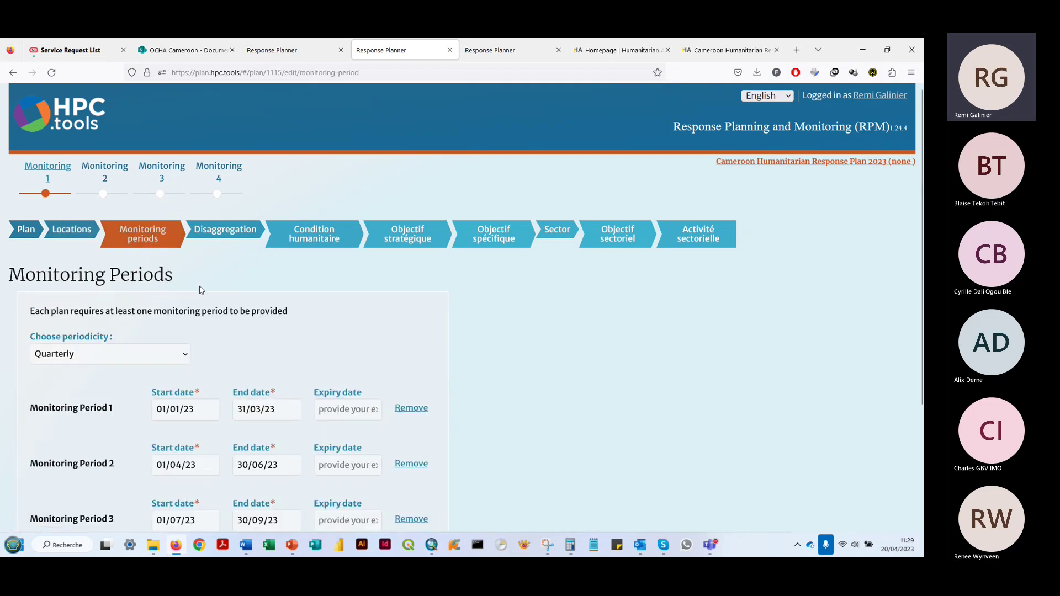
scroll(268, 326, "down", 2)
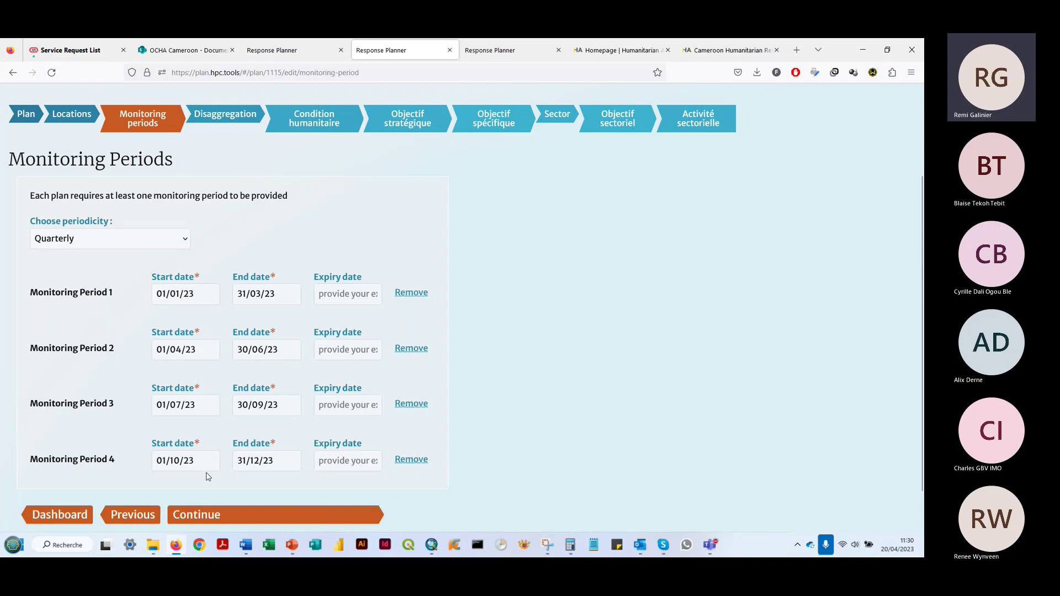
scroll(237, 231, "up", 2)
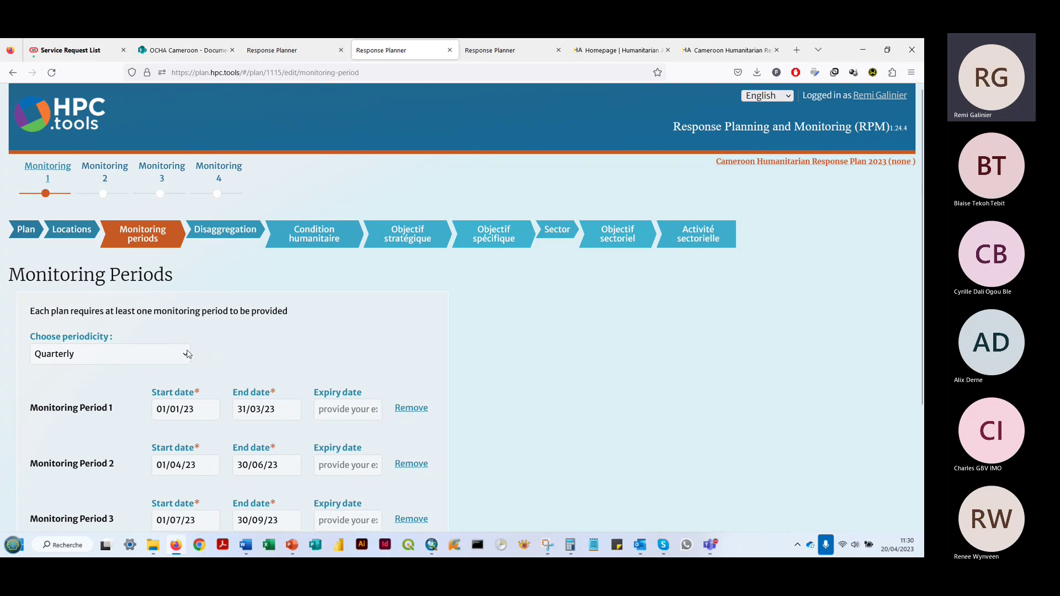
Show the Disaggregation Model page with models adm1_total through adm2_Status.
left_click(221, 232)
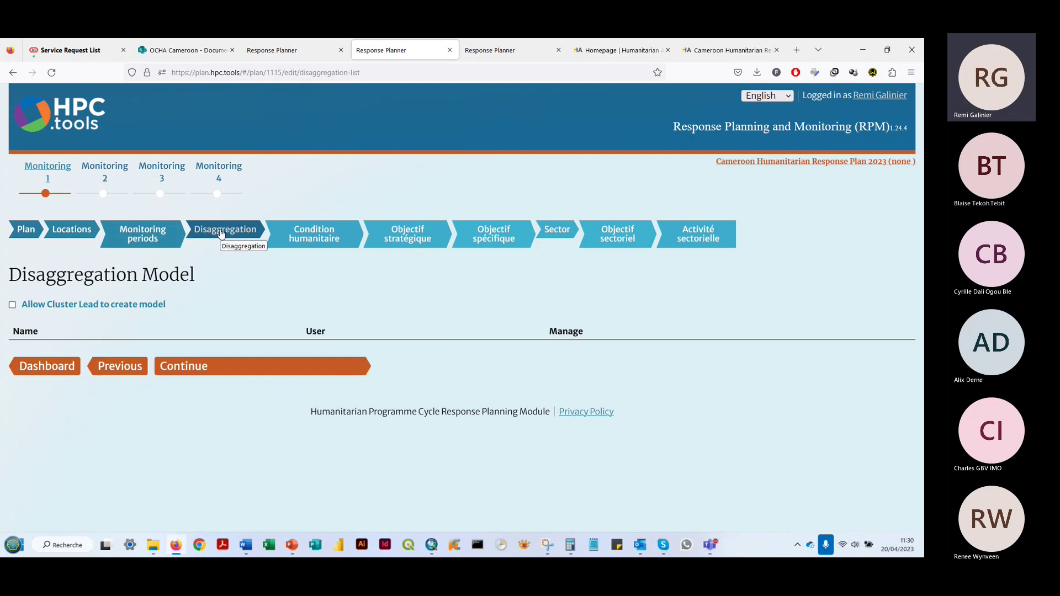
scroll(281, 294, "down", 1)
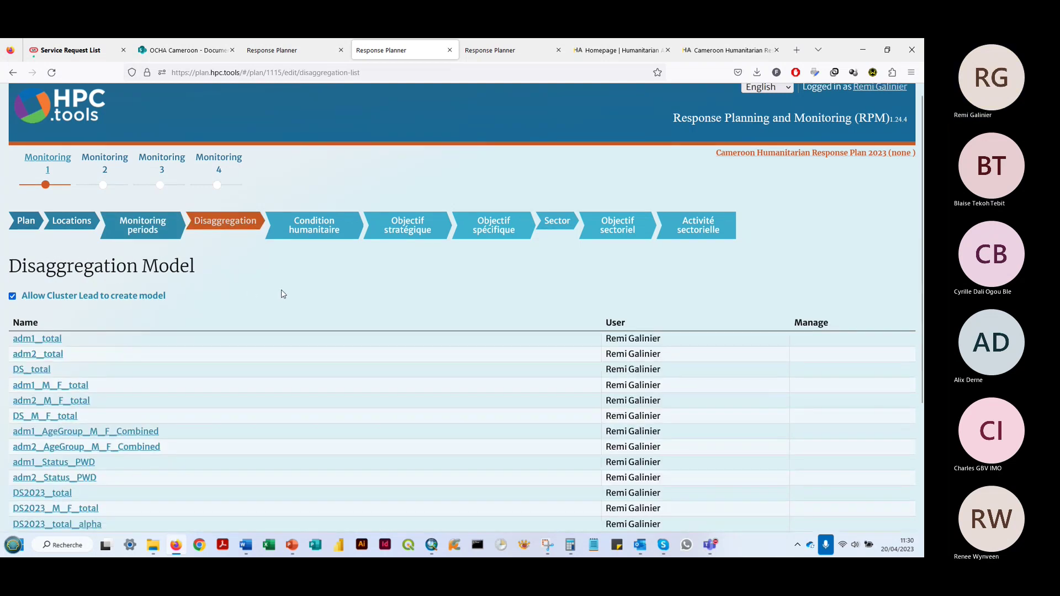
scroll(312, 291, "down", 3)
scroll(308, 222, "up", 1)
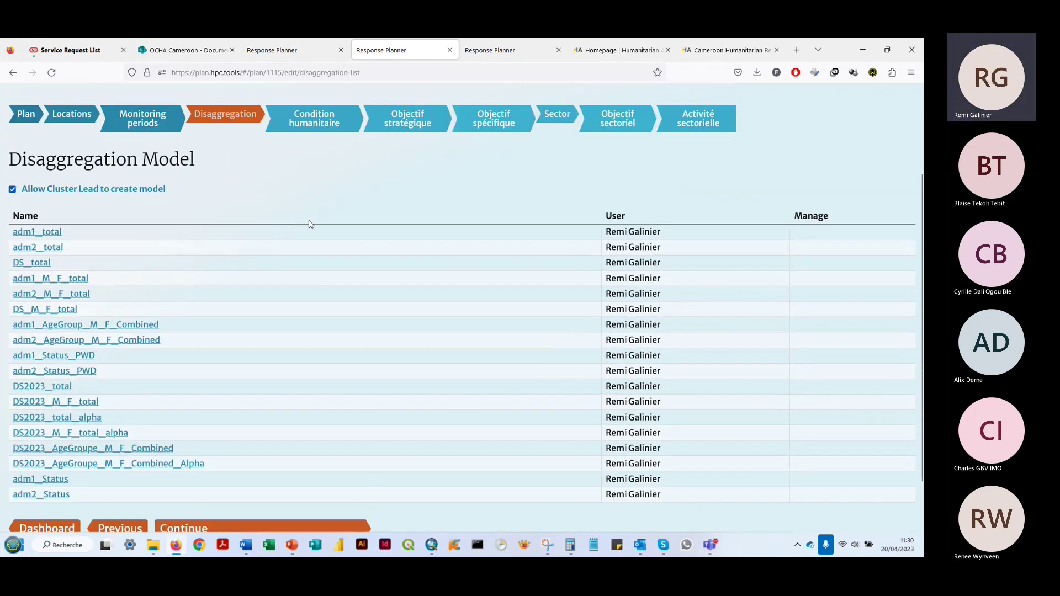
scroll(257, 223, "down", 1)
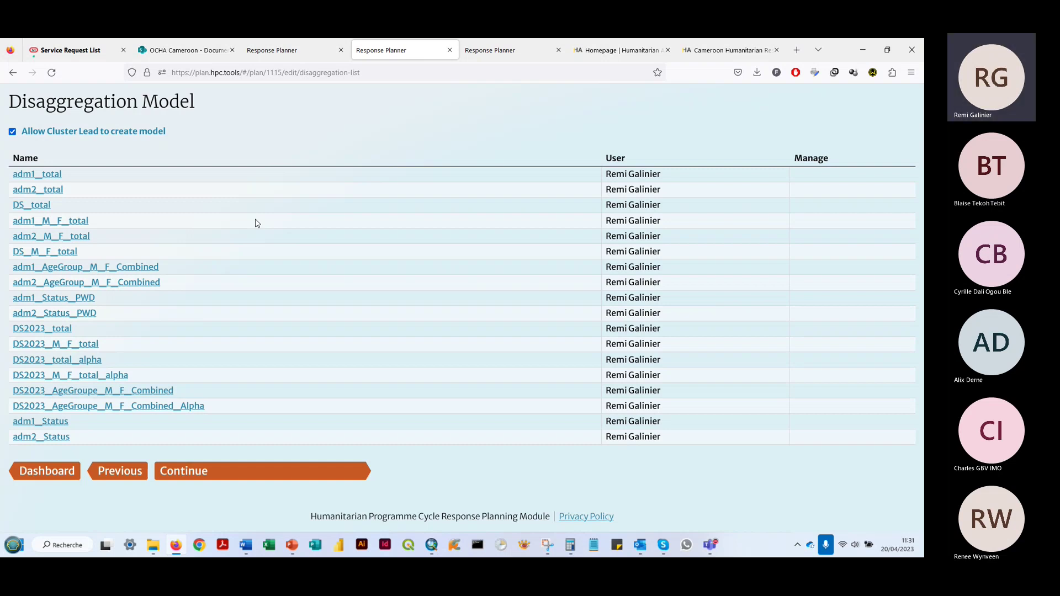
left_click(272, 544)
Open the ShelterNFIs HRP 23 TARGETs workbook from recent files and show its Sector activities sheet.
right_click(272, 544)
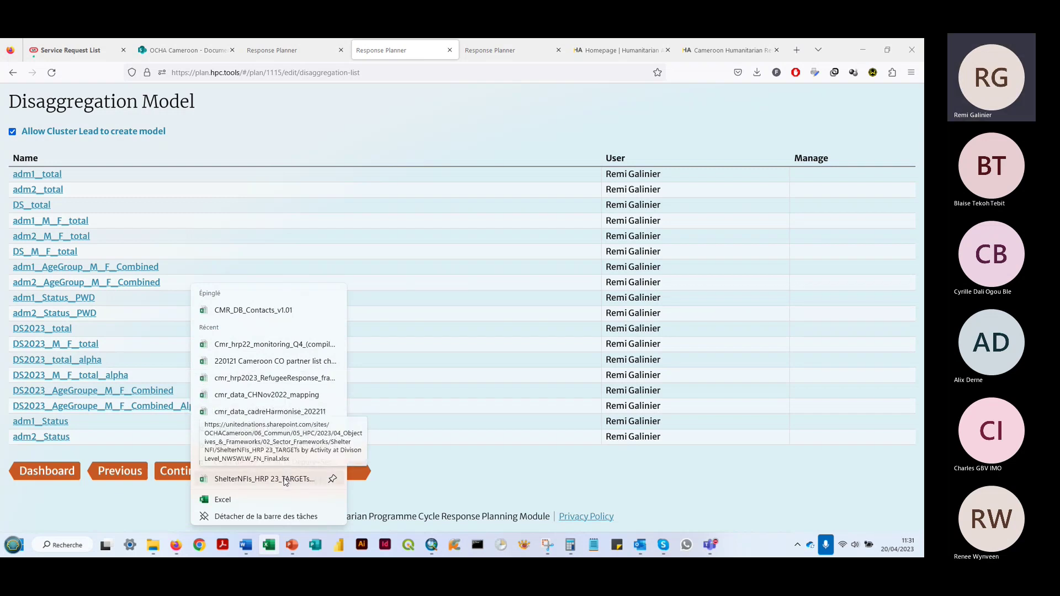
left_click(286, 480)
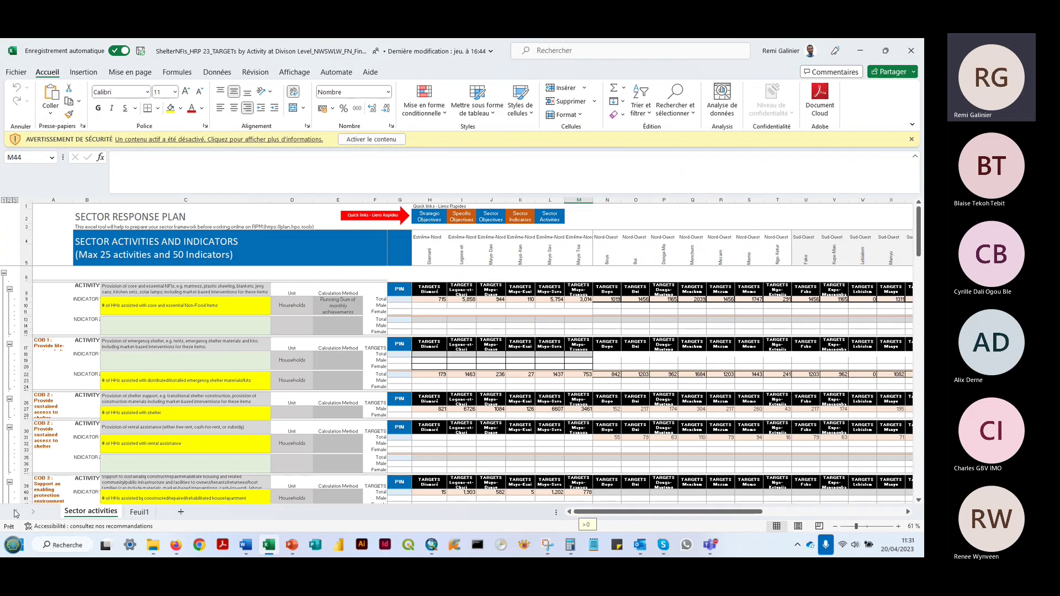
left_click(138, 511)
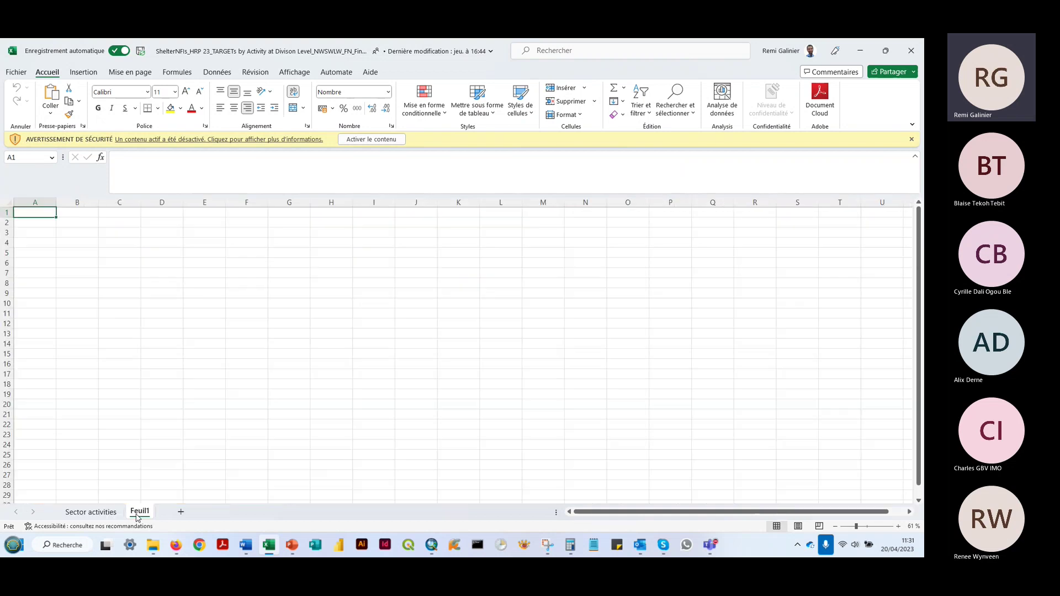
left_click(91, 512)
scroll(333, 361, "up", 3)
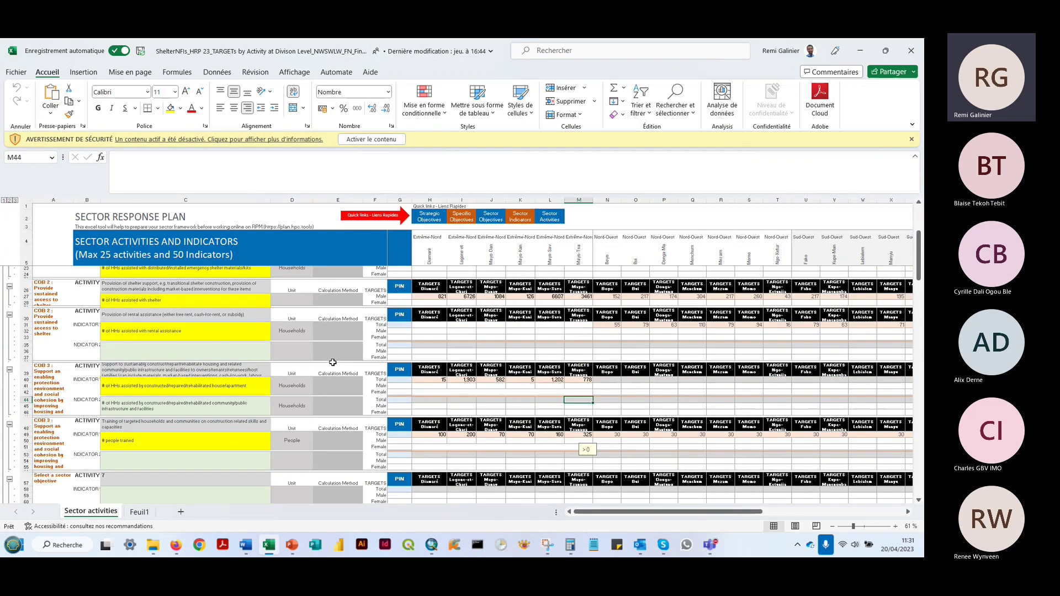
scroll(333, 362, "up", 5)
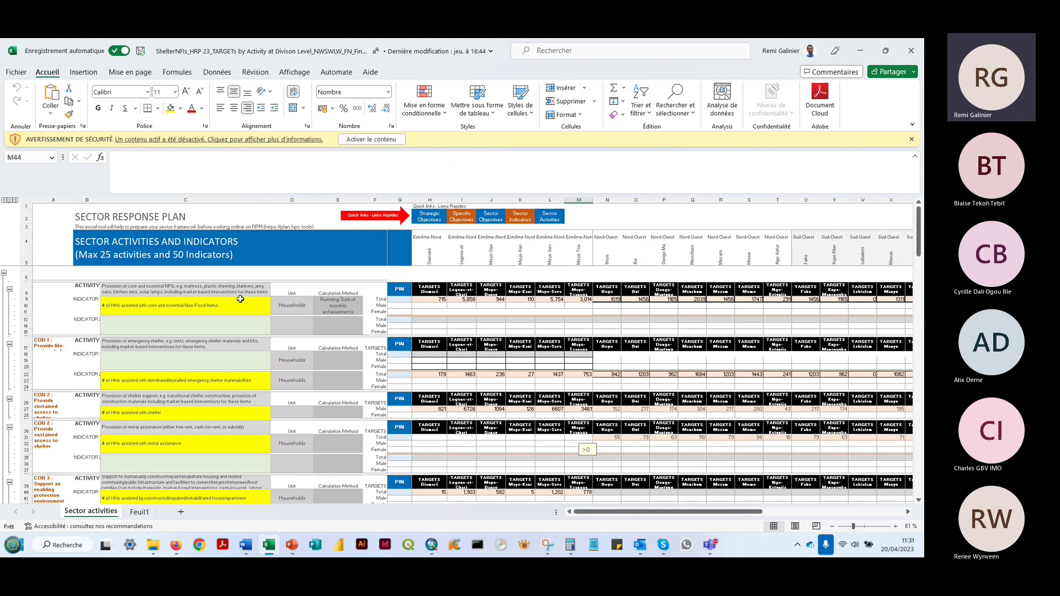
scroll(284, 320, "down", 1)
scroll(284, 319, "up", 1)
Review the first activity and indicator texts in C8 and C9, plus the region and division headers.
left_click(149, 305)
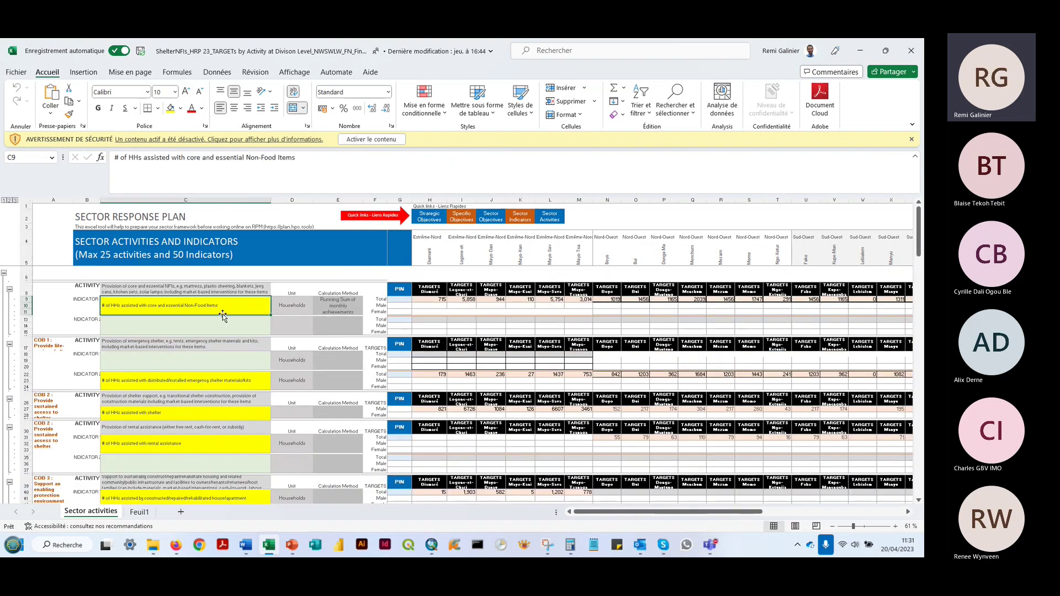
left_click(164, 292)
left_click(164, 313)
left_click_drag(395, 246, 905, 334)
left_click(700, 263)
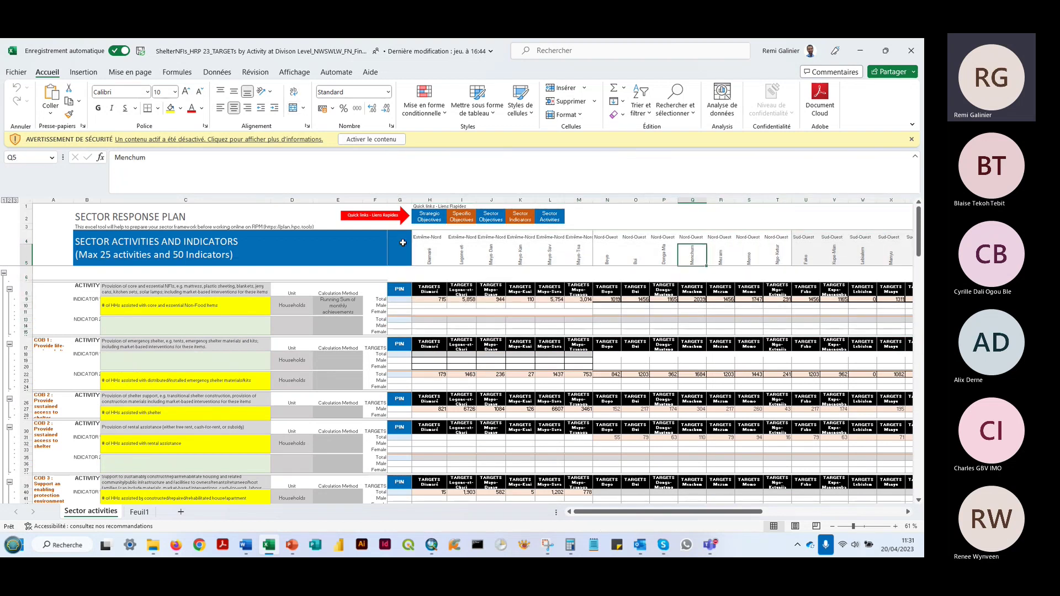
left_click_drag(395, 241, 916, 259)
scroll(788, 516, "left", 3)
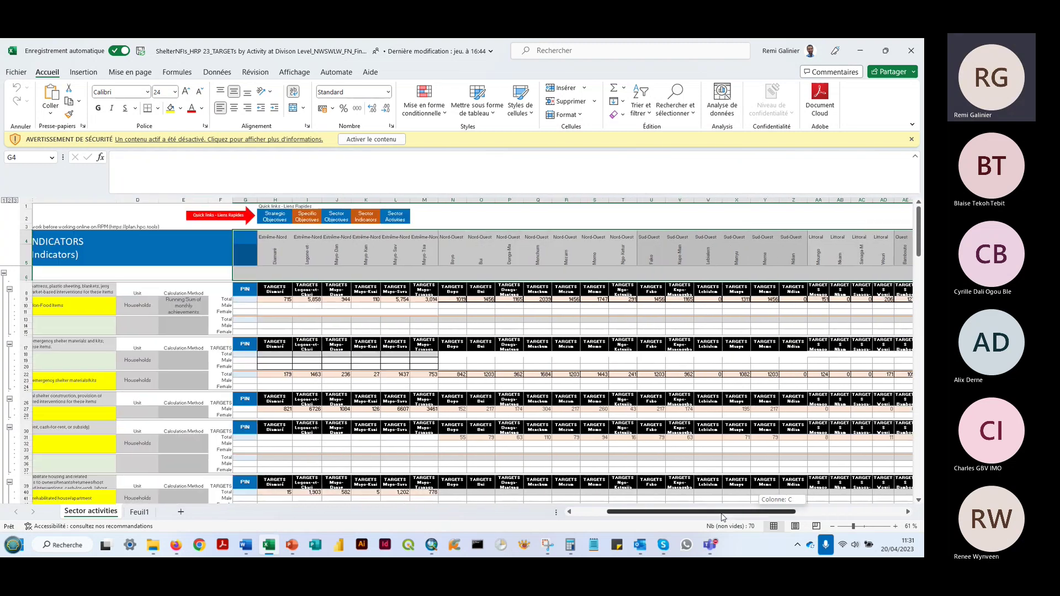
mouse_move(224, 305)
left_mouse_down()
mouse_move(237, 310)
mouse_move(229, 301)
left_mouse_up()
Select the Total, Male and Female labels and the first indicator's division targets.
left_click(479, 323)
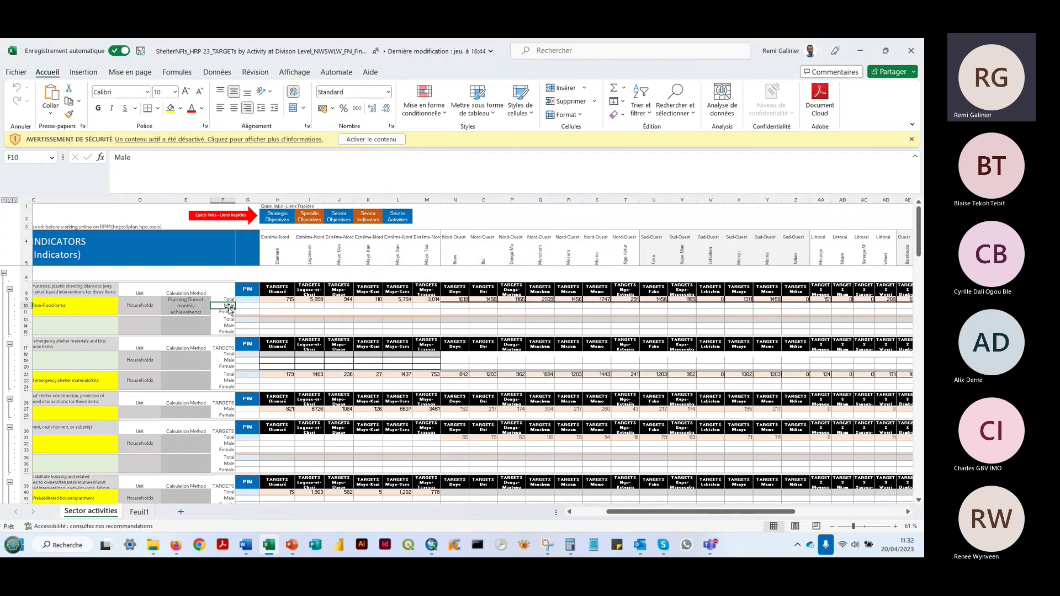
left_click_drag(228, 305, 400, 315)
left_click(404, 304)
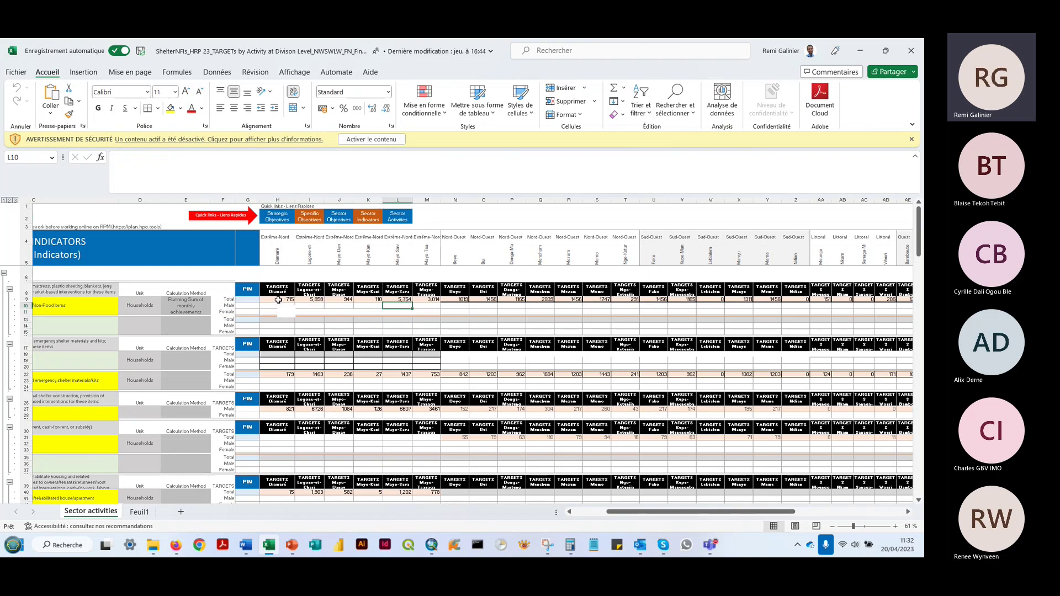
left_click_drag(274, 300, 748, 300)
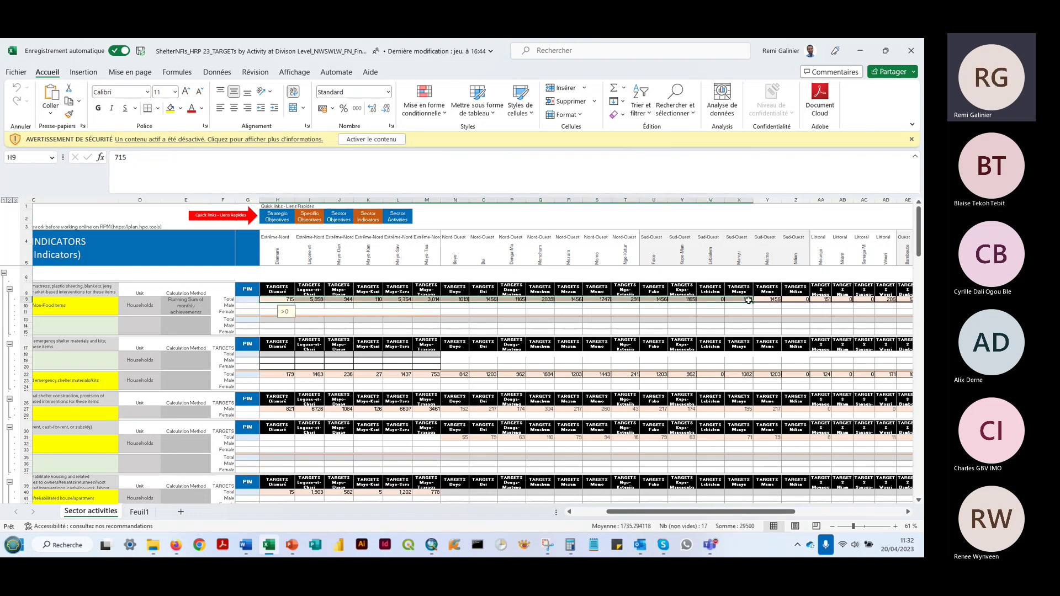
left_click(654, 305)
left_click_drag(701, 512, 666, 513)
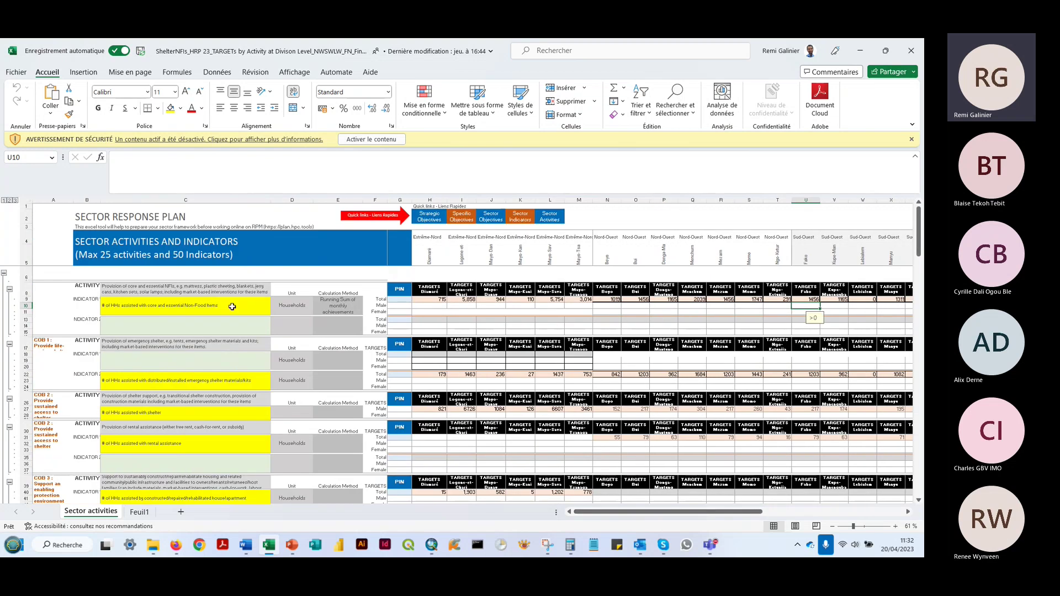
Minimize Excel and preview the adm1_total model's location breakdown.
left_click(859, 56)
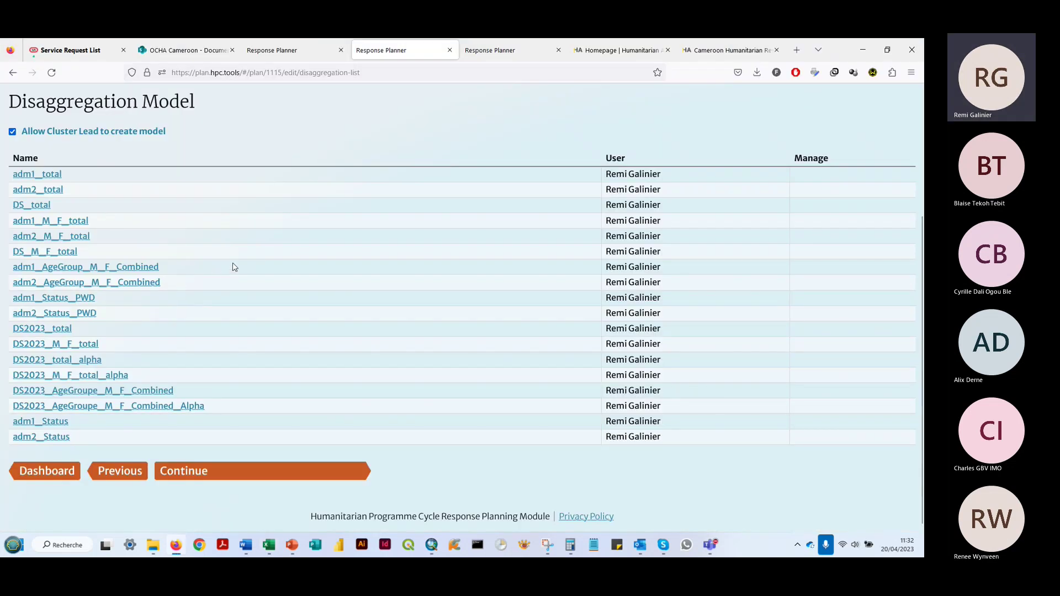
scroll(248, 287, "up", 3)
scroll(261, 330, "down", 5)
left_click(50, 176)
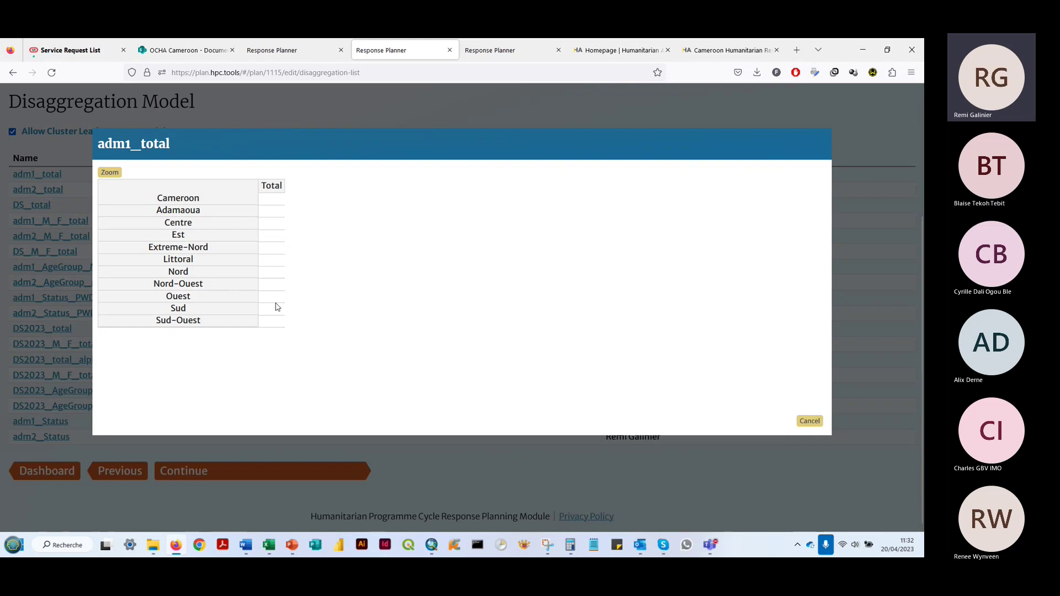
left_click(816, 425)
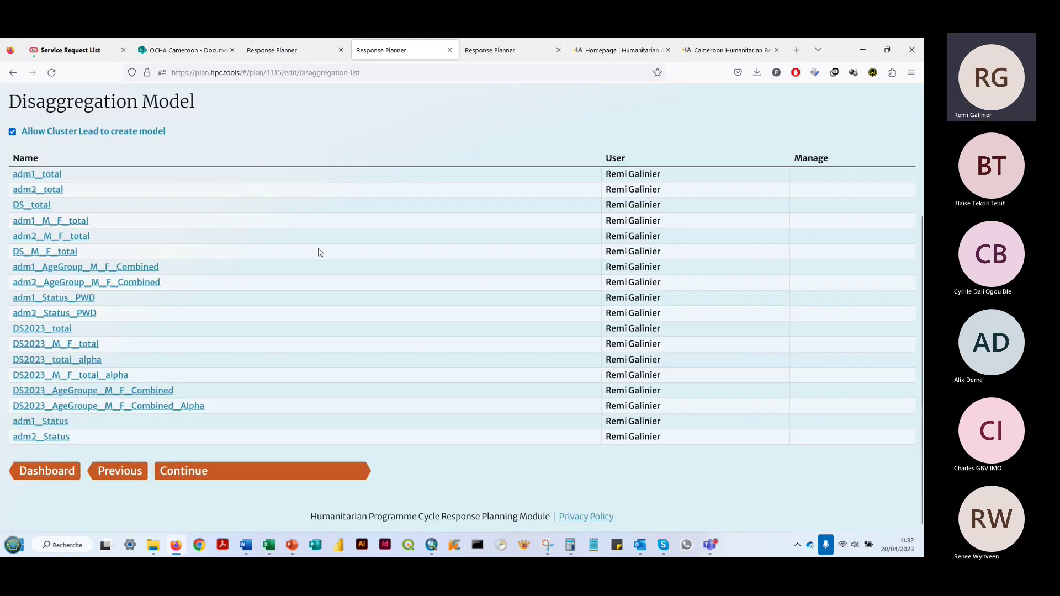
Preview the adm2_total and DS_total models' division grids, cancelling each.
left_click(32, 190)
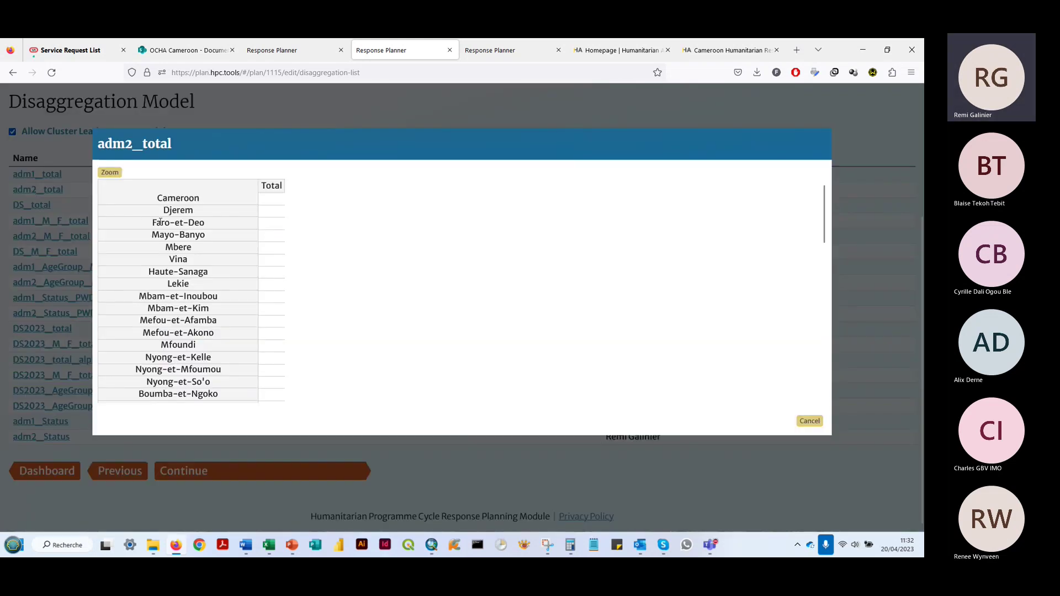
scroll(193, 215, "down", 15)
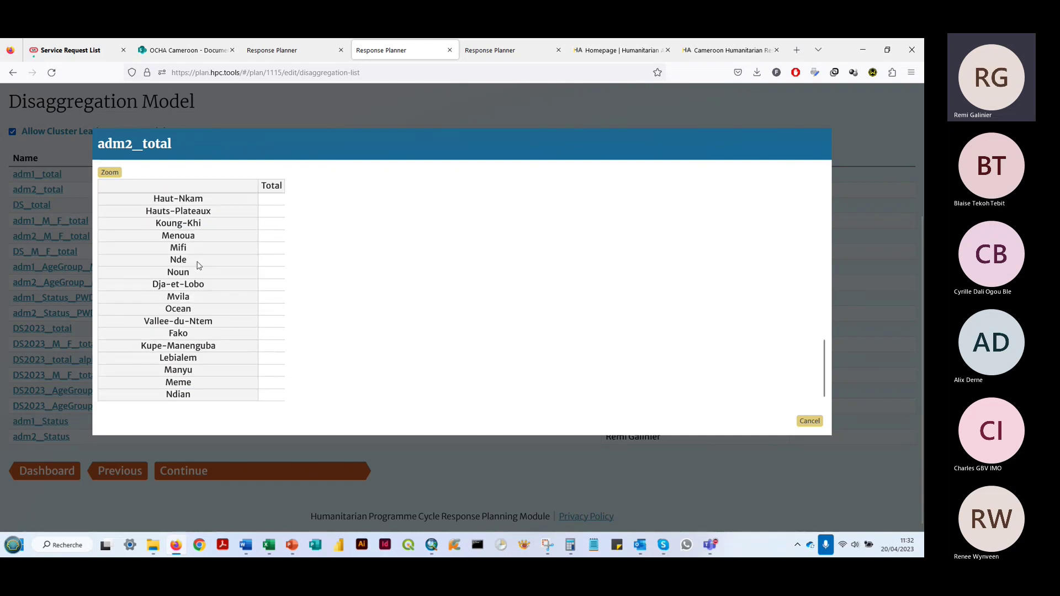
scroll(198, 265, "up", 15)
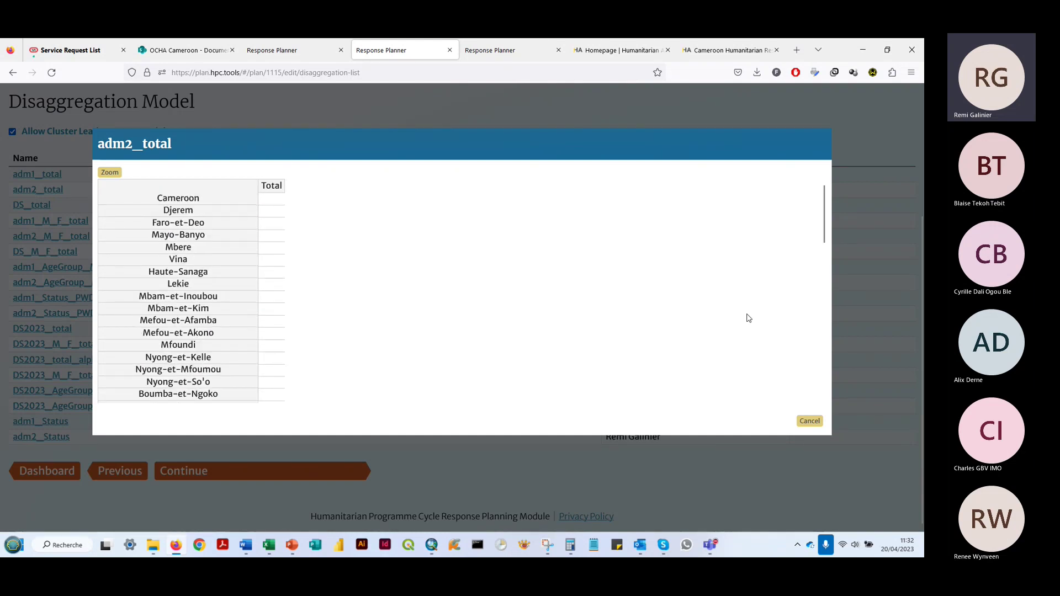
left_click(807, 421)
left_click(36, 205)
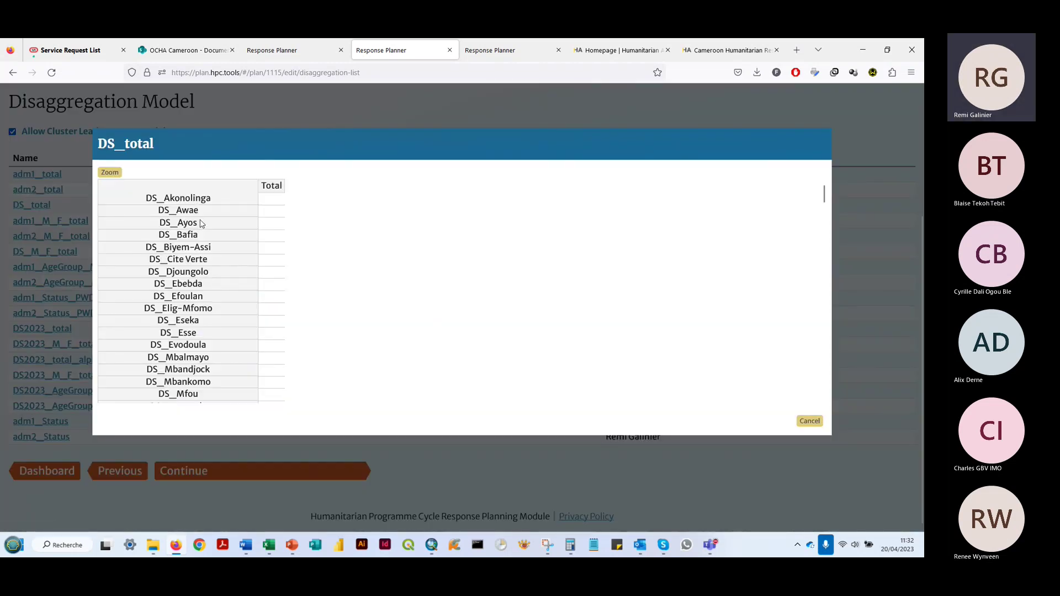
scroll(204, 226, "down", 15)
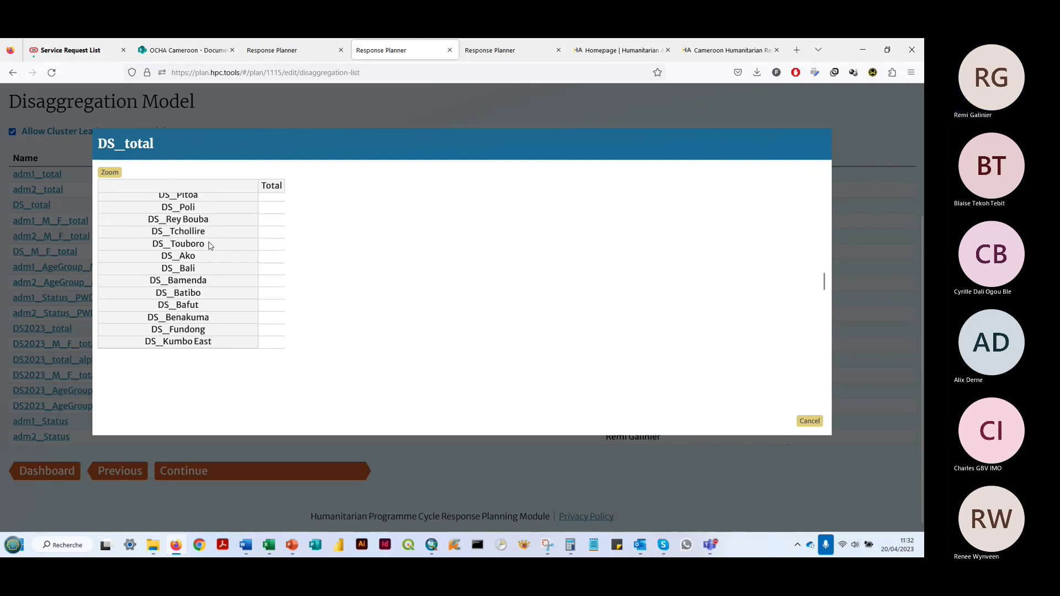
scroll(210, 246, "up", 15)
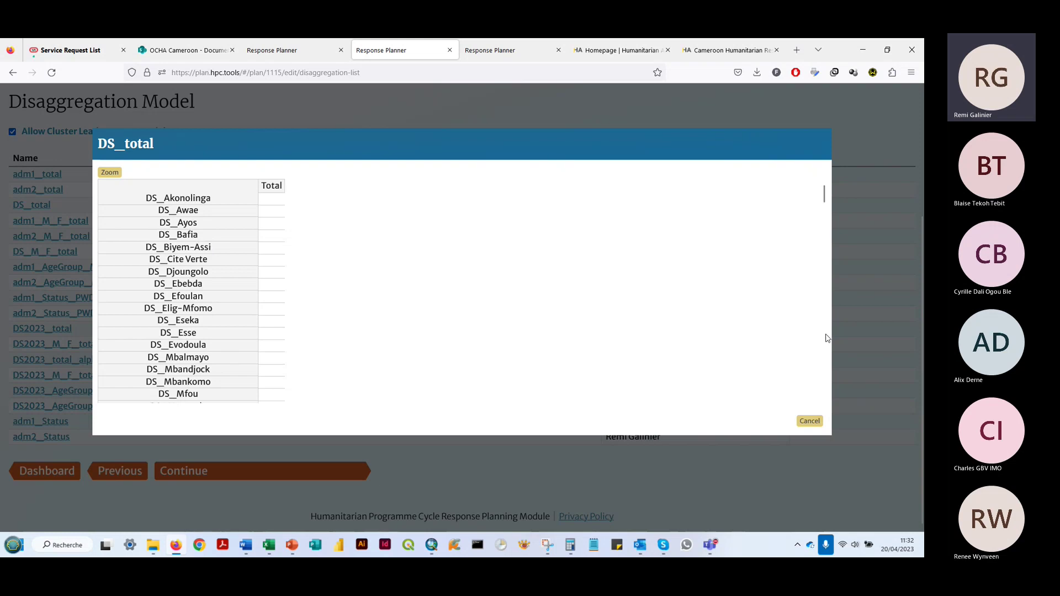
left_click(814, 422)
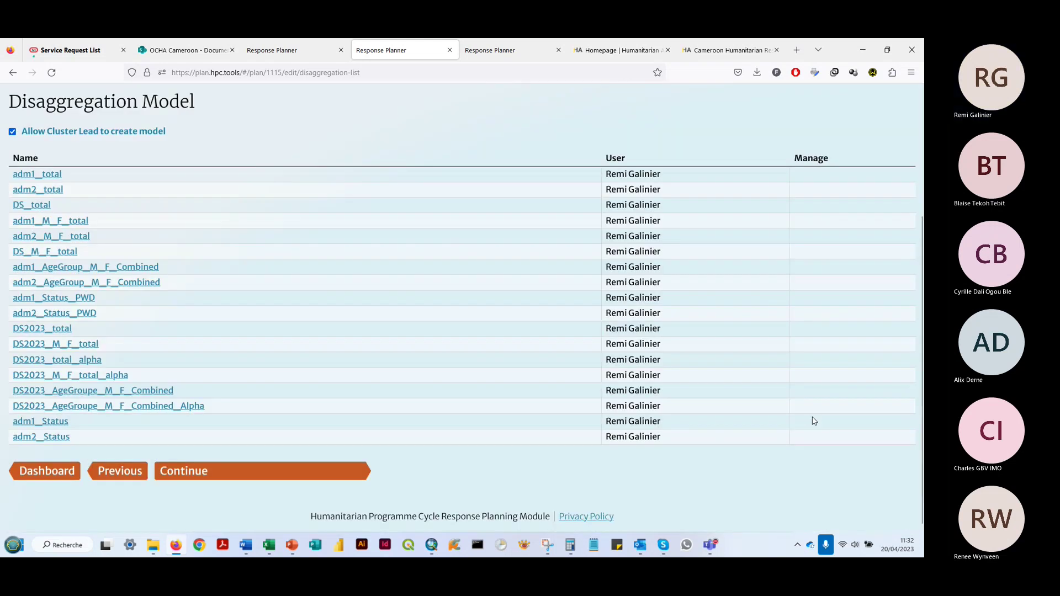
Preview adm1_M_F_total, selecting its region rows and the Est row, then adm2_M_F_total.
left_click(43, 222)
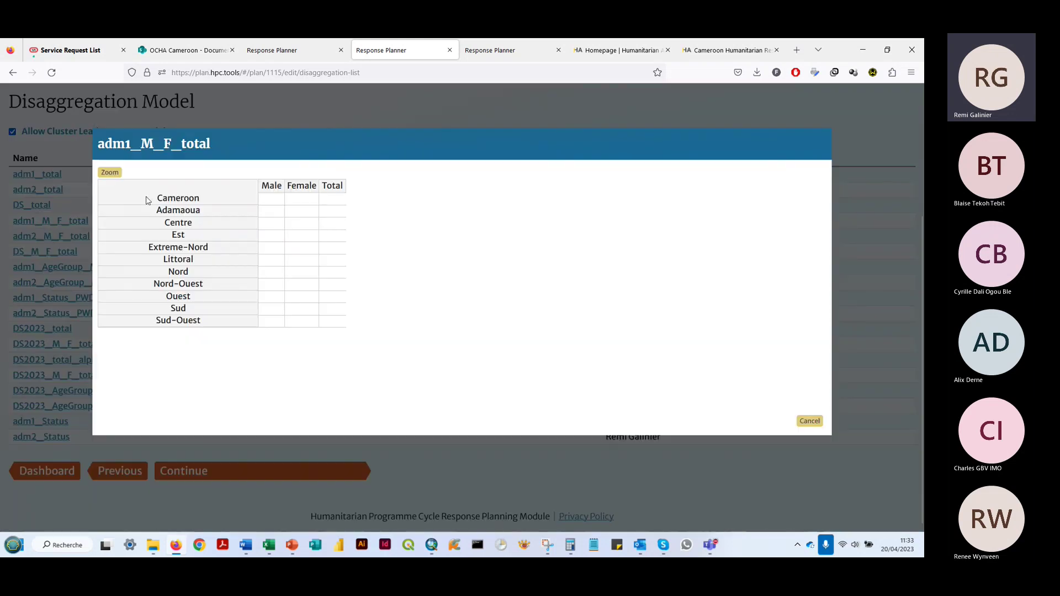
left_click_drag(148, 200, 220, 322)
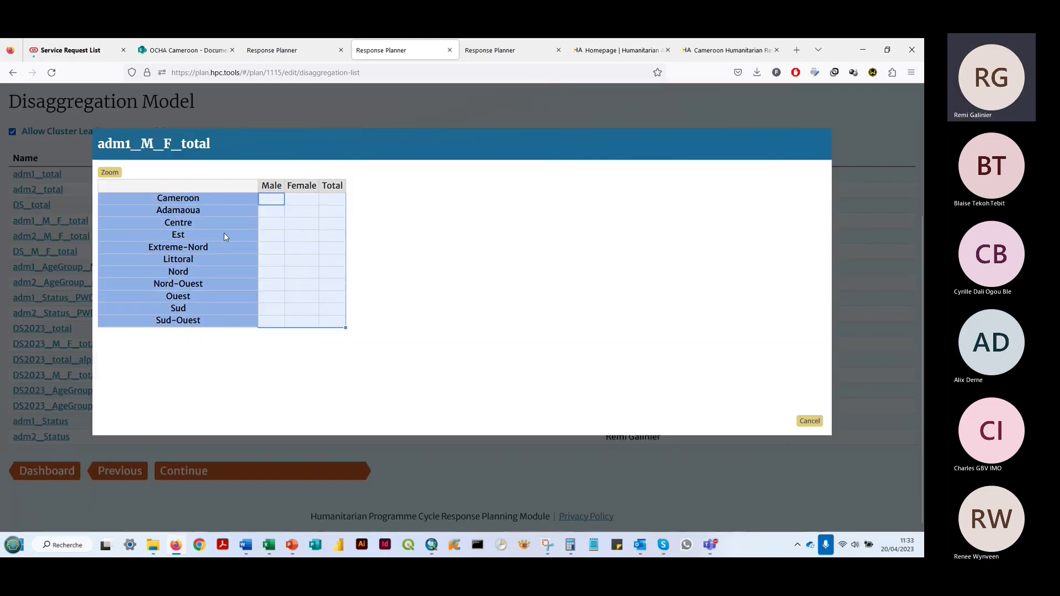
left_click(224, 237)
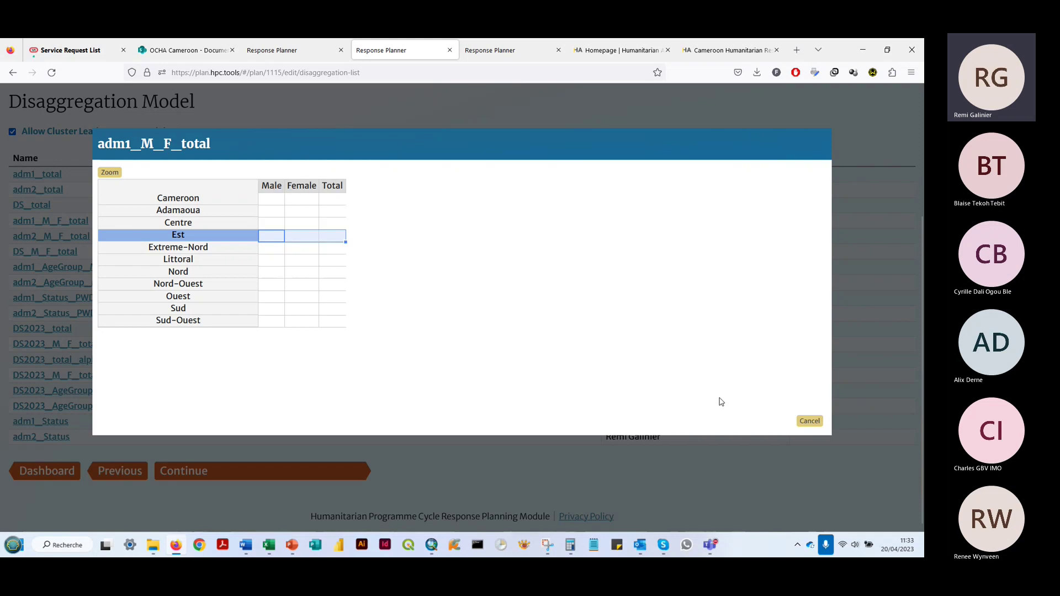
left_click(807, 421)
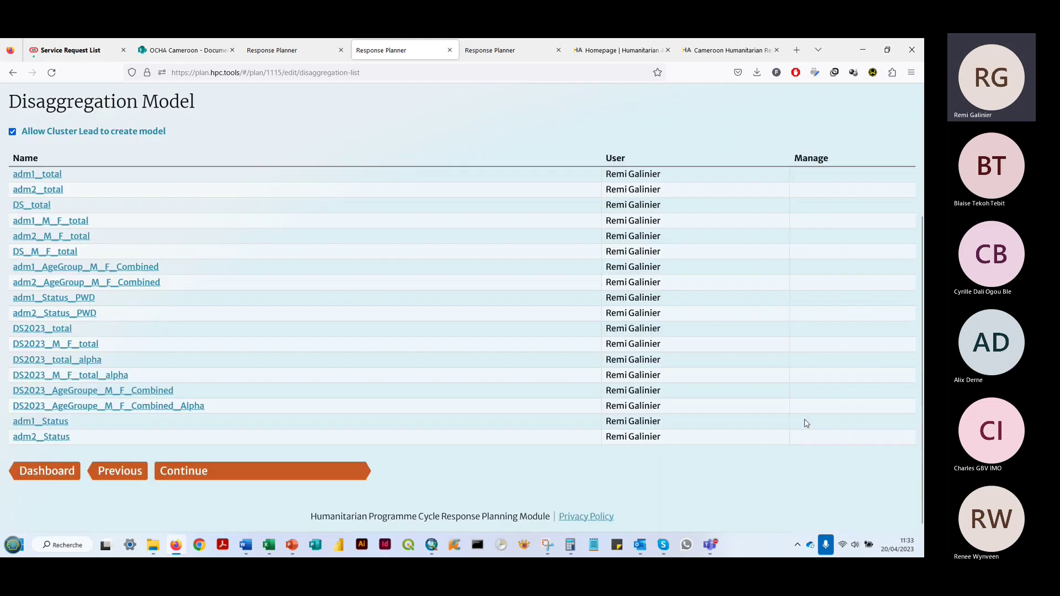
left_click(61, 237)
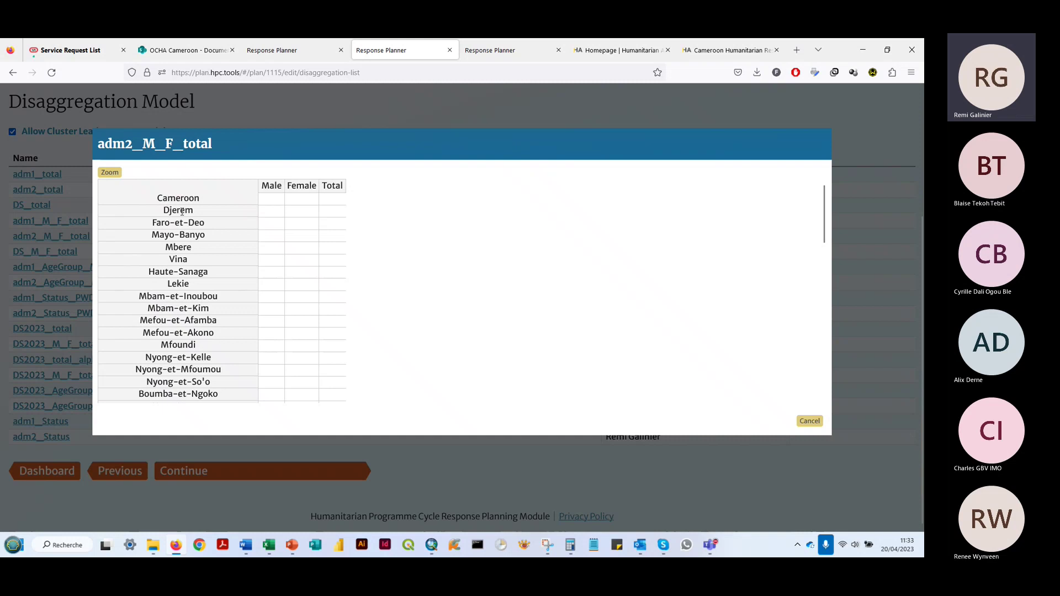
left_click(809, 422)
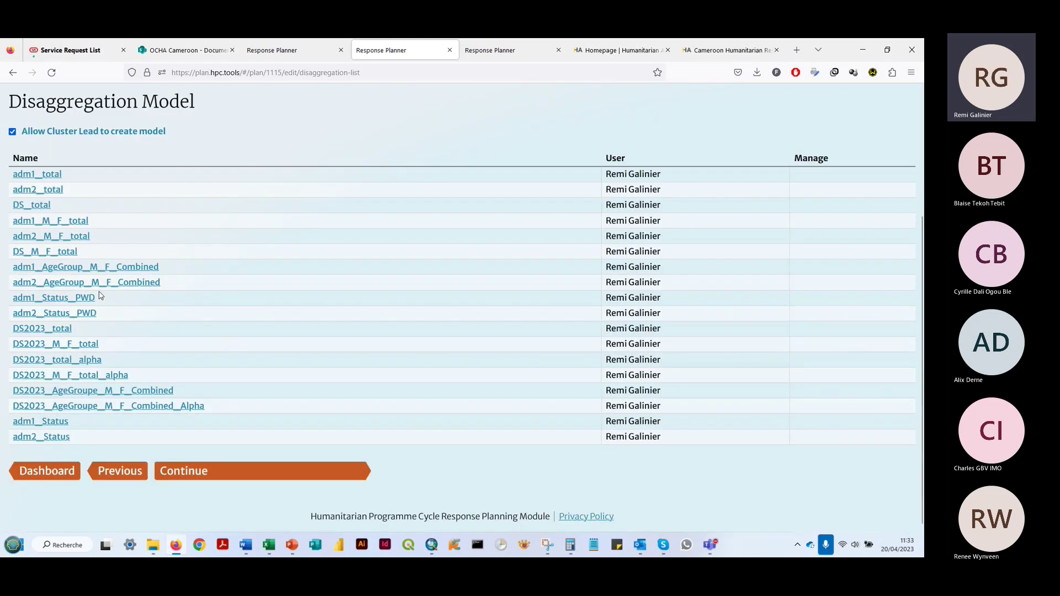
In adm2_AgeGroup_M_F_Combined, select rows Cameroon to Nyong-et-So'o and the Children-male and Elderly-male columns, then close.
left_click(66, 283)
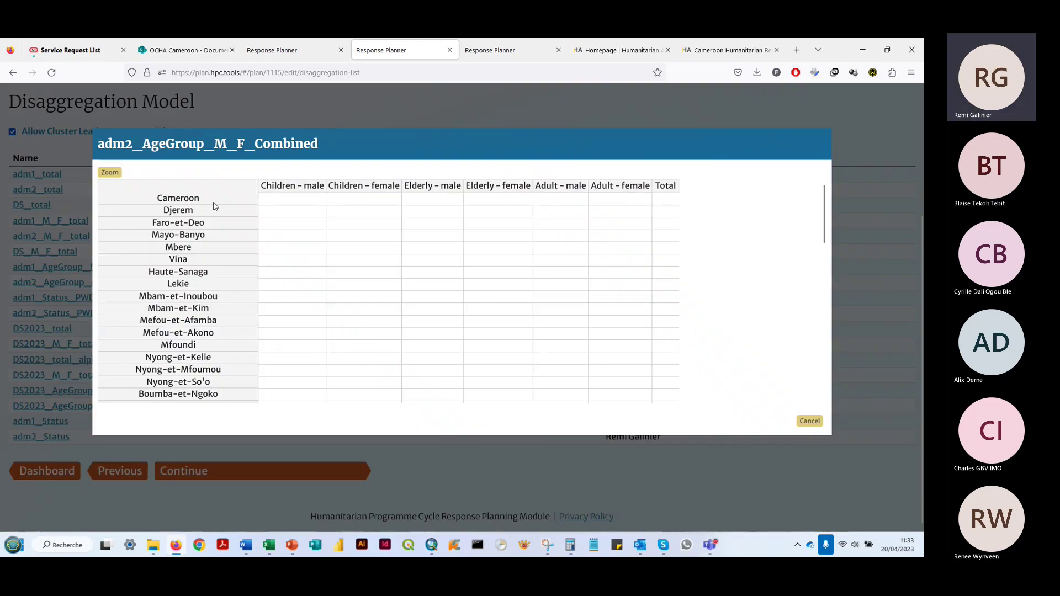
left_click_drag(178, 197, 182, 382)
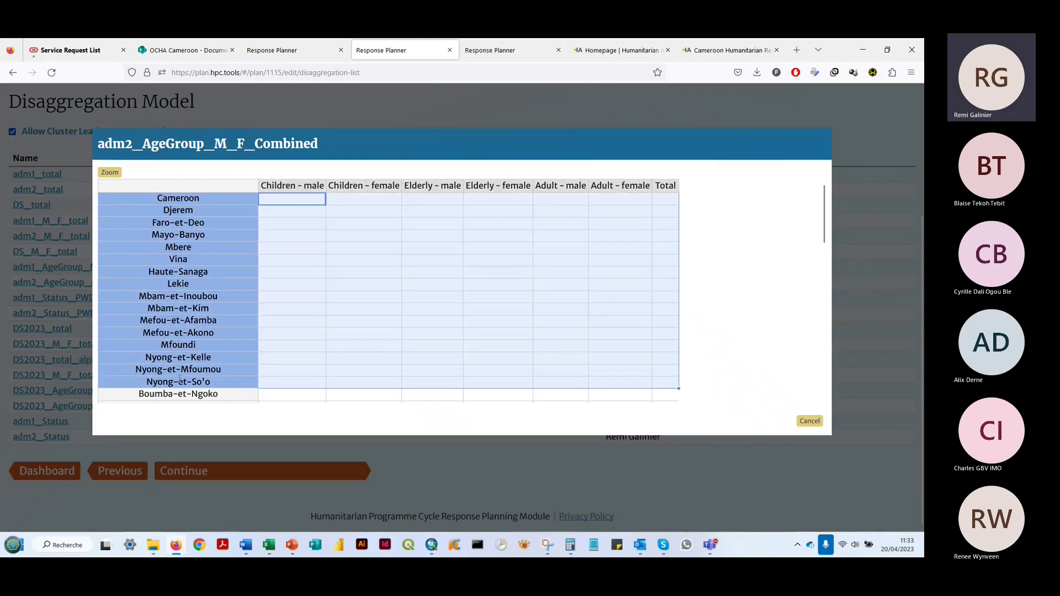
left_click(306, 185)
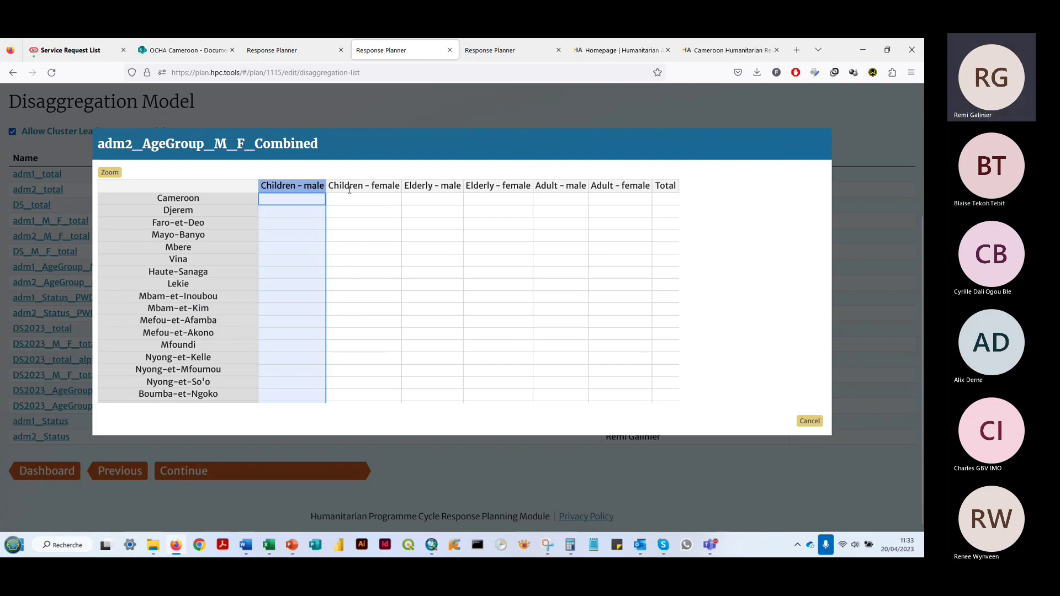
left_click(434, 188)
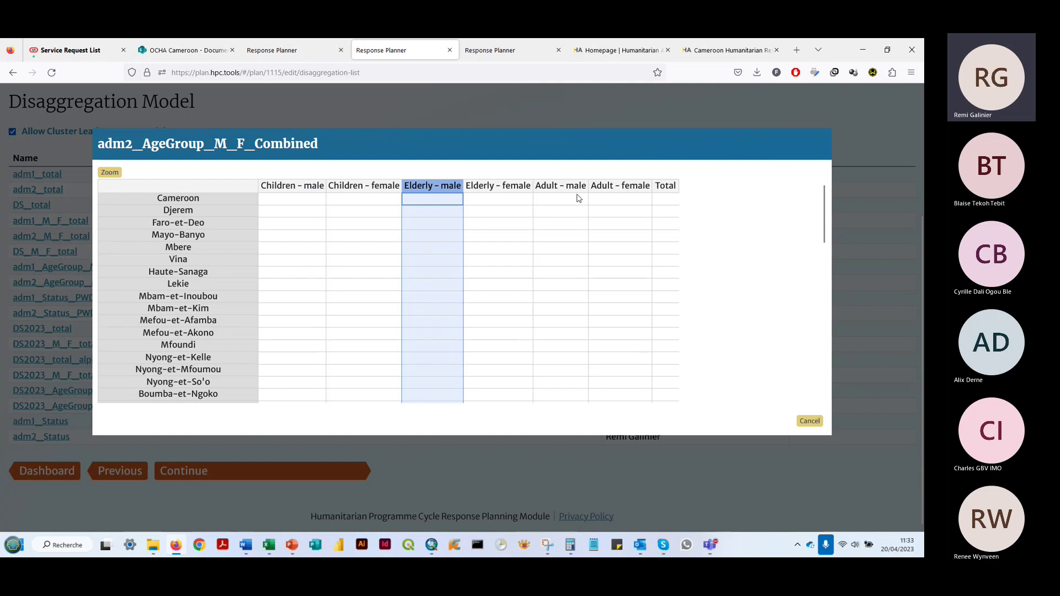
left_click(810, 421)
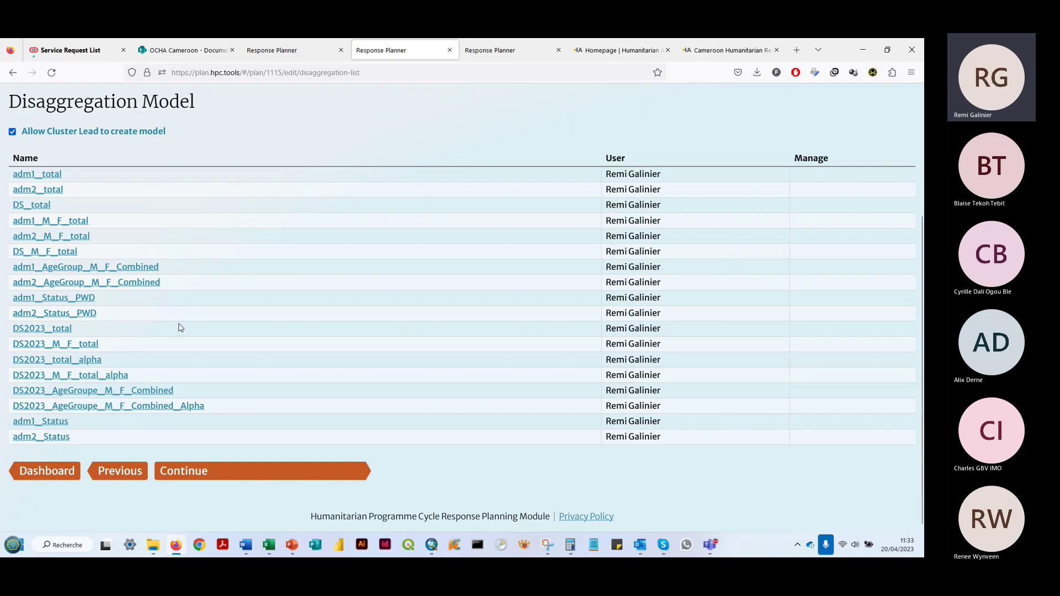
left_click(56, 301)
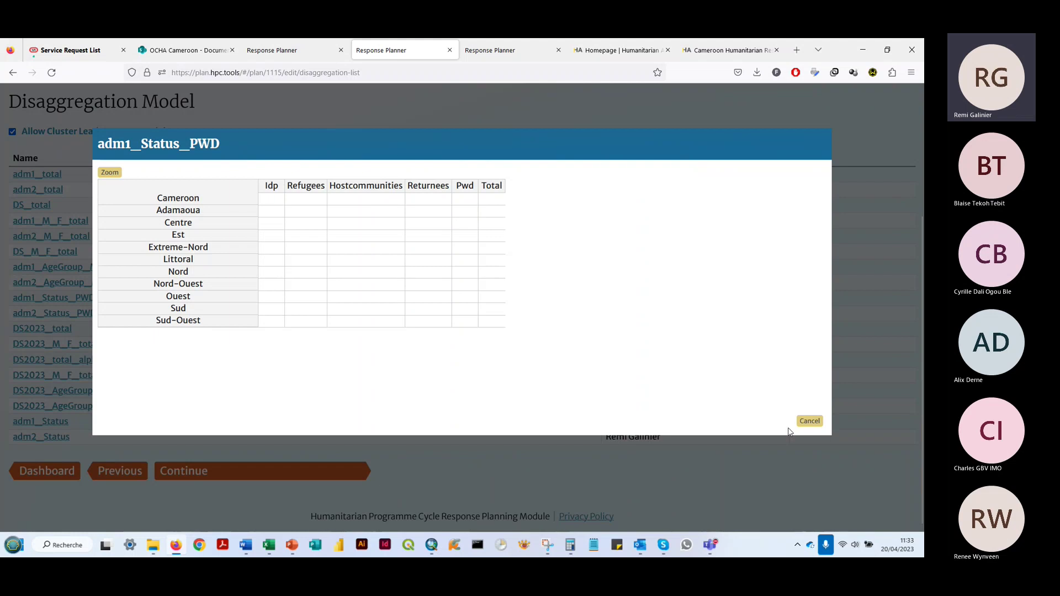
left_click(809, 421)
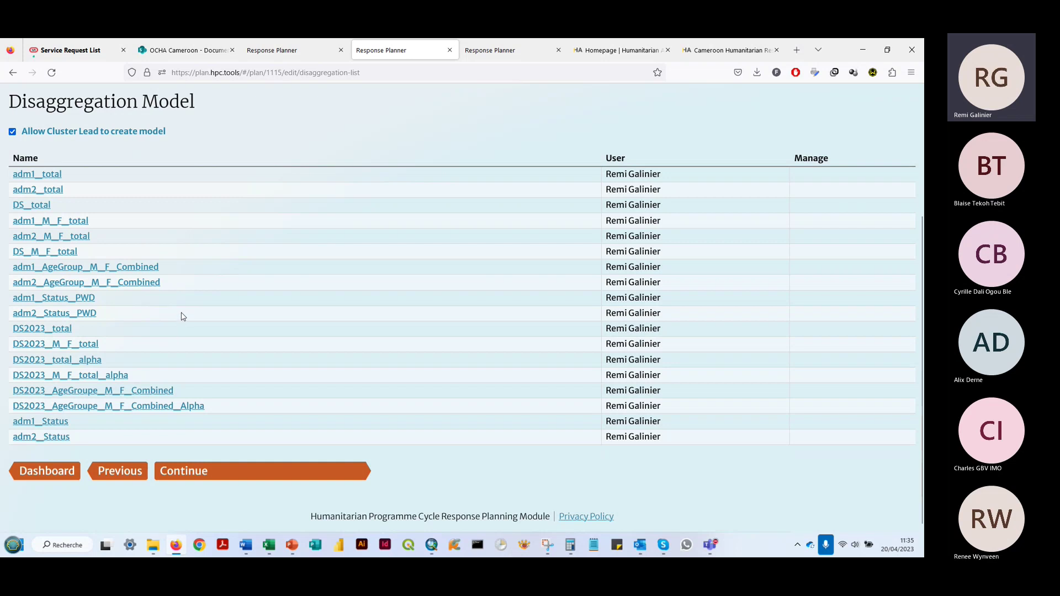
Show the Objectif stratégique page listing SO1, SO2 and SO3.
scroll(185, 326, "up", 2)
scroll(208, 256, "down", 2)
scroll(225, 196, "up", 2)
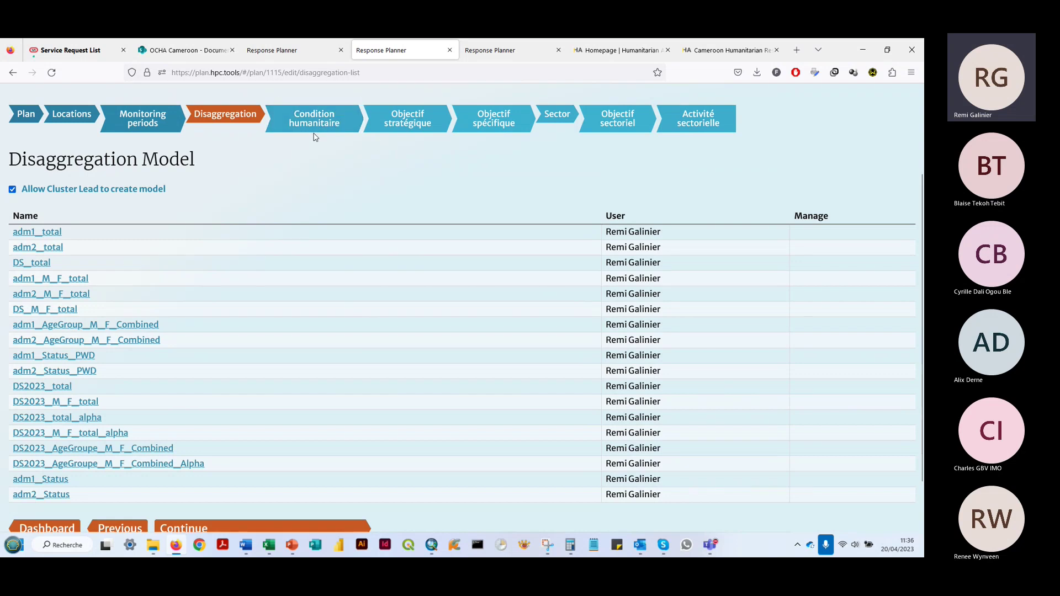
left_click(413, 122)
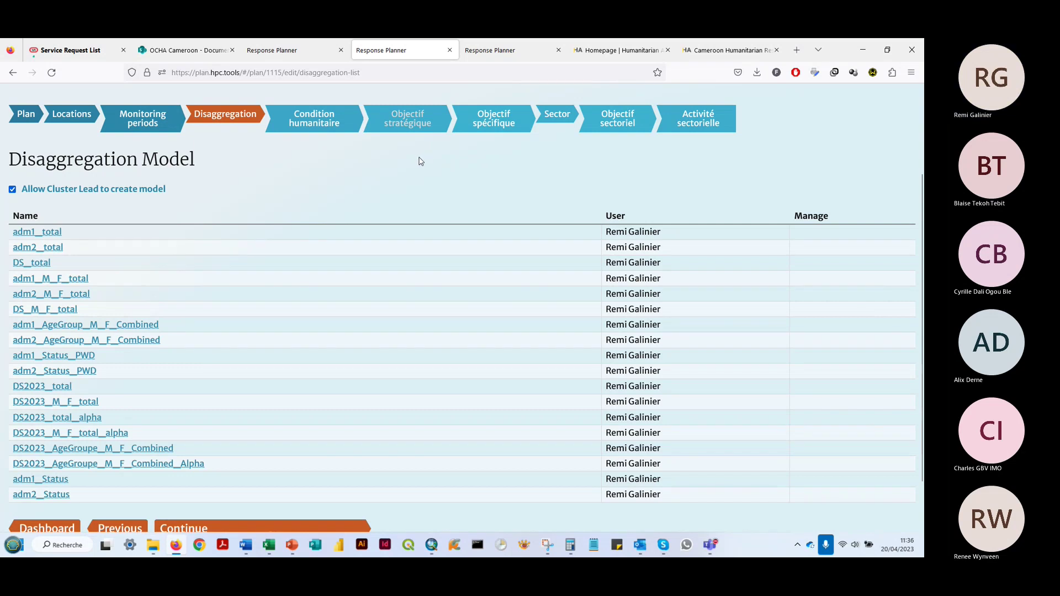
scroll(419, 161, "up", 2)
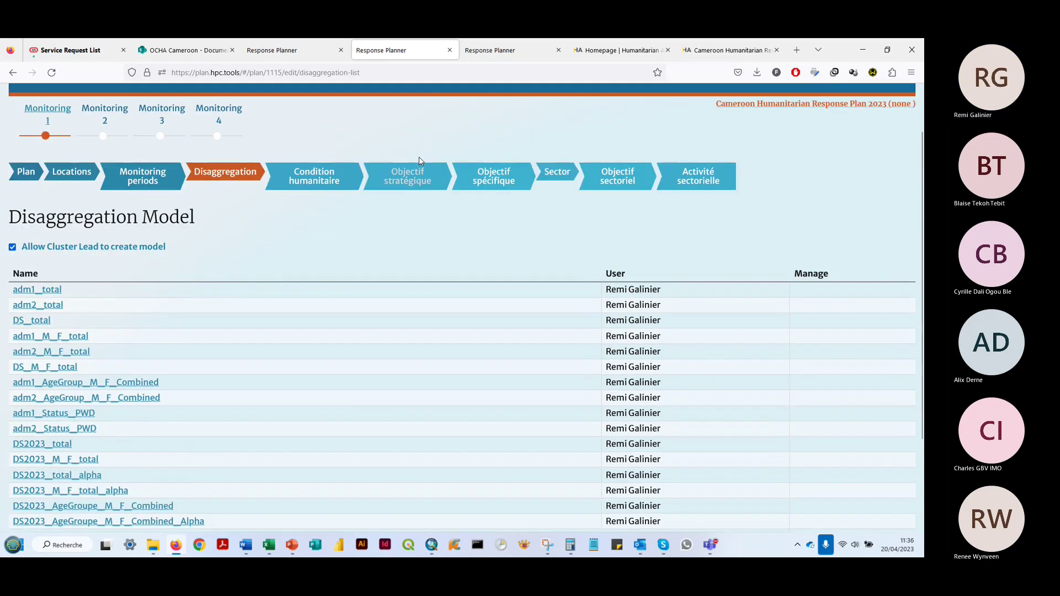
left_click(398, 177)
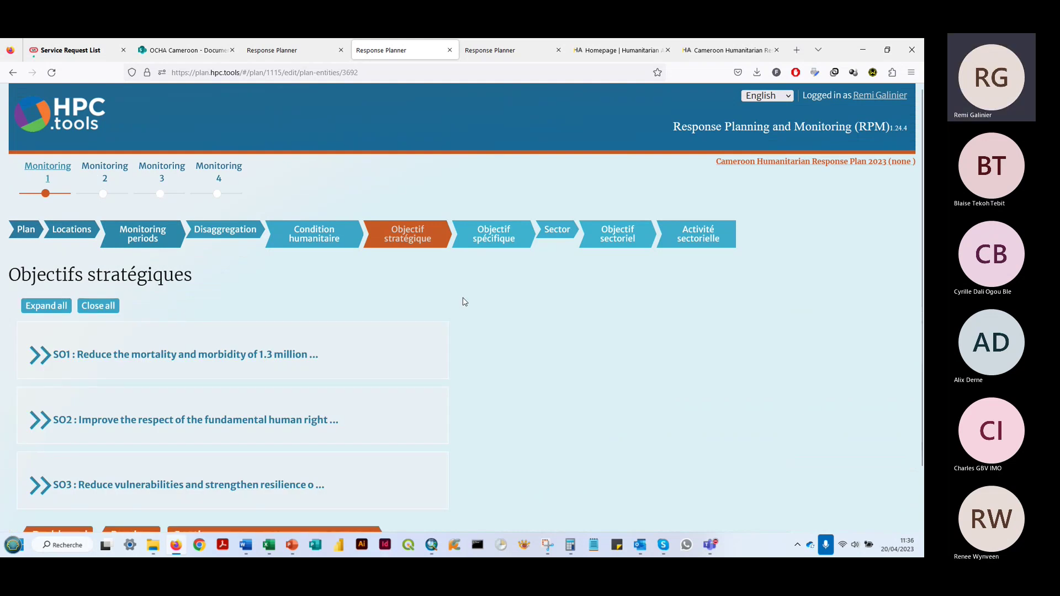
Expand strategic objective SO1 to read its details, then collapse it.
scroll(463, 301, "down", 2)
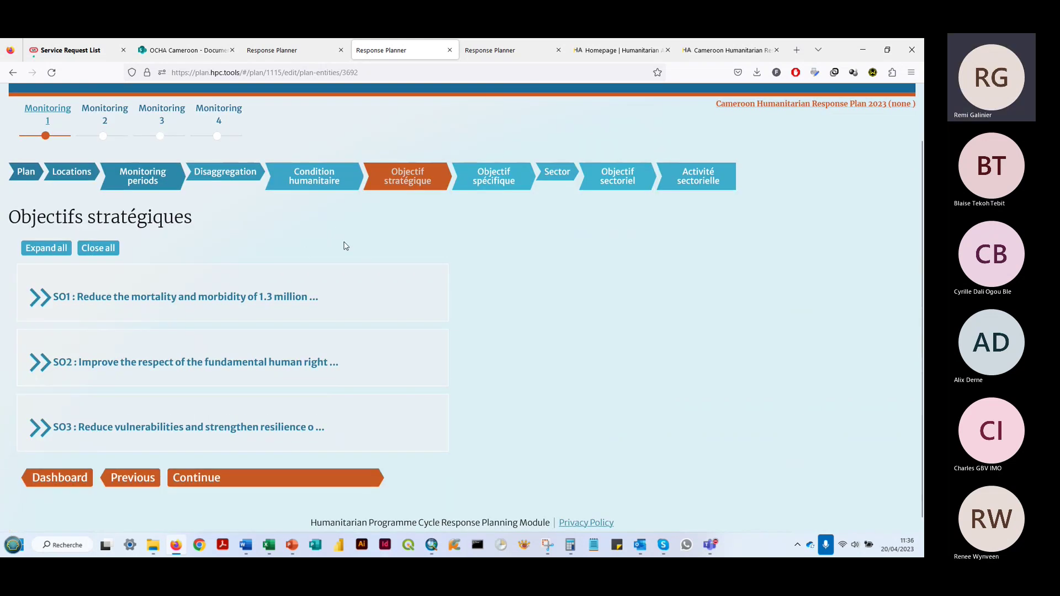
left_click(40, 301)
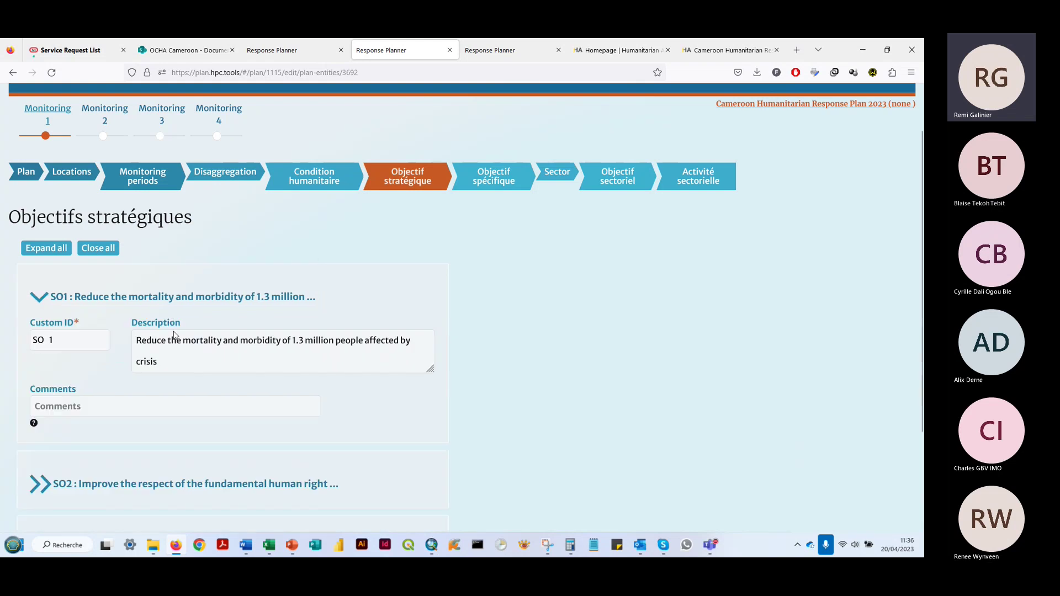
scroll(164, 335, "down", 1)
scroll(148, 321, "down", 2)
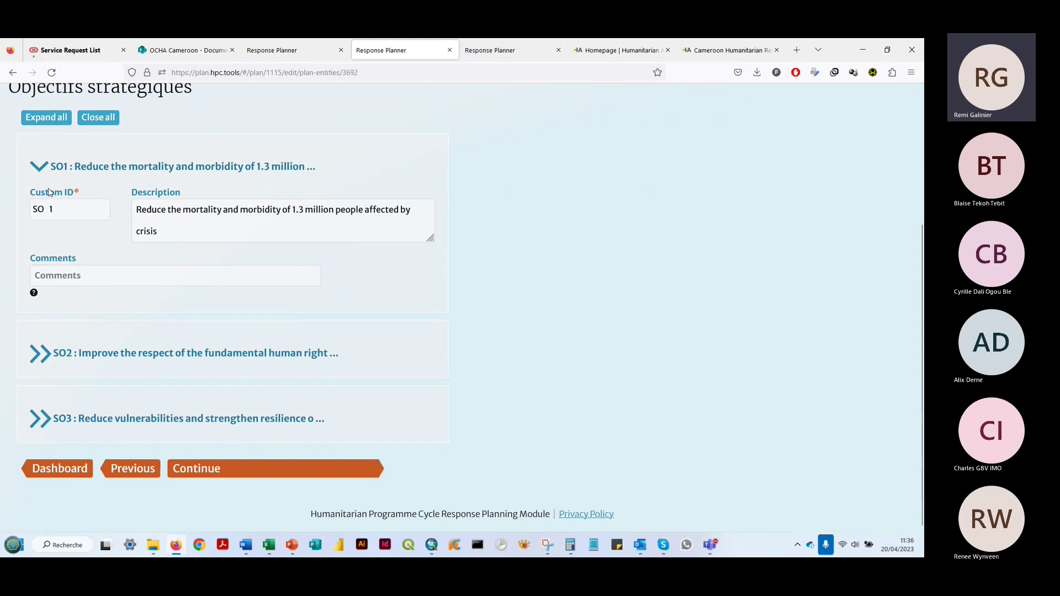
left_click(205, 166)
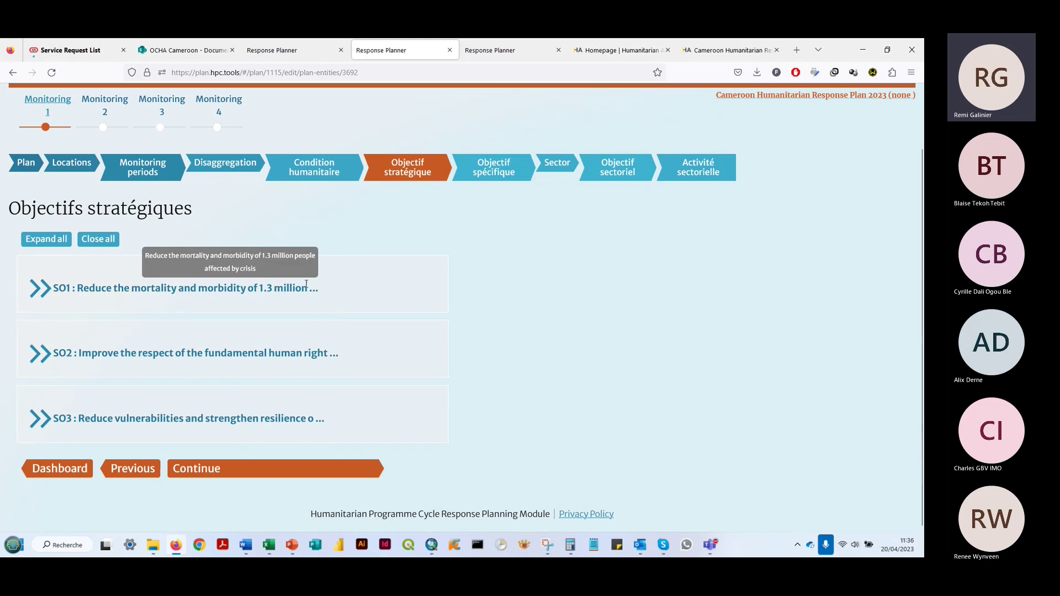
Show the Objectif spécifique page with SP1.1, SP2.1, SP3.1 and SP3.2.
left_click(496, 175)
scroll(233, 331, "down", 2)
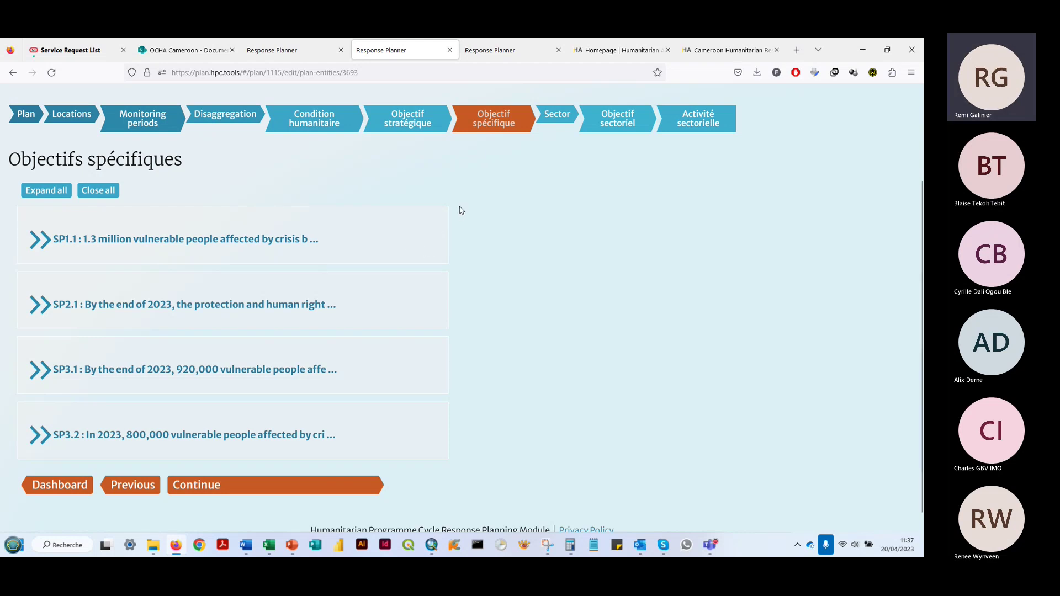
mouse_move(558, 117)
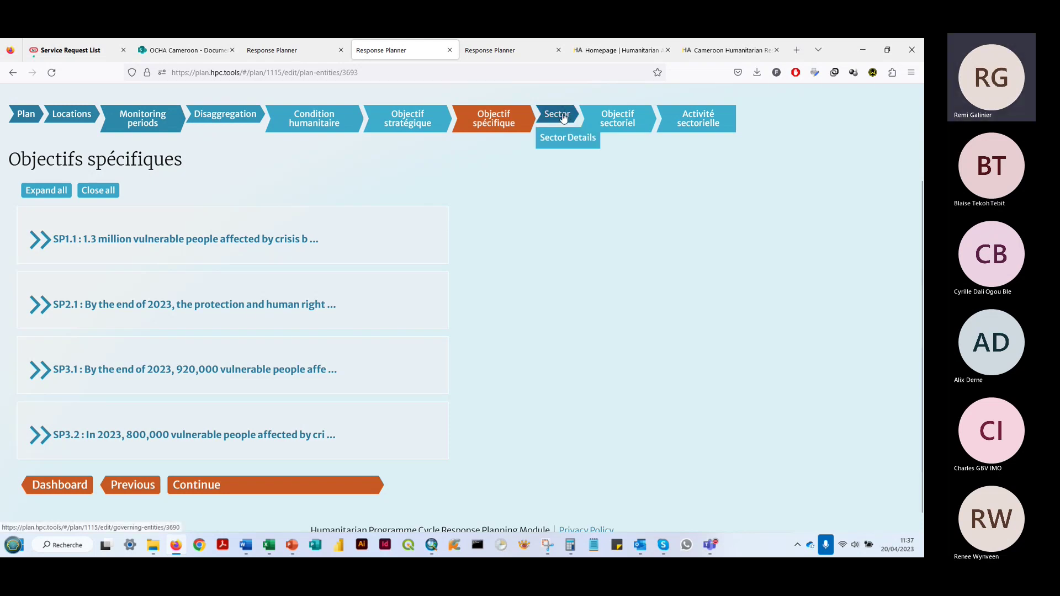
Show the plan's Sectors step and its Sector Details view.
left_click(563, 118)
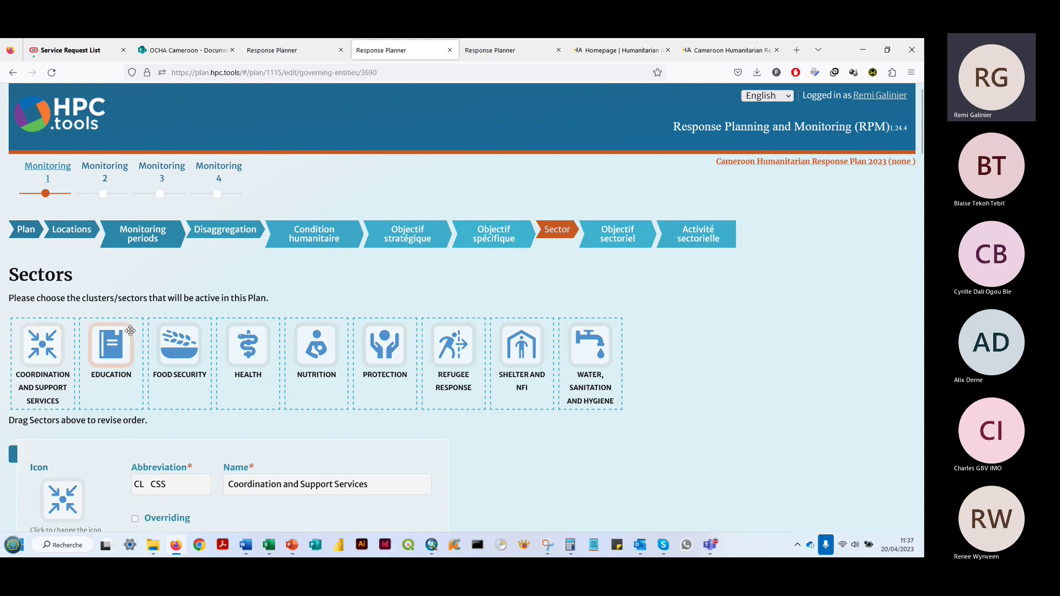
scroll(355, 306, "down", 4)
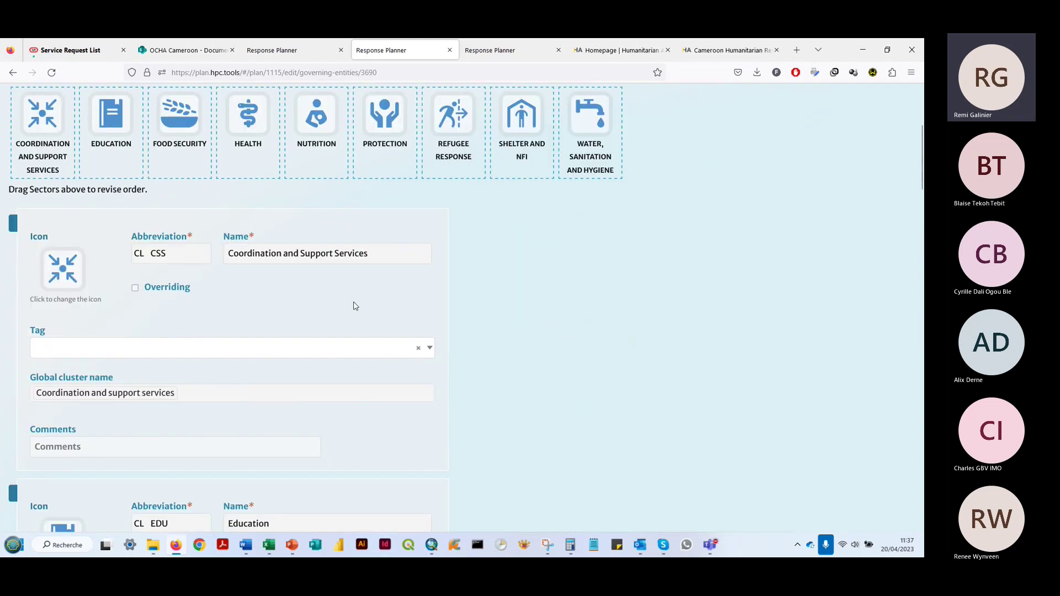
scroll(355, 306, "down", 5)
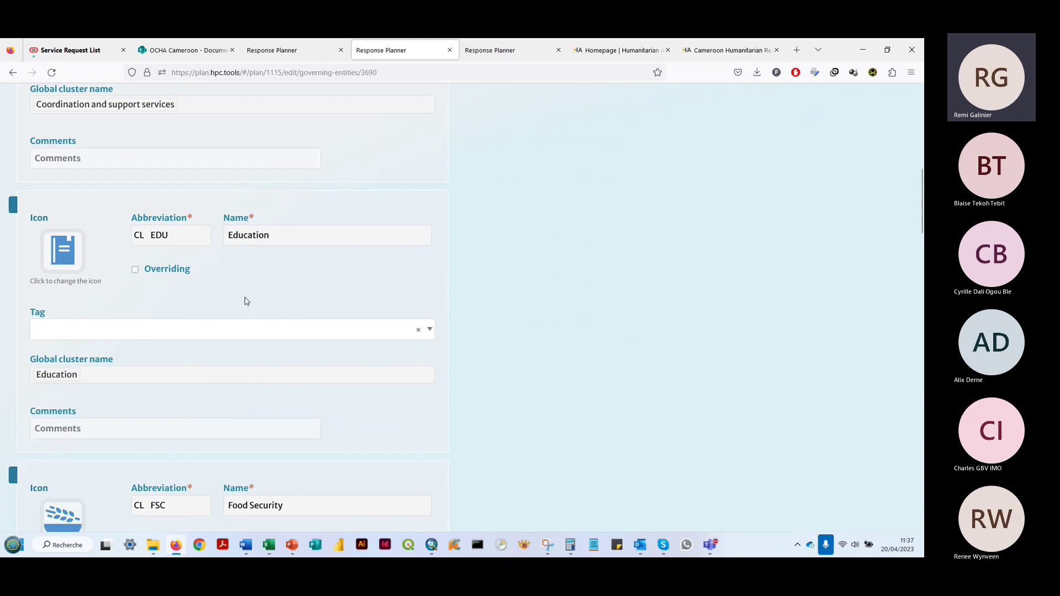
scroll(221, 280, "down", 2)
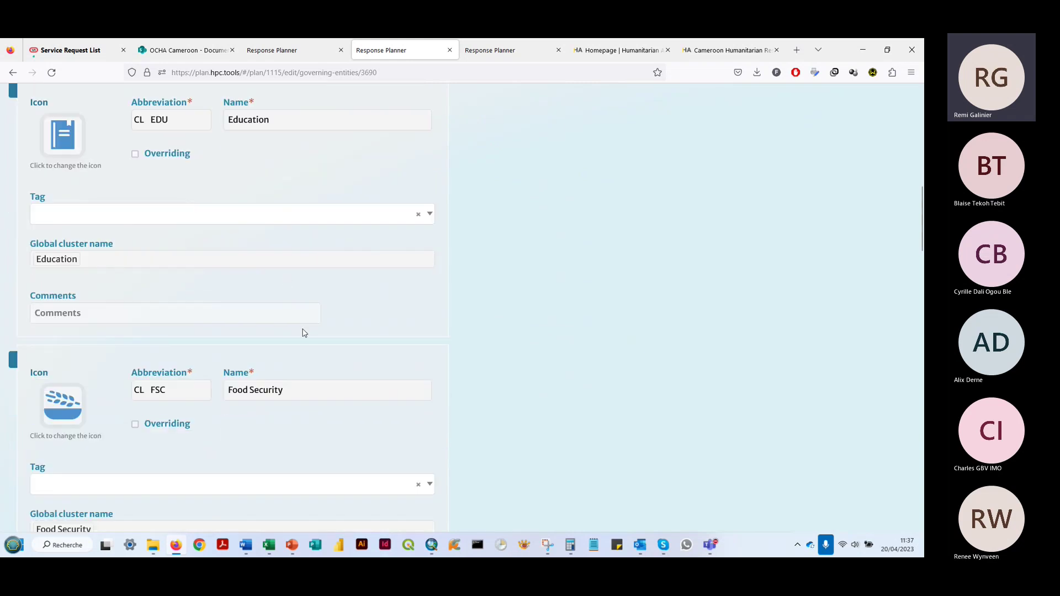
scroll(331, 350, "down", 4)
scroll(331, 350, "up", 15)
mouse_move(571, 223)
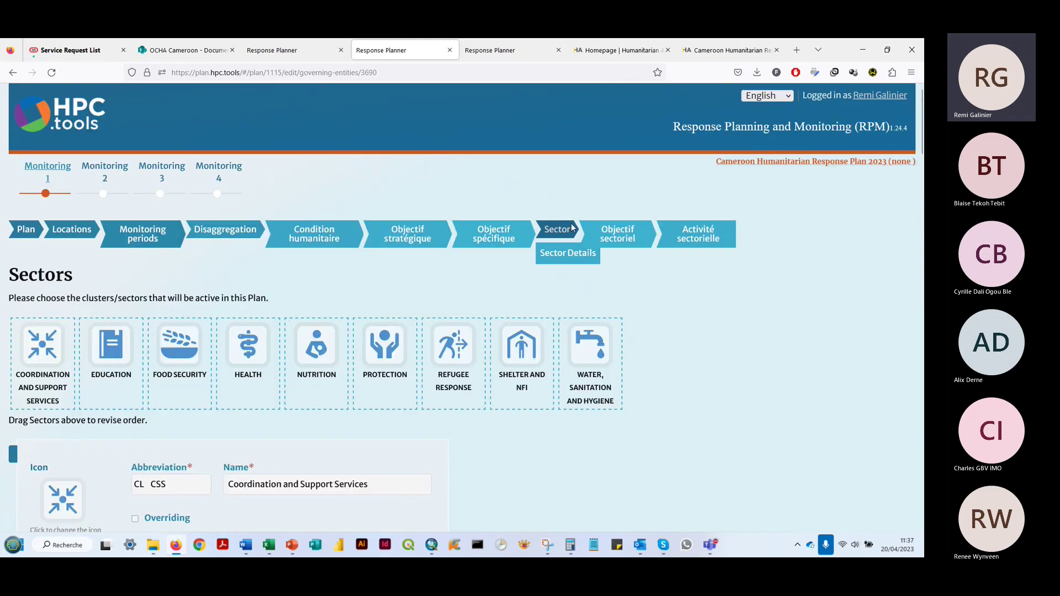
left_click(563, 256)
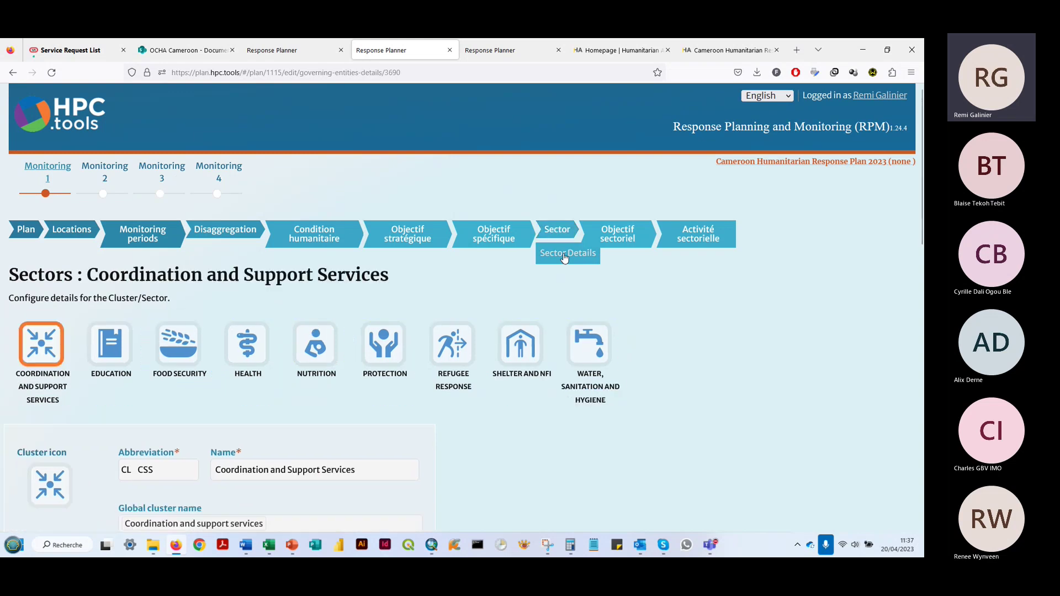
Switch to Education and expand caseload CLEDU/BF1: 1410952 in need, 1136005 targeted.
scroll(408, 330, "down", 5)
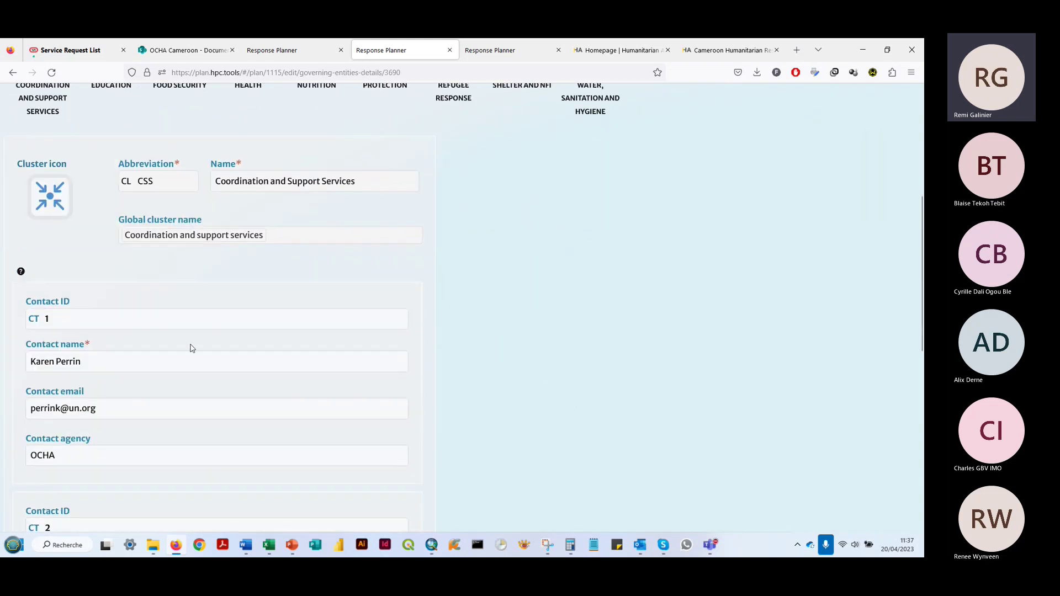
scroll(192, 348, "down", 8)
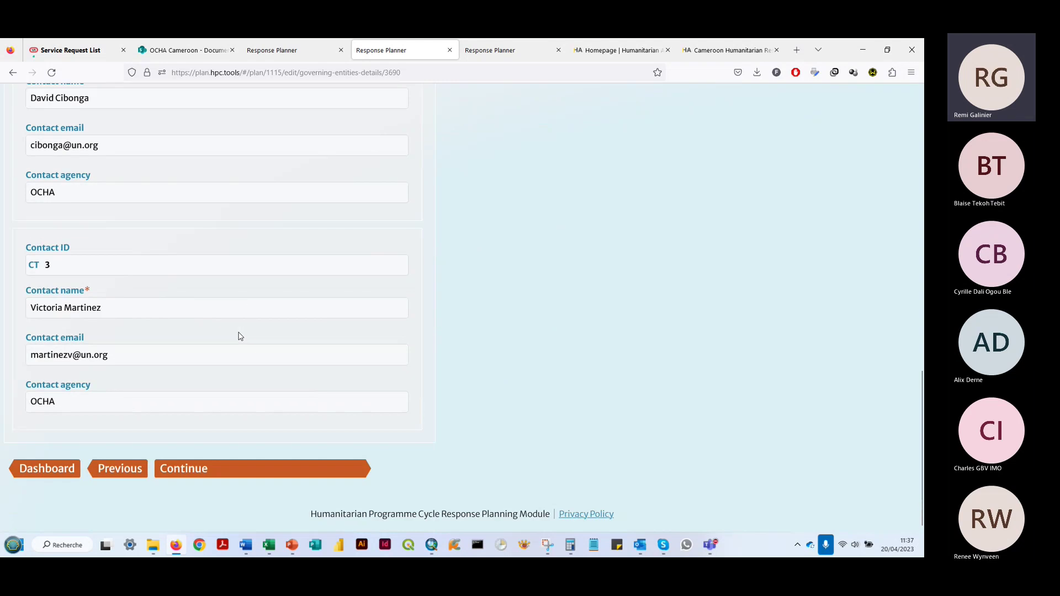
scroll(240, 336, "up", 15)
left_click(115, 345)
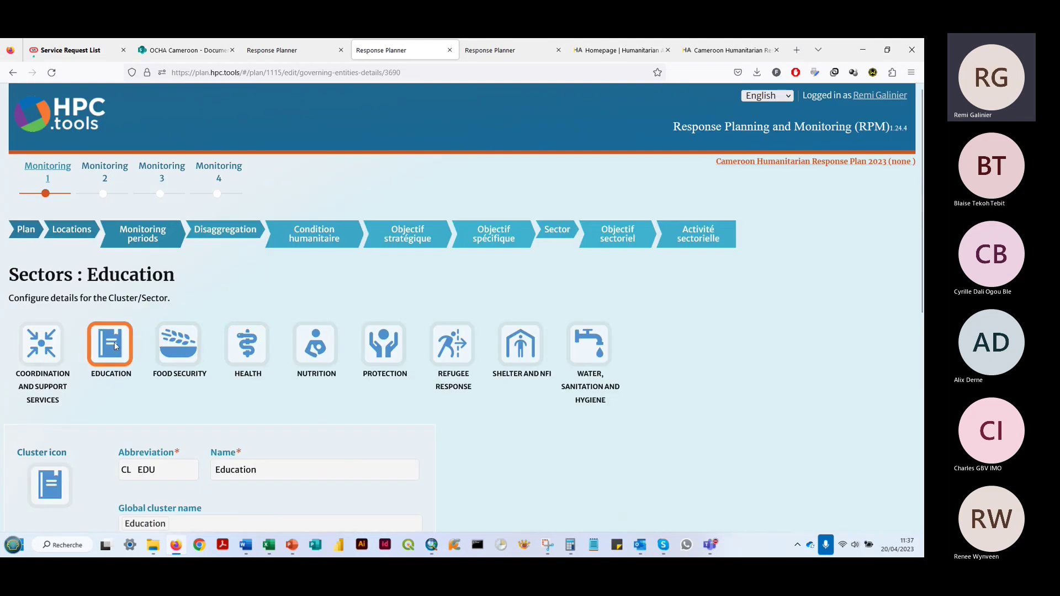
scroll(146, 387, "down", 6)
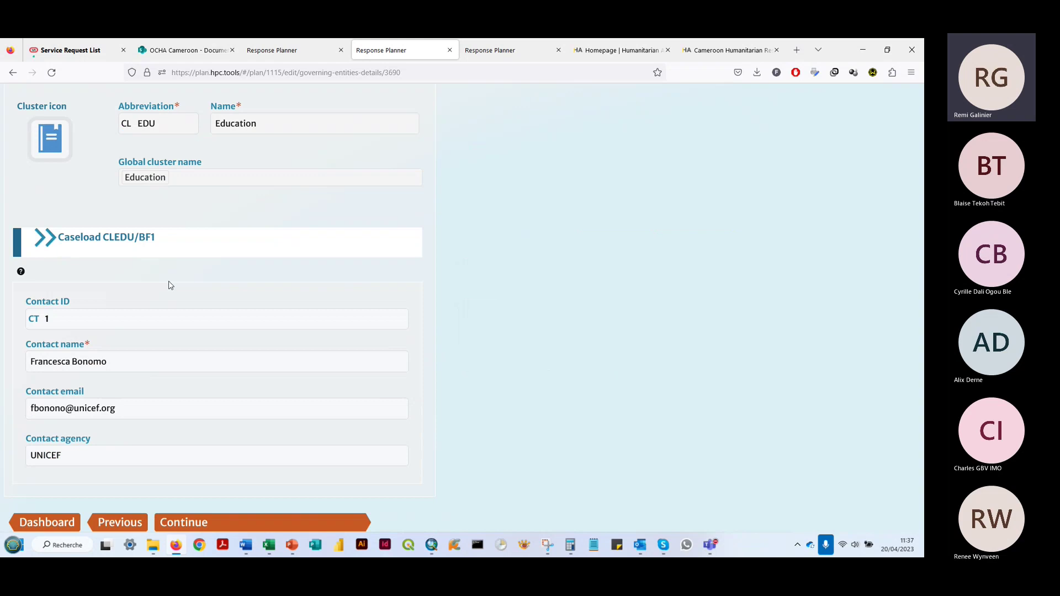
left_click(153, 254)
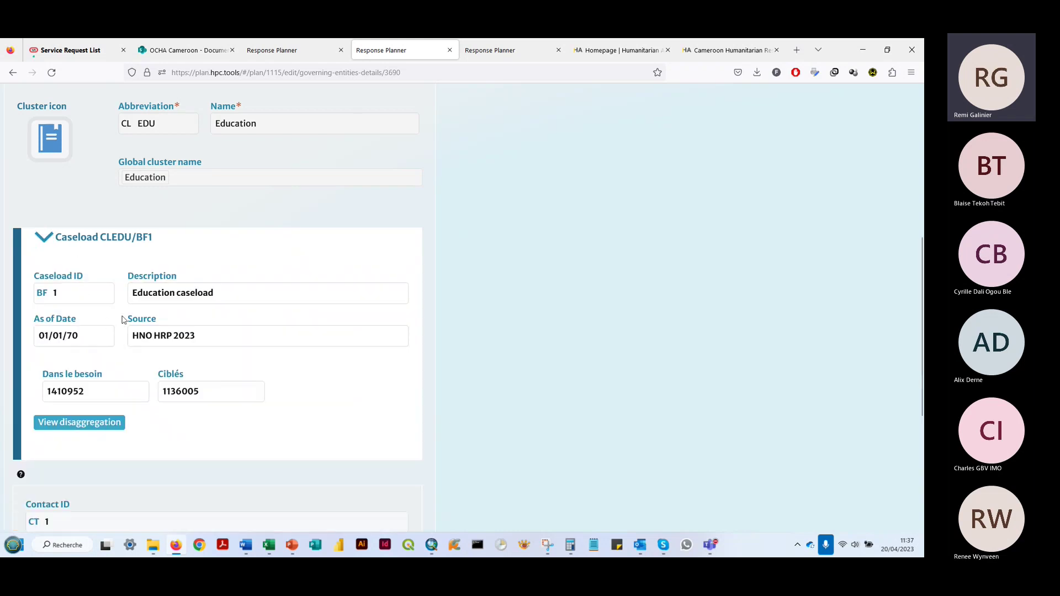
scroll(227, 288, "up", 1)
scroll(227, 288, "up", 1)
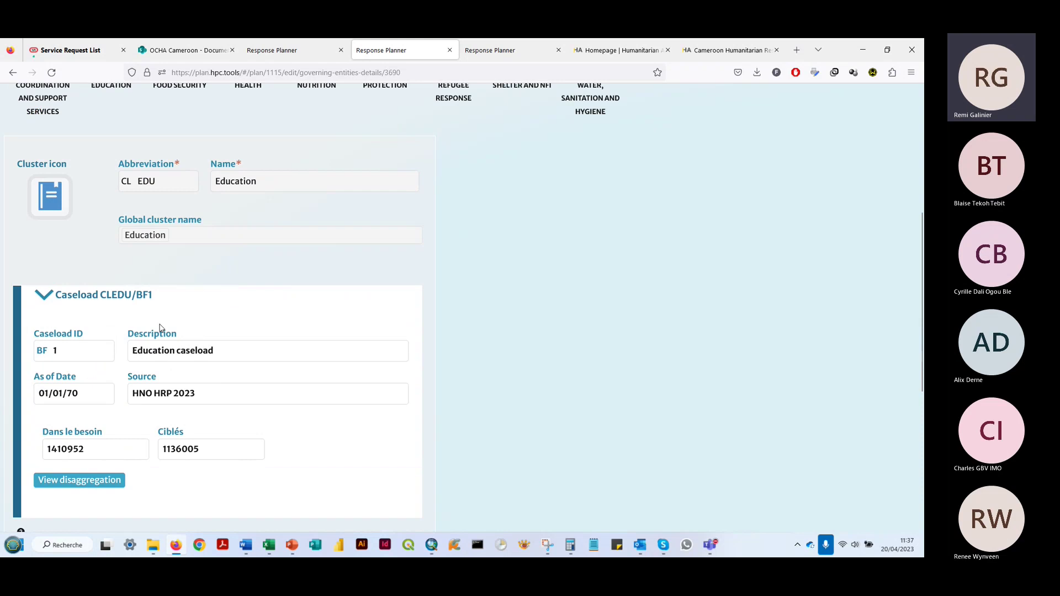
scroll(160, 328, "down", 1)
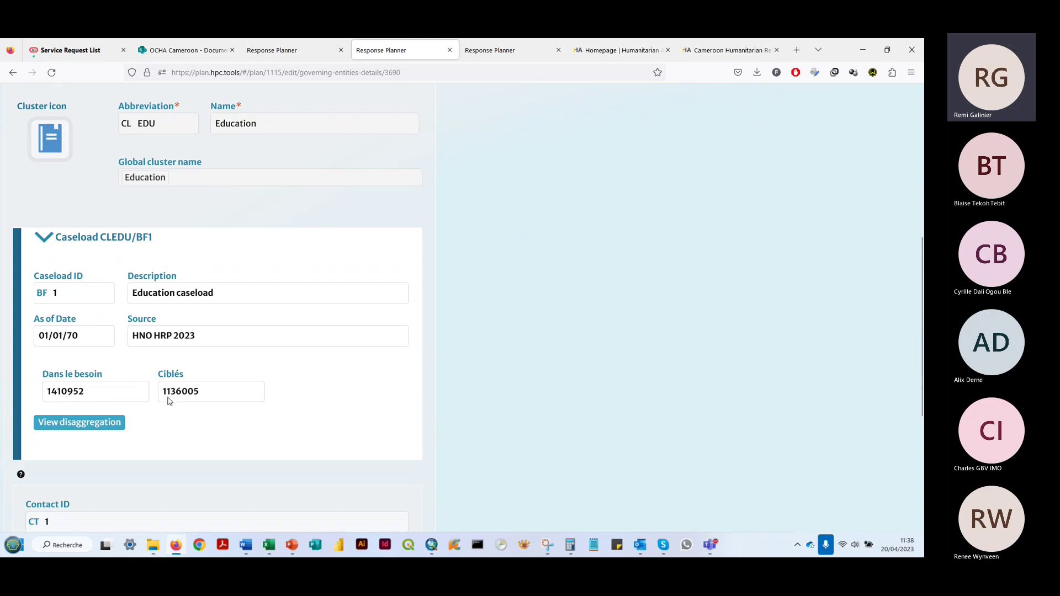
Review the Education caseload's regional disaggregated goals, close the table and return to the page top.
left_click(78, 423)
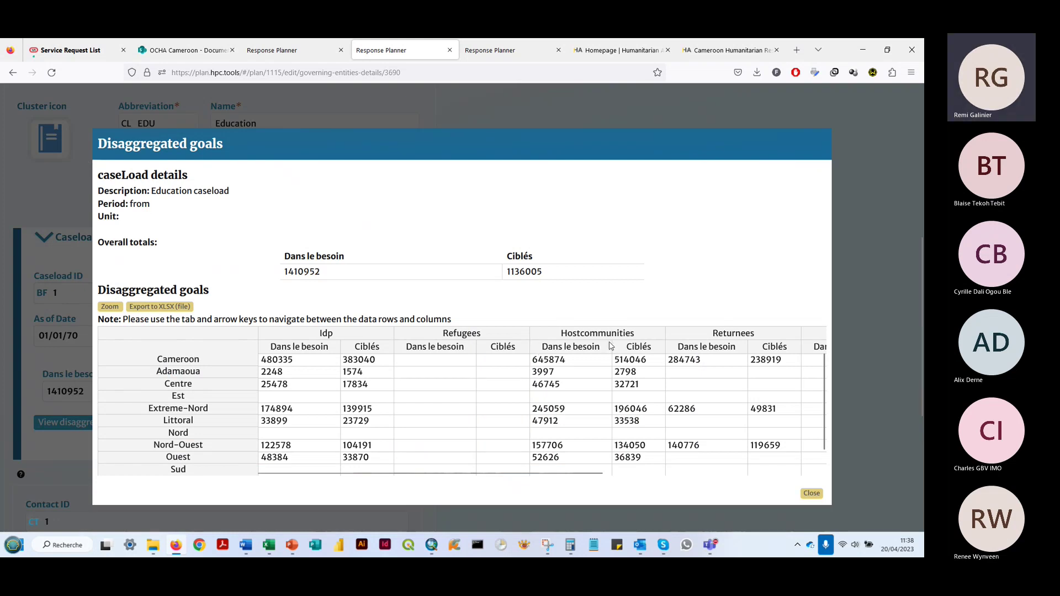
scroll(376, 371, "down", 2)
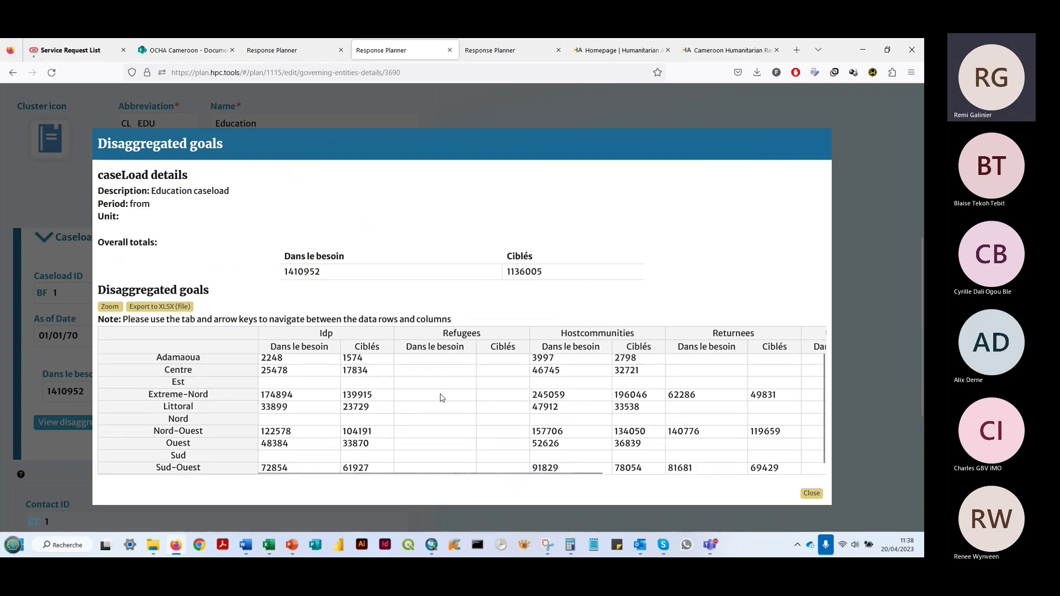
scroll(387, 375, "up", 1)
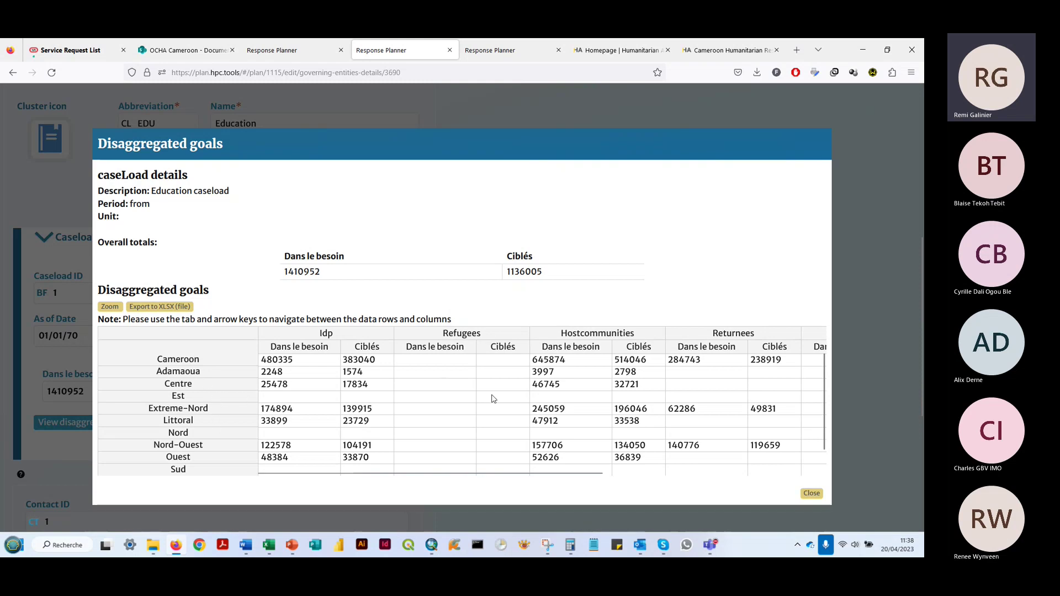
left_click_drag(497, 473, 435, 476)
left_click(812, 493)
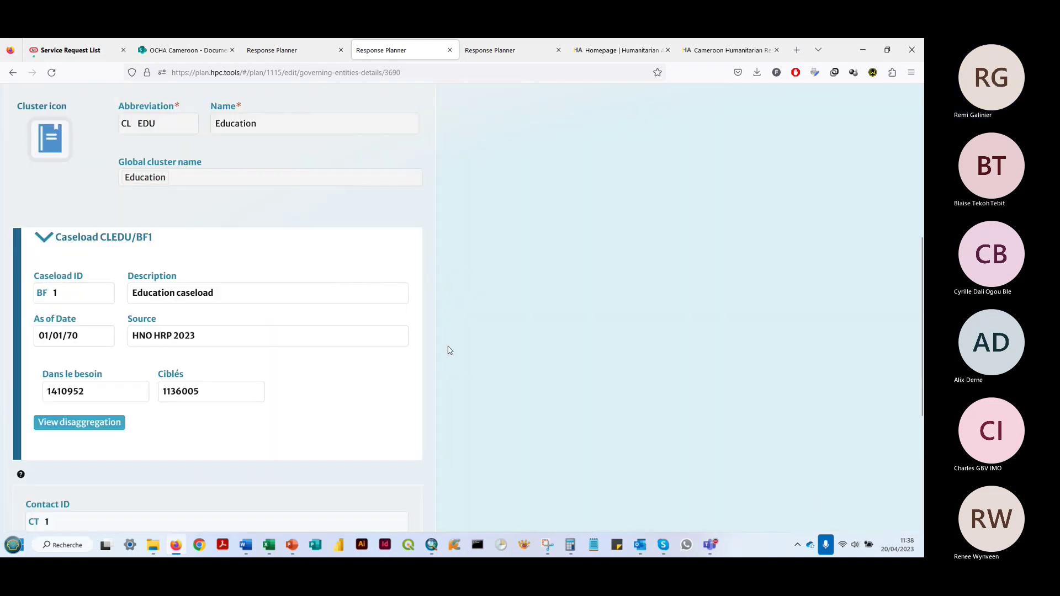
scroll(450, 350, "up", 5)
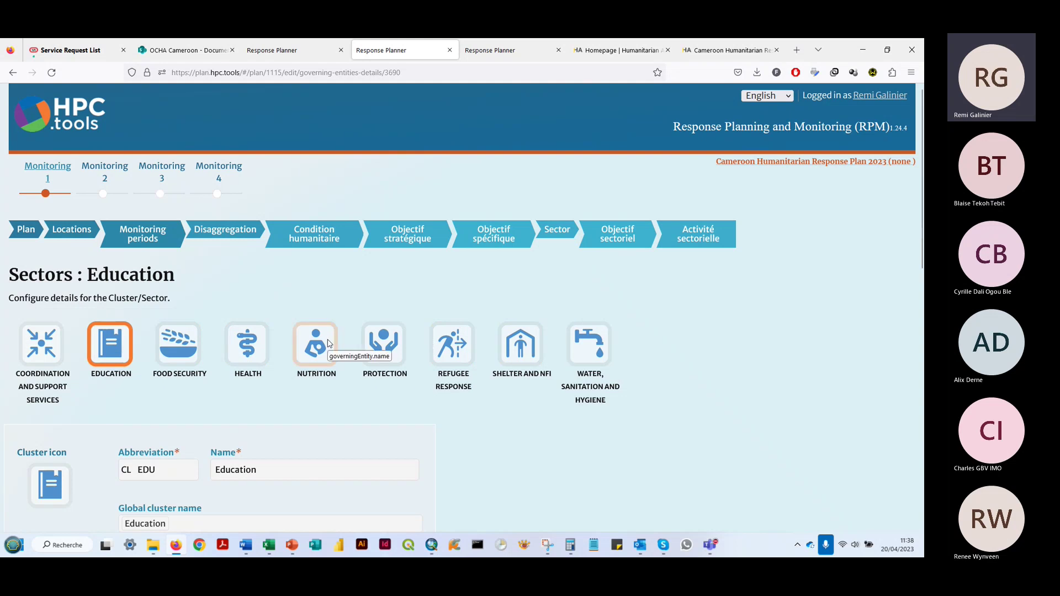
Go to the Objectif sectoriel step and show the Food Security sector's objectives.
left_click(617, 240)
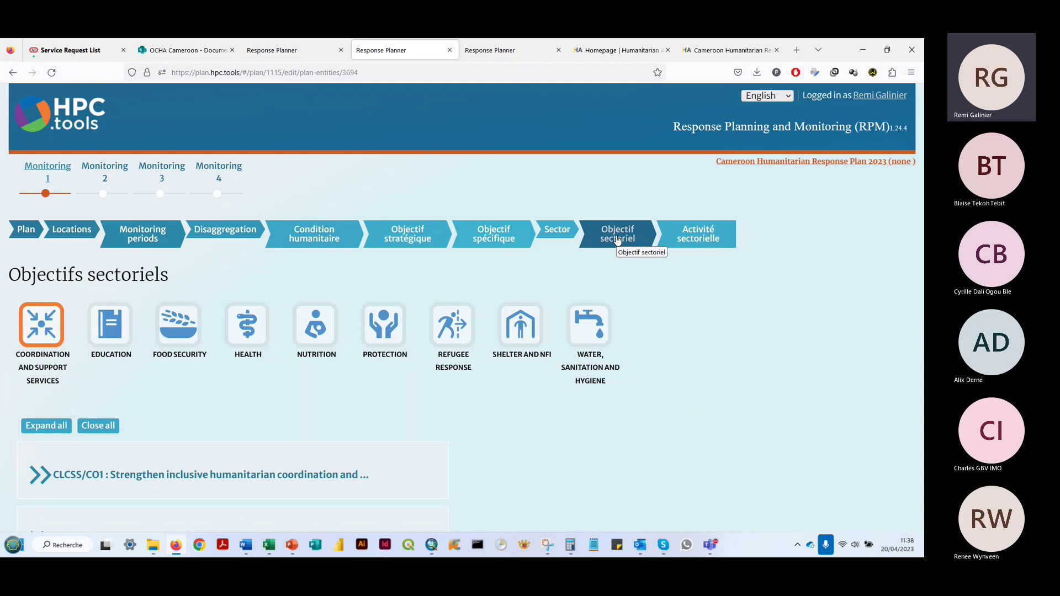
scroll(158, 309, "down", 3)
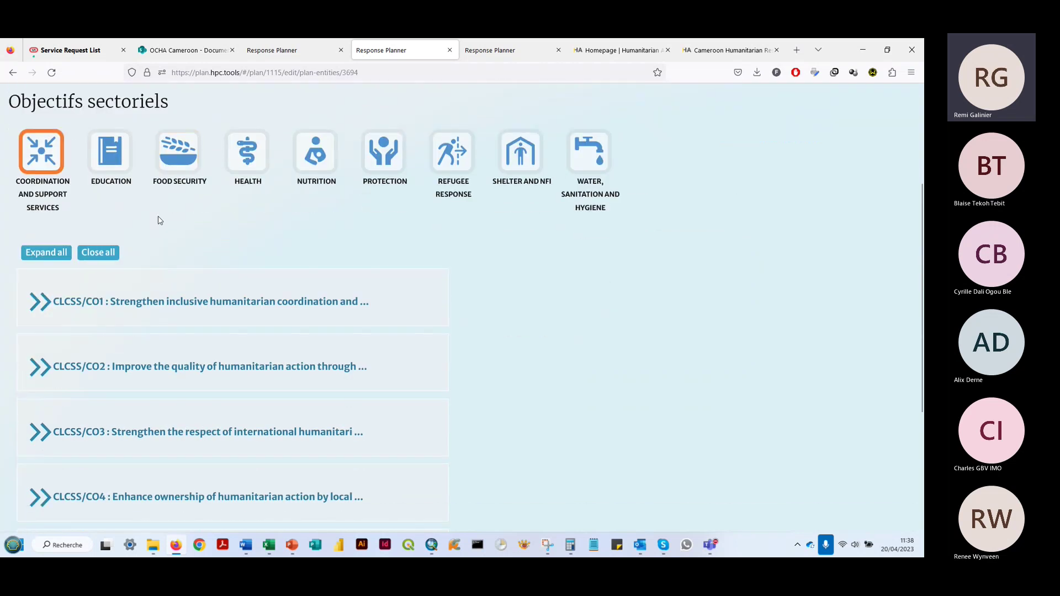
left_click(174, 148)
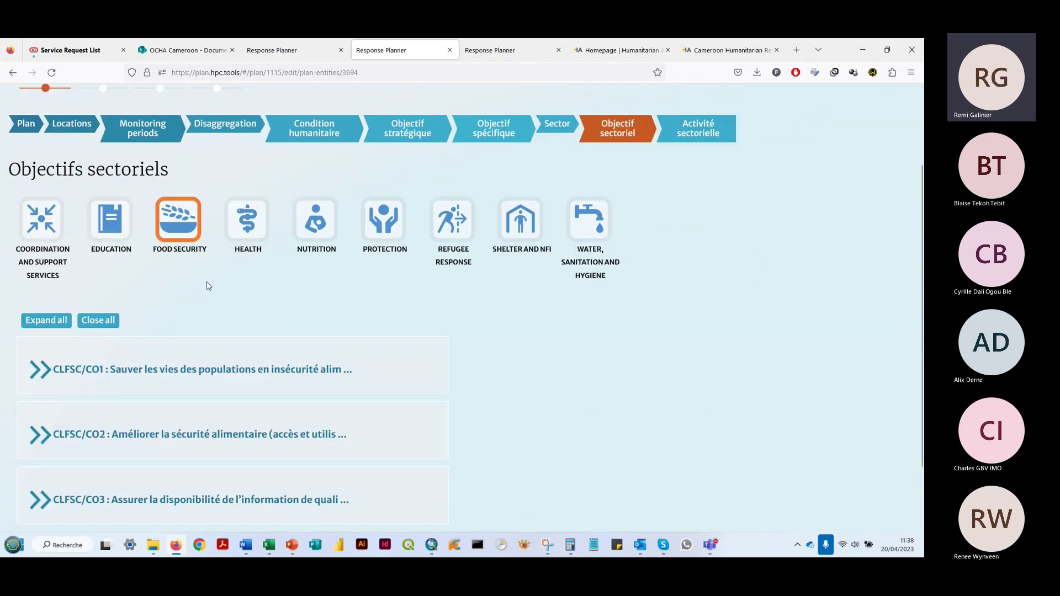
scroll(213, 293, "down", 2)
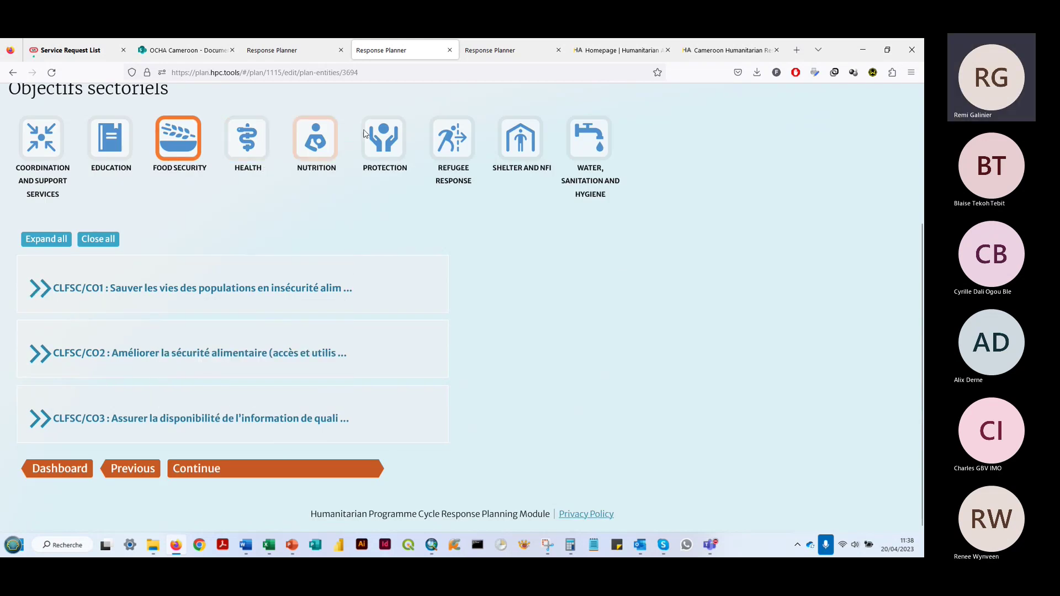
Expand objective CLFSC/CO1 and its indicator IN 1, which targets 512442 people.
left_click(53, 294)
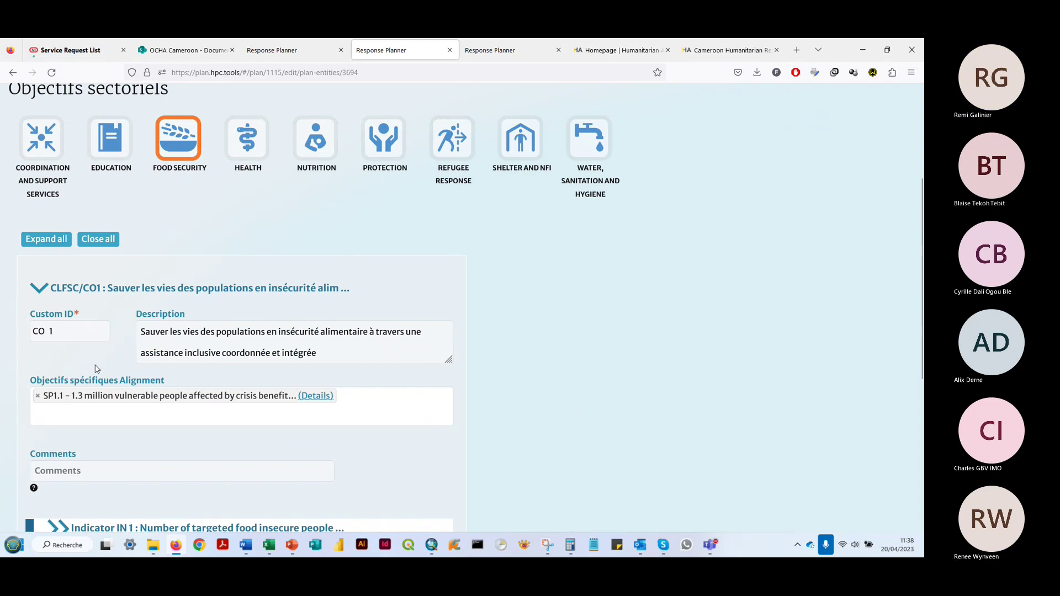
scroll(95, 369, "down", 3)
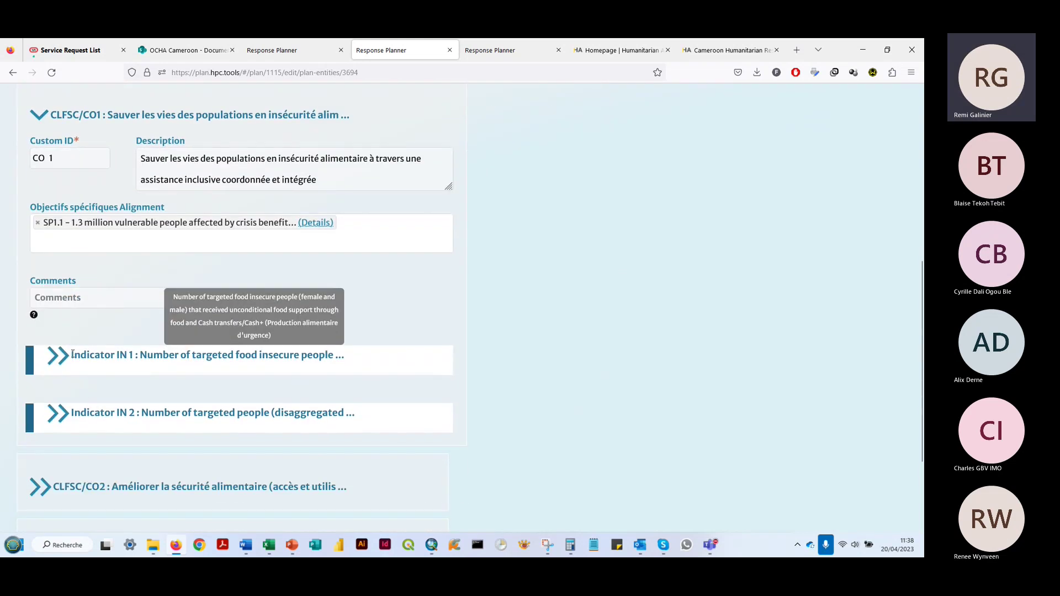
left_click(64, 360)
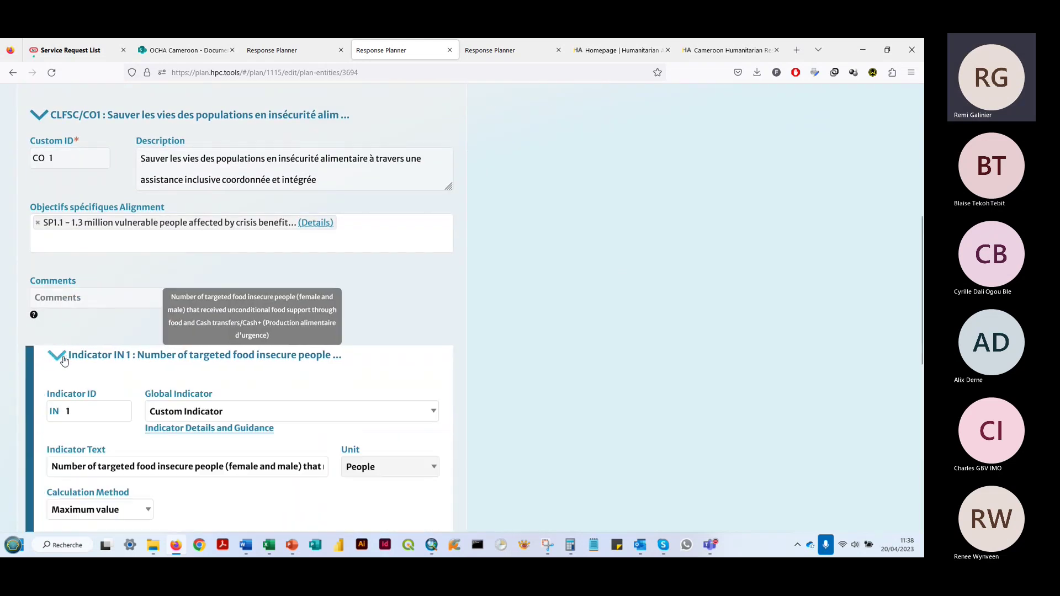
scroll(64, 365, "down", 3)
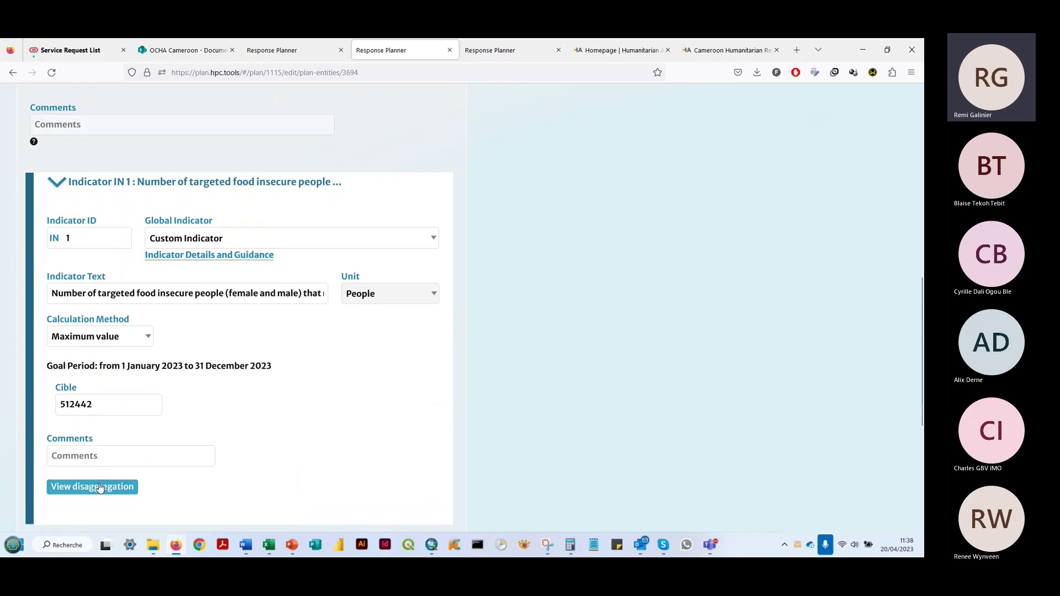
View IN 1's disaggregated goals by region: 204977 male and 307465 female, totalling 512442.
left_click(100, 489)
scroll(442, 417, "down", 1)
scroll(496, 407, "up", 1)
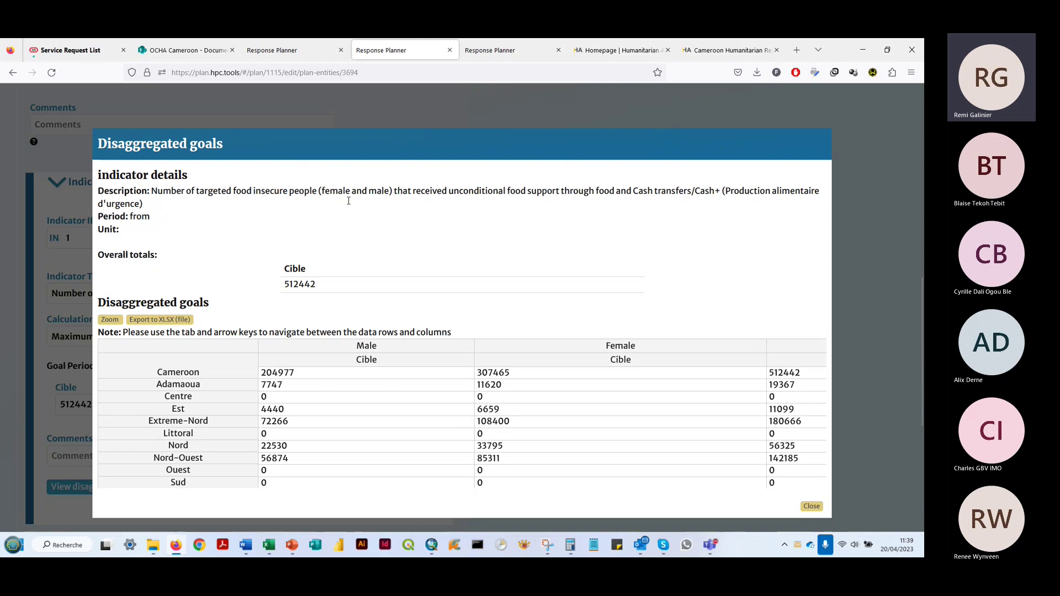
scroll(362, 406, "down", 1)
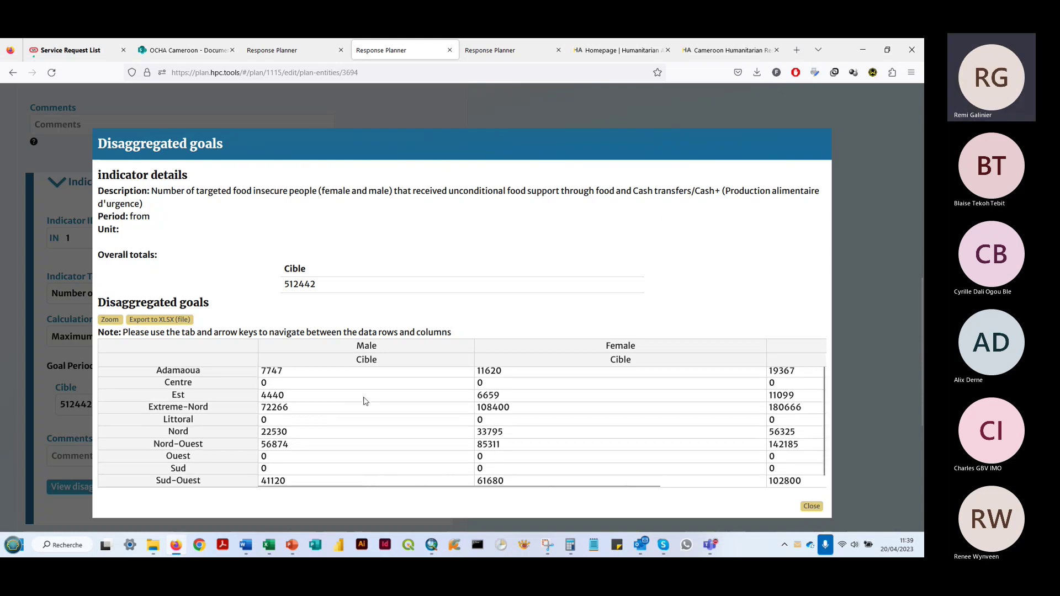
scroll(378, 405, "up", 1)
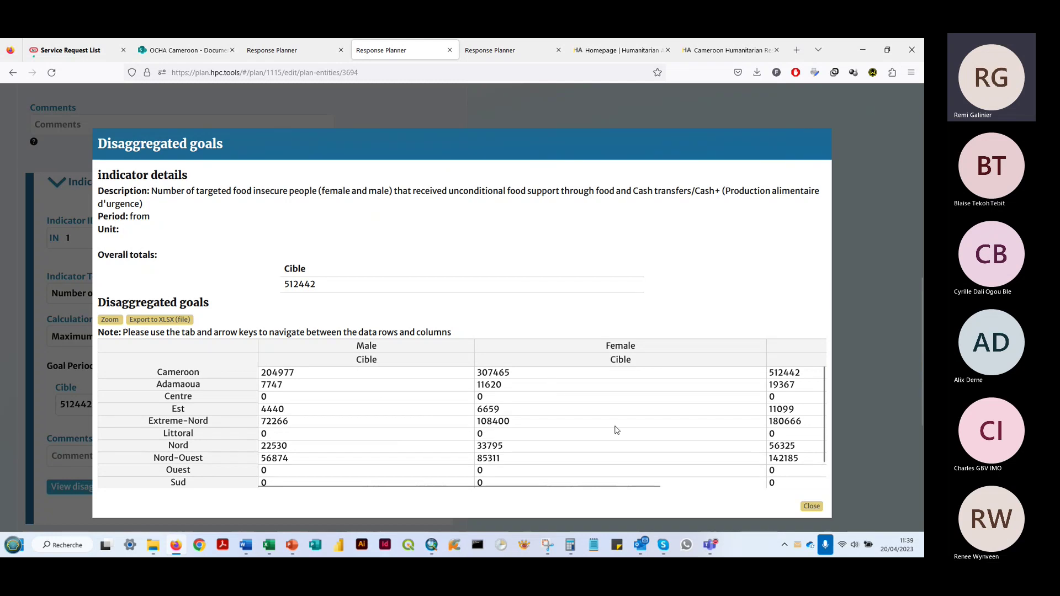
left_click_drag(588, 484, 571, 431)
scroll(326, 425, "down", 1)
scroll(336, 426, "up", 1)
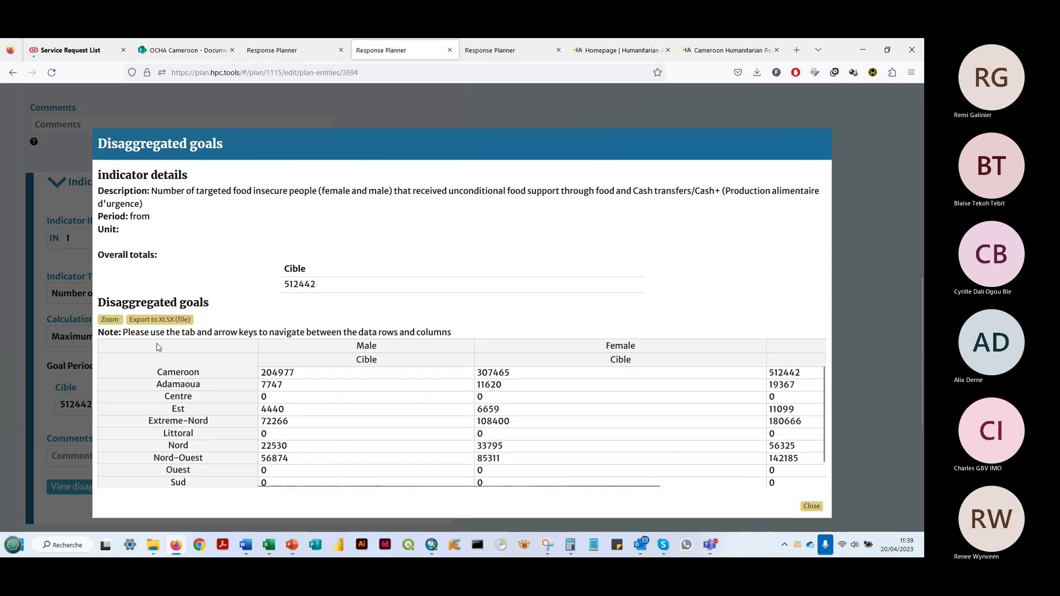
Close the IN 1 disaggregated goals table and collapse indicator IN 1.
left_click(809, 506)
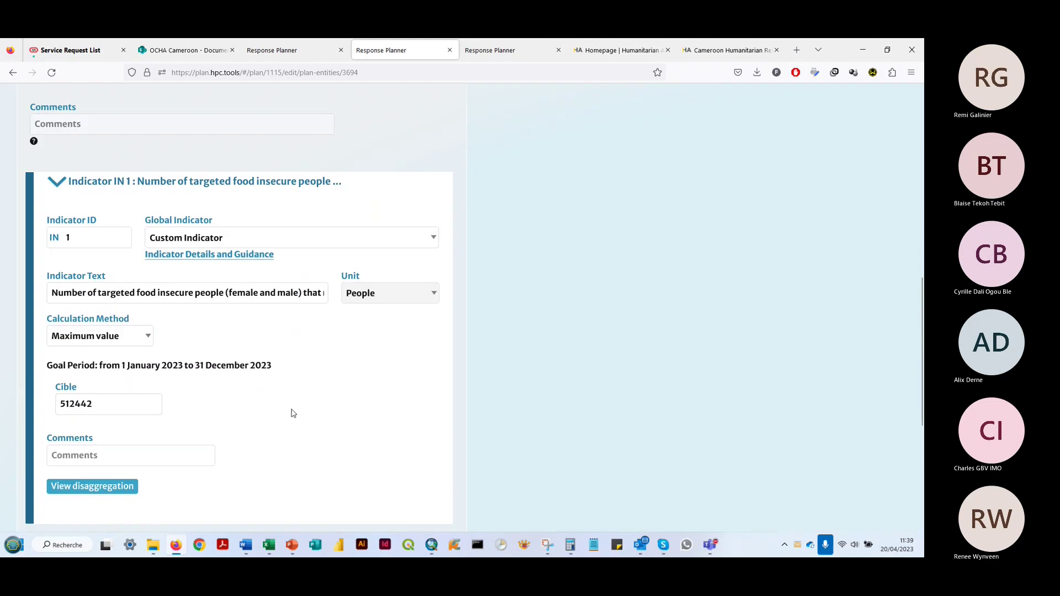
scroll(293, 414, "down", 1)
scroll(154, 379, "up", 2)
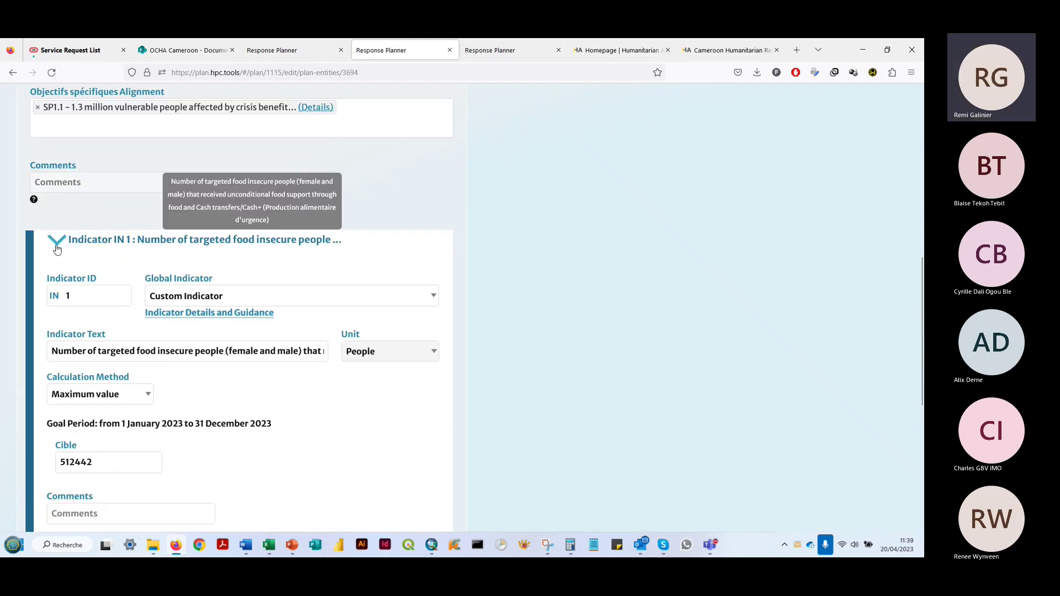
left_click(57, 241)
Collapse objective CLFSC/CO1 so only Food Security objectives CO1, CO2 and CO3 are listed.
scroll(165, 341, "up", 2)
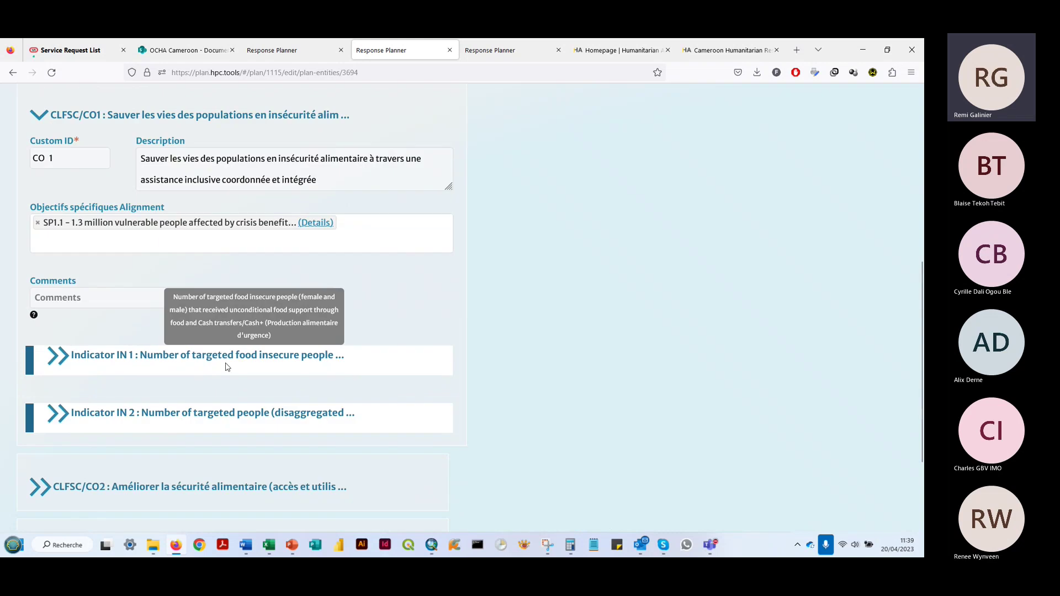
scroll(226, 367, "up", 1)
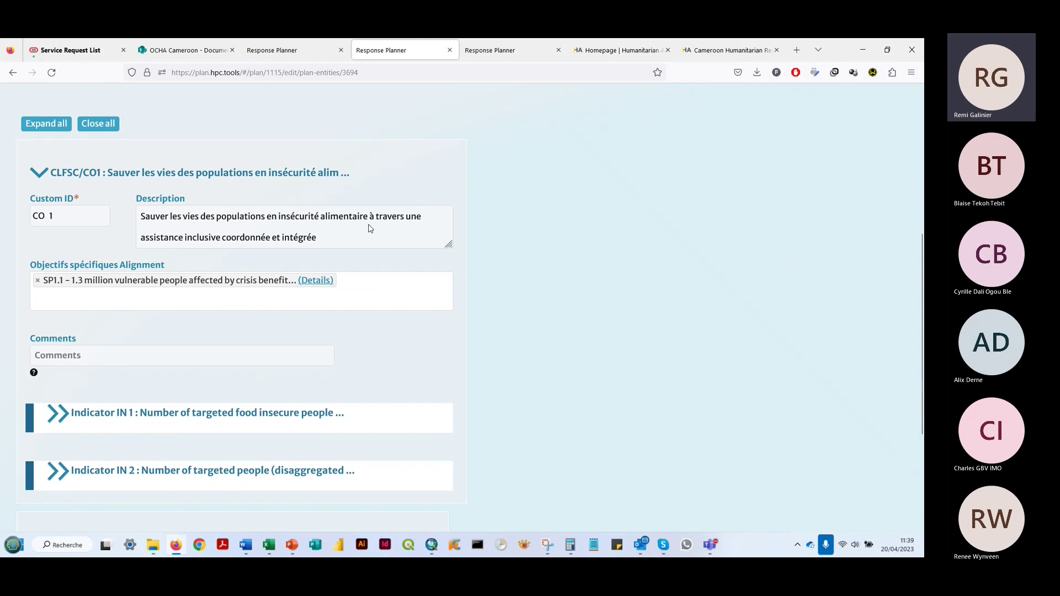
scroll(491, 273, "up", 1)
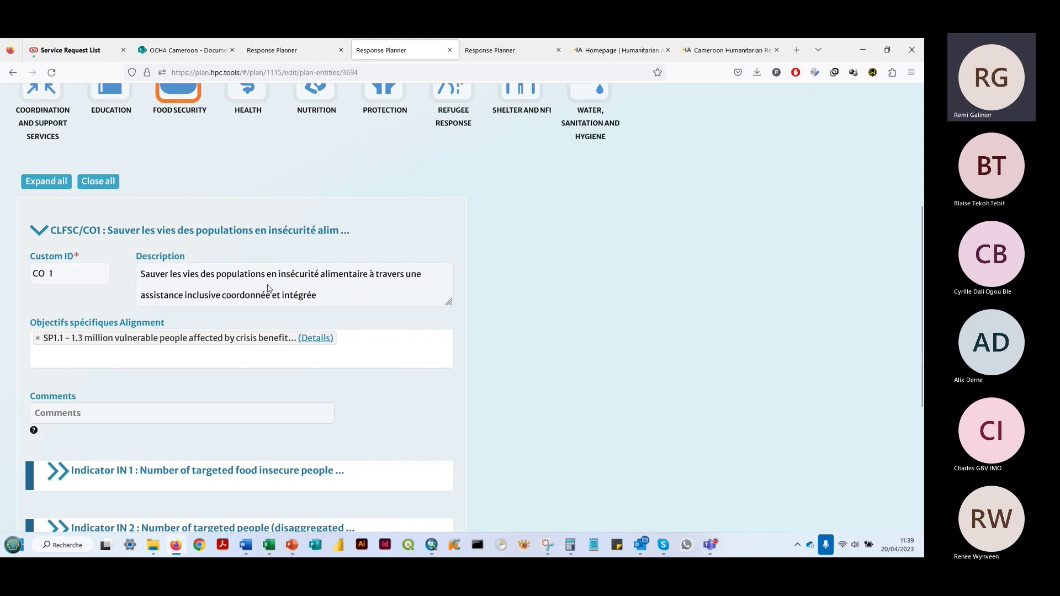
left_click(39, 231)
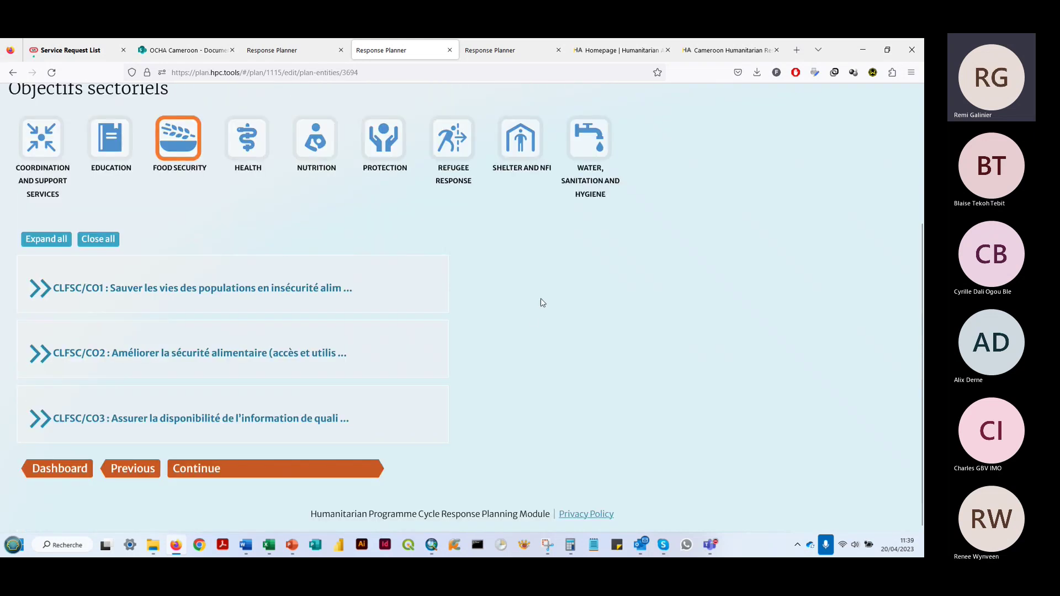
scroll(442, 249, "up", 3)
scroll(582, 315, "down", 3)
left_click(41, 289)
scroll(178, 323, "down", 2)
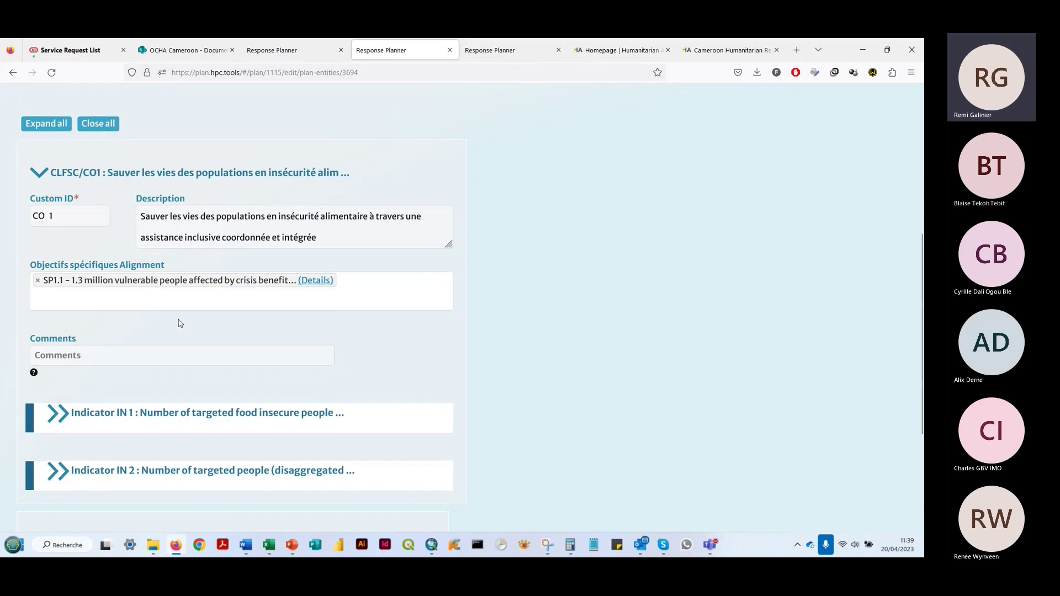
left_click(40, 173)
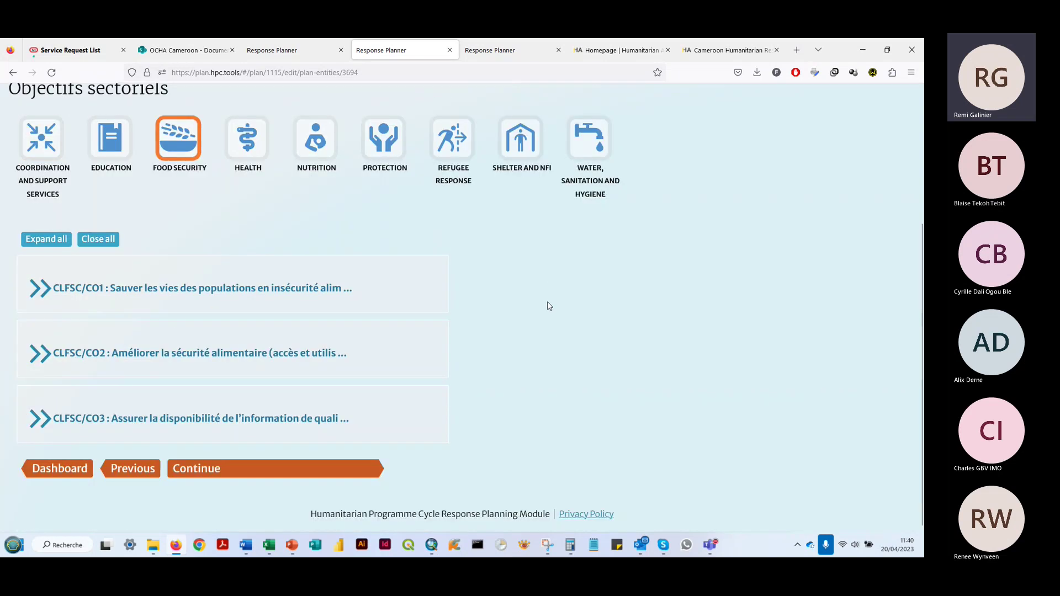
scroll(547, 304, "up", 3)
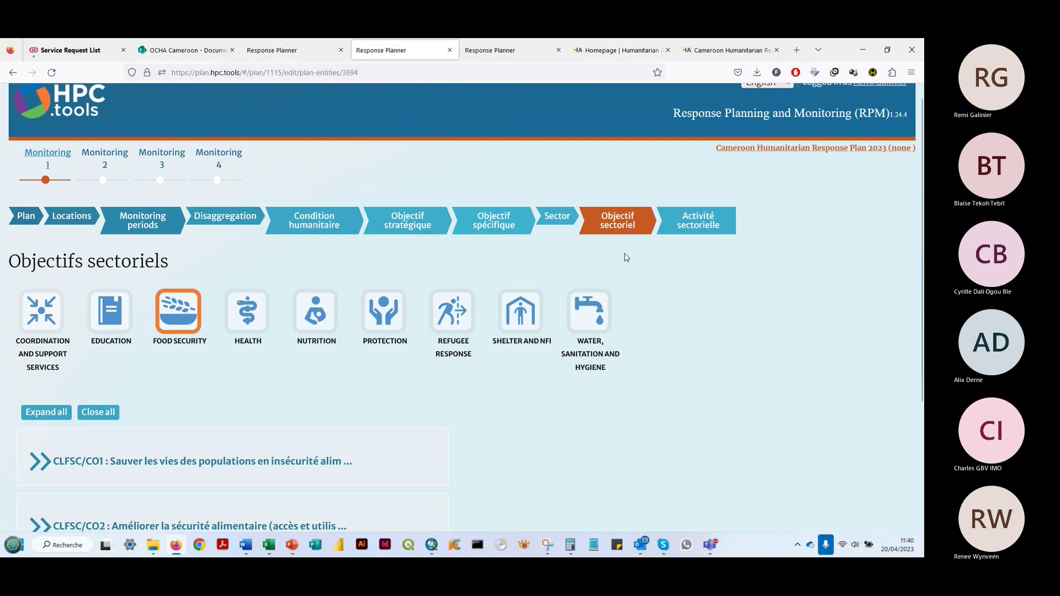
Go to the sector activities step and browse the Protection sector's activity list.
left_click(700, 228)
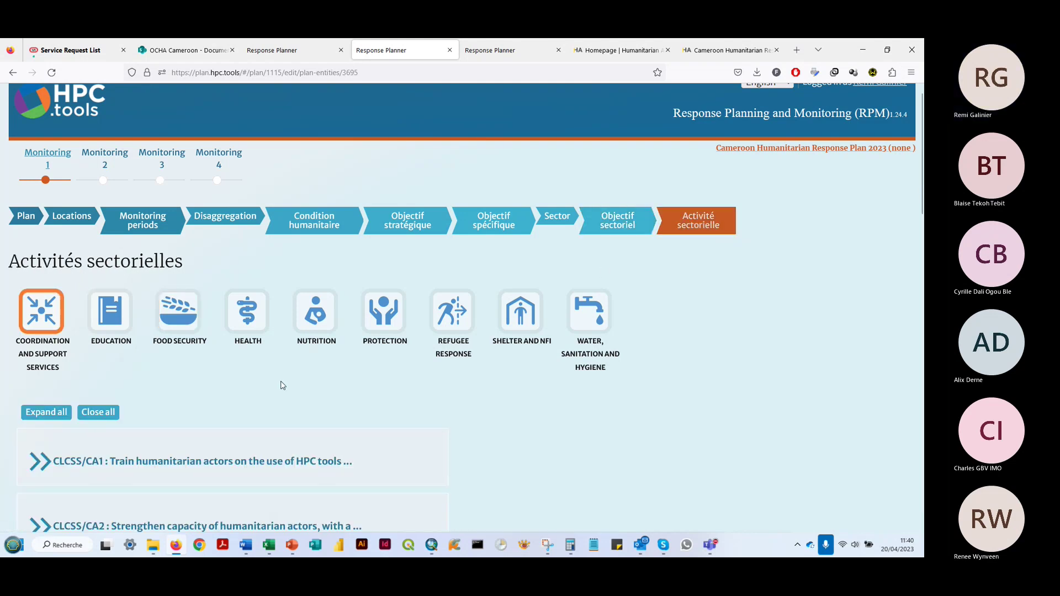
scroll(281, 386, "down", 2)
scroll(283, 386, "down", 10)
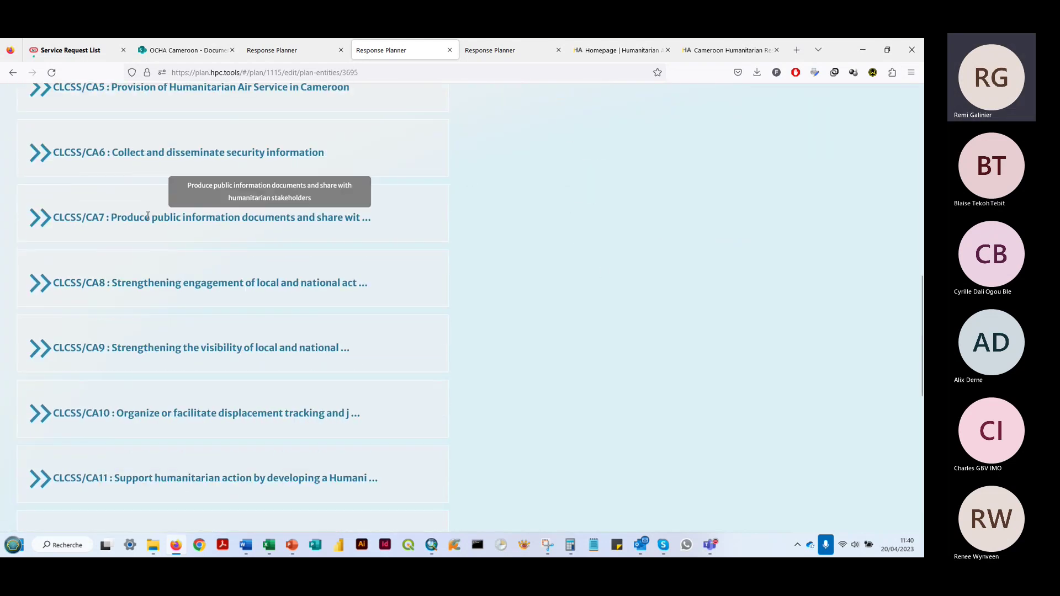
scroll(151, 237, "up", 2)
scroll(152, 243, "down", 6)
scroll(152, 243, "up", 15)
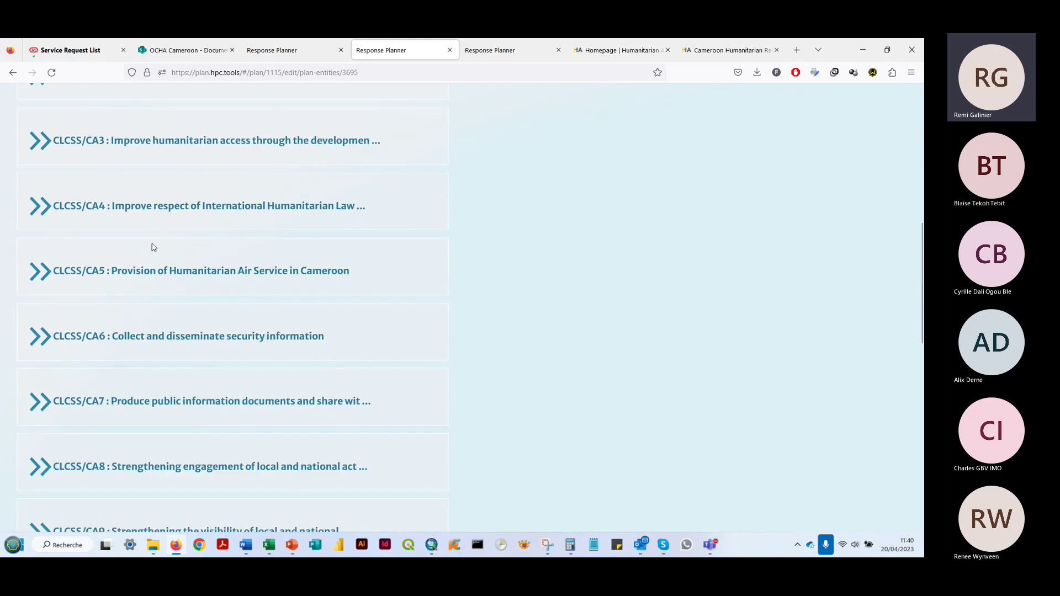
left_click(387, 289)
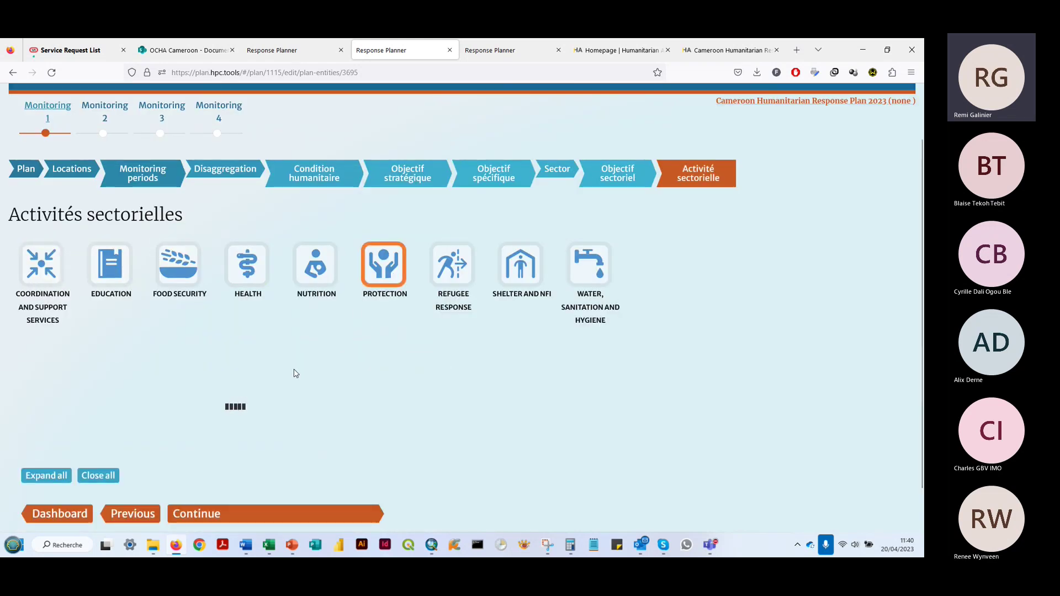
scroll(268, 373, "down", 4)
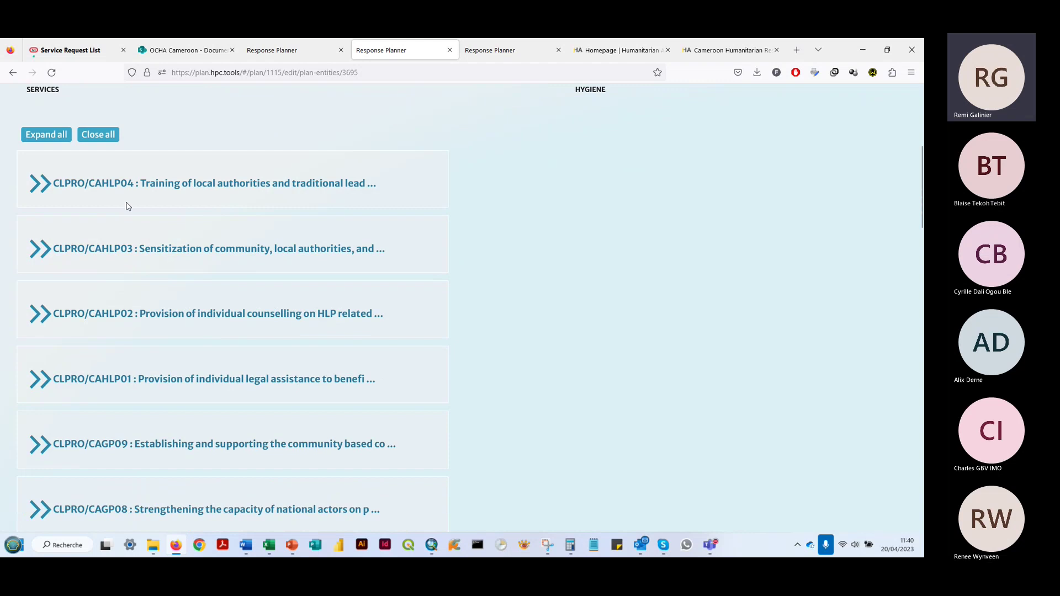
scroll(125, 220, "down", 2)
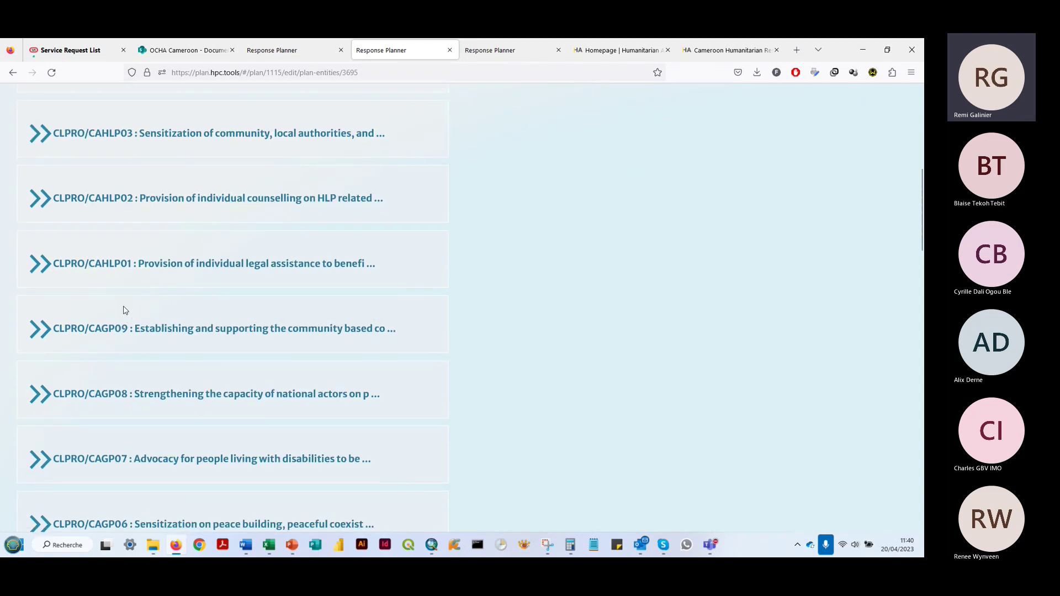
scroll(126, 307, "down", 11)
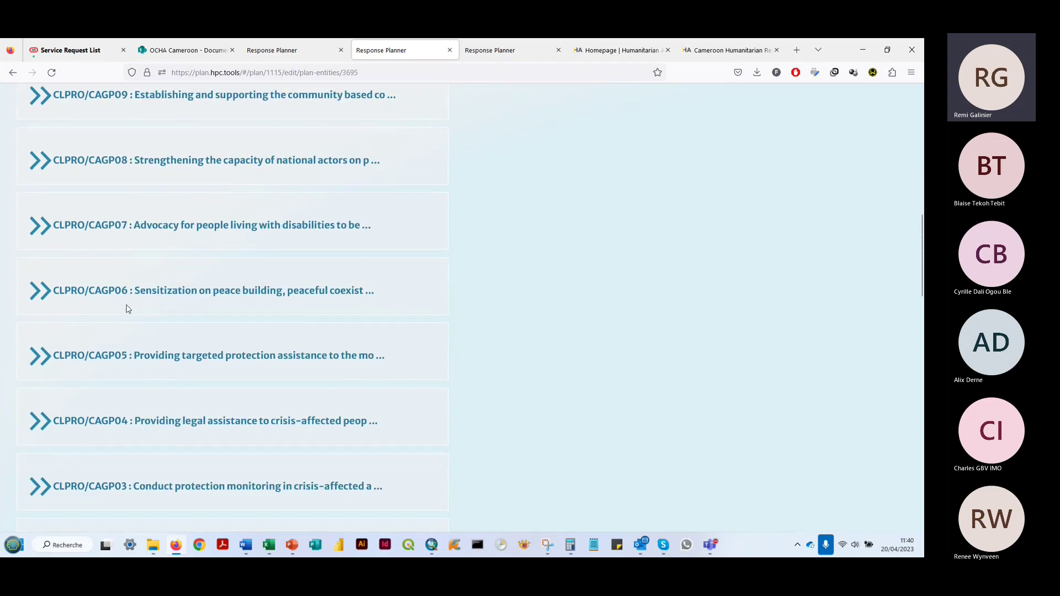
scroll(127, 306, "down", 10)
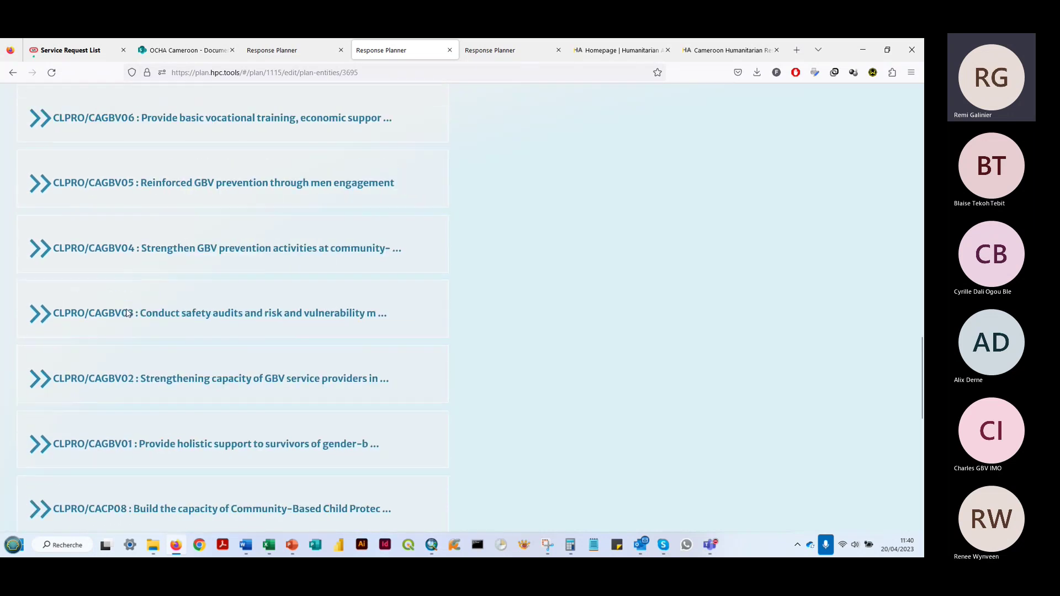
scroll(126, 314, "down", 3)
scroll(127, 313, "up", 20)
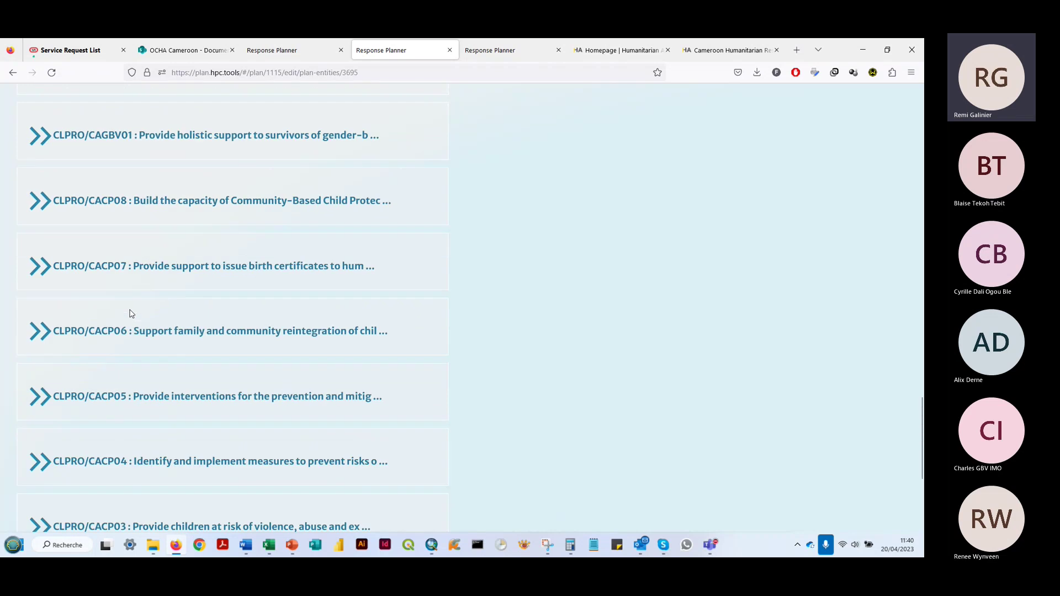
scroll(131, 314, "up", 3)
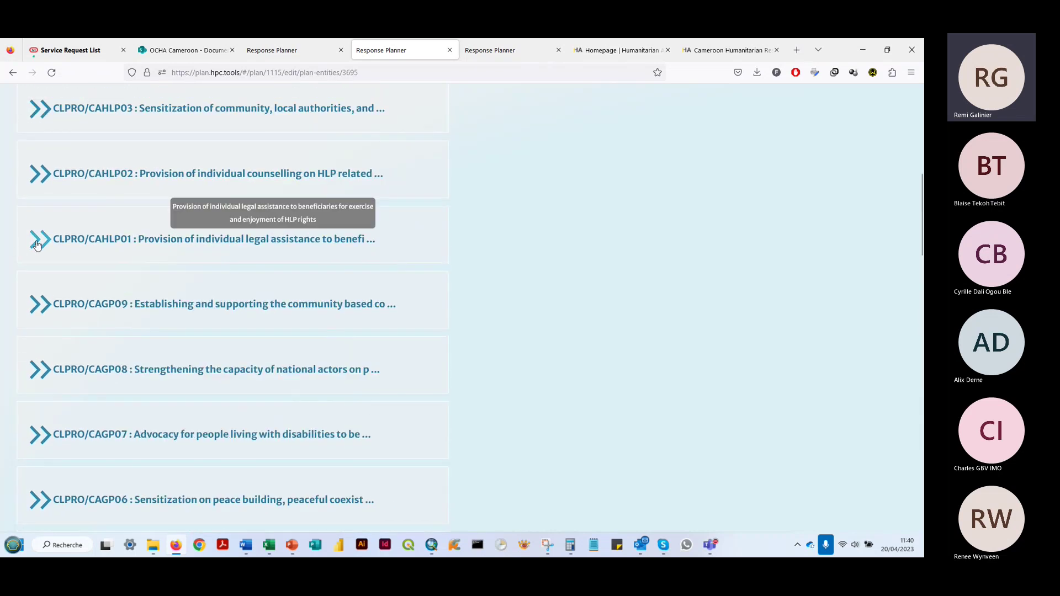
Expand activity CLPRO/CAHLP01 and its indicator IN 1, targeting 22714 people for HLP legal assistance.
left_click(152, 239)
scroll(152, 338, "down", 1)
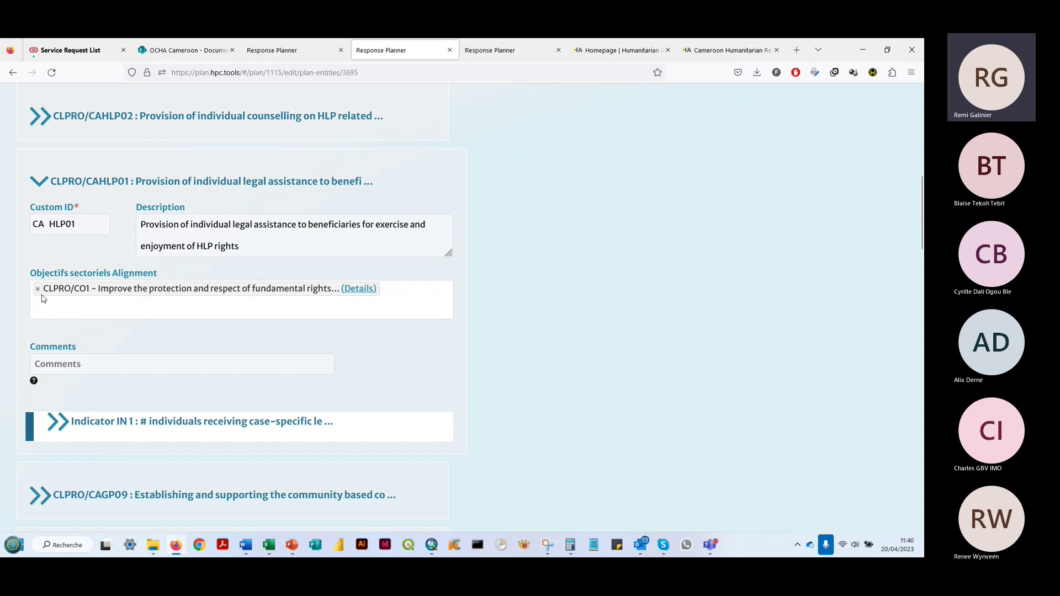
left_click(68, 418)
scroll(230, 433, "down", 4)
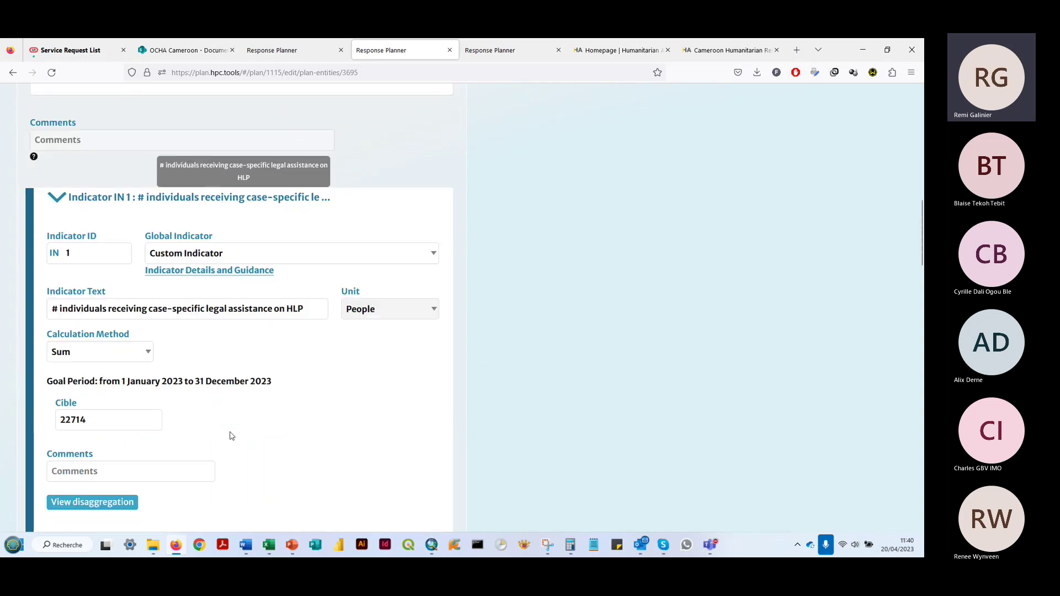
left_click(91, 498)
scroll(552, 397, "down", 10)
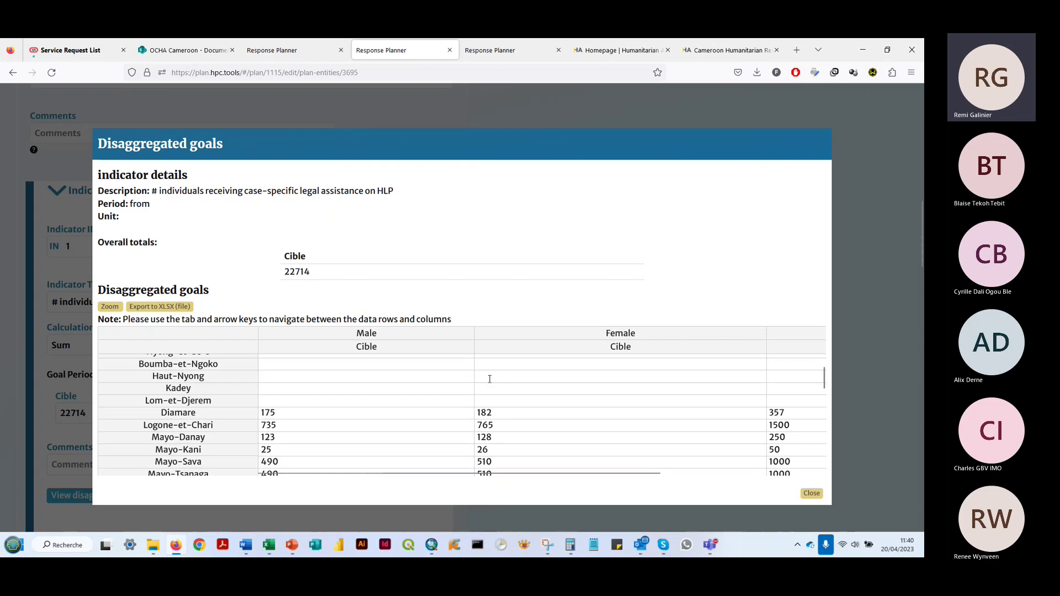
scroll(574, 404, "up", 10)
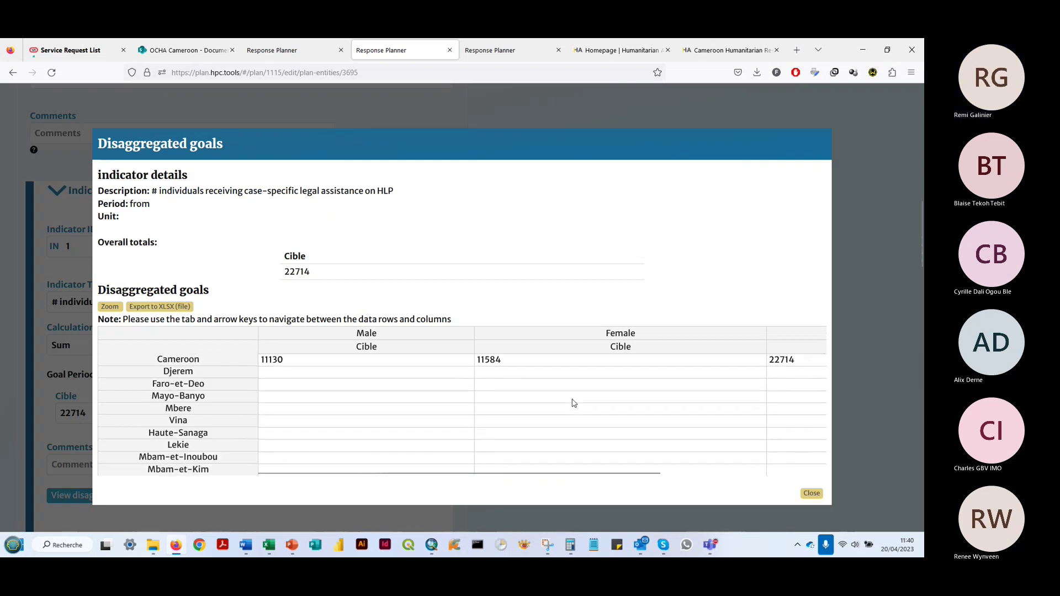
left_click(811, 494)
scroll(591, 331, "up", 10)
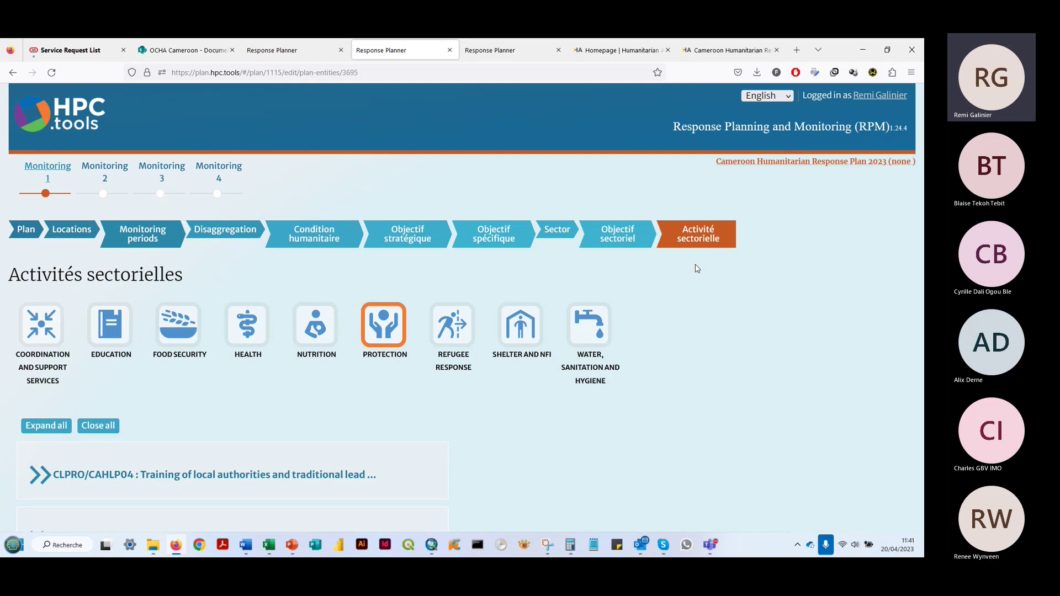
Expand activity CLPRO/CAHLP04 and its indicator IN 1, showing the 9450-person training target.
scroll(695, 260, "down", 2)
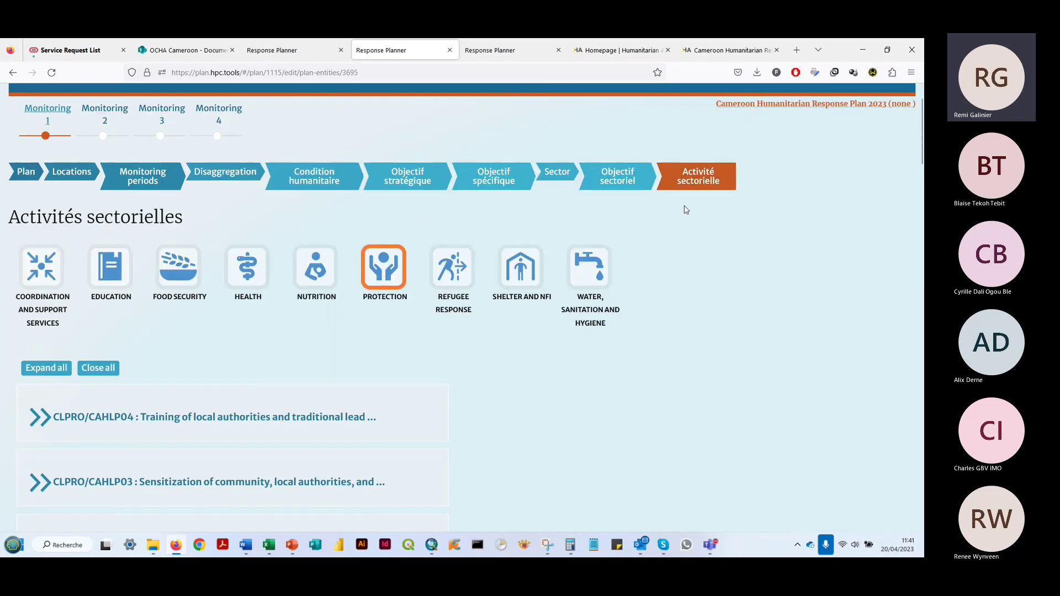
scroll(589, 309, "down", 2)
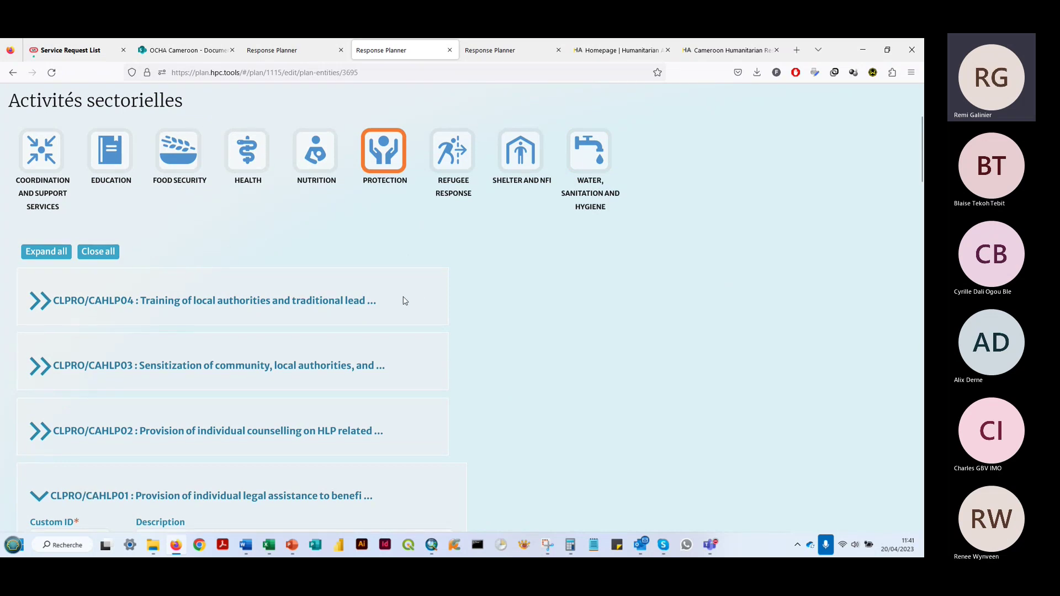
scroll(402, 298, "up", 2)
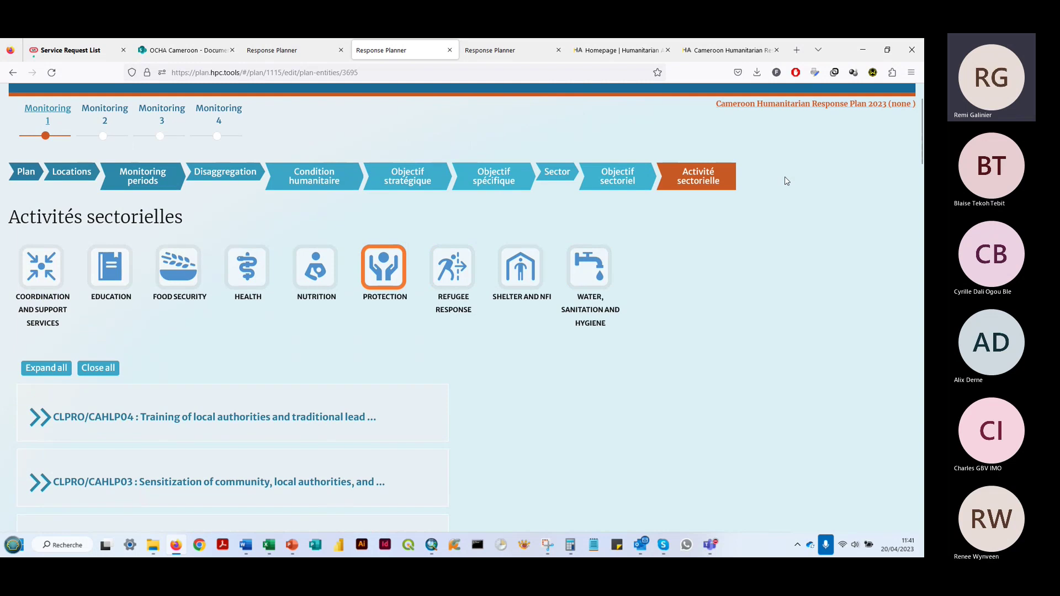
left_click(47, 419)
scroll(76, 369, "down", 3)
scroll(83, 387, "down", 2)
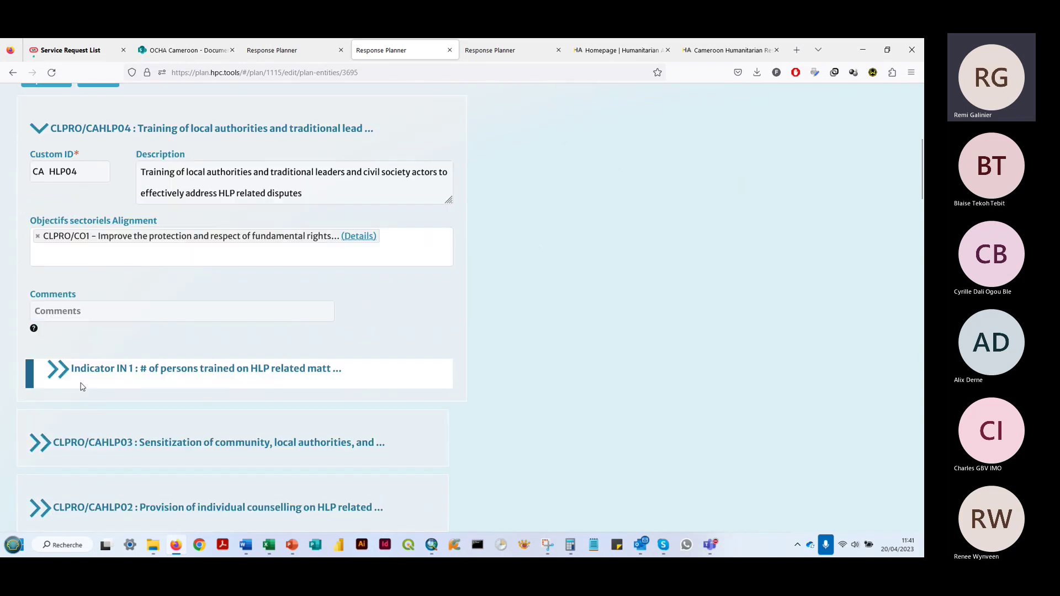
left_click(60, 373)
scroll(92, 486, "down", 2)
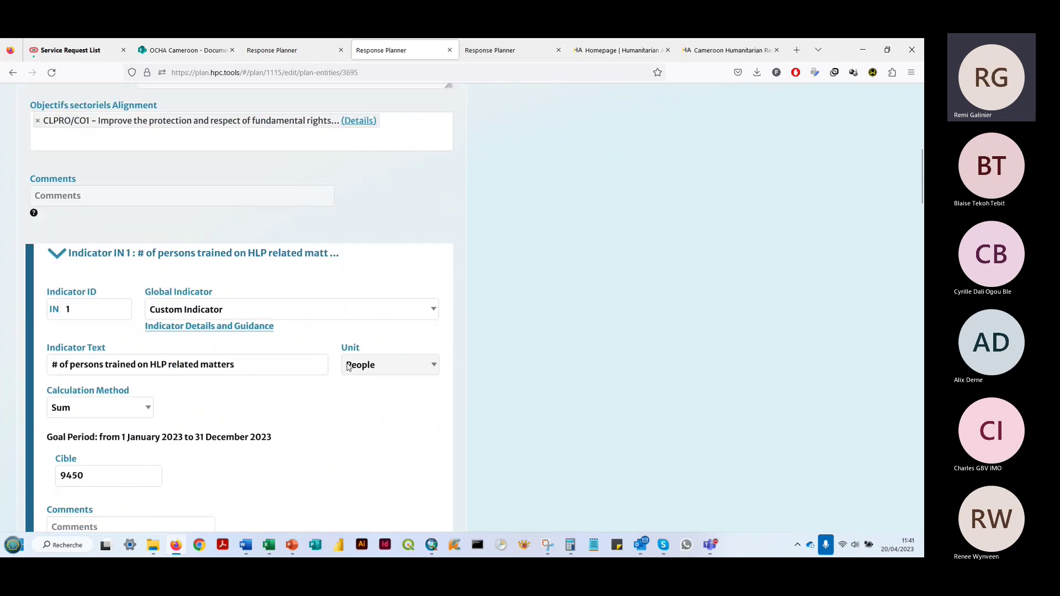
scroll(237, 387, "down", 2)
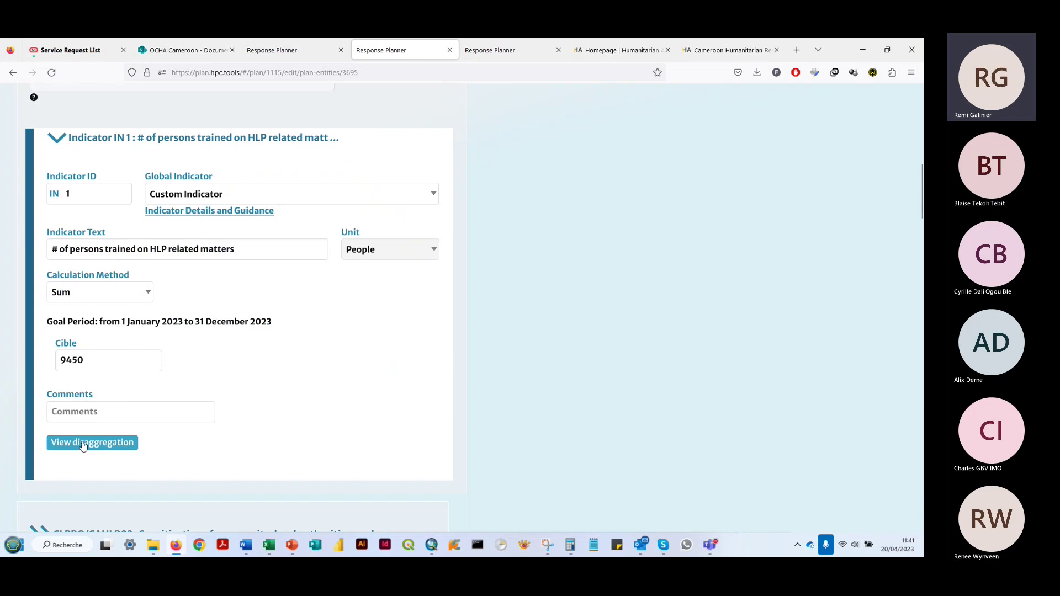
scroll(83, 446, "up", 12)
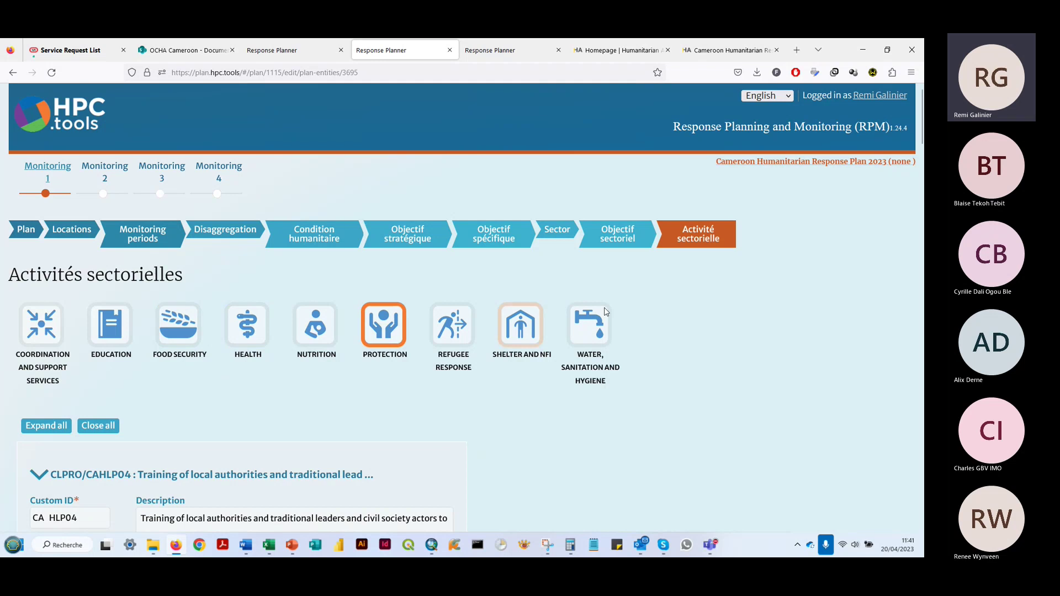
Switch to the Objectif sectoriel step and browse the Coordination and Support Services objectives from CLCSS/CO1.
left_click(702, 241)
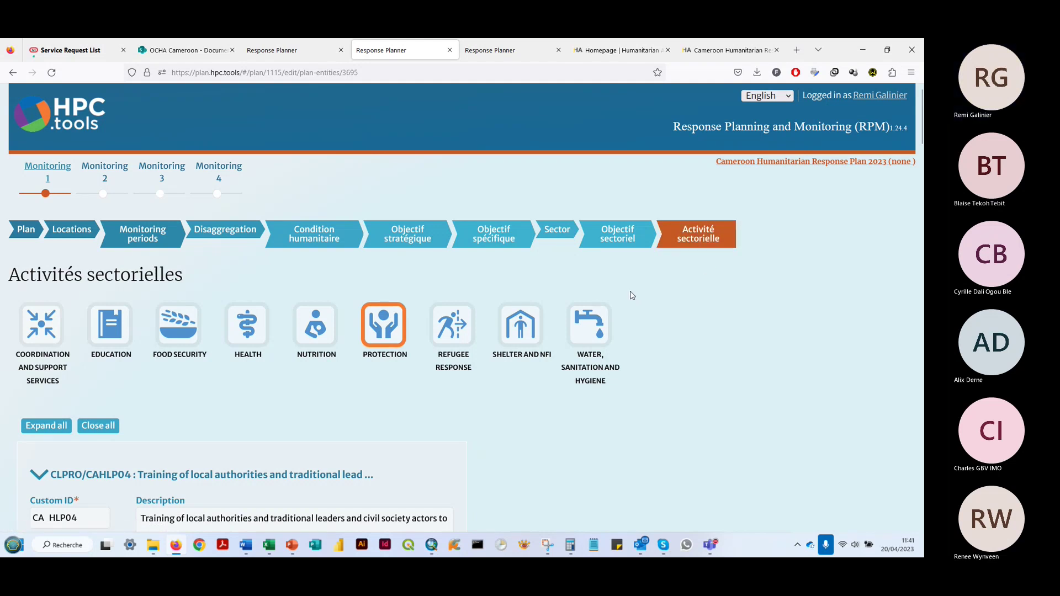
left_click(620, 240)
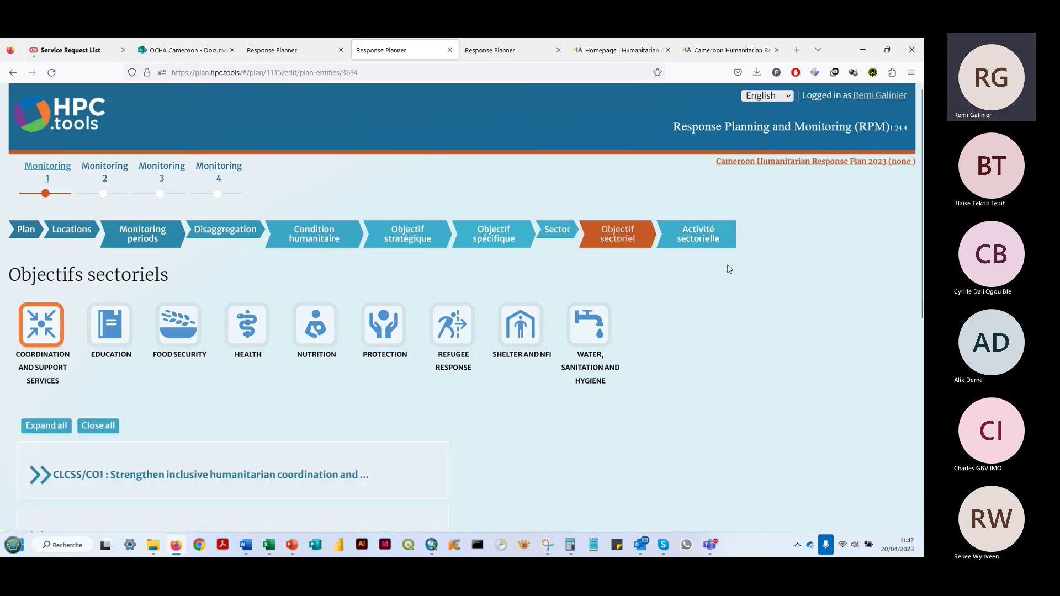
scroll(723, 262, "down", 2)
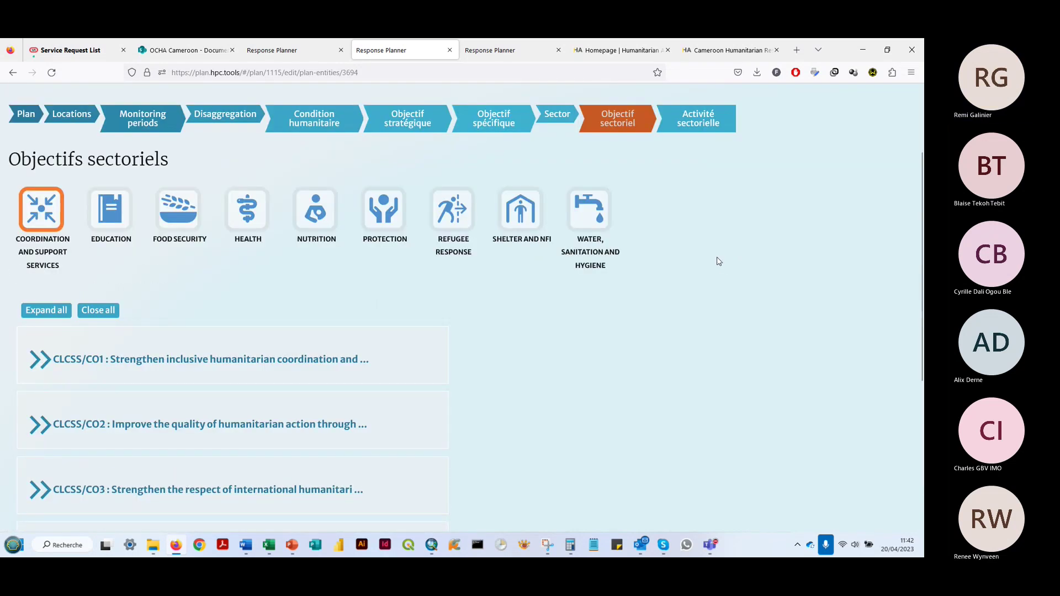
scroll(715, 262, "down", 3)
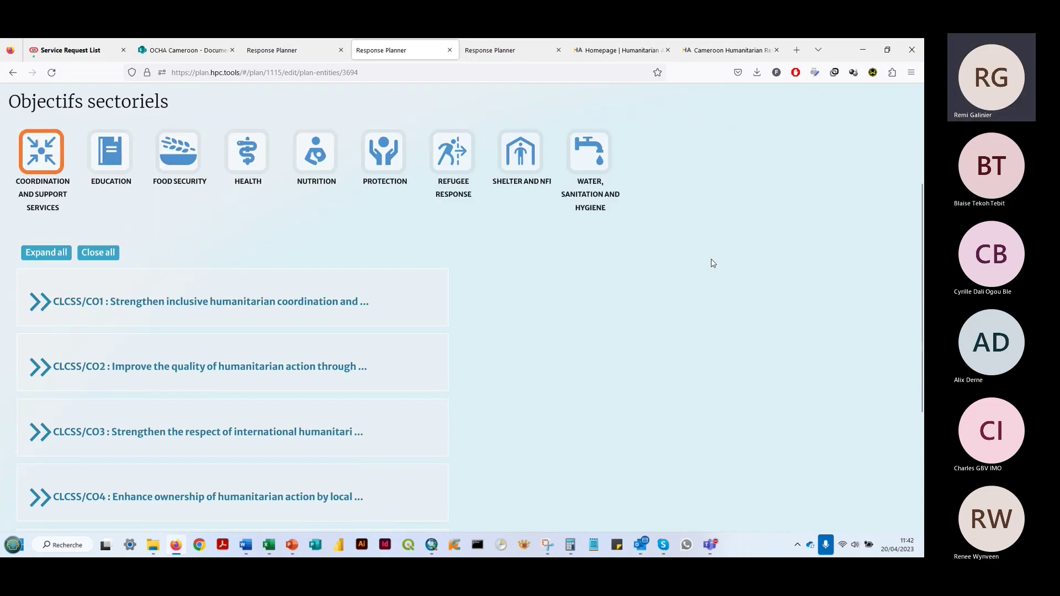
scroll(708, 262, "up", 3)
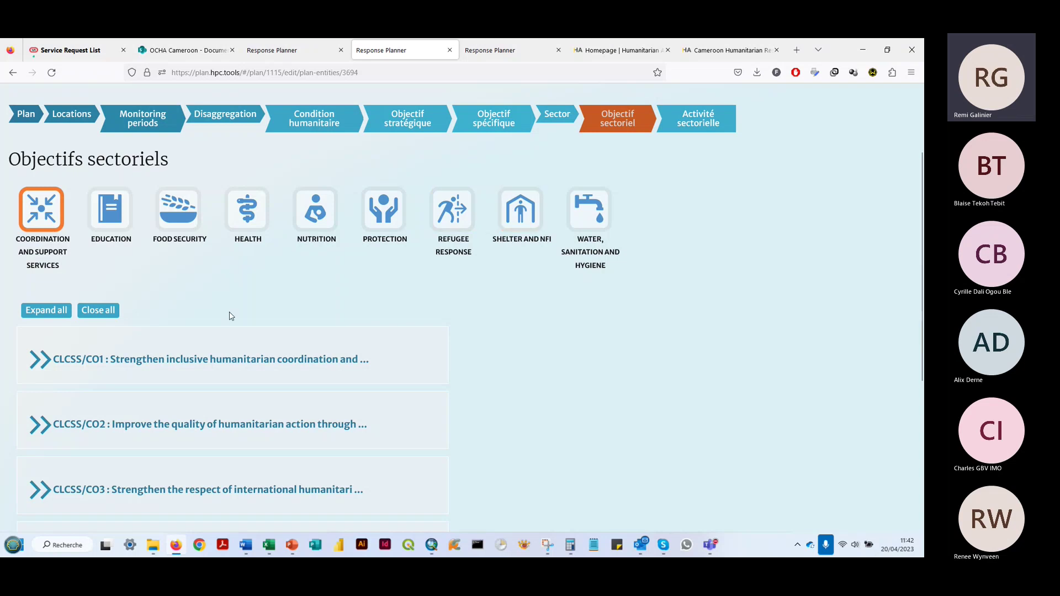
scroll(640, 151, "up", 2)
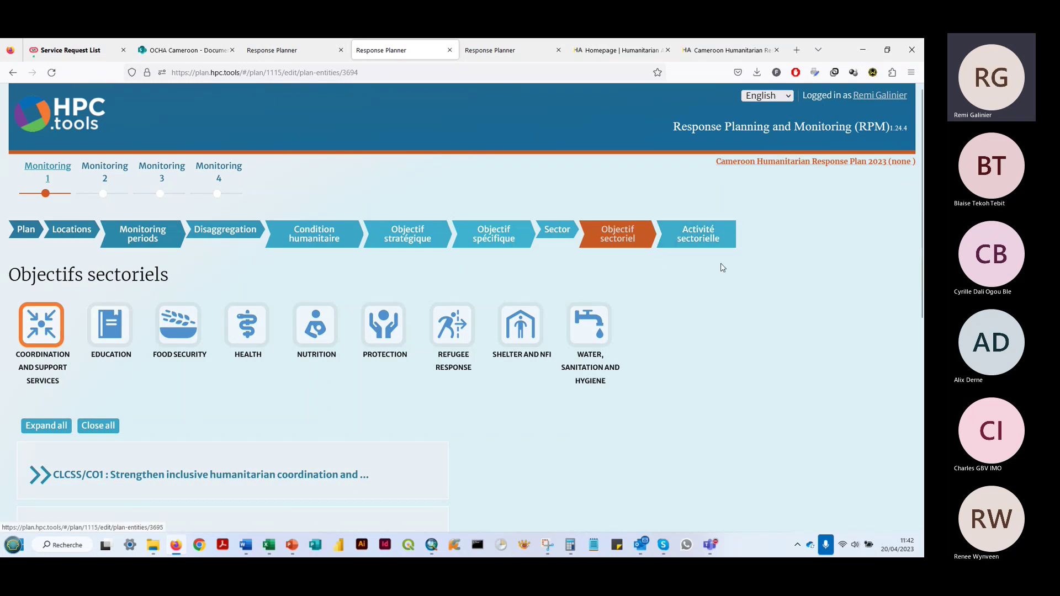
Switch to the Activité sectorielle step and browse CLCSS activities CA1 through CA12.
left_click(704, 239)
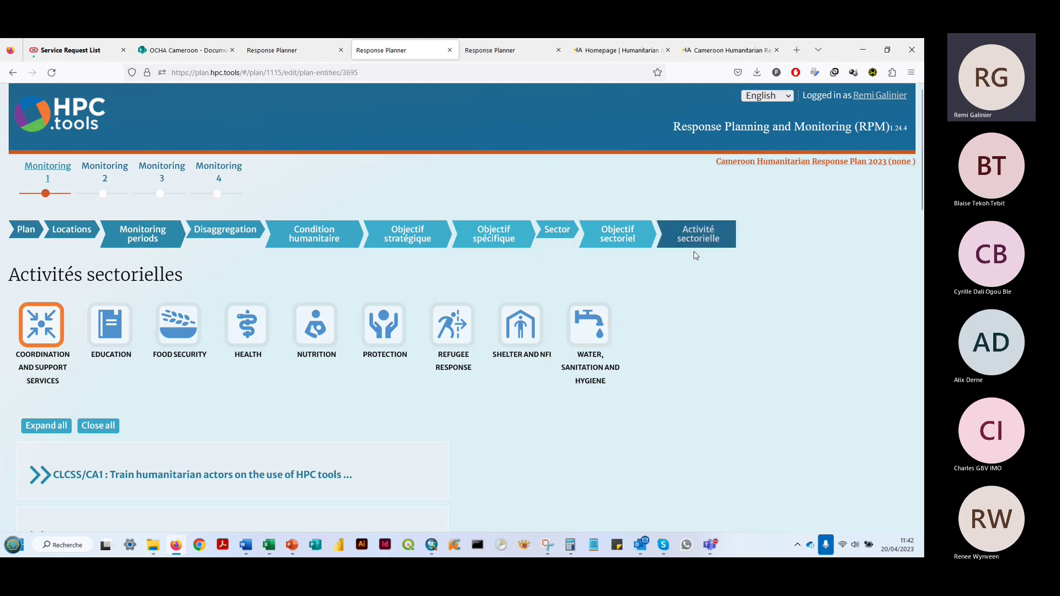
scroll(656, 287, "down", 2)
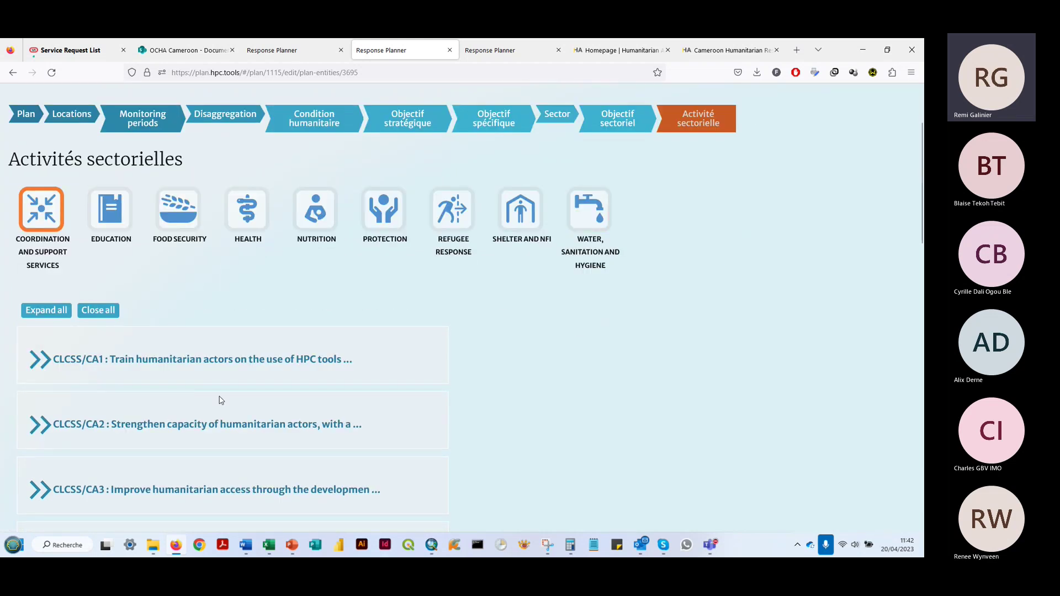
scroll(222, 400, "down", 6)
scroll(210, 383, "down", 4)
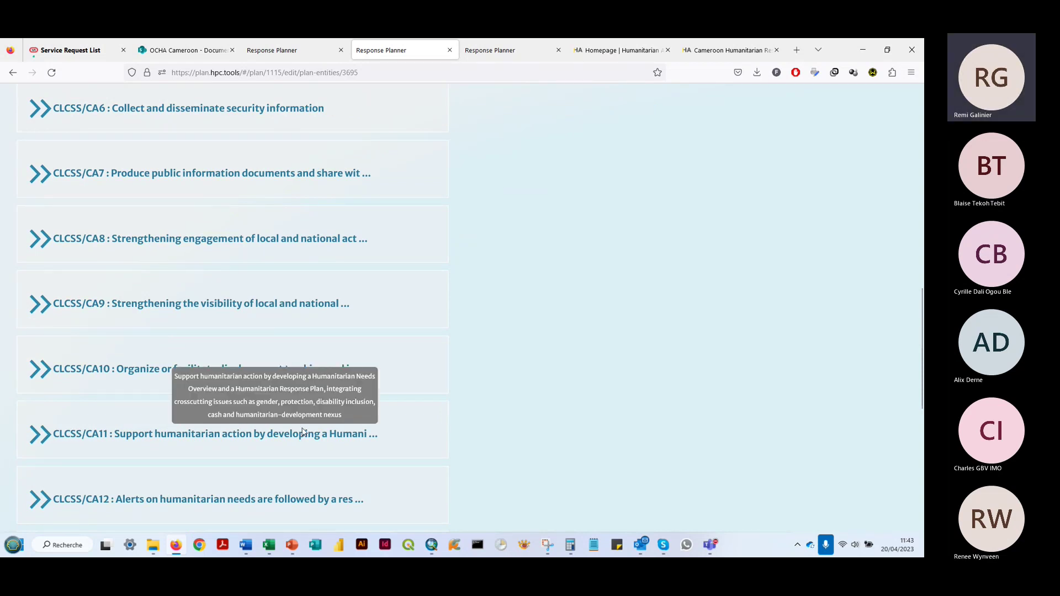
scroll(304, 431, "up", 12)
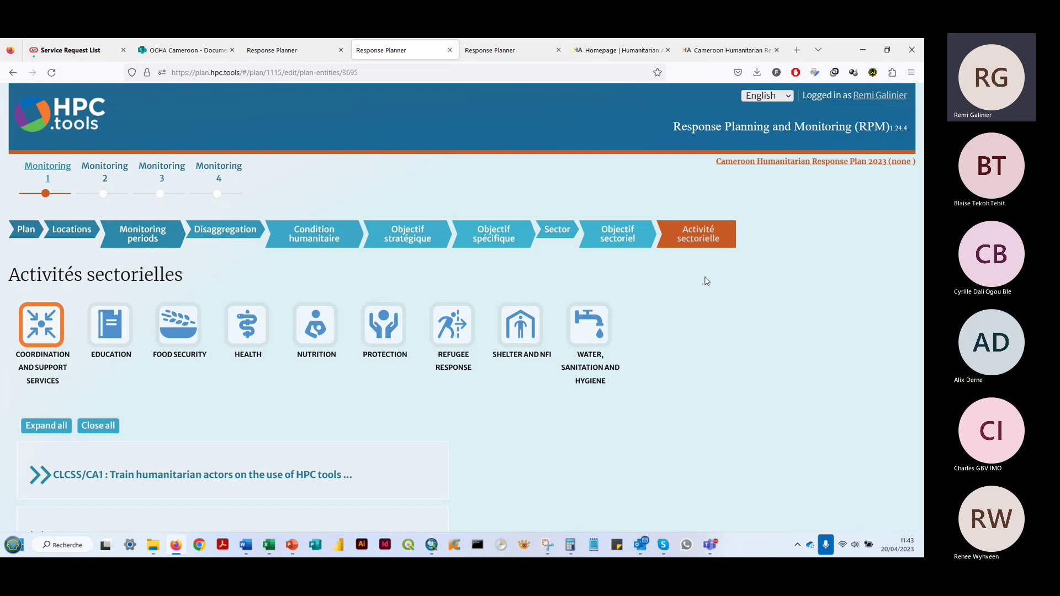
Return to the Objectif sectoriel step showing objective CLCSS/CO1.
left_click(625, 244)
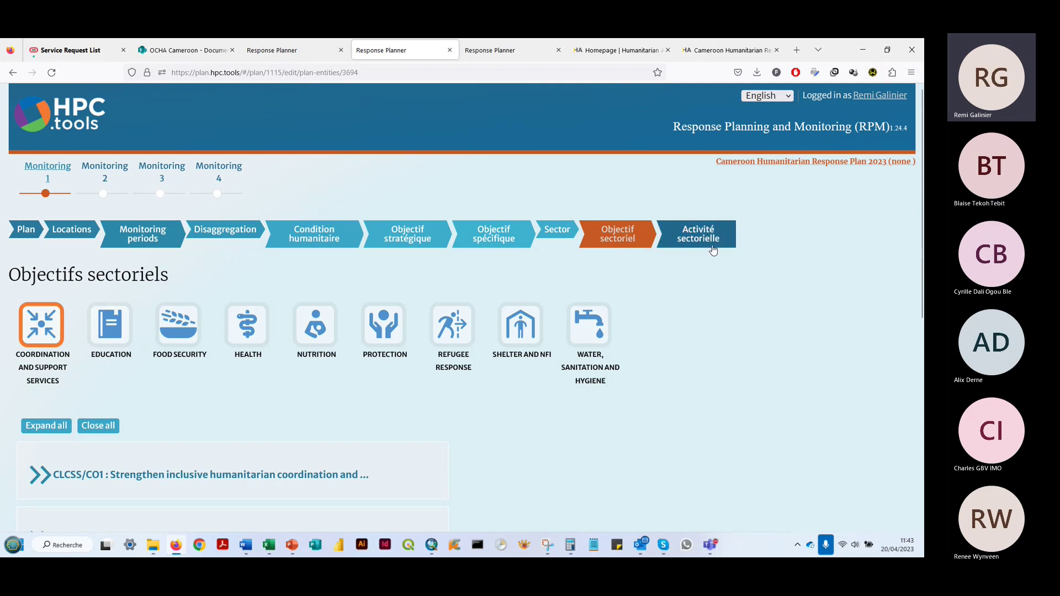
left_click(624, 247)
Switch to the Plans list and glance at the 2023 plan's output options.
left_click(330, 55)
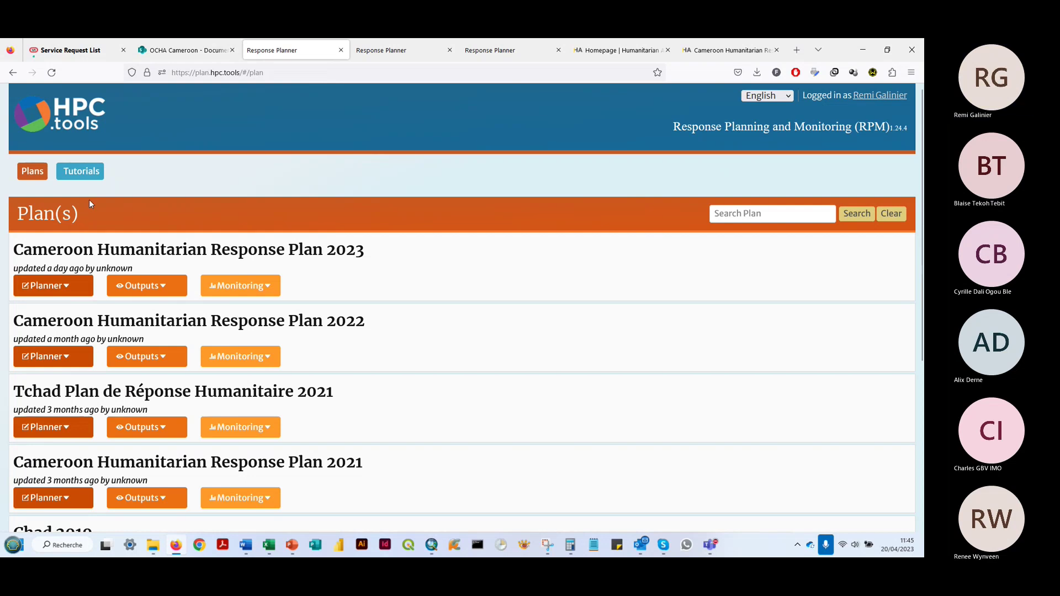
left_click(153, 293)
left_click(163, 267)
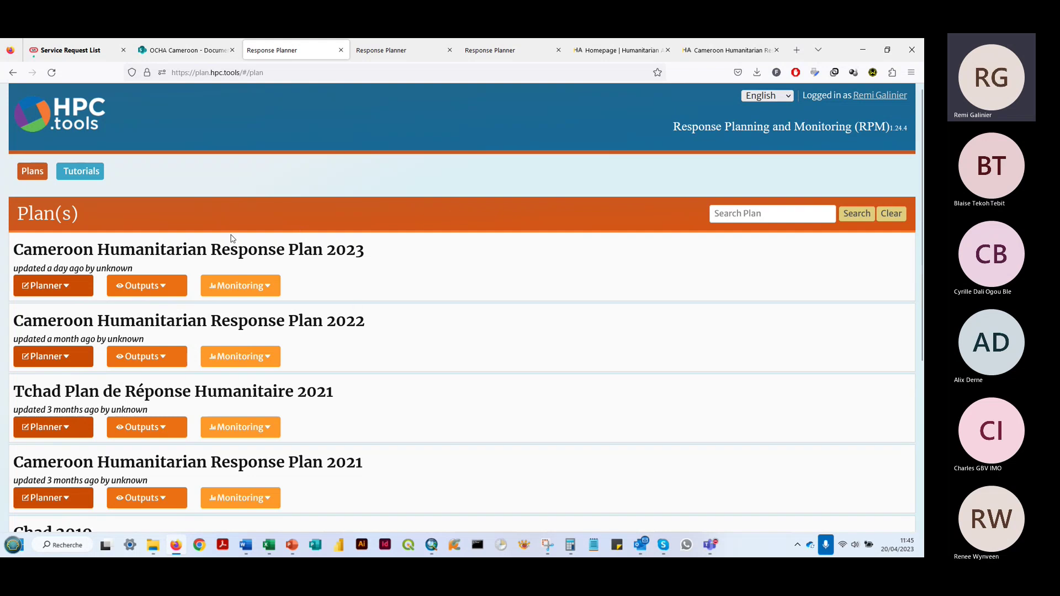
Compare the 2022 plan's monitoring periods, then show the 2023 plan's Monit. period 1.
left_click(236, 286)
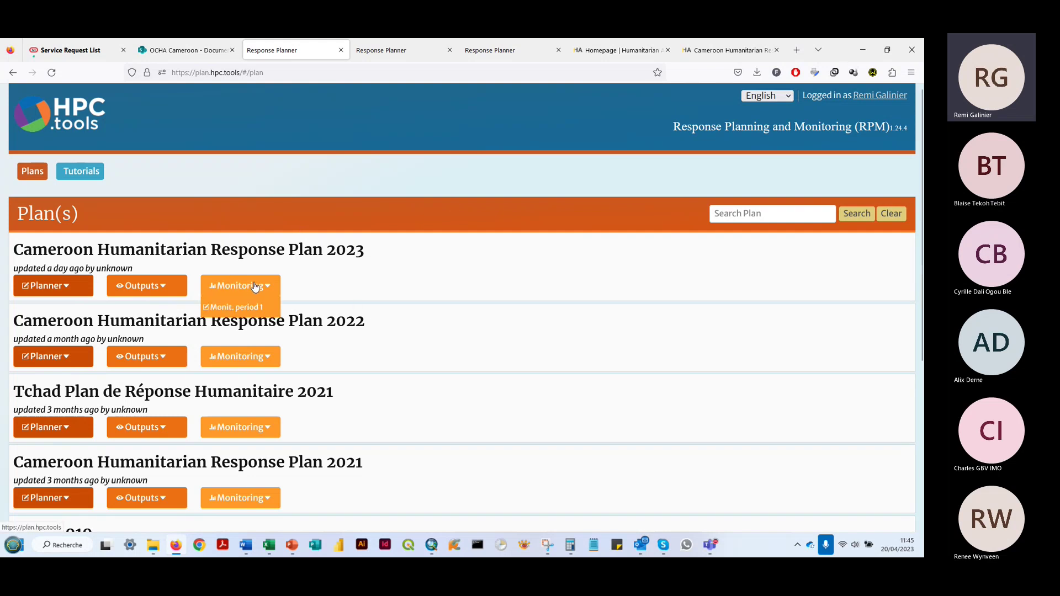
left_click(265, 358)
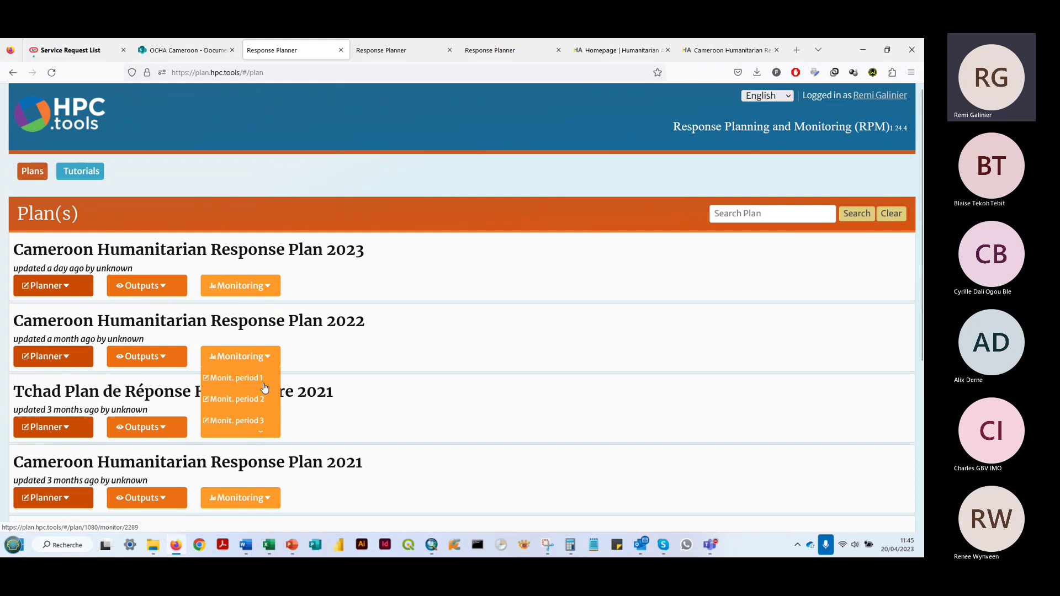
left_click(293, 346)
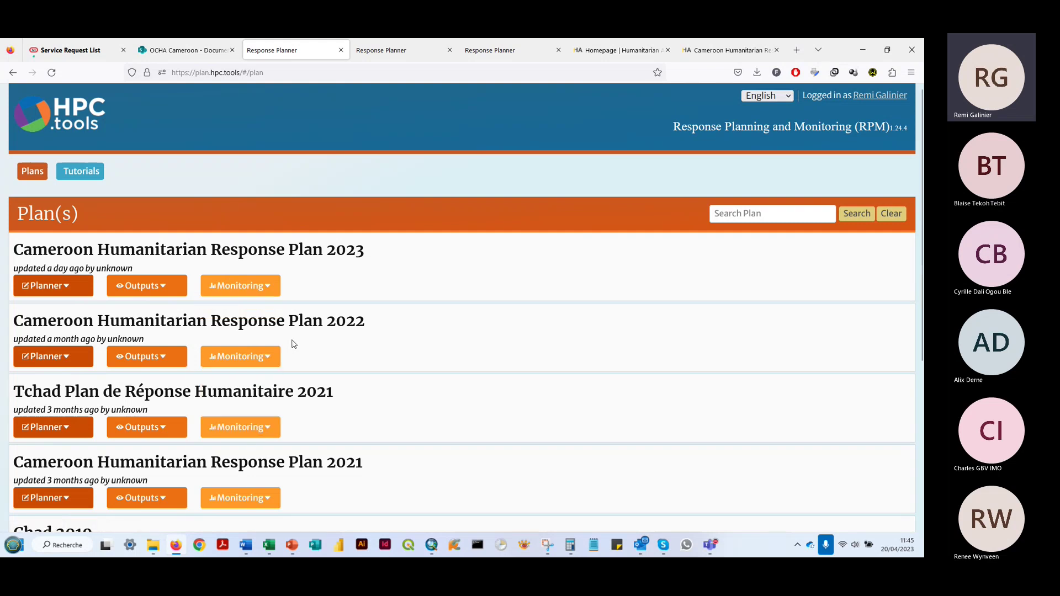
left_click(272, 363)
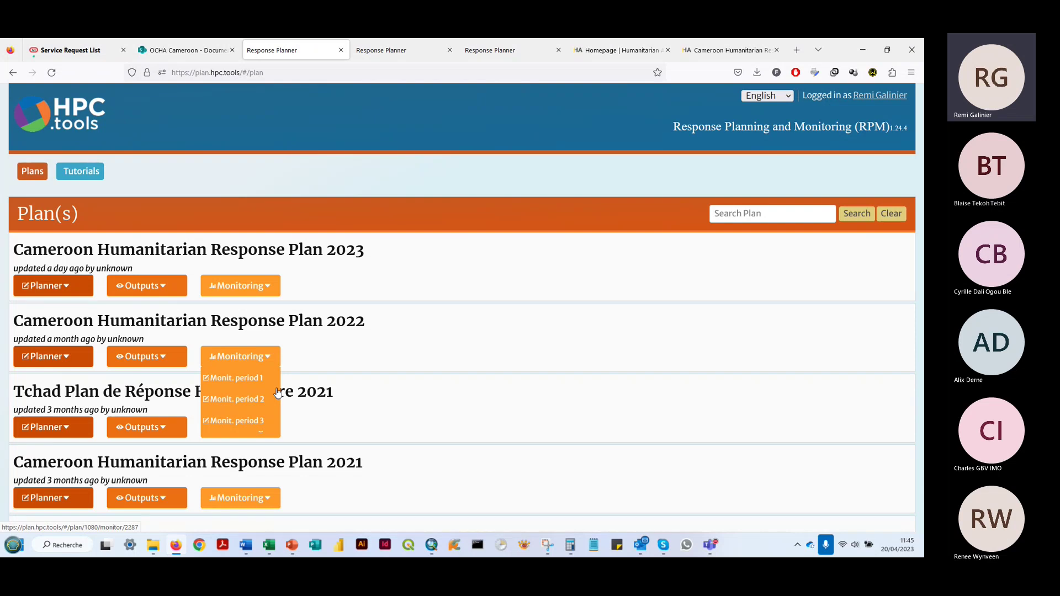
left_click(264, 287)
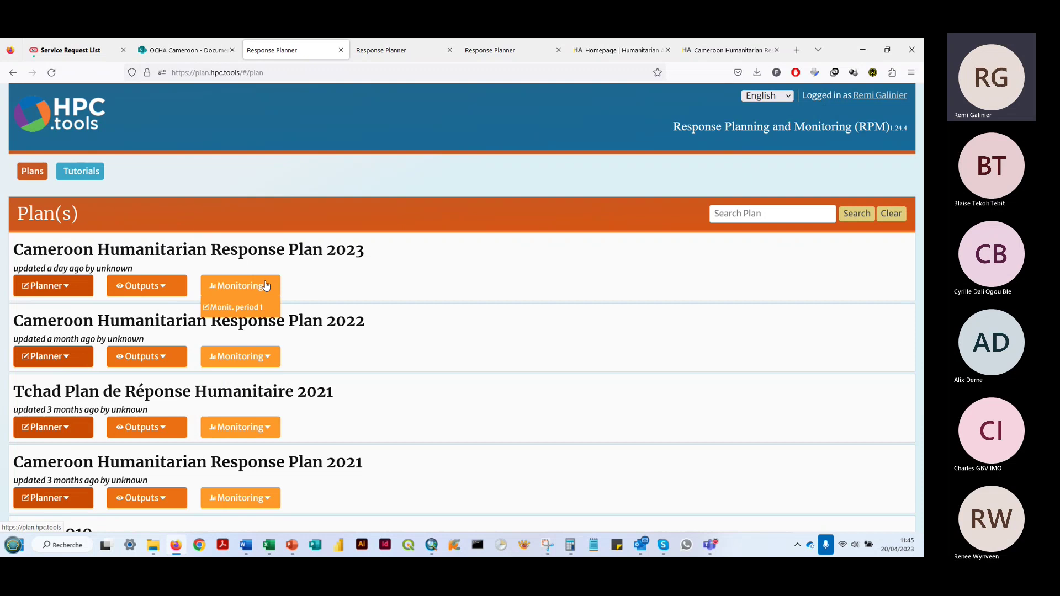
Open monitoring period 1 and expand the Education caseload reporting form for January–March 2023.
left_click(240, 311)
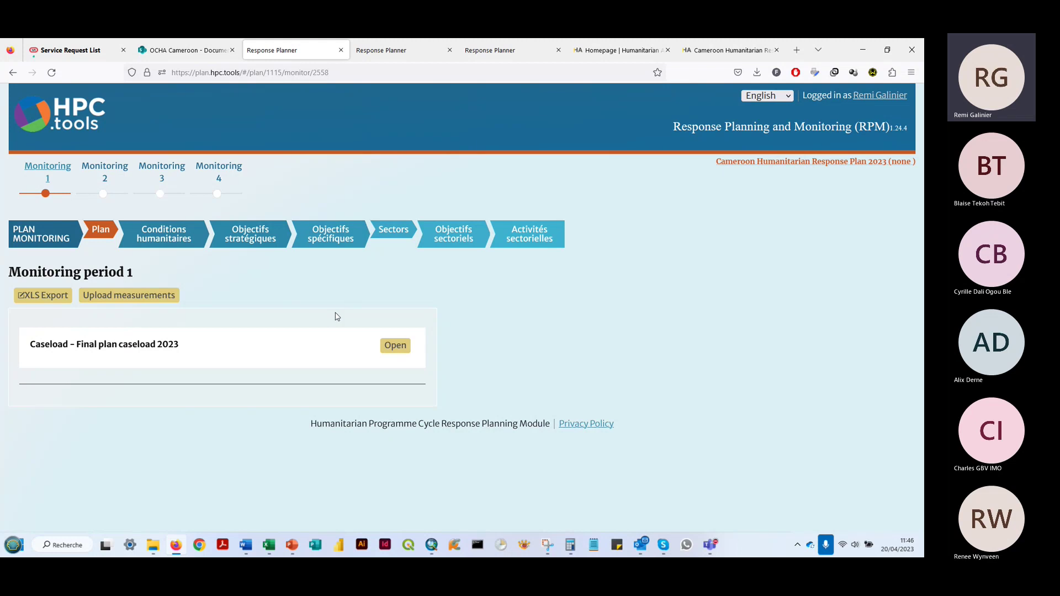
left_click(449, 235)
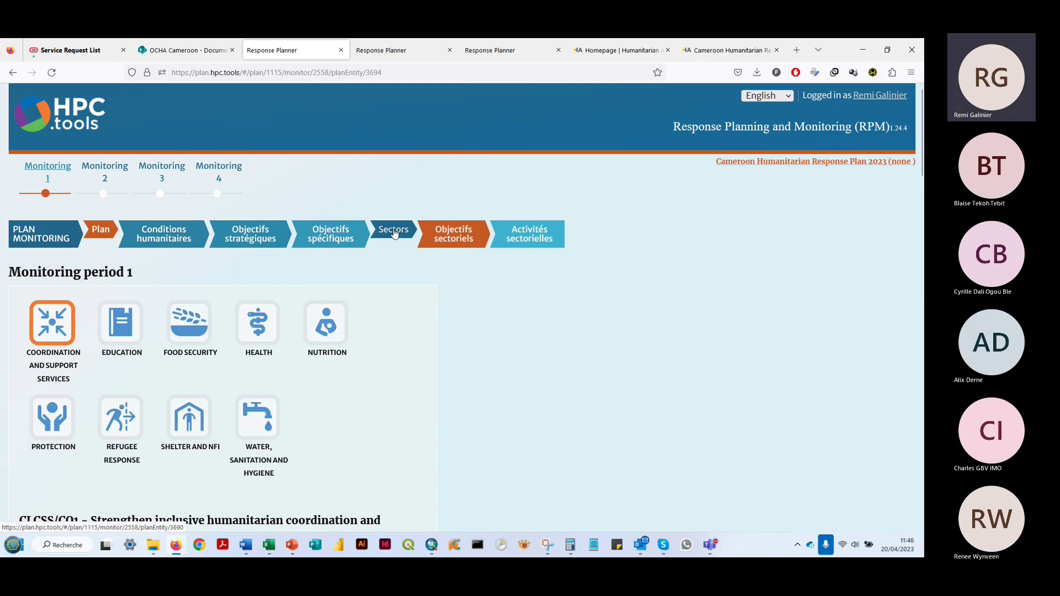
left_click(395, 234)
scroll(396, 267, "down", 2)
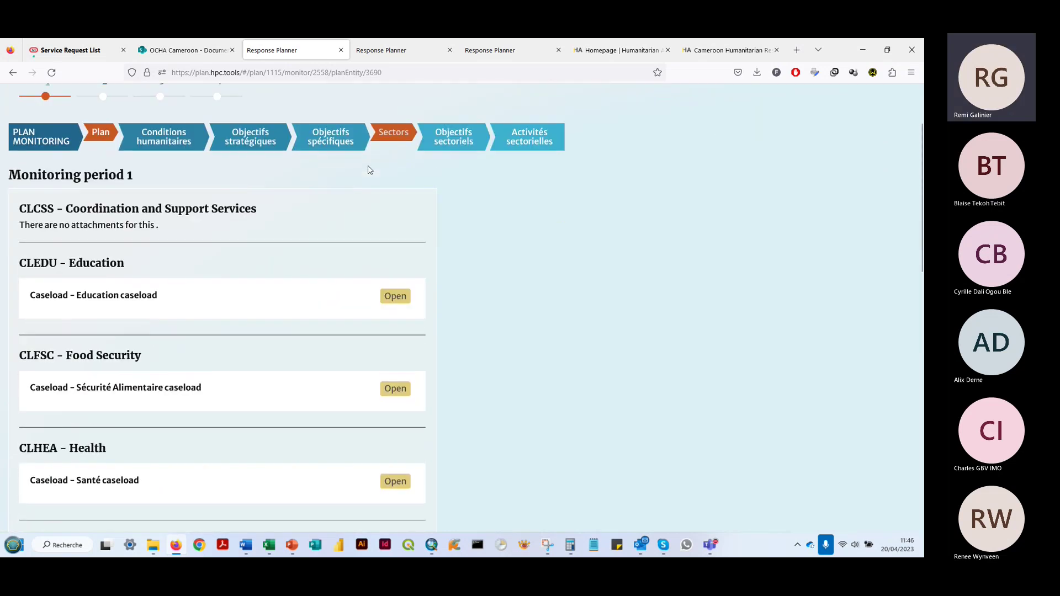
scroll(369, 170, "up", 1)
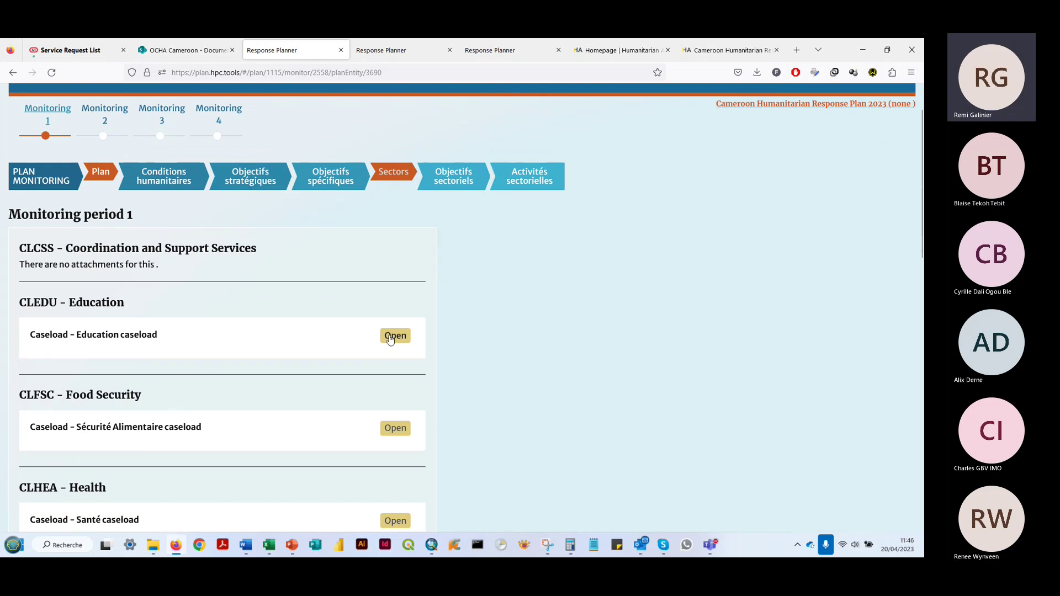
left_click(140, 328)
scroll(216, 314, "down", 3)
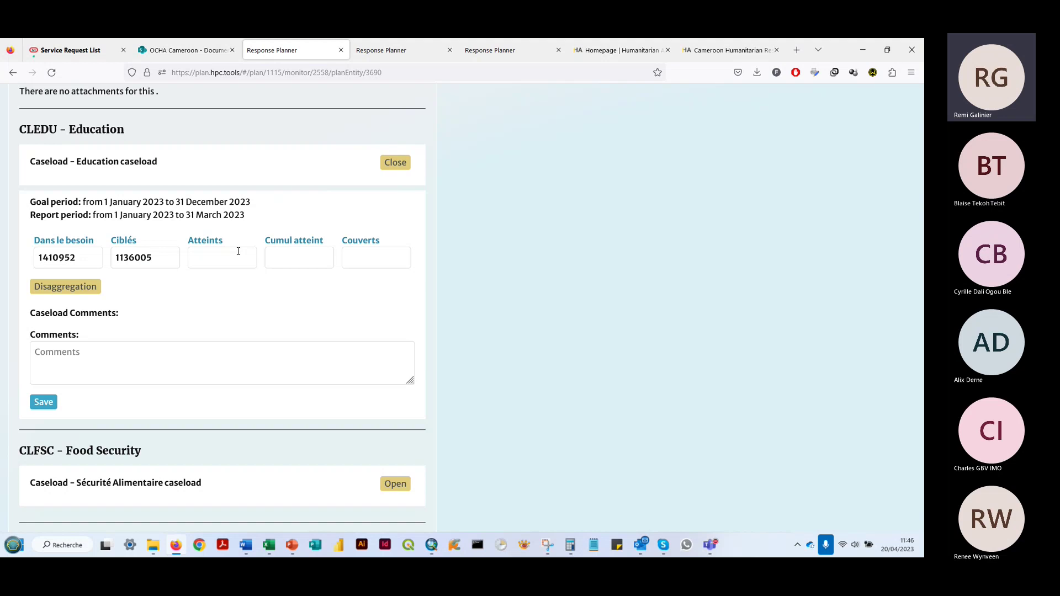
left_click(202, 254)
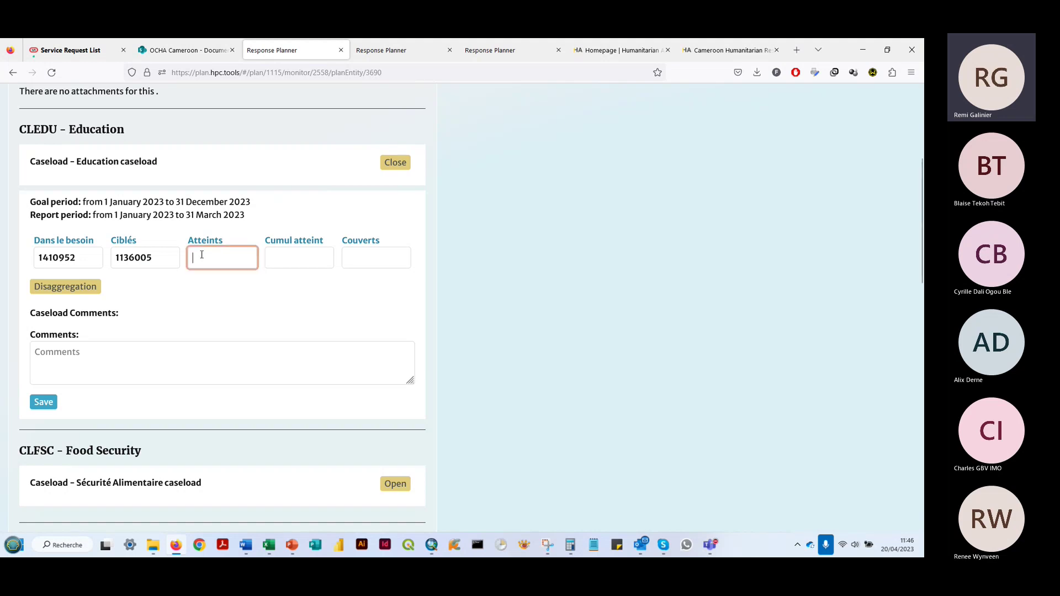
left_click(88, 285)
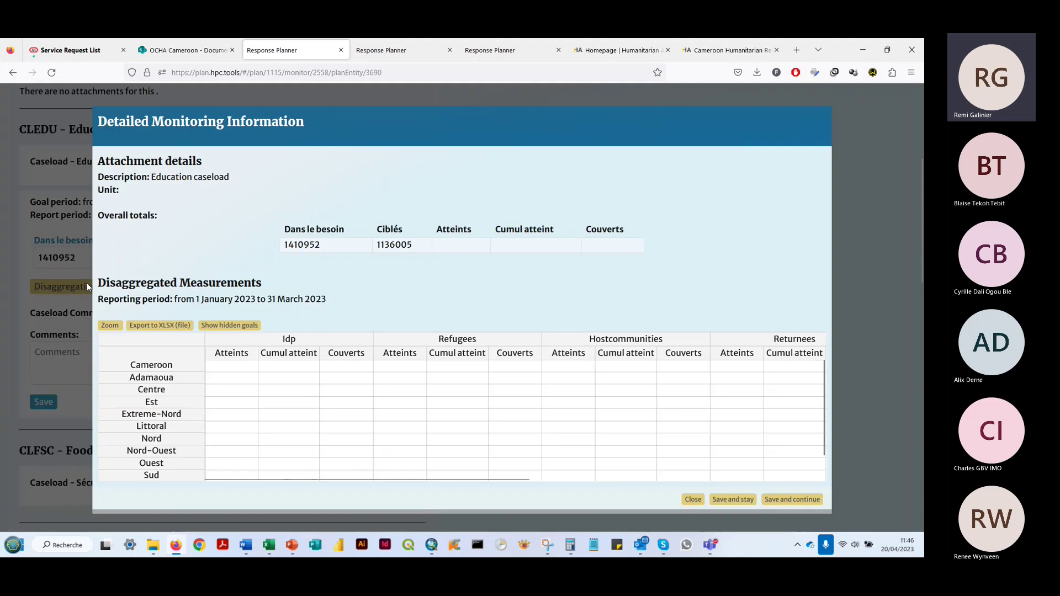
scroll(456, 406, "down", 1)
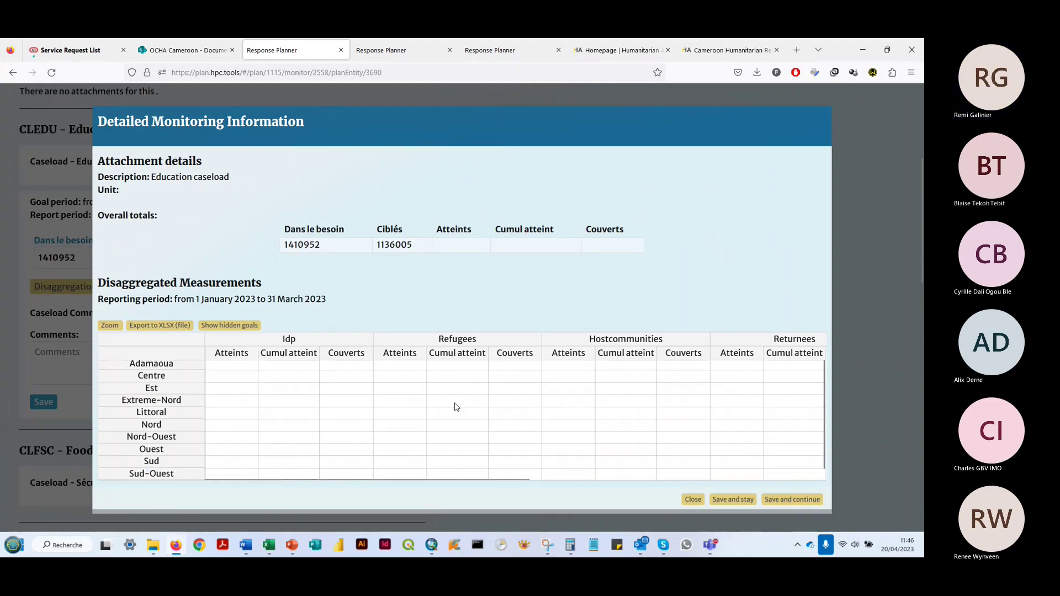
scroll(456, 406, "up", 1)
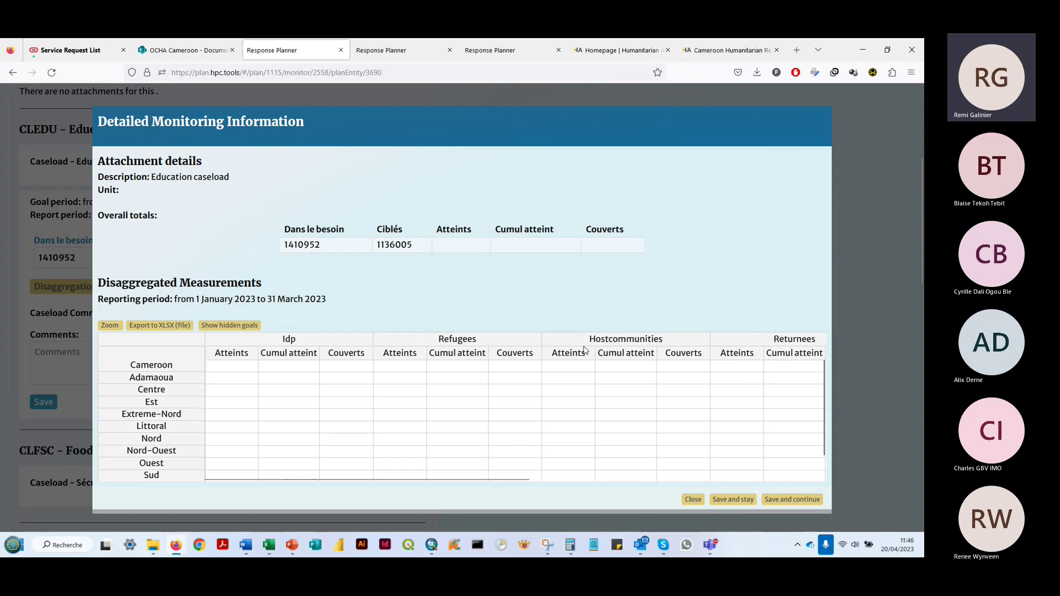
key("Escape")
left_click(500, 330)
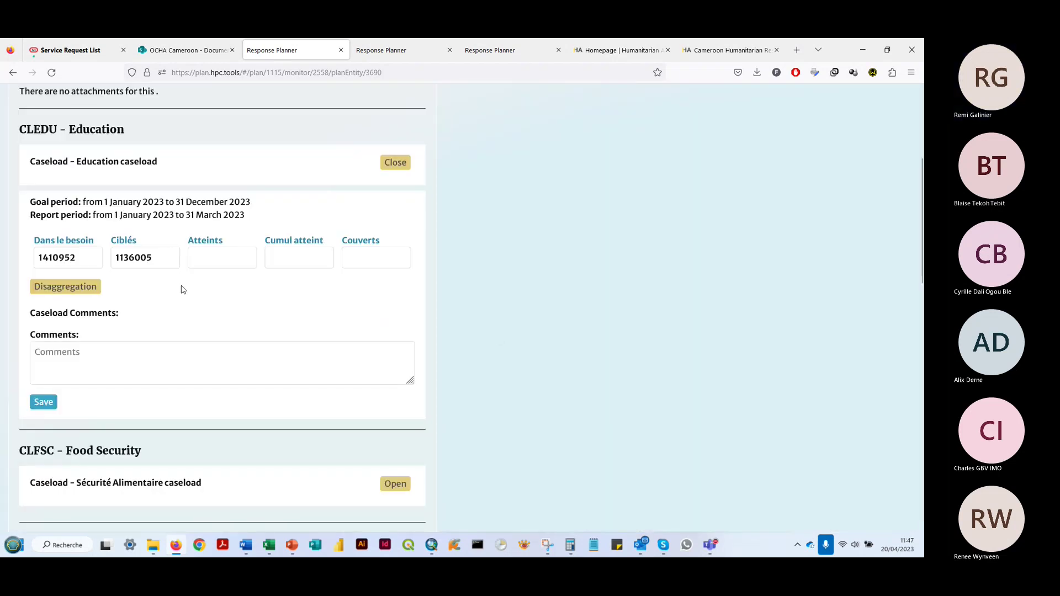
scroll(168, 296, "up", 2)
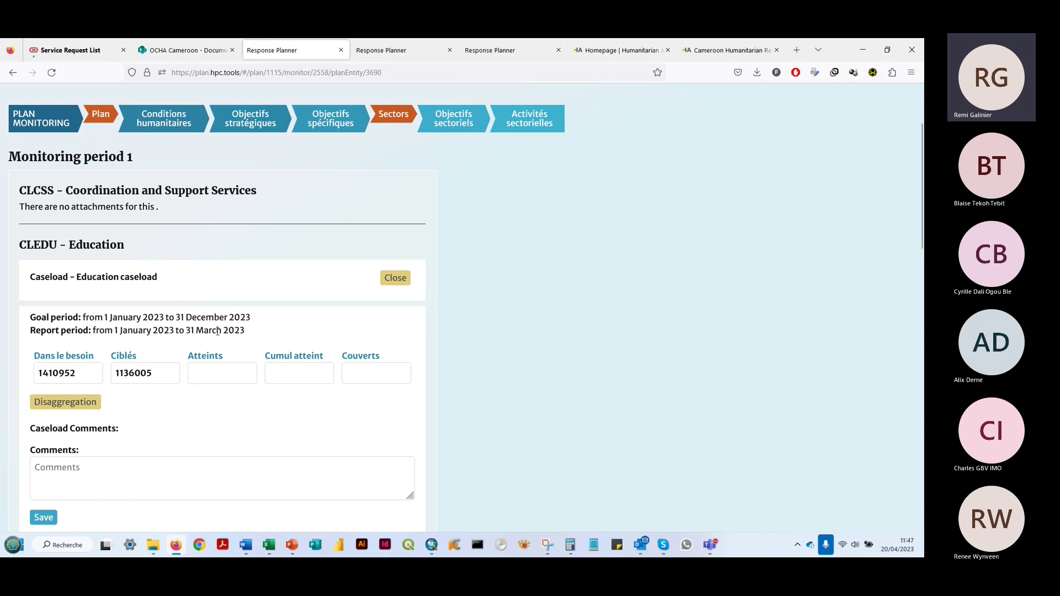
scroll(452, 182, "up", 2)
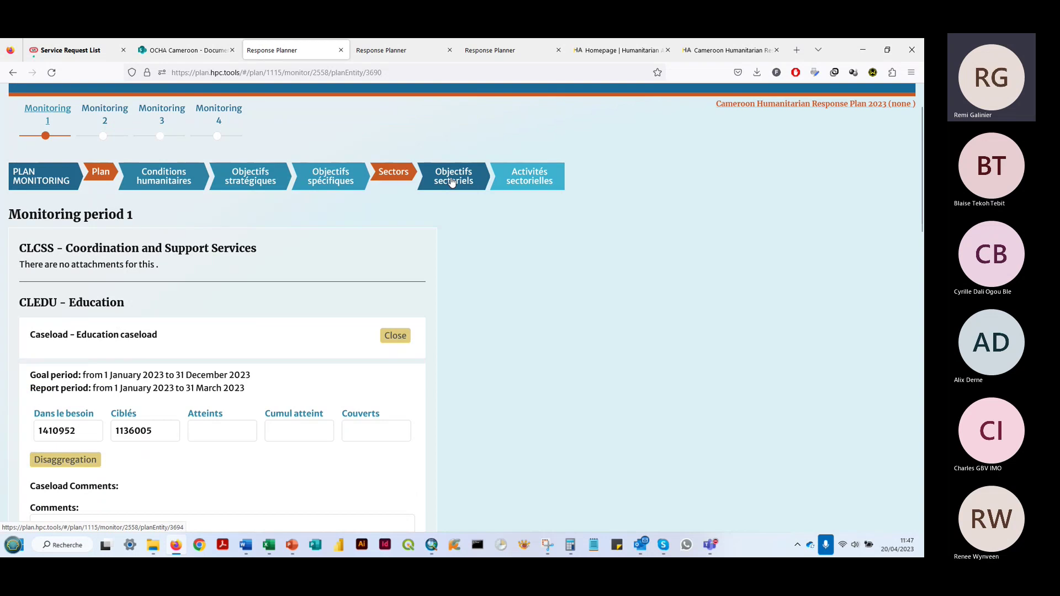
Return to the sector objectives and show the Health sector's objectives.
left_click(451, 182)
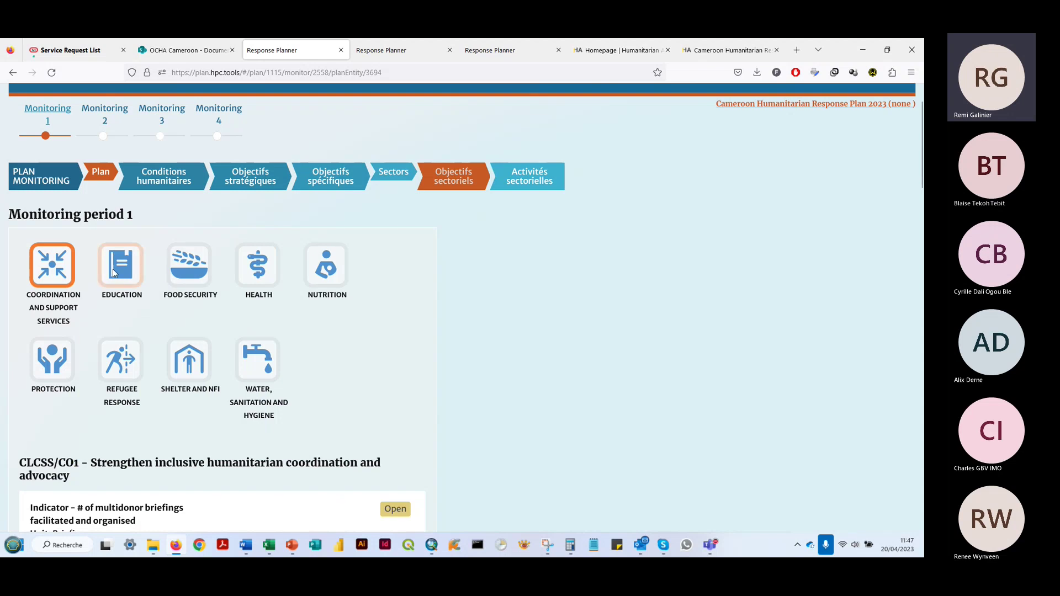
left_click(250, 267)
scroll(253, 267, "down", 3)
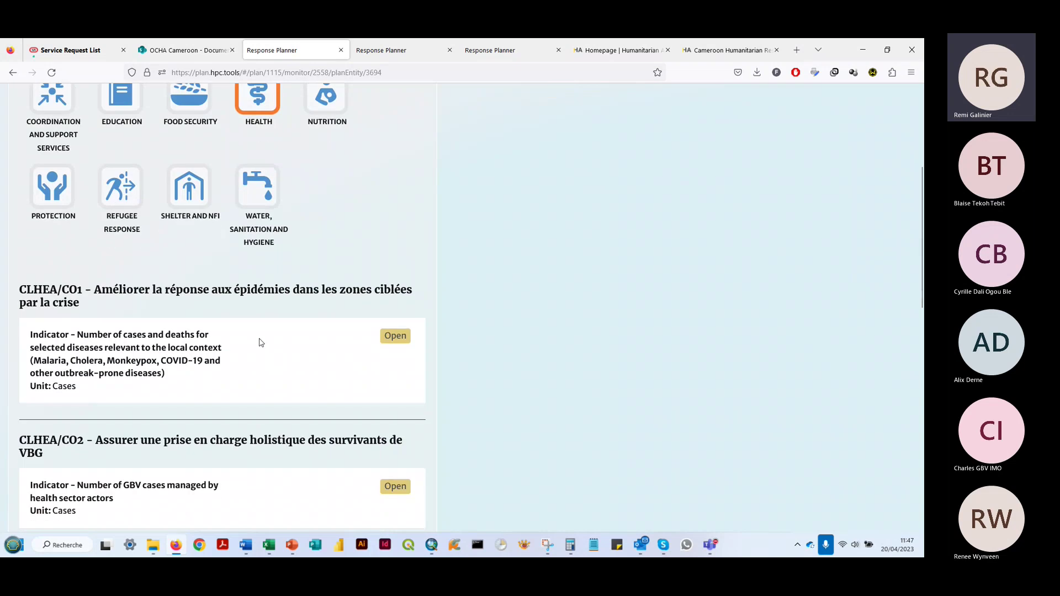
scroll(261, 343, "down", 2)
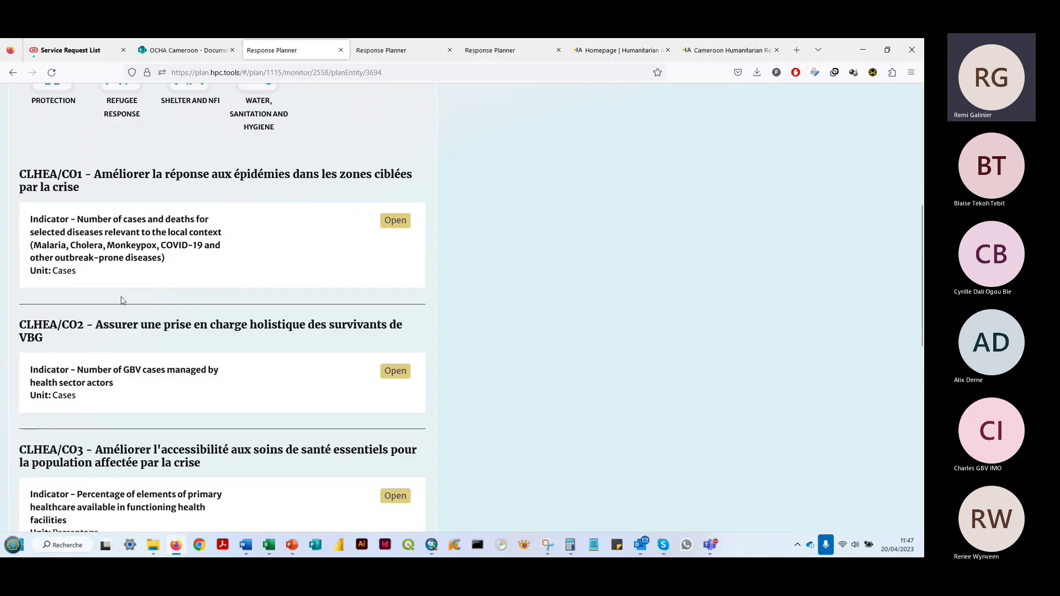
scroll(137, 318, "down", 3)
scroll(137, 318, "up", 2)
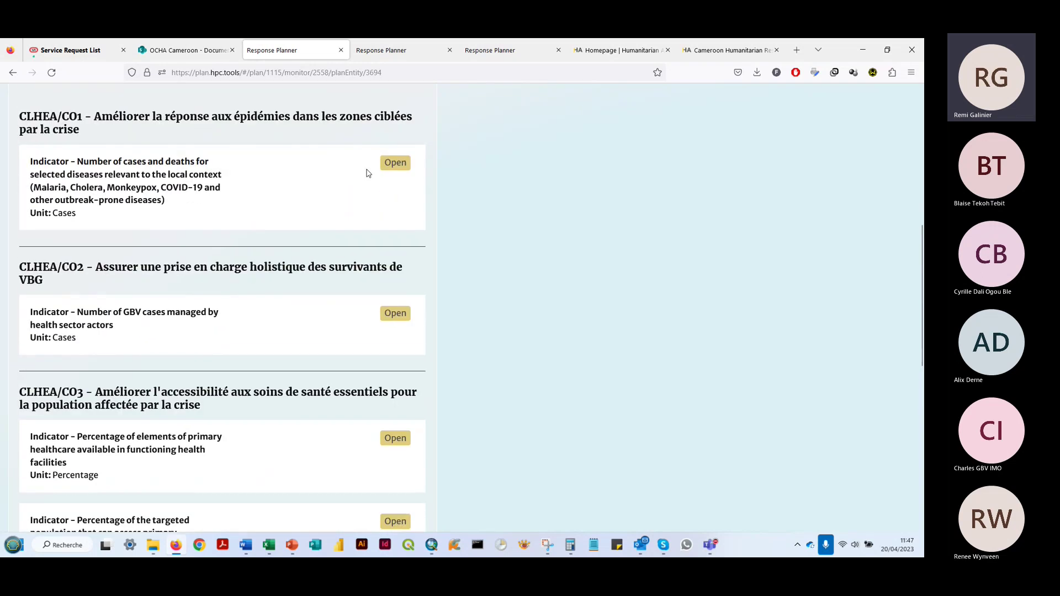
Expand the CLHEA/CO1 indicator form, then switch to the Food Security objectives.
left_click(385, 166)
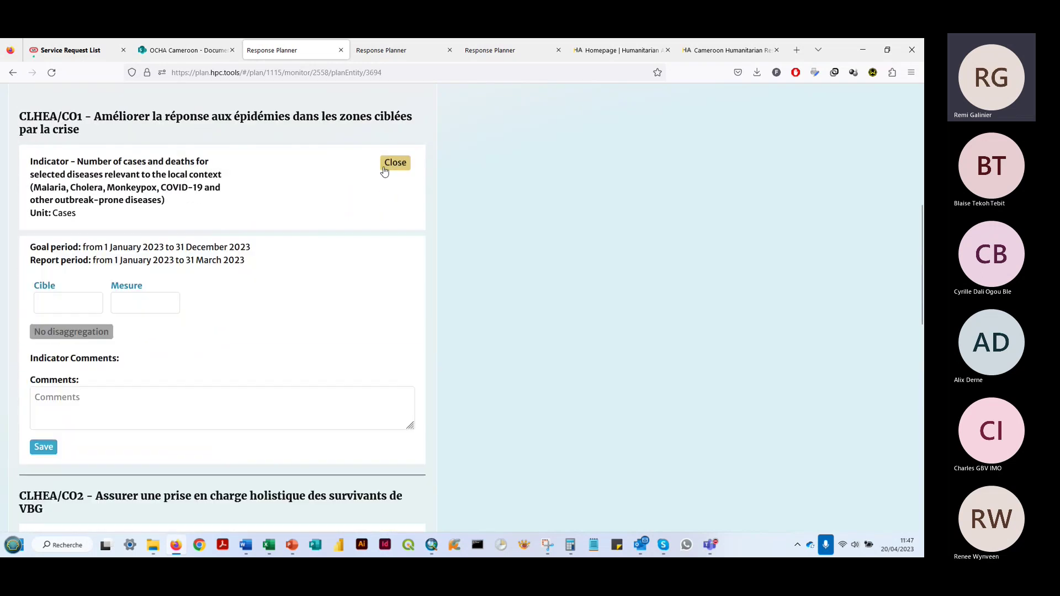
left_click(118, 298)
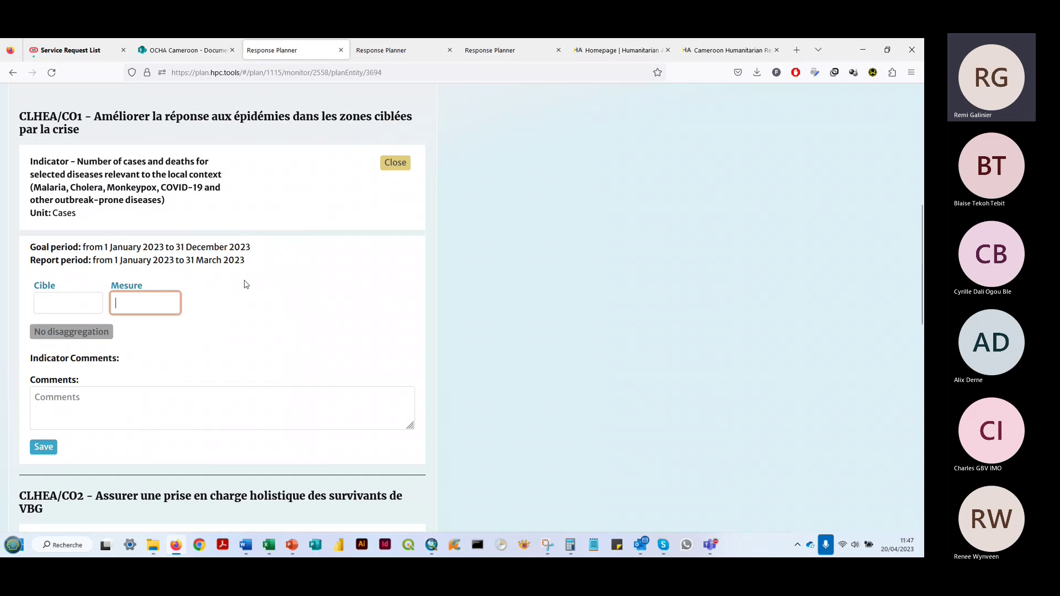
scroll(243, 281, "up", 2)
scroll(282, 245, "up", 3)
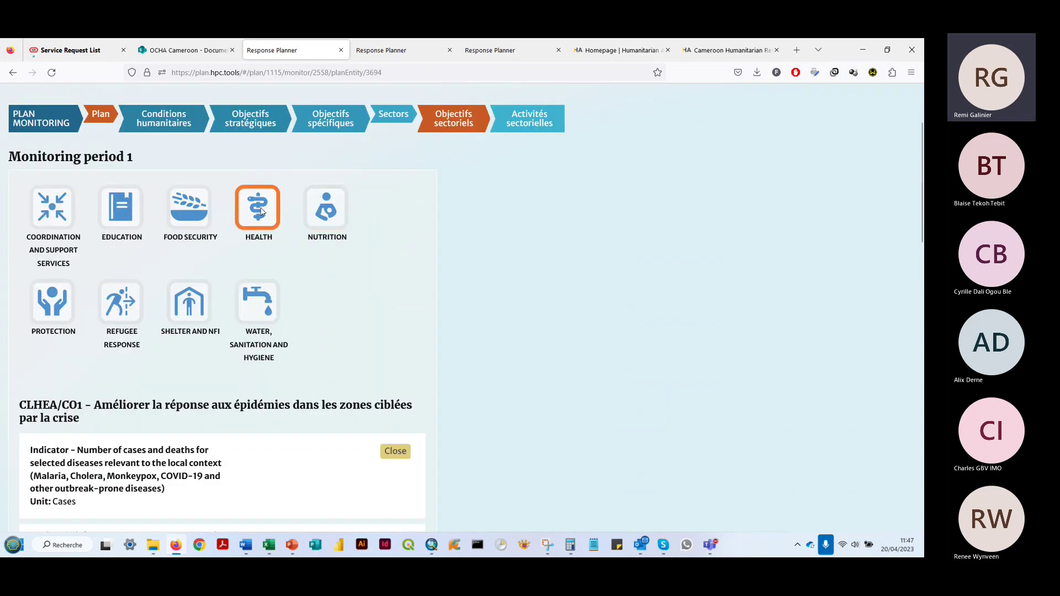
left_click(190, 208)
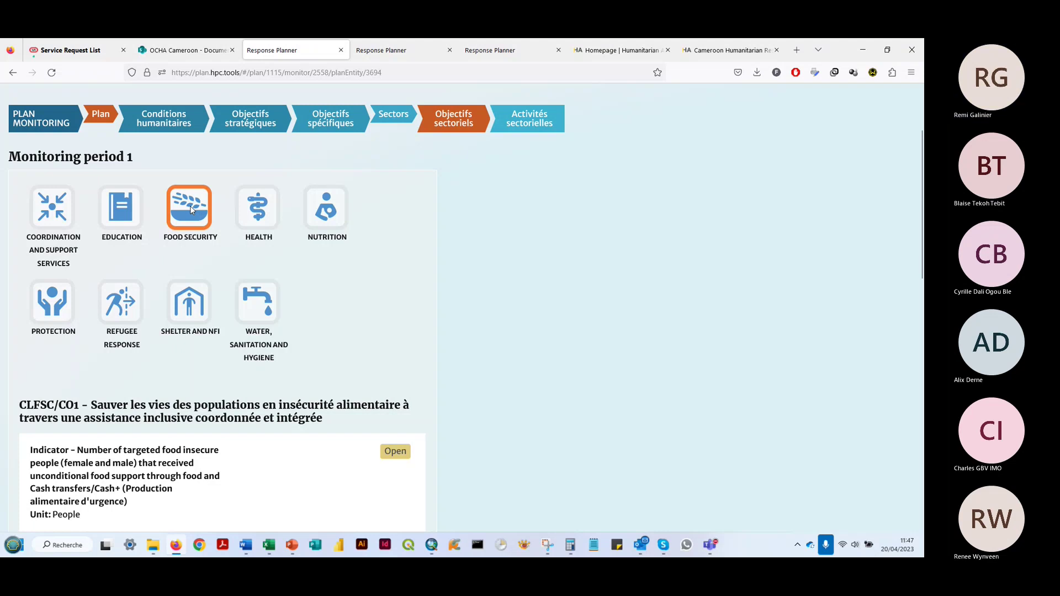
Expand the CLFSC/CO1 food-support indicator (Cible 512442) and open its regional male/female disaggregation.
scroll(190, 208, "down", 5)
left_click(167, 232)
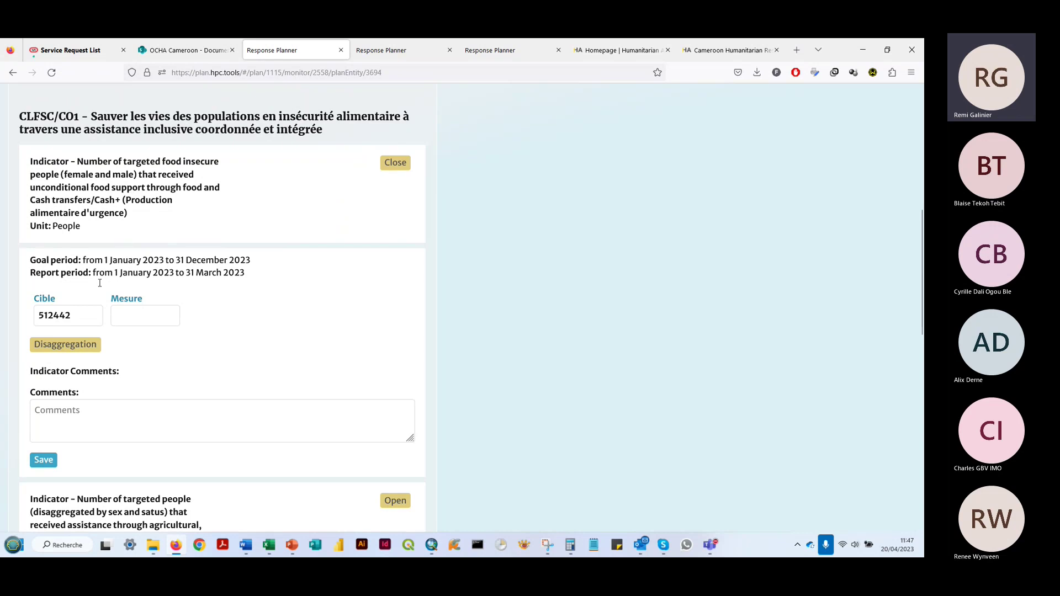
left_click_drag(79, 314, 18, 313)
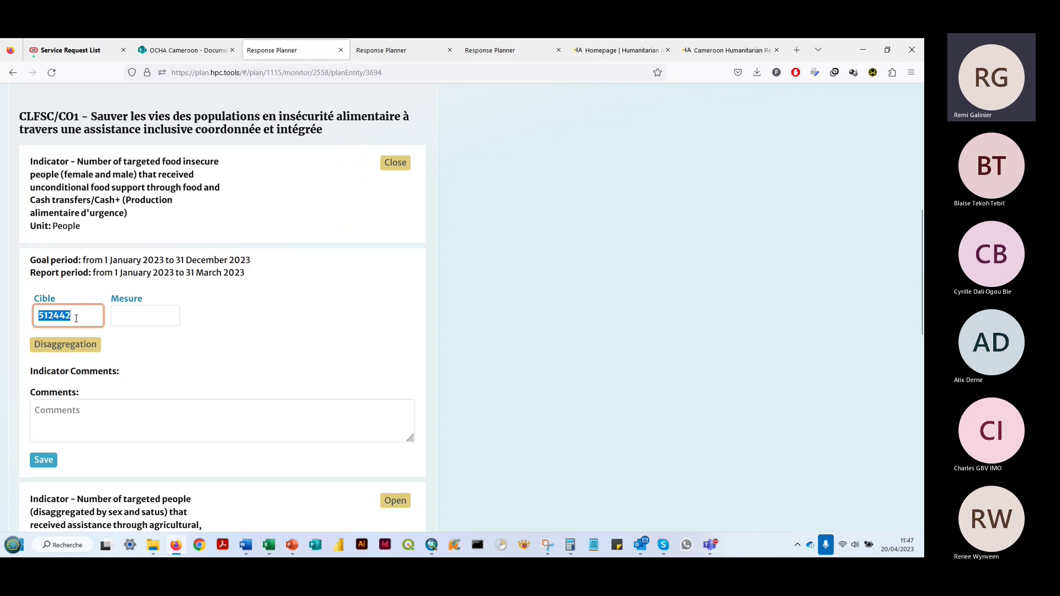
left_click(143, 315)
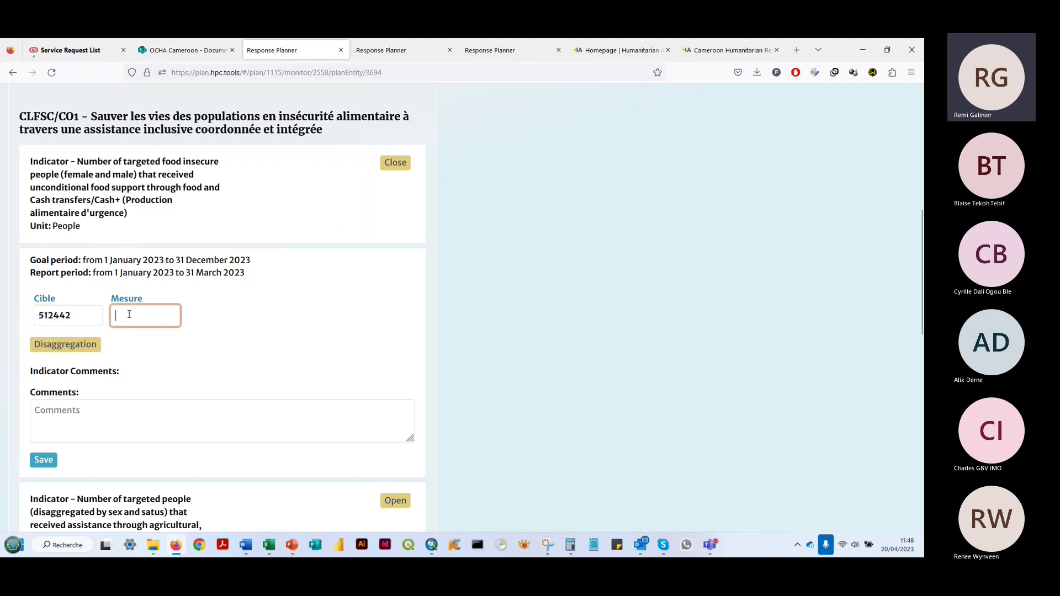
left_click(82, 342)
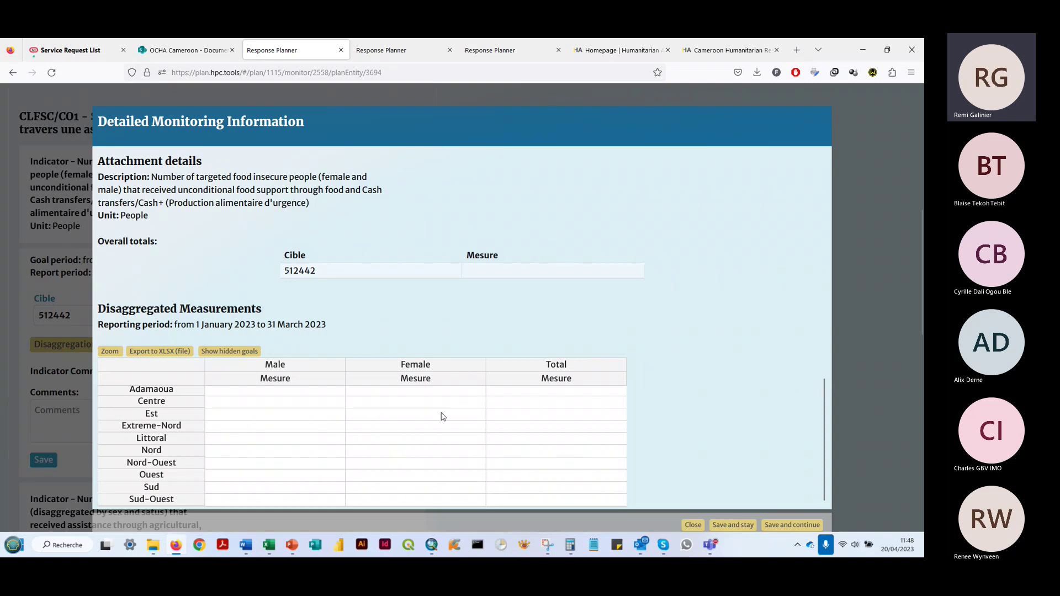
Scroll the regional Mesure table and toggle the per-region Cible target columns.
scroll(343, 378, "down", 4)
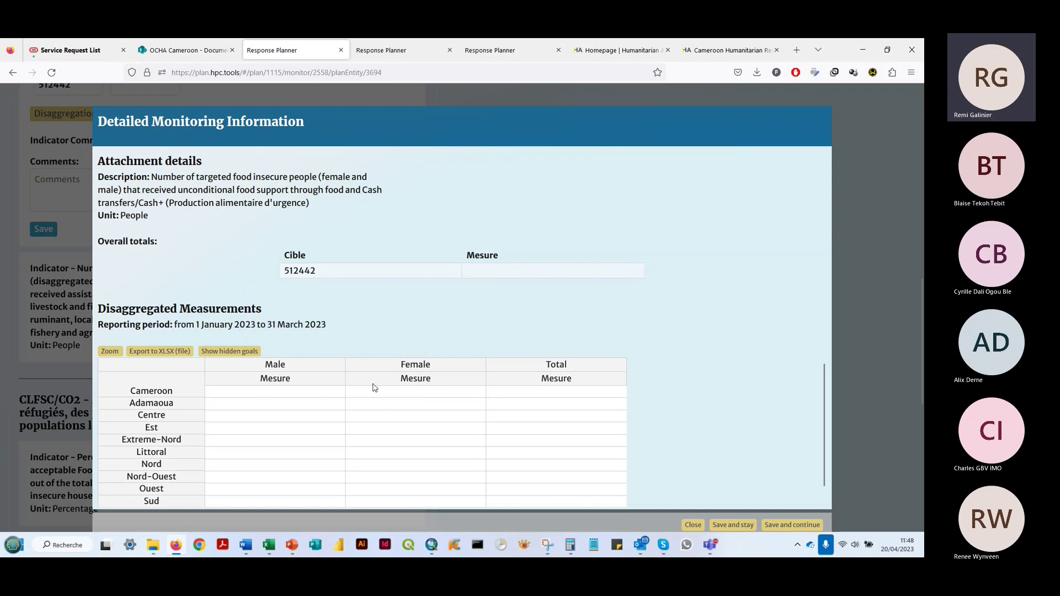
scroll(287, 408, "down", 1)
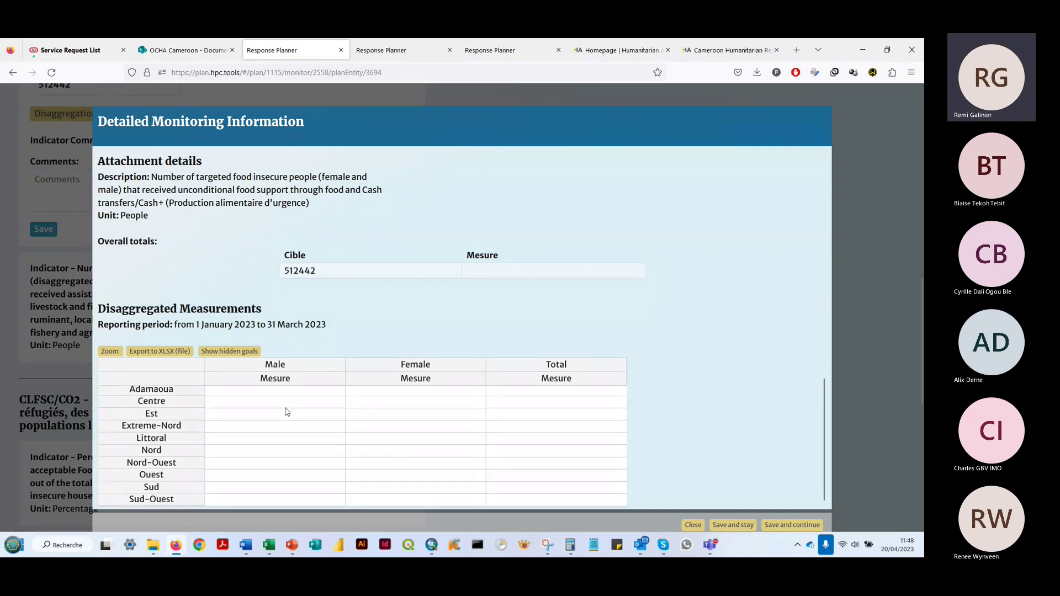
scroll(287, 412, "up", 1)
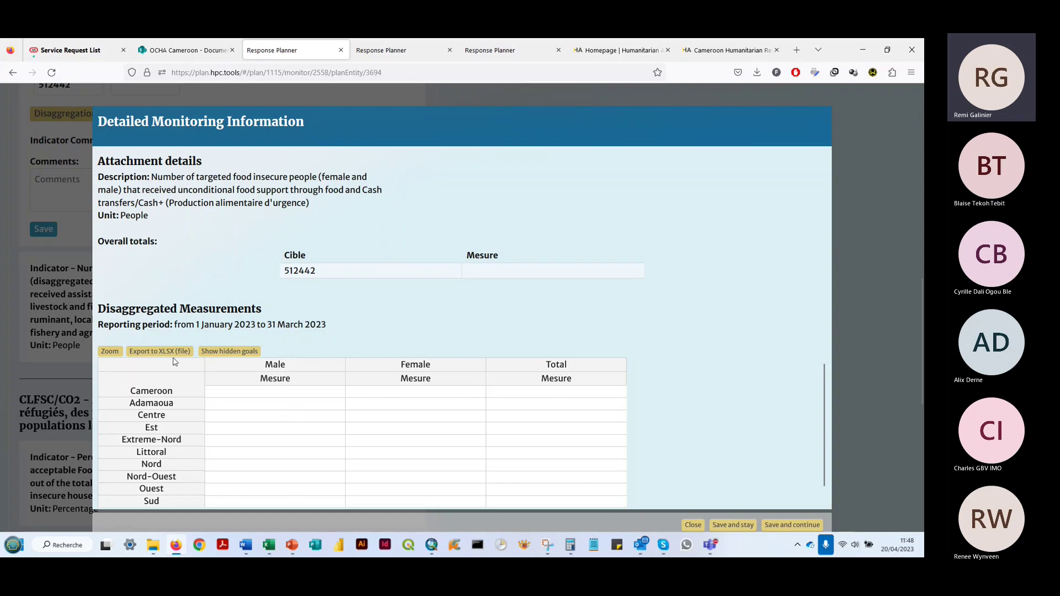
left_click(220, 354)
scroll(332, 440, "down", 1)
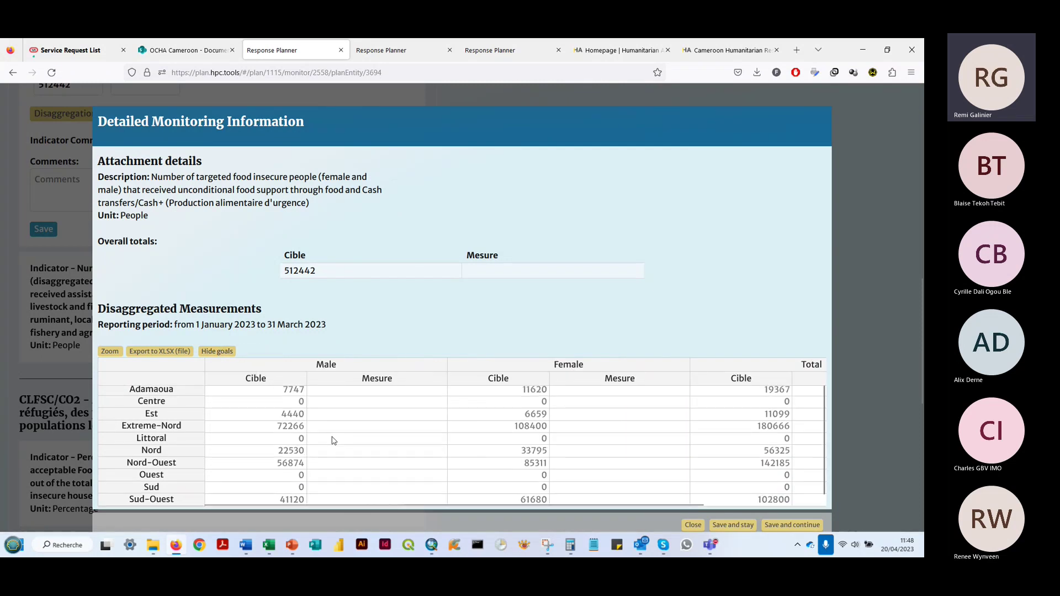
scroll(334, 434, "up", 1)
scroll(337, 406, "down", 1)
scroll(336, 406, "up", 1)
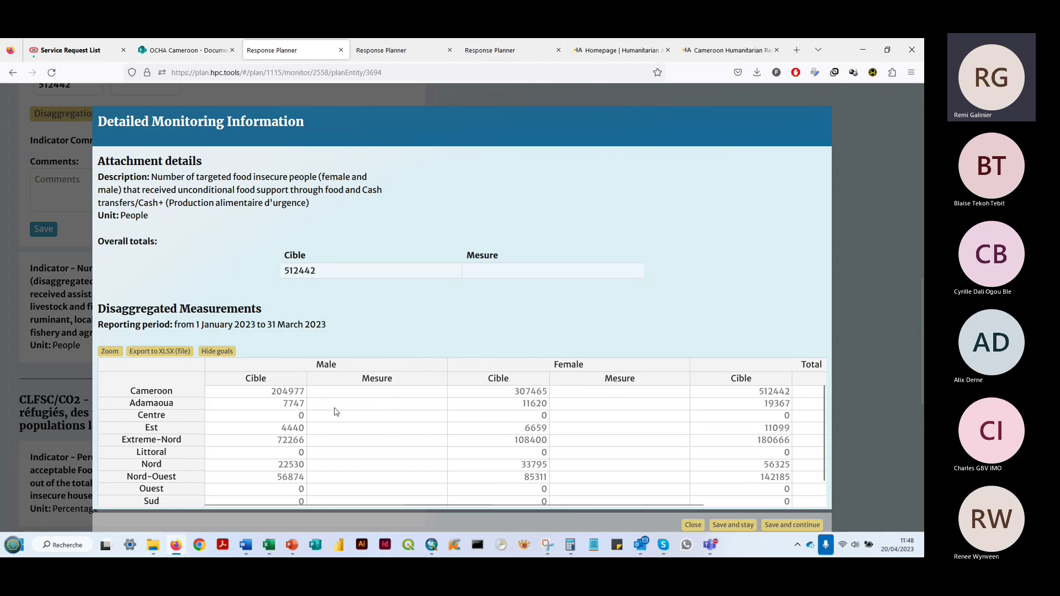
scroll(337, 411, "down", 1)
scroll(336, 413, "up", 1)
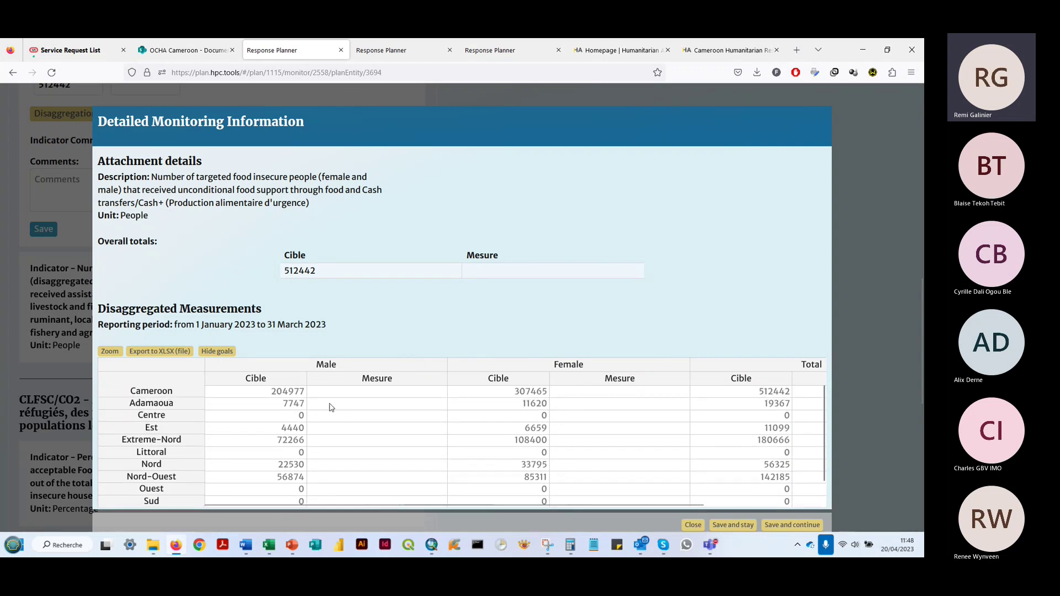
left_click(216, 353)
left_click(232, 352)
Hide the Cible targets, show them again beside Mesure, then close the table.
left_click(223, 352)
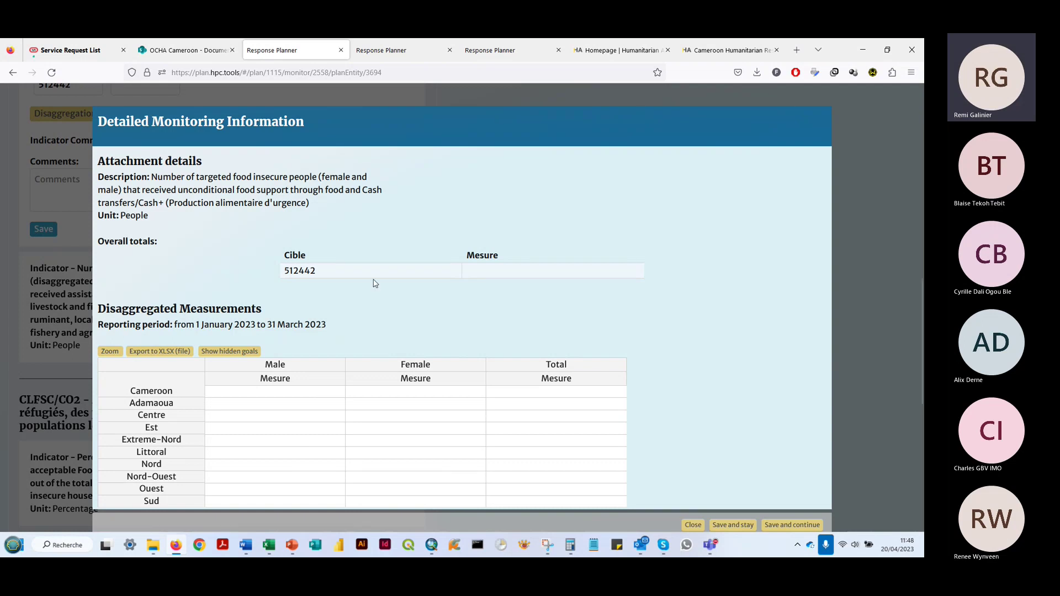
left_click(246, 352)
scroll(419, 450, "down", 1)
scroll(466, 448, "up", 1)
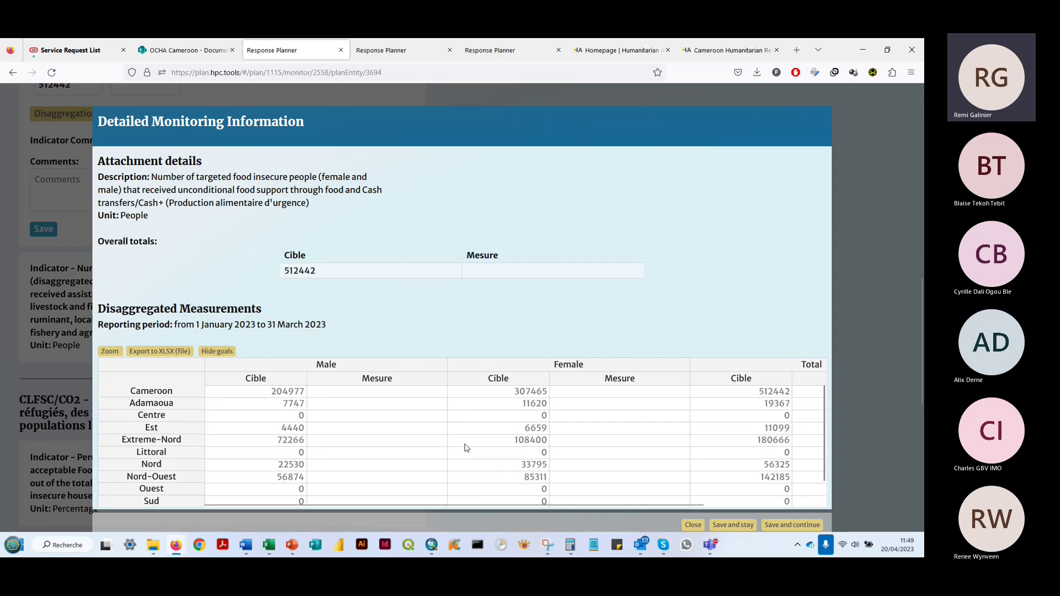
scroll(585, 436, "down", 1)
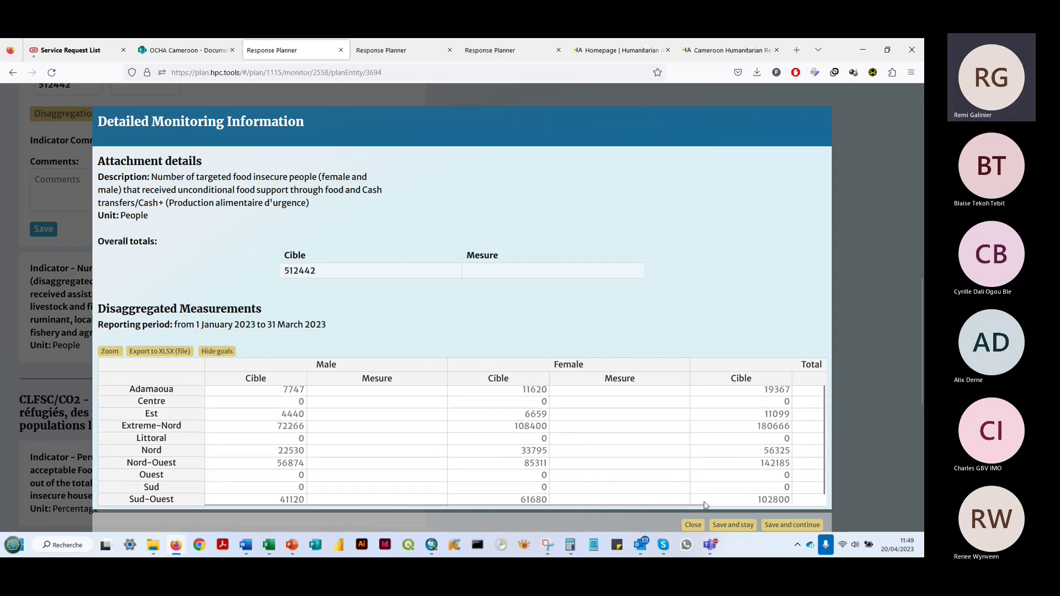
left_click(694, 525)
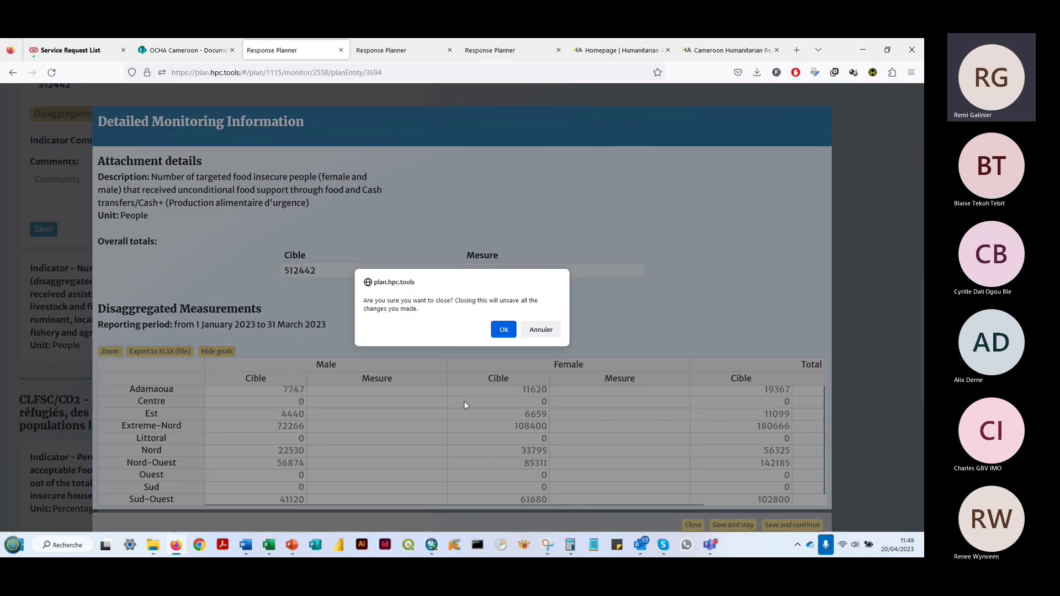
Discard the unsaved changes and review the CLFSC/CO1 form with Cible 512442 and blank Mesure.
left_click(504, 330)
scroll(326, 379, "up", 4)
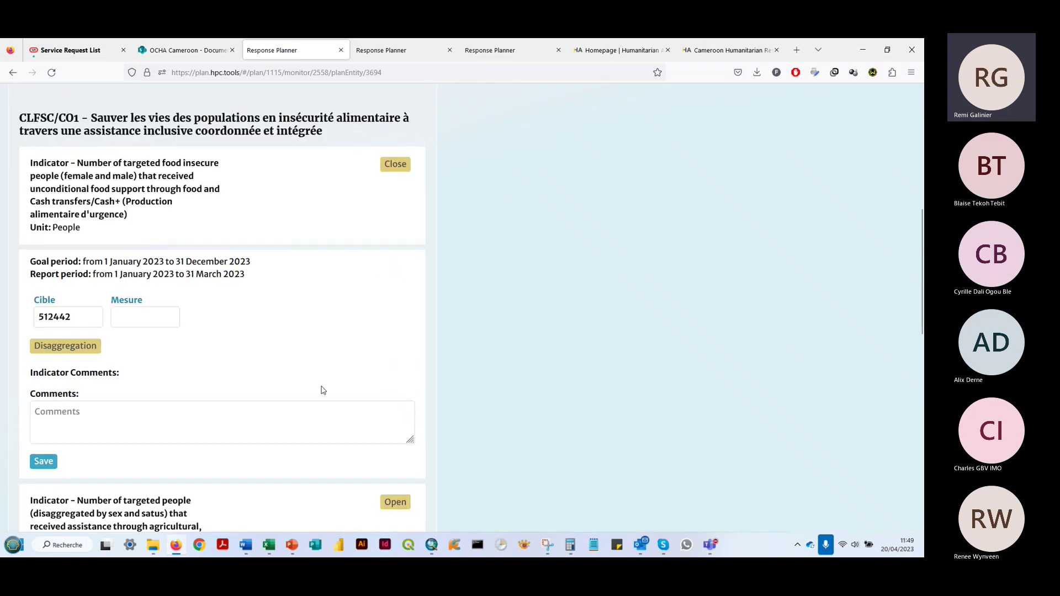
scroll(320, 389, "up", 3)
scroll(322, 390, "down", 2)
scroll(358, 375, "down", 2)
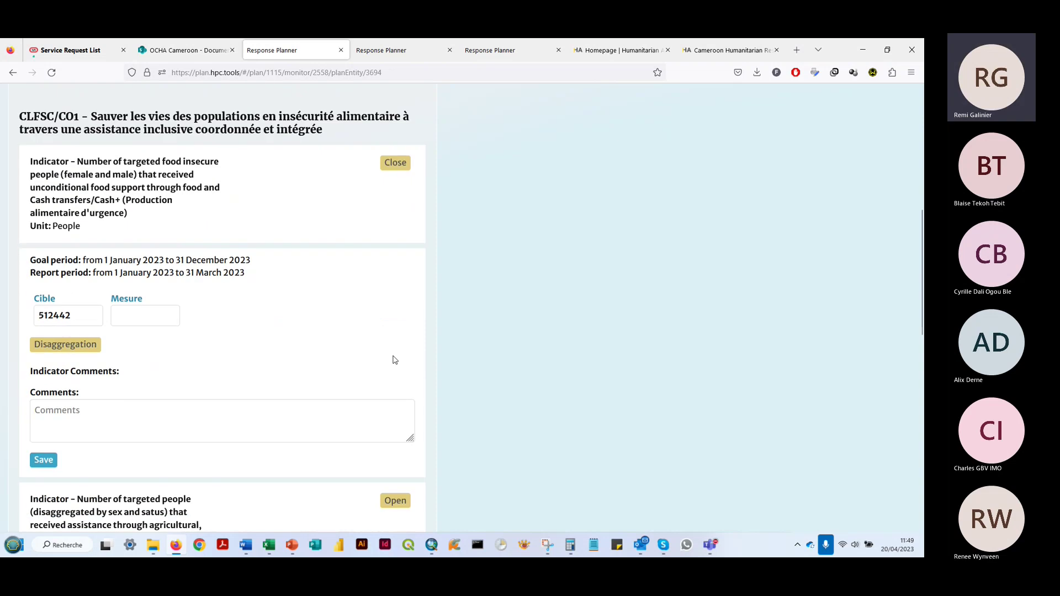
scroll(395, 360, "up", 5)
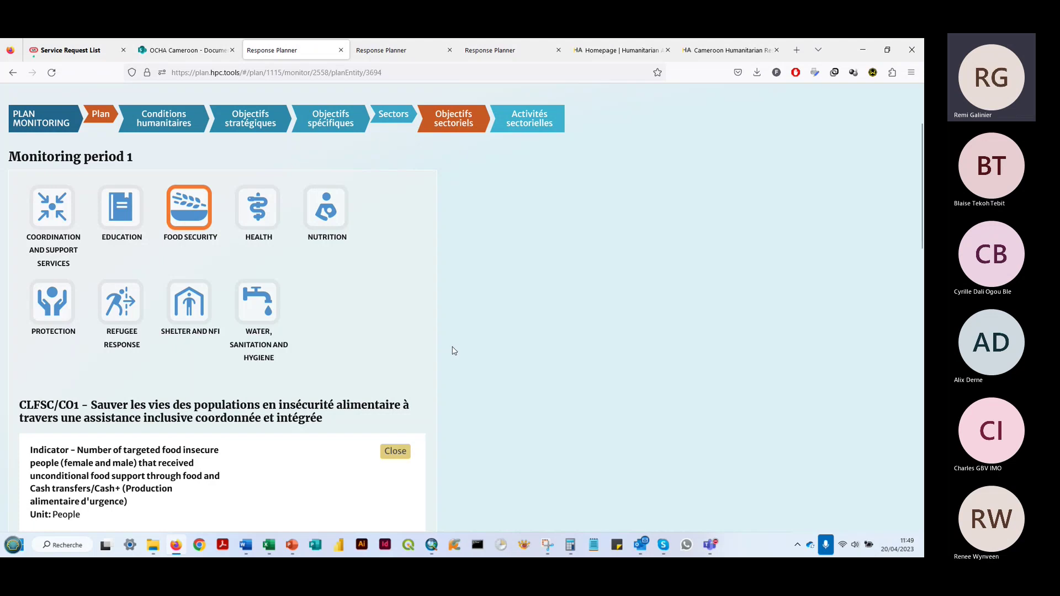
scroll(263, 406, "down", 2)
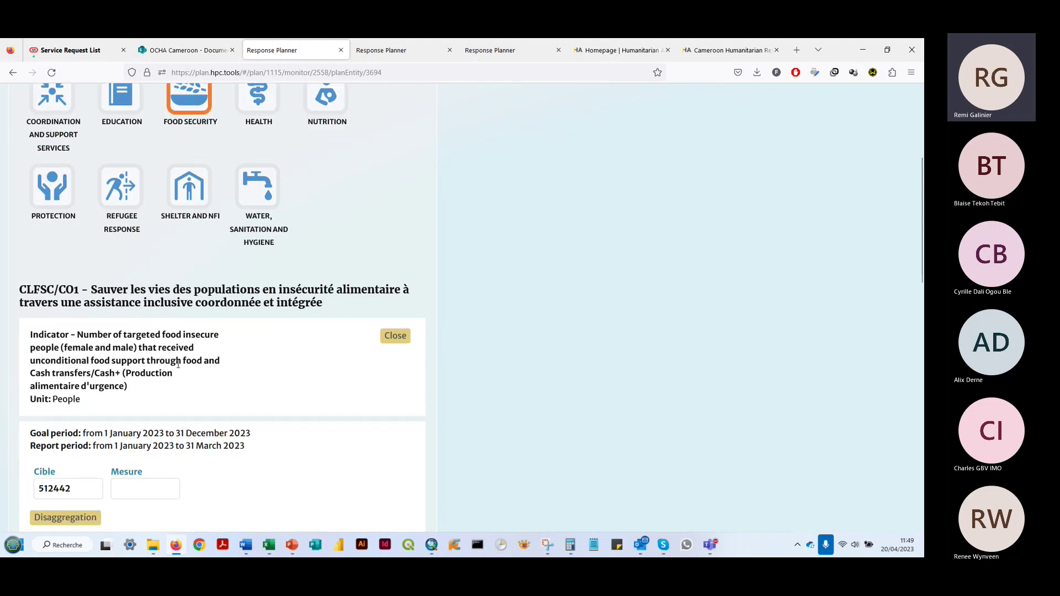
scroll(179, 367, "down", 2)
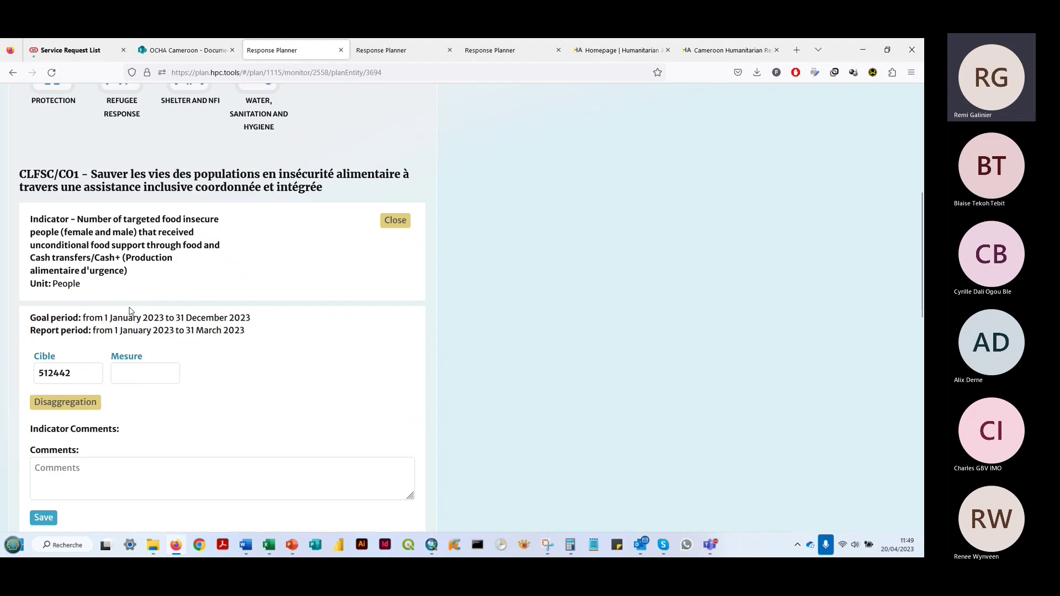
scroll(178, 362, "down", 5)
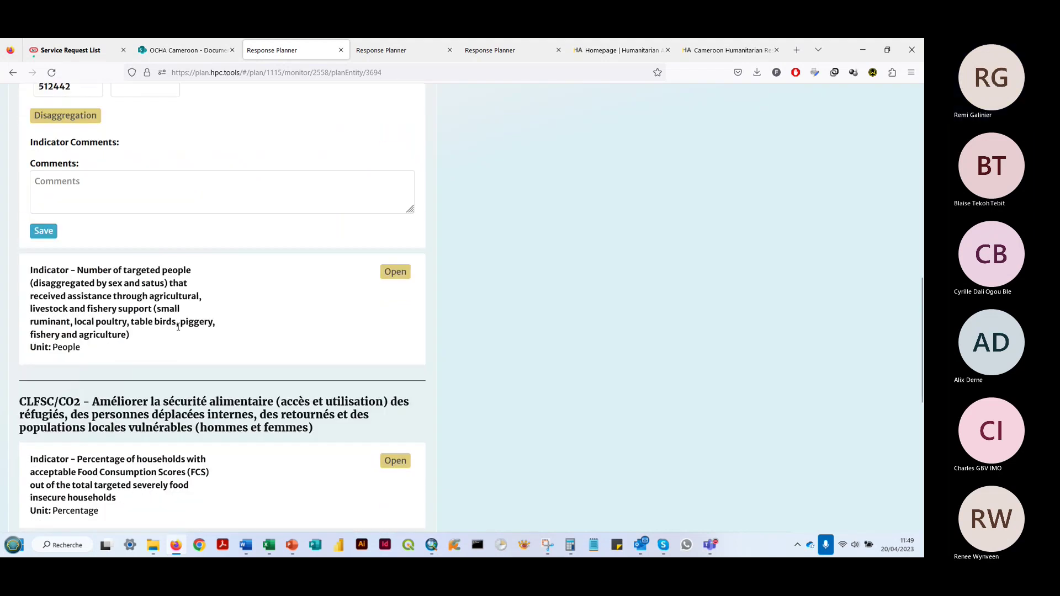
scroll(178, 326, "down", 7)
scroll(190, 349, "up", 20)
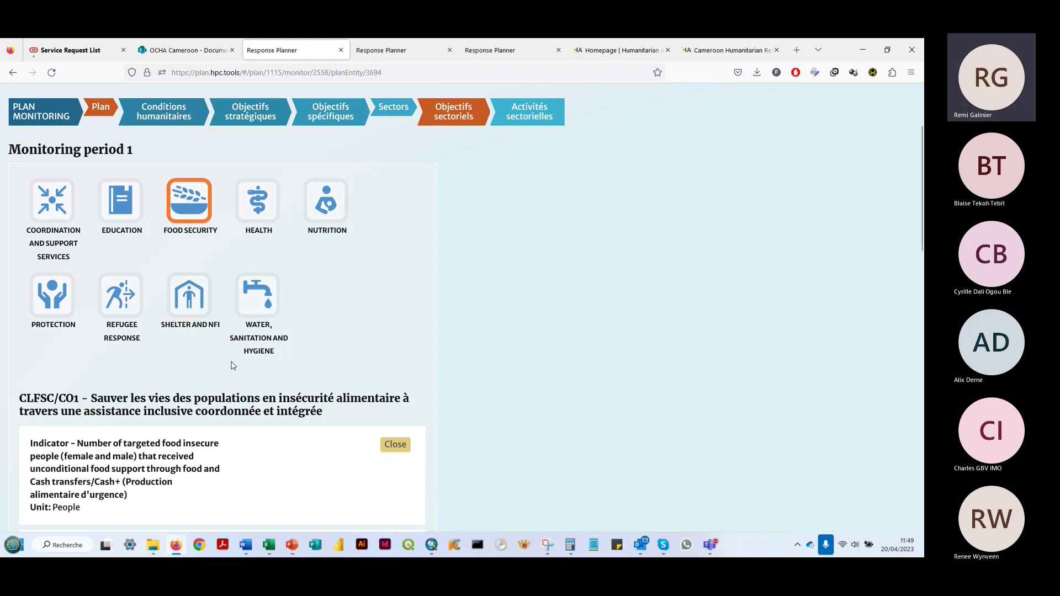
scroll(232, 365, "down", 1)
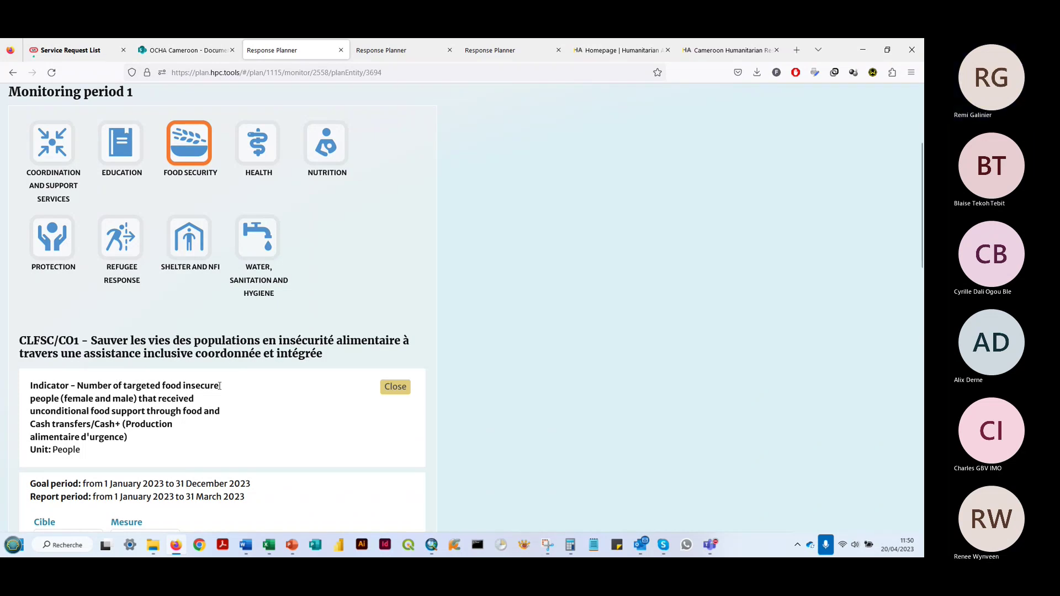
scroll(220, 385, "down", 1)
scroll(221, 386, "up", 3)
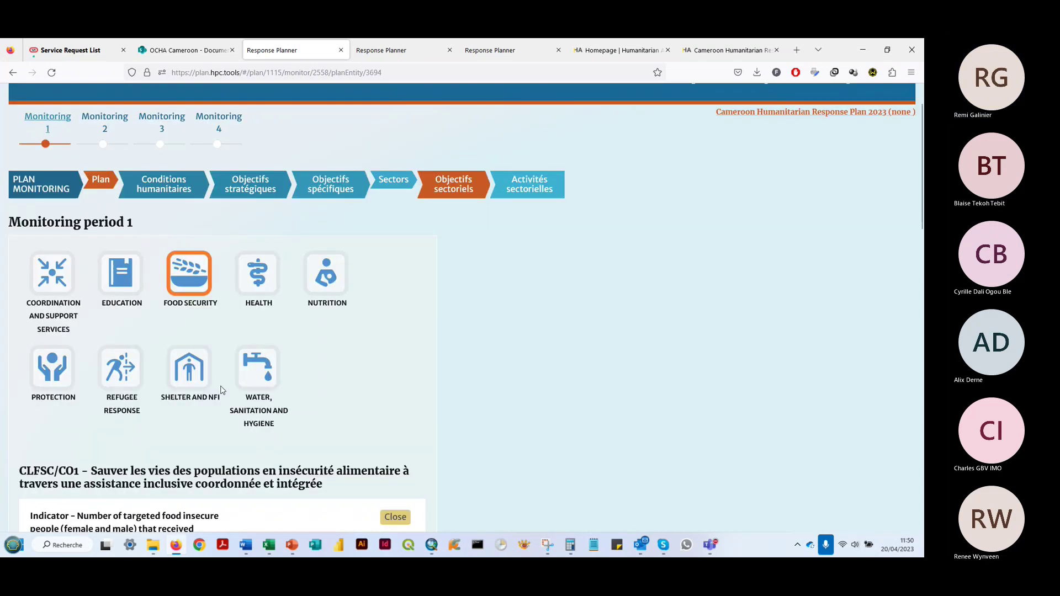
scroll(223, 390, "down", 3)
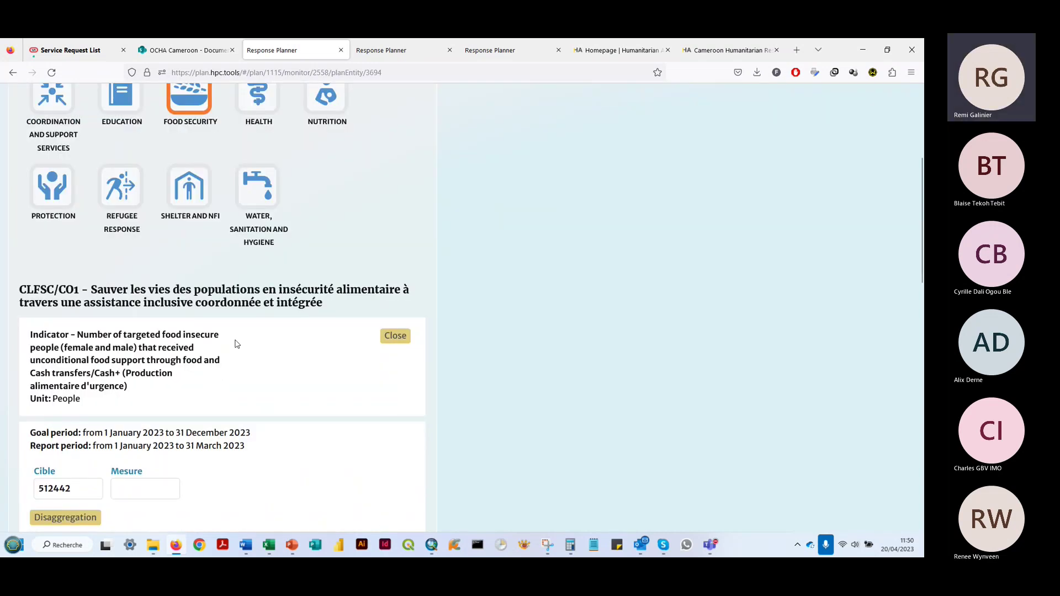
scroll(162, 360, "down", 1)
scroll(163, 361, "down", 5)
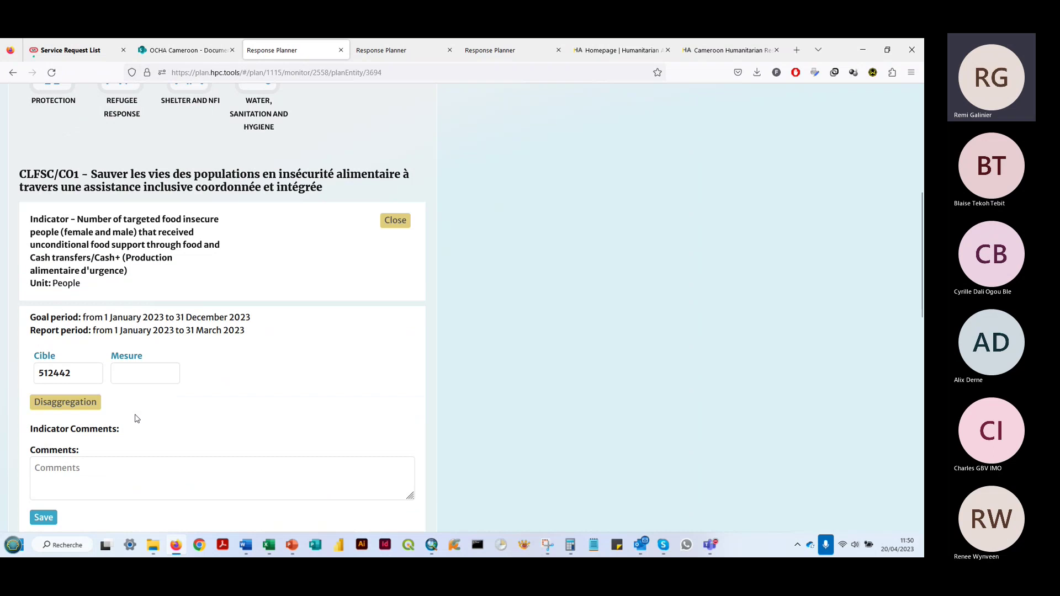
left_click(71, 402)
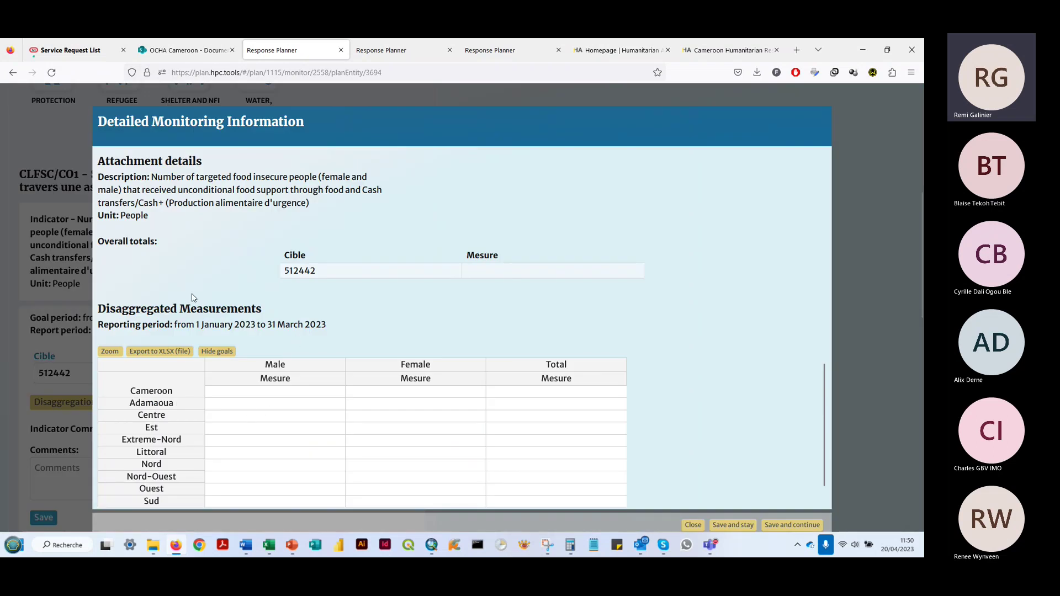
scroll(360, 420, "down", 1)
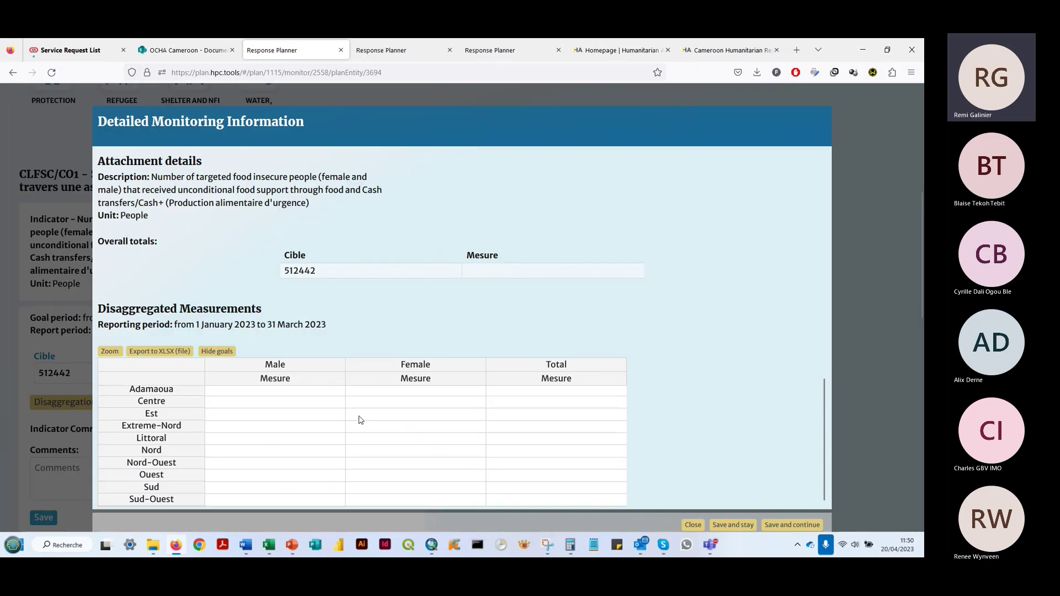
scroll(325, 417, "up", 1)
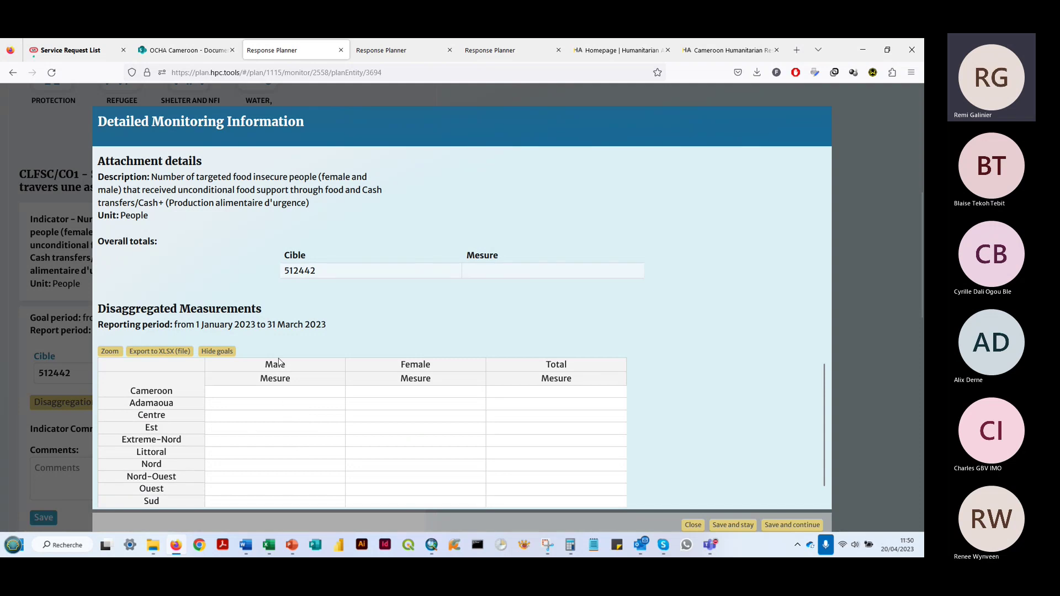
scroll(503, 417, "down", 1)
scroll(503, 416, "up", 1)
scroll(333, 440, "down", 1)
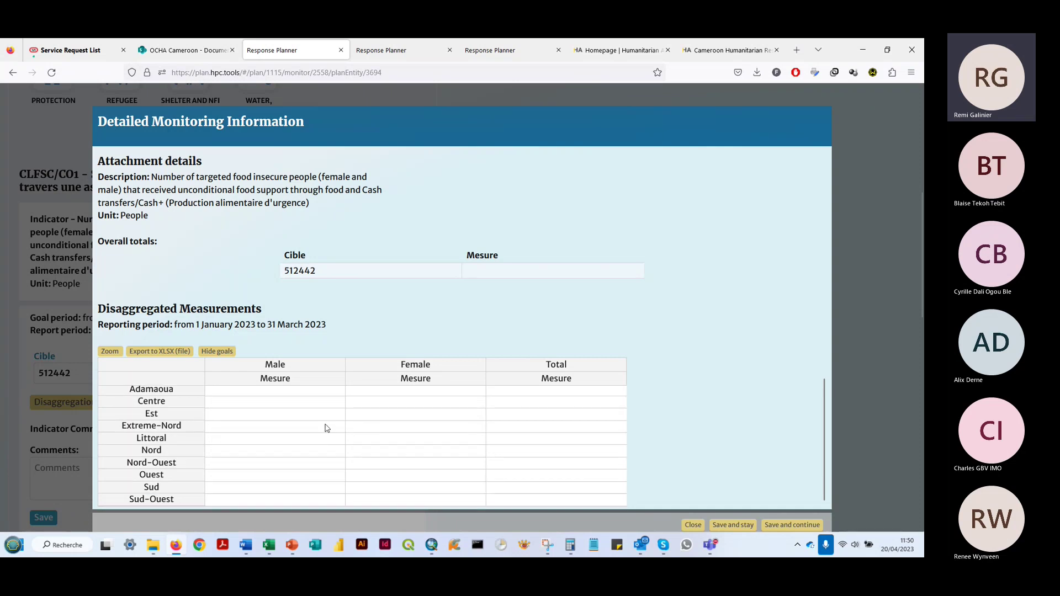
scroll(326, 429, "up", 1)
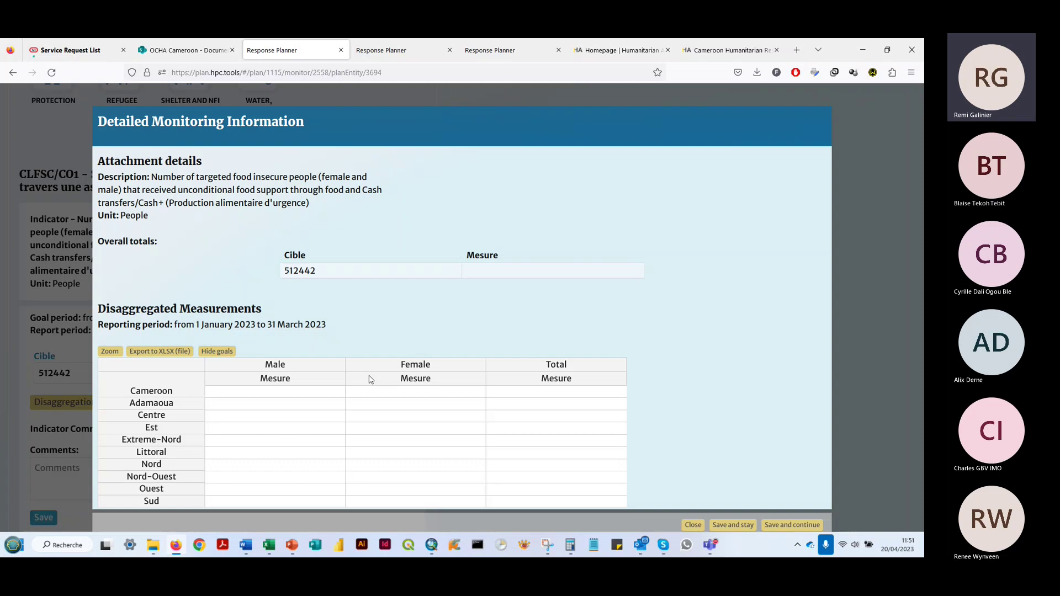
left_click(692, 525)
left_click(503, 331)
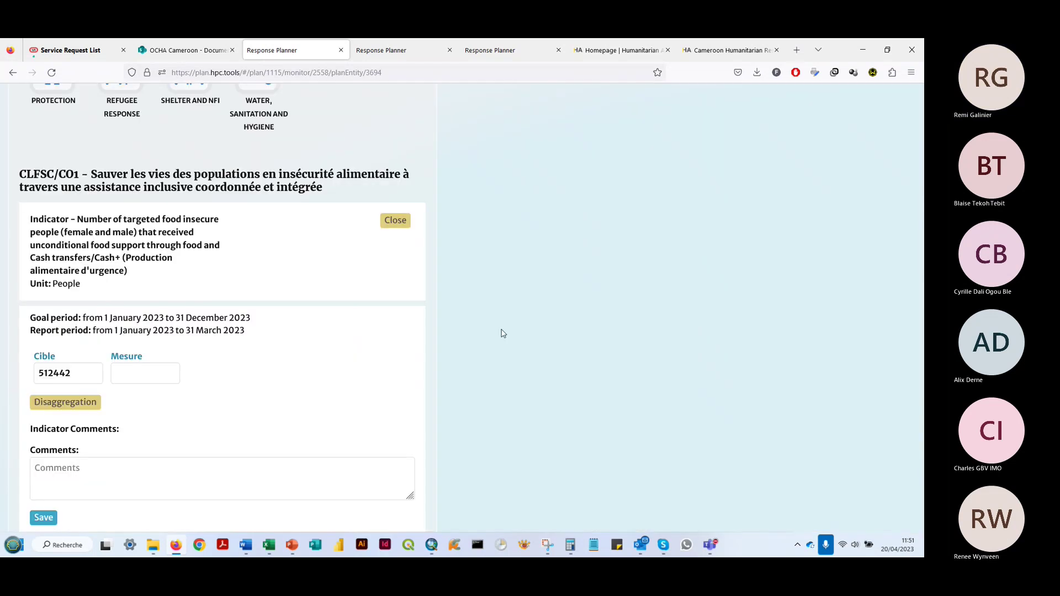
scroll(312, 353, "down", 10)
scroll(312, 353, "up", 12)
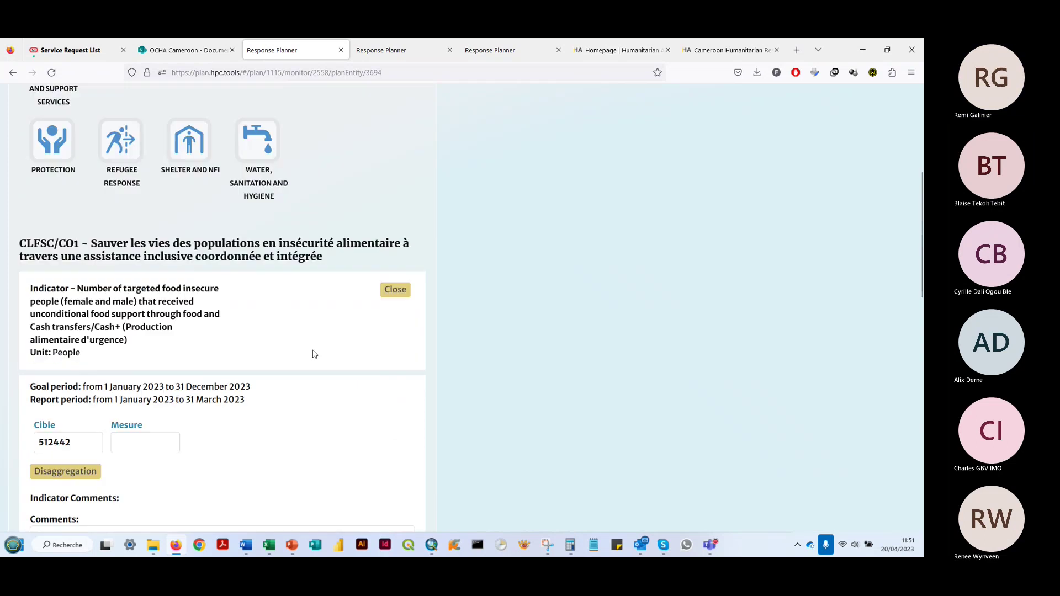
scroll(313, 354, "up", 5)
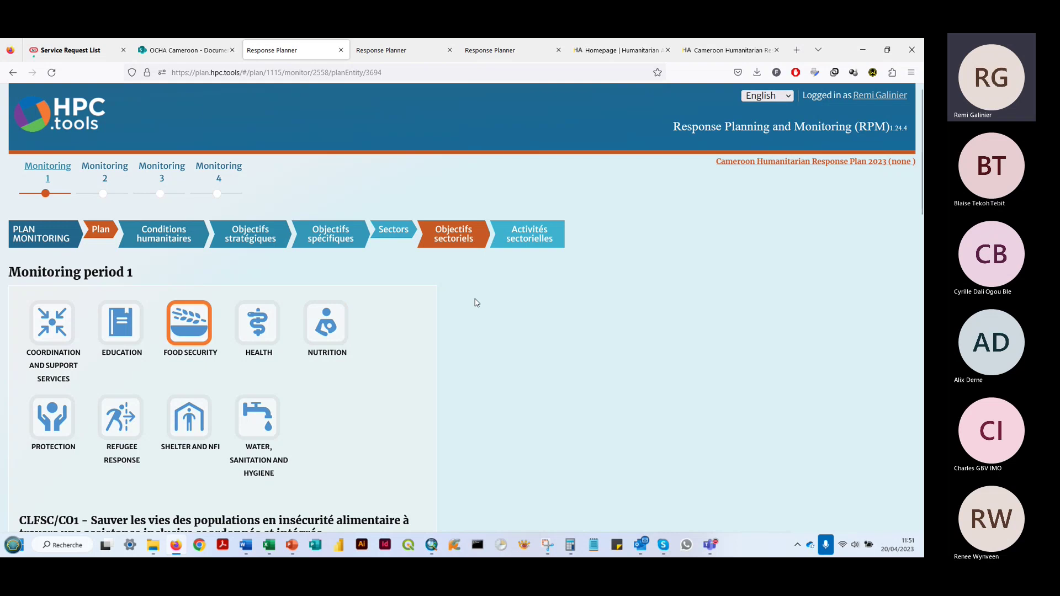
Switch to the Humanitarian Action homepage listing 2023 Operations by region, including Cameroon.
left_click(608, 49)
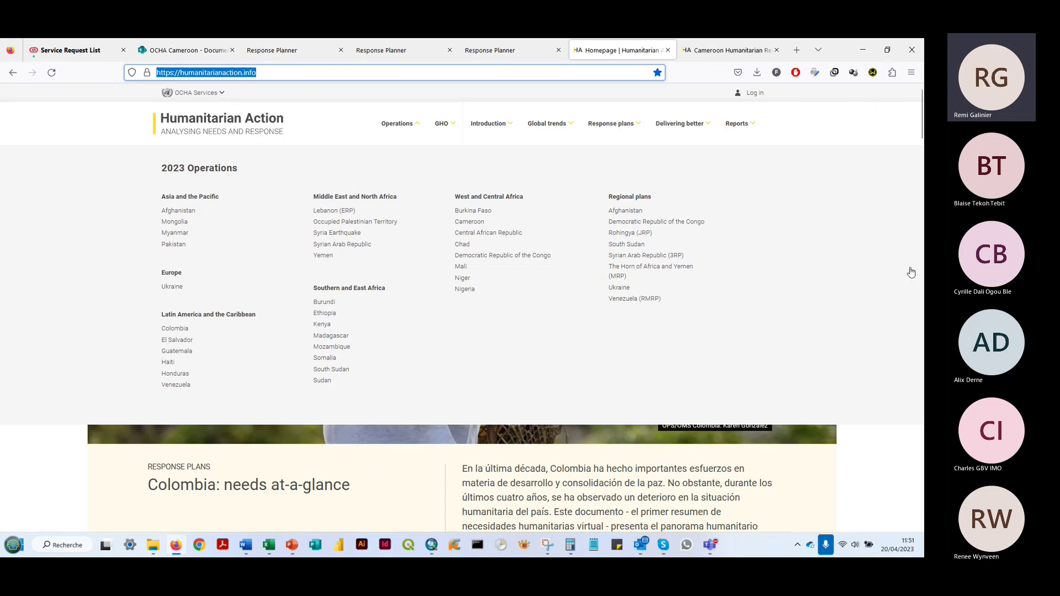
left_click(837, 205)
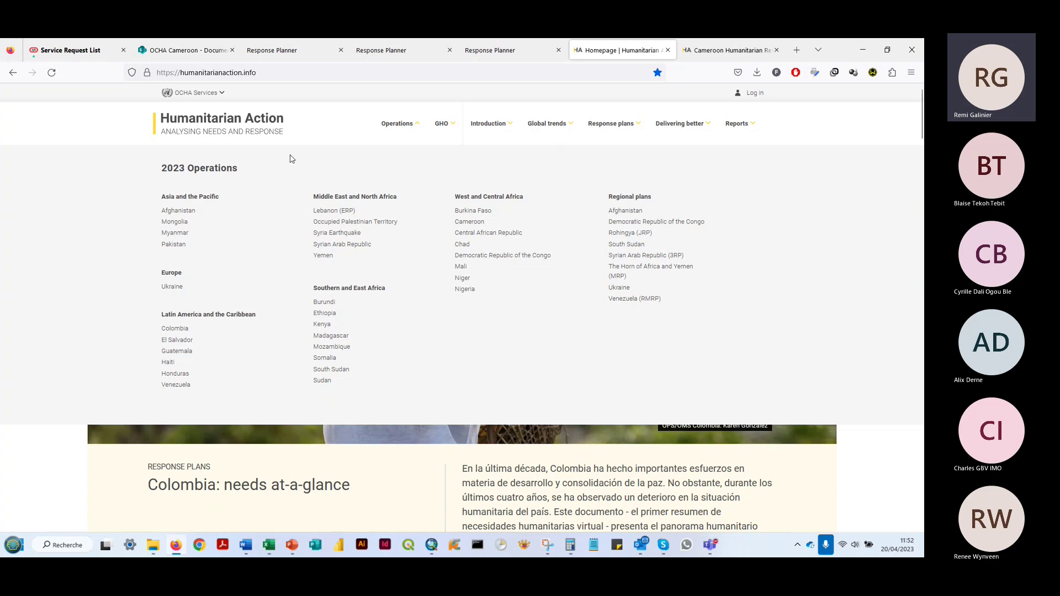
Open the Cameroon 2023 response plan from the 2023 operations list.
left_click(729, 50)
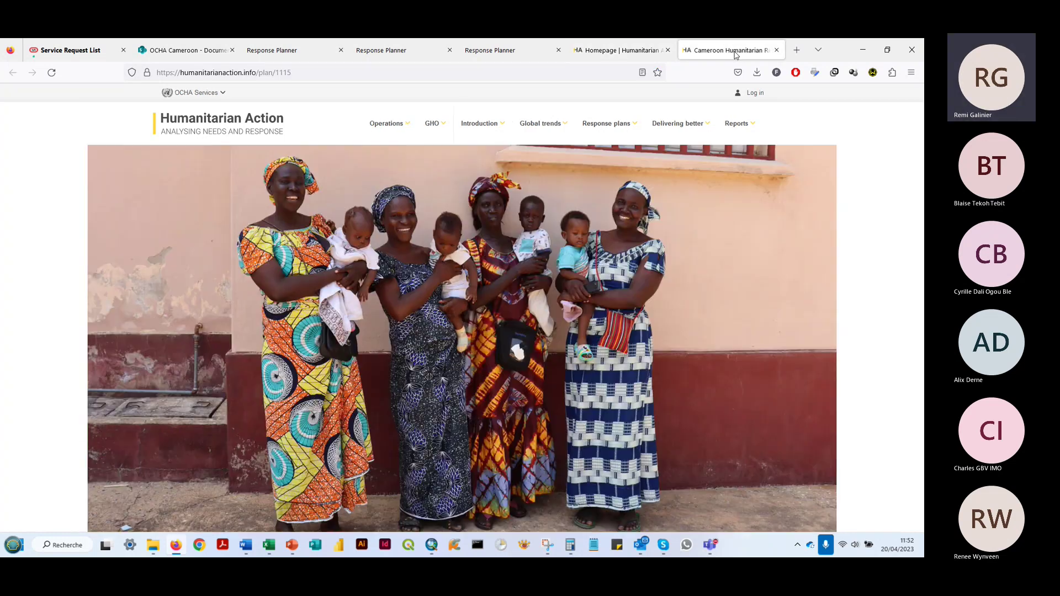
left_click(621, 50)
left_click(409, 124)
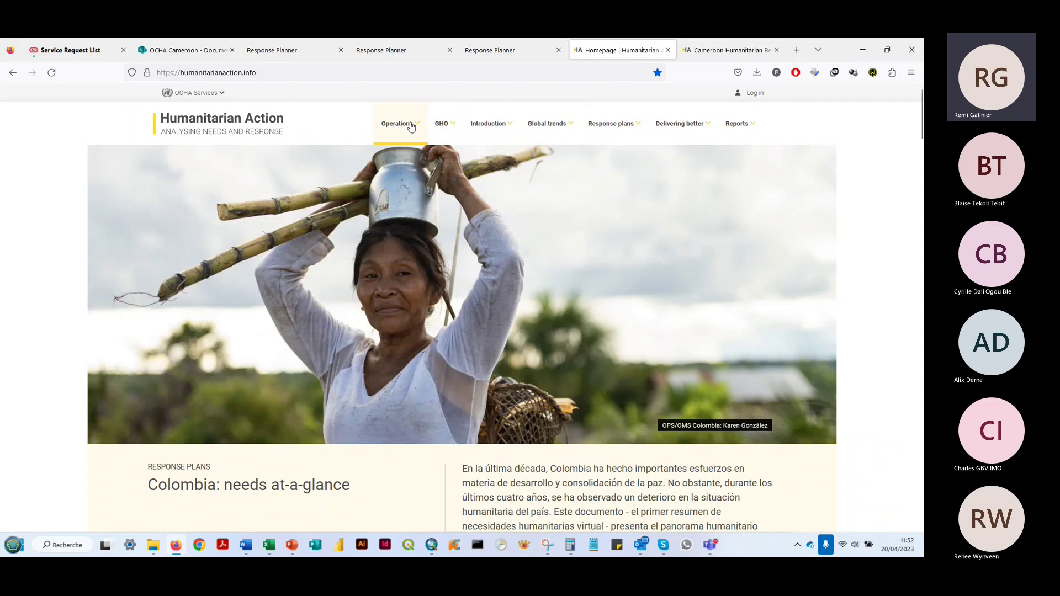
left_click(402, 123)
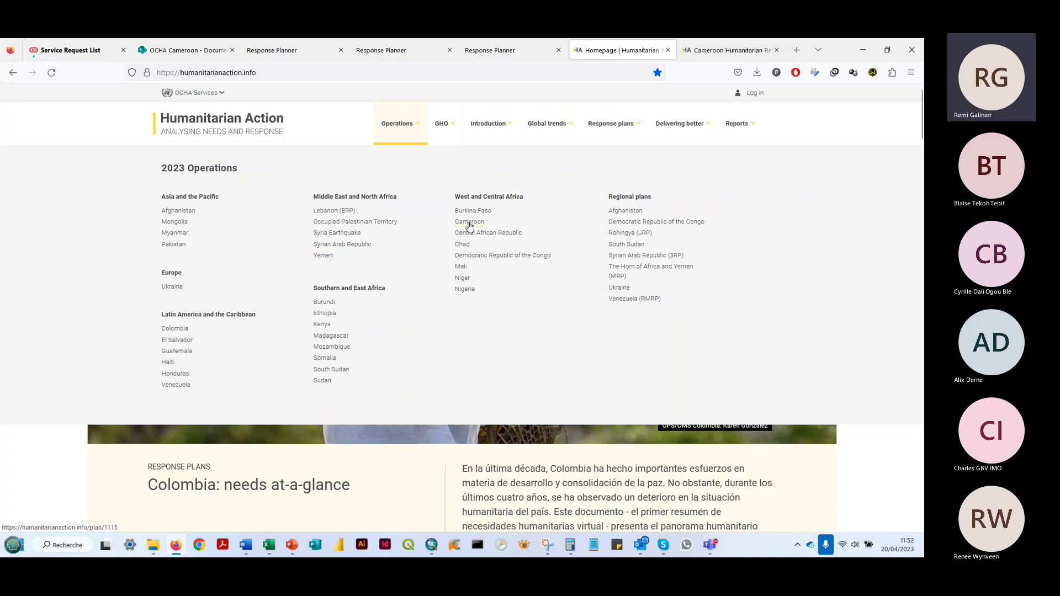
left_click(712, 51)
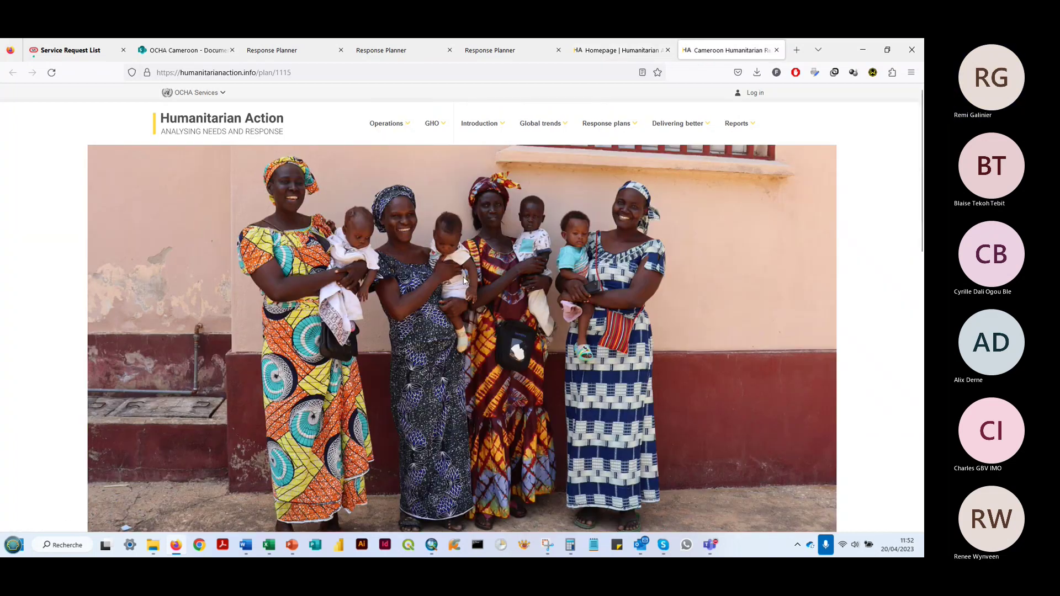
Scroll through the Cameroon 2023 plan overview figures.
scroll(468, 292, "down", 5)
scroll(469, 292, "up", 5)
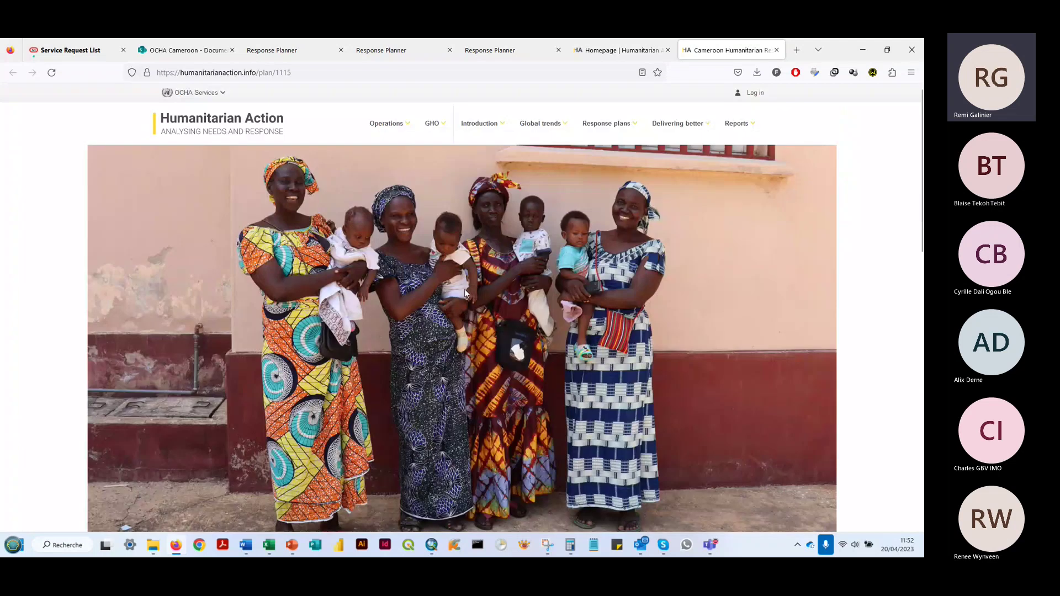
scroll(465, 292, "down", 3)
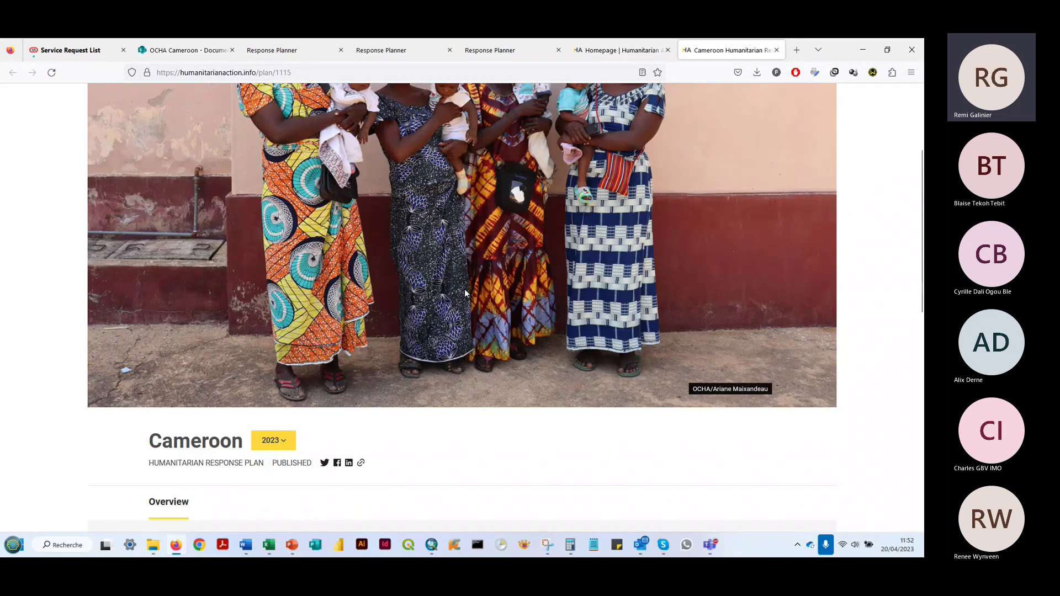
scroll(464, 292, "down", 4)
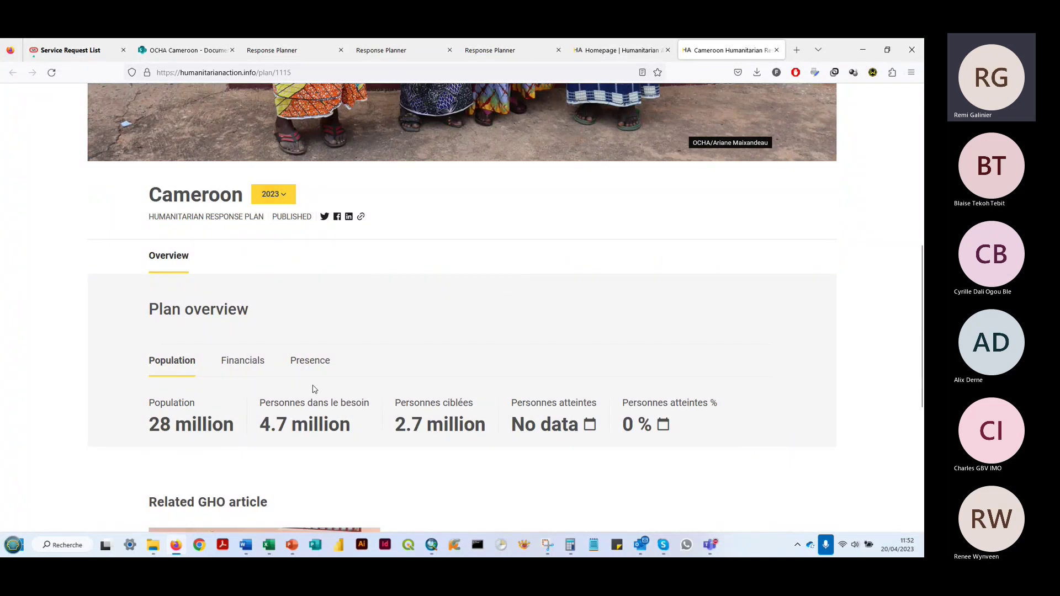
scroll(314, 390, "down", 5)
scroll(374, 365, "up", 6)
scroll(374, 366, "down", 5)
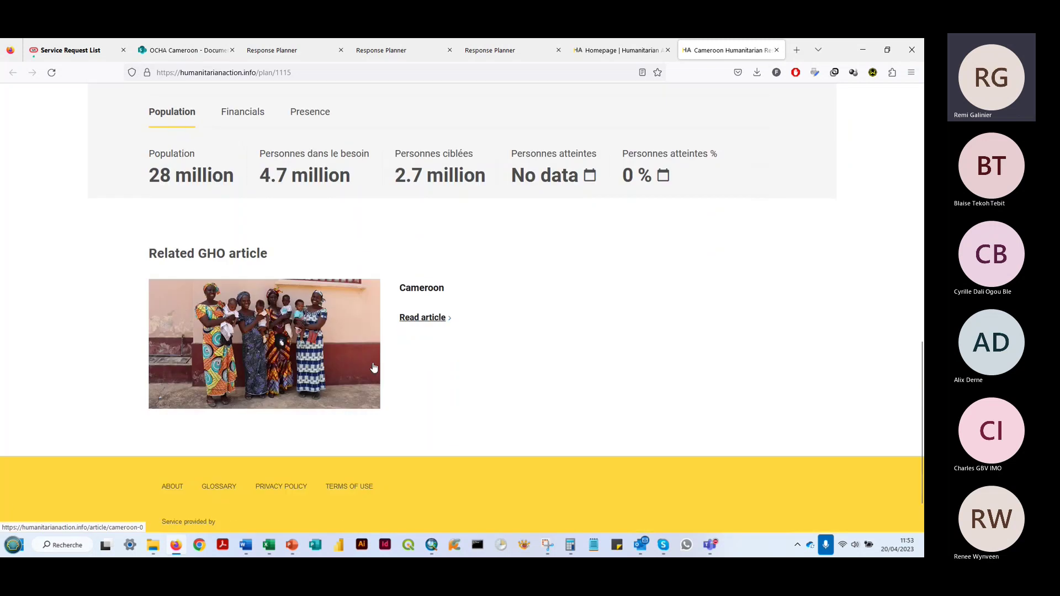
scroll(359, 360, "up", 5)
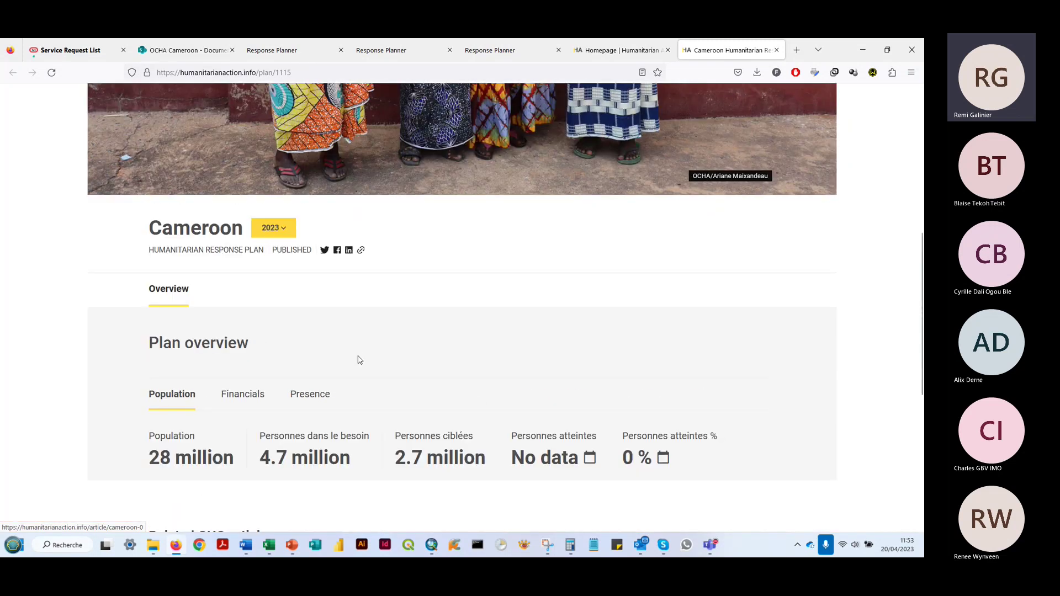
scroll(353, 370, "up", 2)
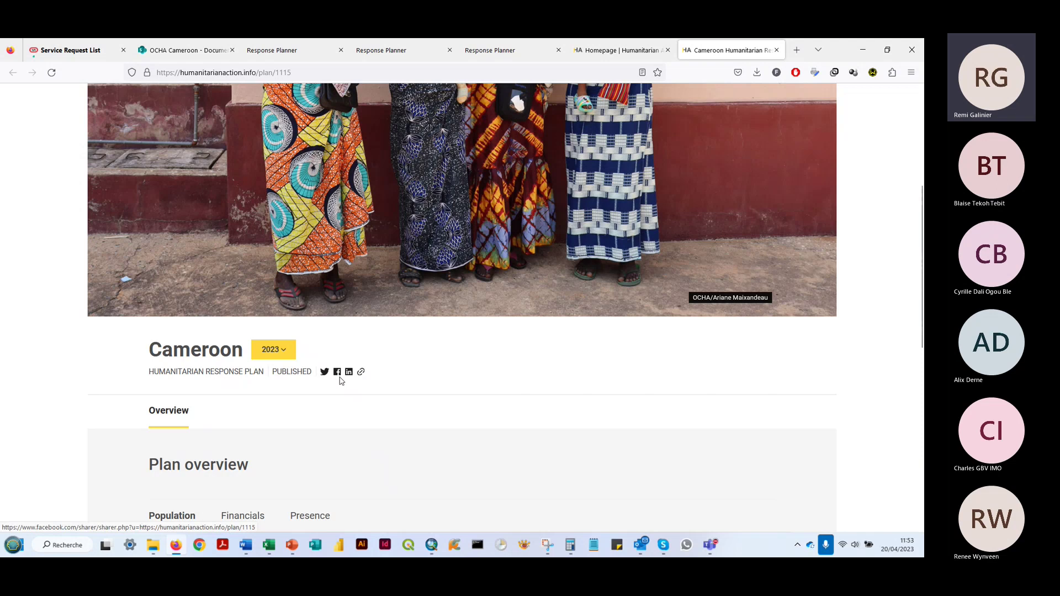
scroll(571, 180, "down", 4)
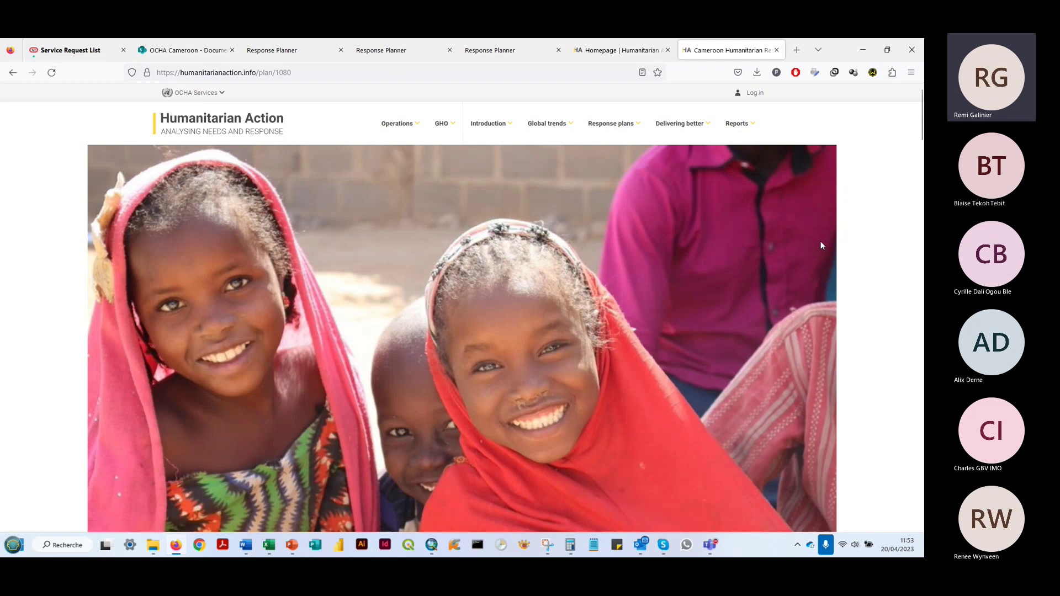
Scroll down to the Cameroon plan's Plan overview section.
scroll(538, 243, "down", 6)
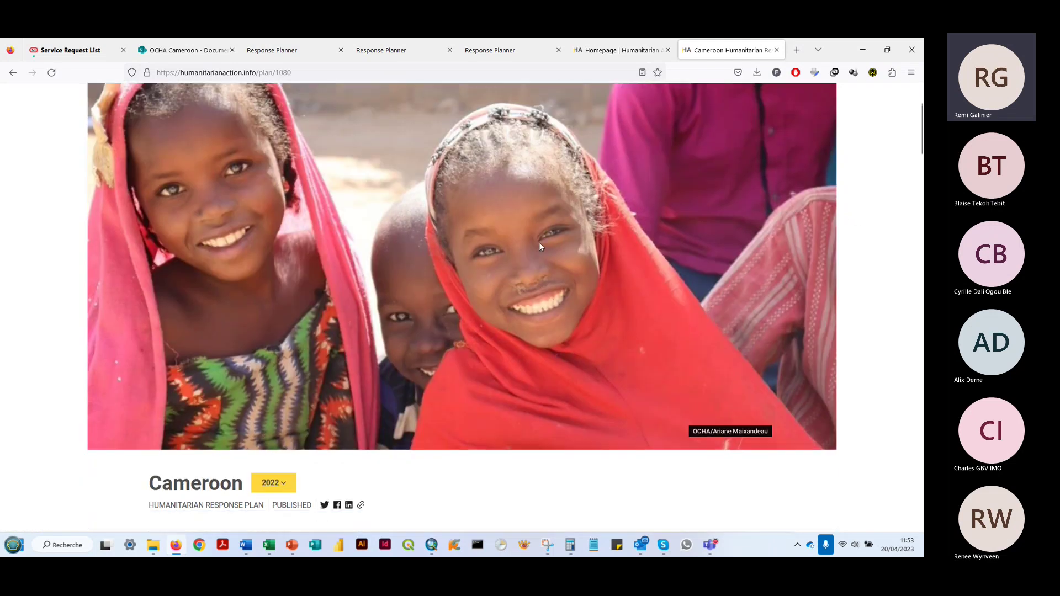
scroll(434, 292, "down", 1)
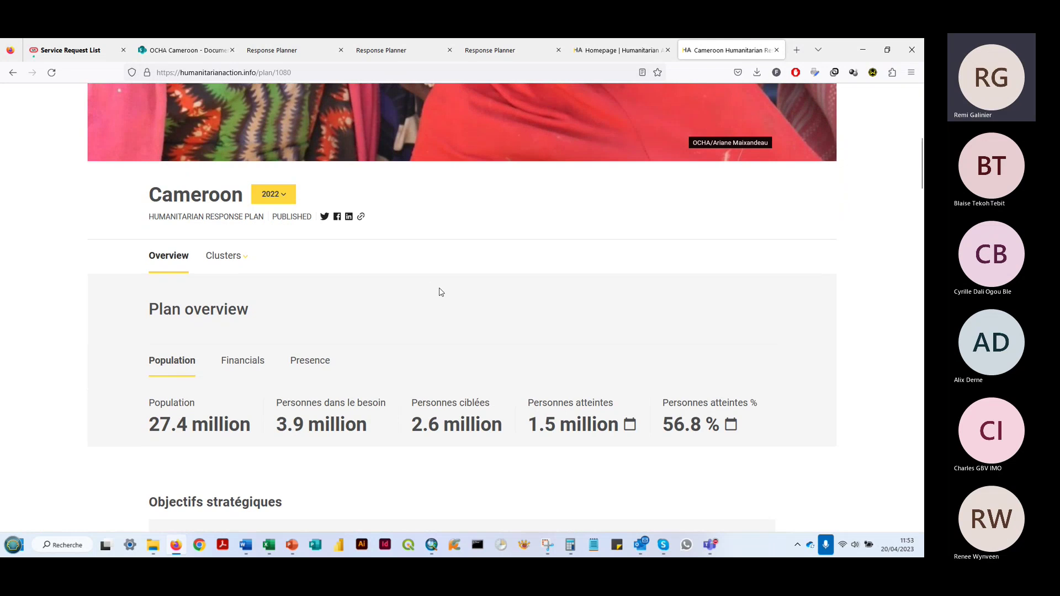
scroll(536, 238, "down", 1)
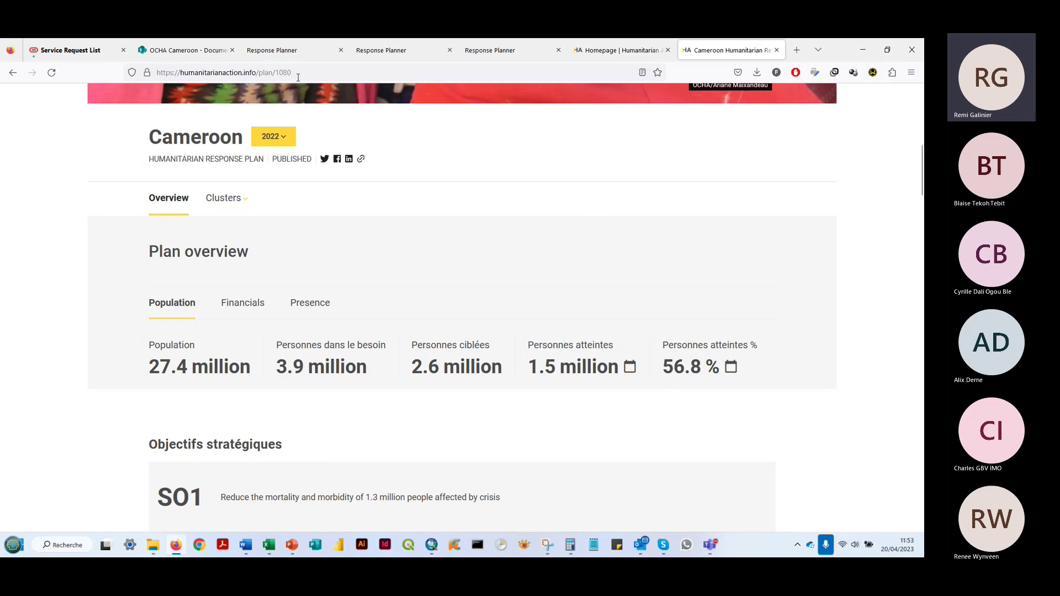
scroll(298, 146, "down", 1)
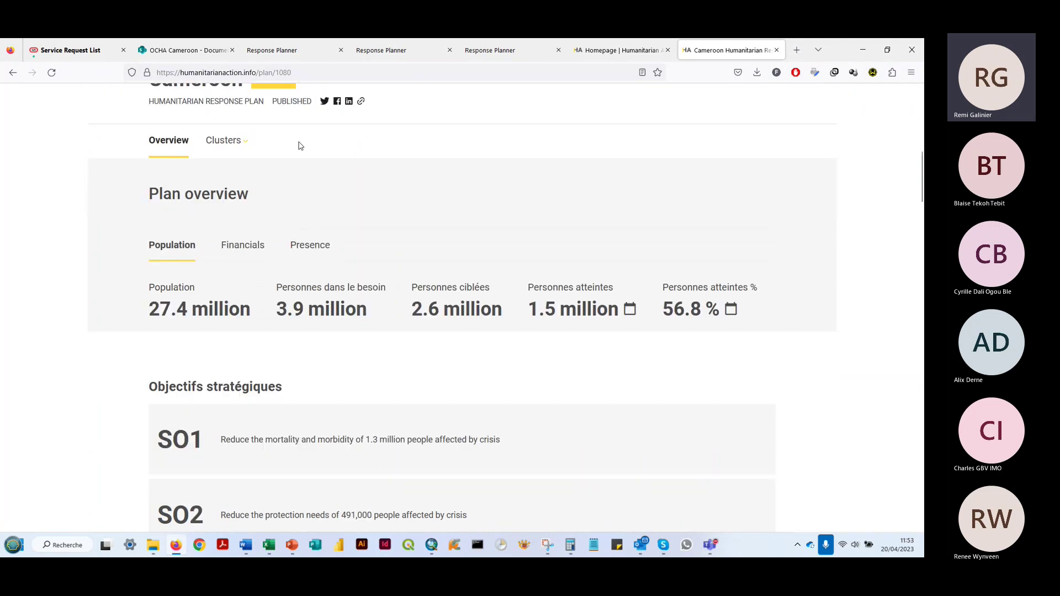
scroll(303, 177, "up", 1)
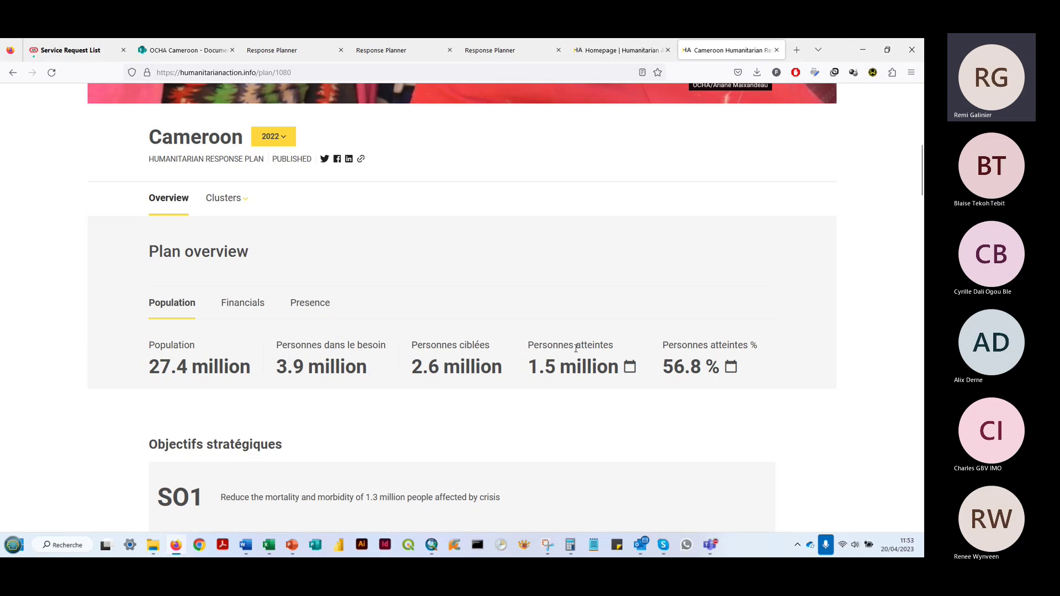
scroll(331, 320, "down", 1)
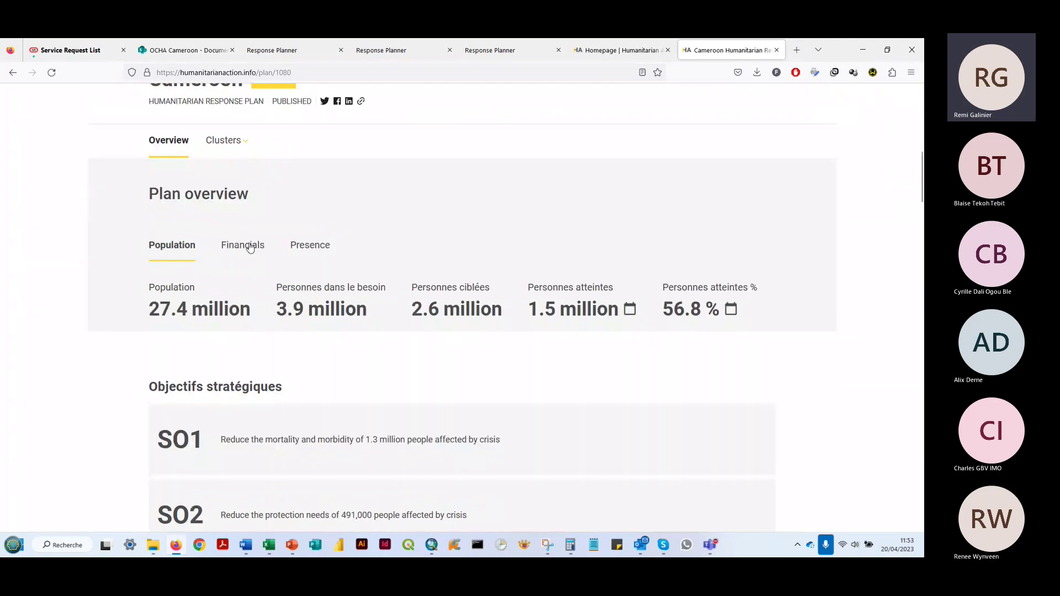
Compare Financials, Presence and Population figures, scroll to SO1–SO3, then open RPM monitoring.
left_click(246, 244)
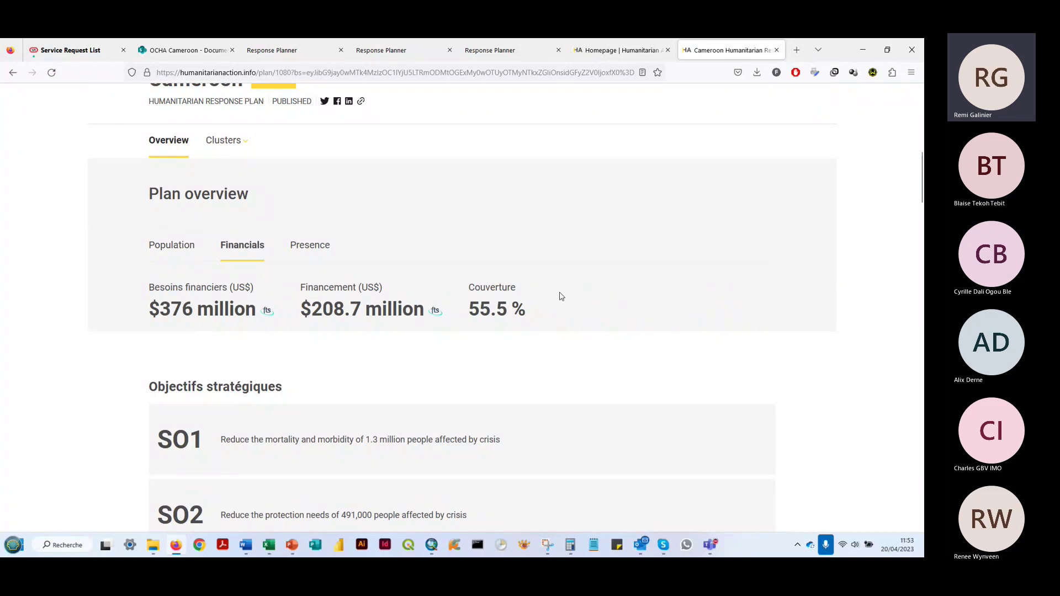
left_click(313, 248)
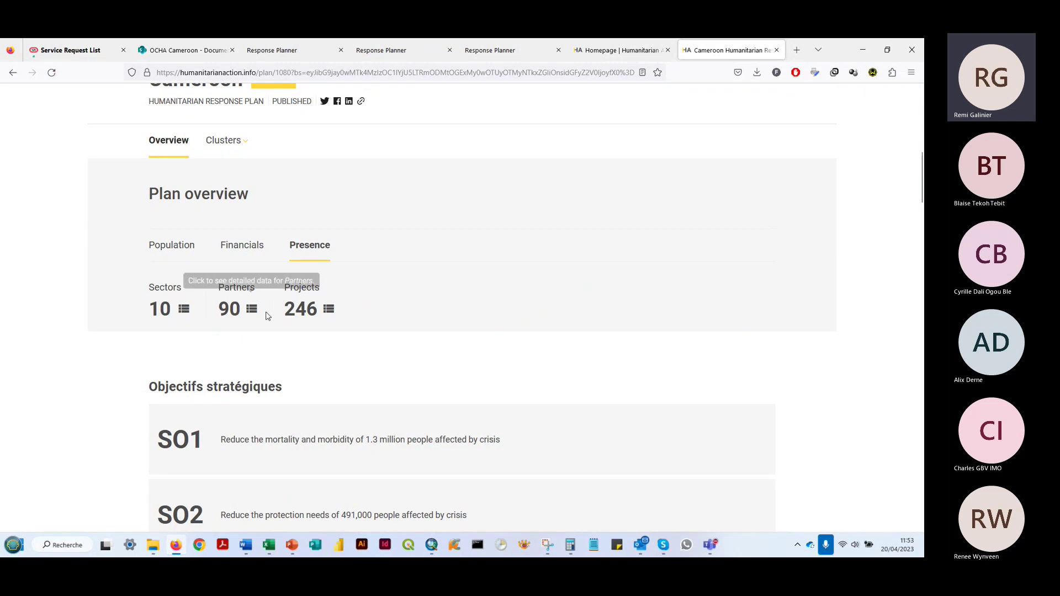
left_click(174, 246)
scroll(274, 247, "down", 3)
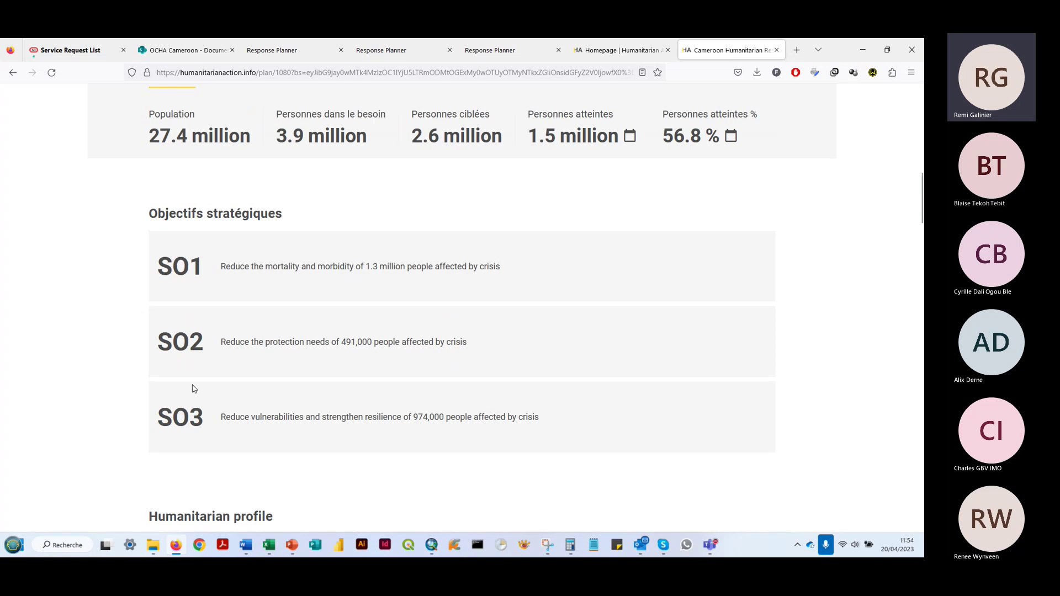
left_click(294, 53)
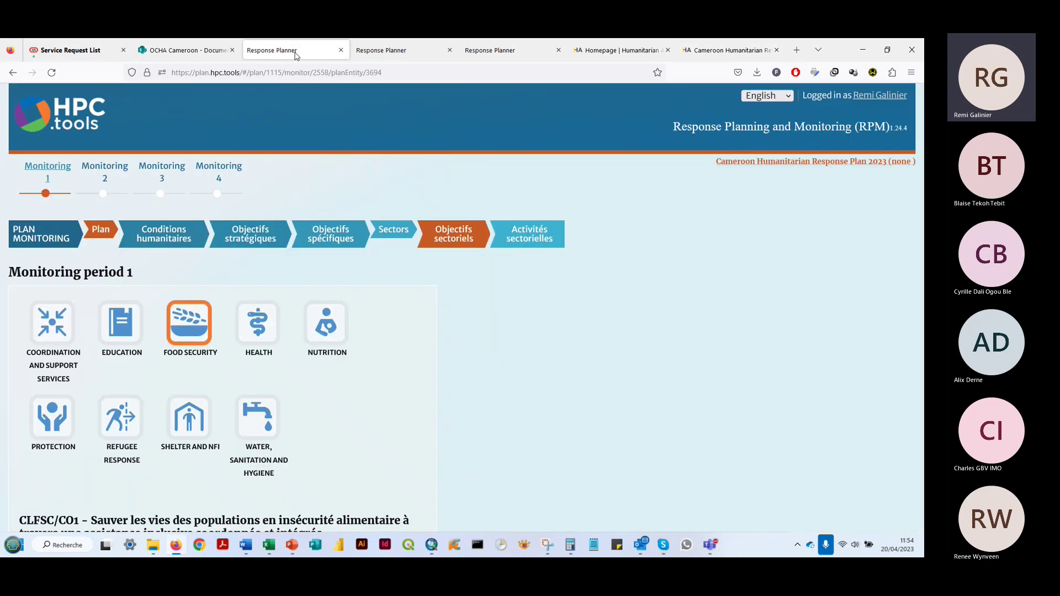
In RPM, view the plan's strategic and specific objectives, then return to the Cameroon plan page.
left_click(262, 238)
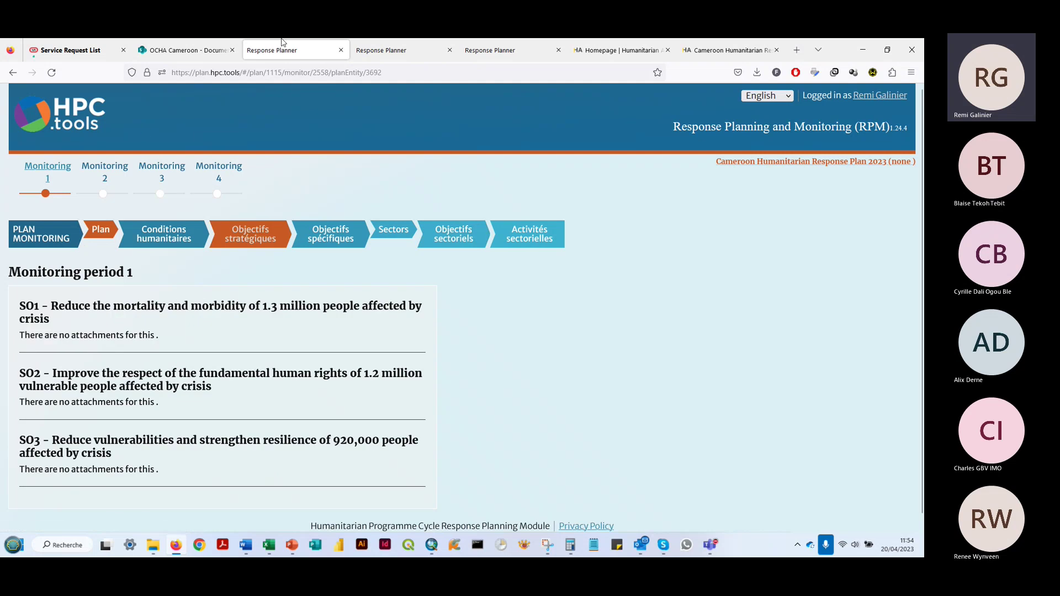
left_click(401, 51)
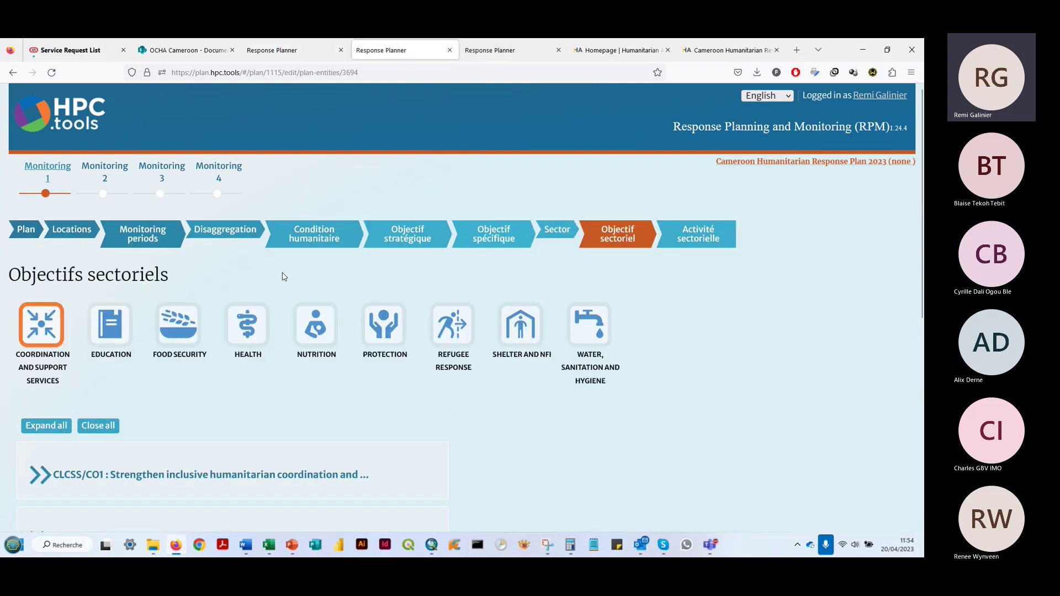
left_click(406, 238)
scroll(143, 280, "down", 2)
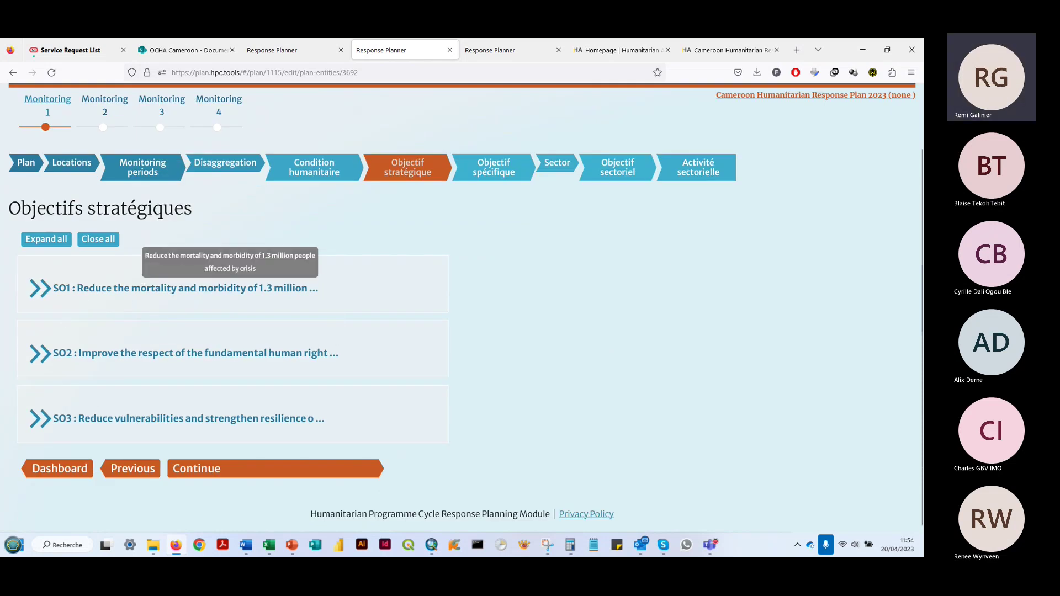
left_click(499, 172)
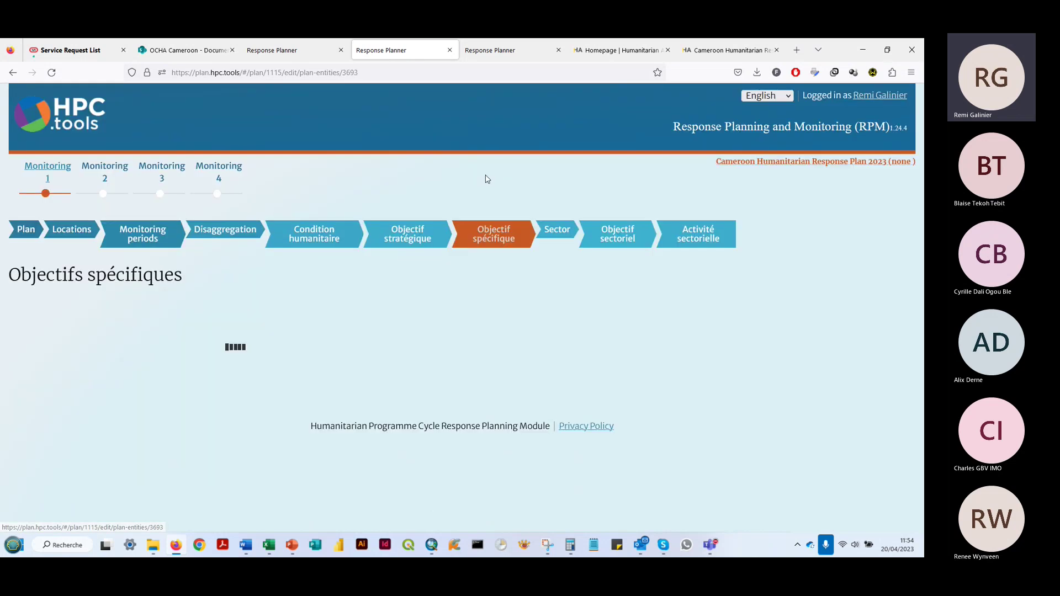
scroll(205, 340, "down", 2)
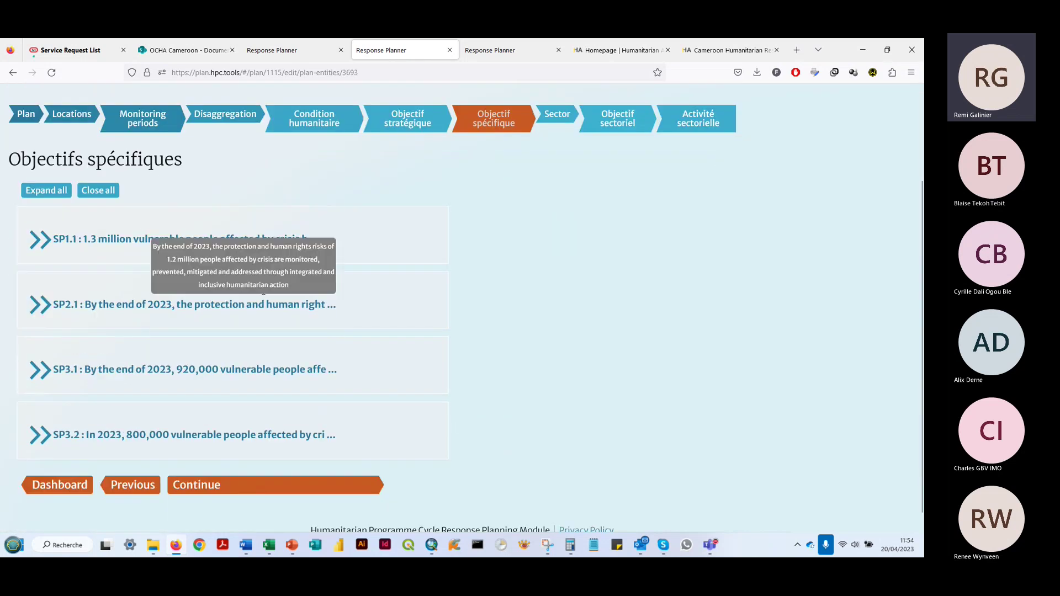
left_click(726, 50)
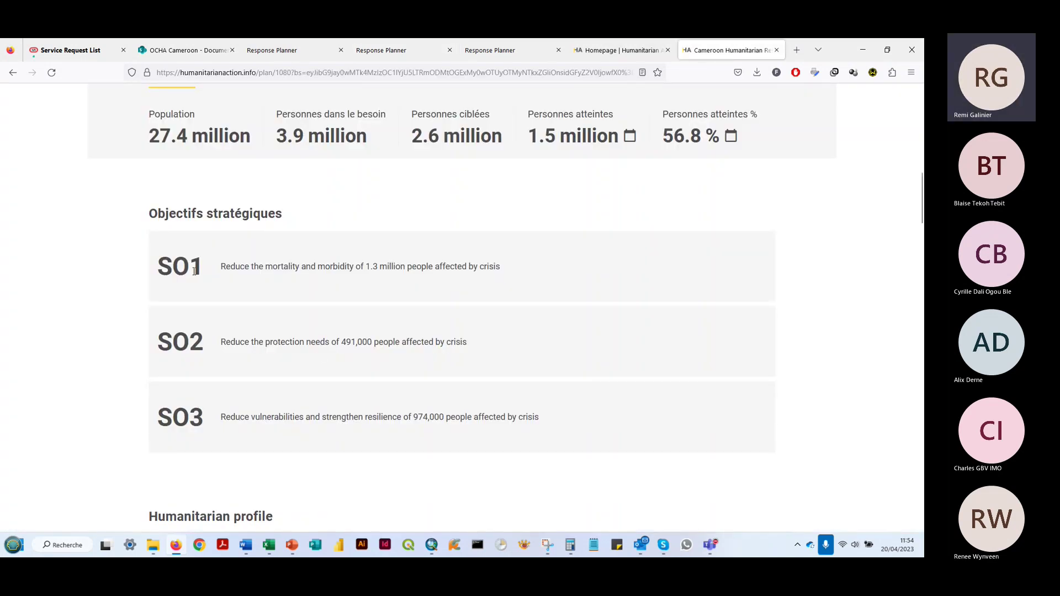
Highlight the SO1 objective statement, then scroll down to the Humanitarian profile map.
left_click_drag(494, 265, 123, 265)
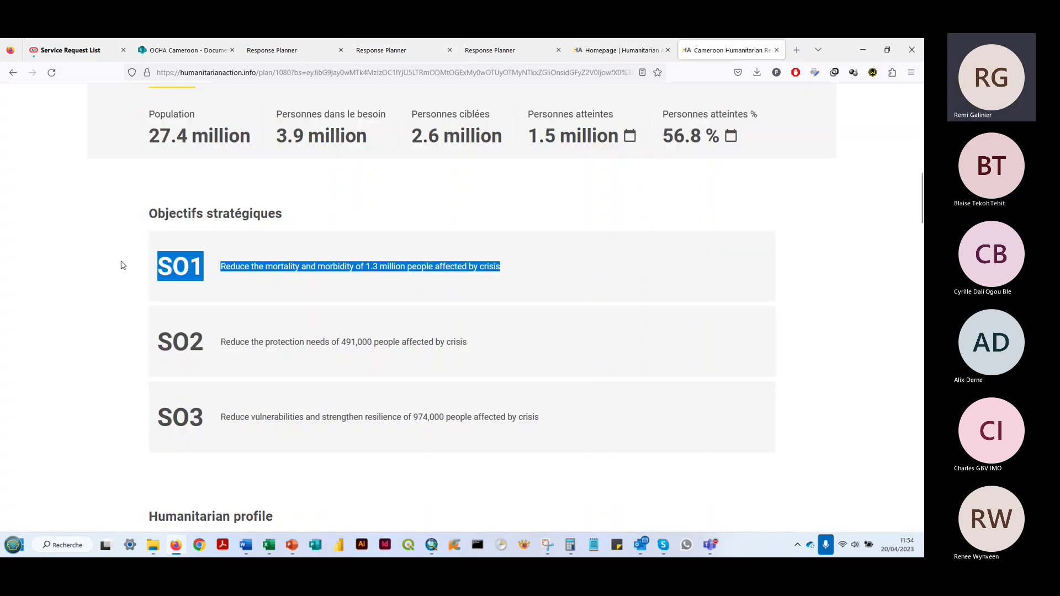
left_click_drag(506, 268, 154, 267)
left_click(498, 299)
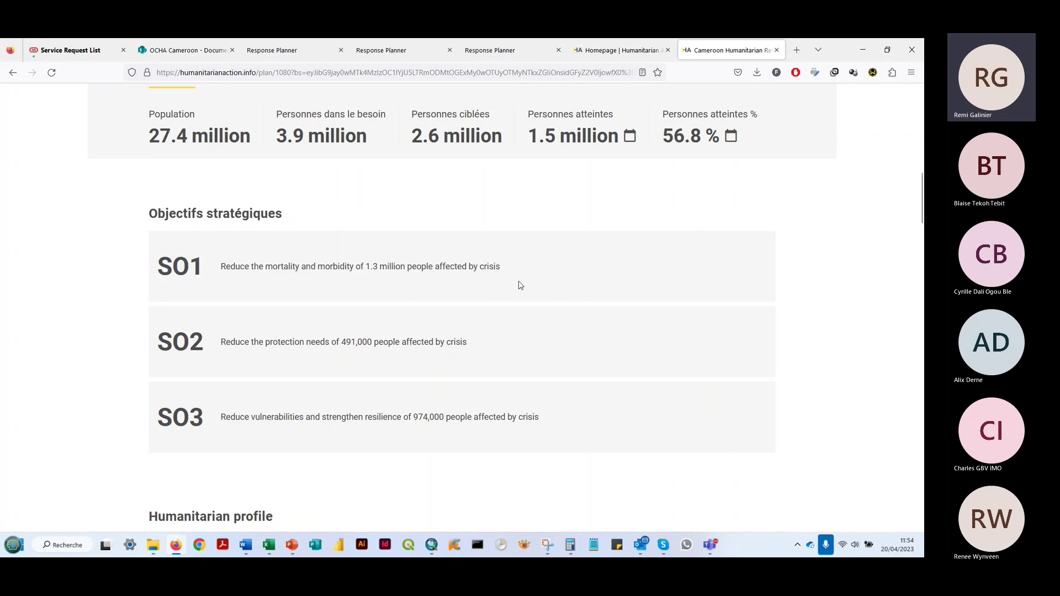
scroll(458, 270, "down", 3)
scroll(430, 272, "down", 3)
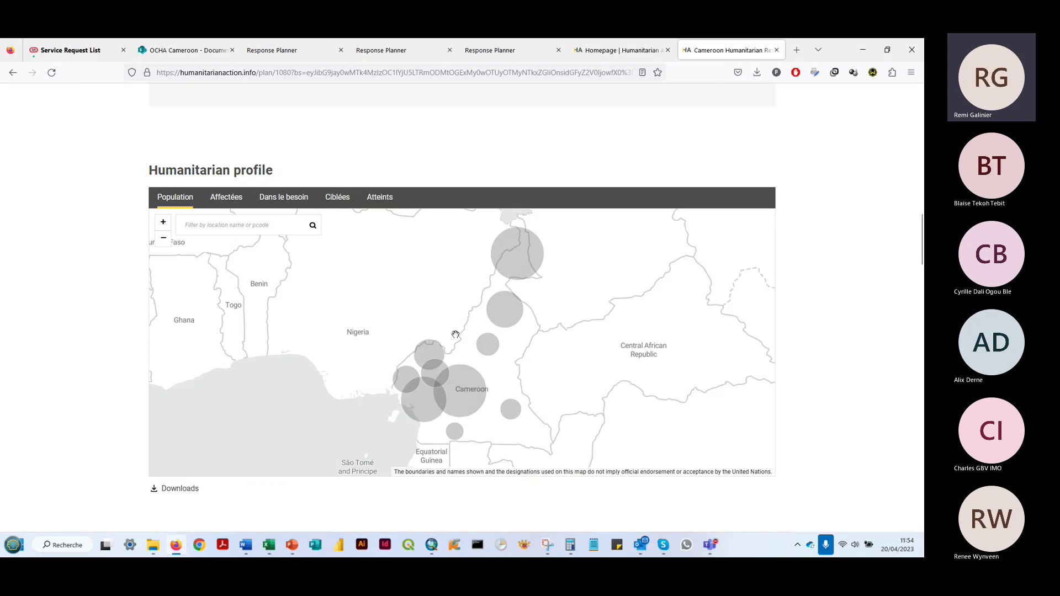
Switch the profile map through affected, targeted and reached figures, ending on people in need.
left_click(229, 203)
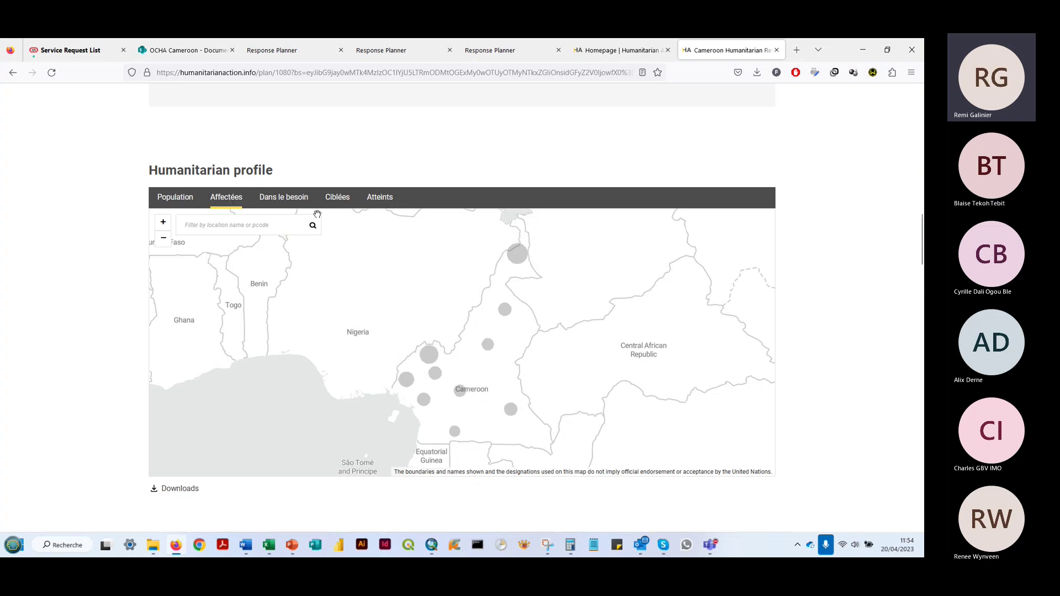
left_click(337, 199)
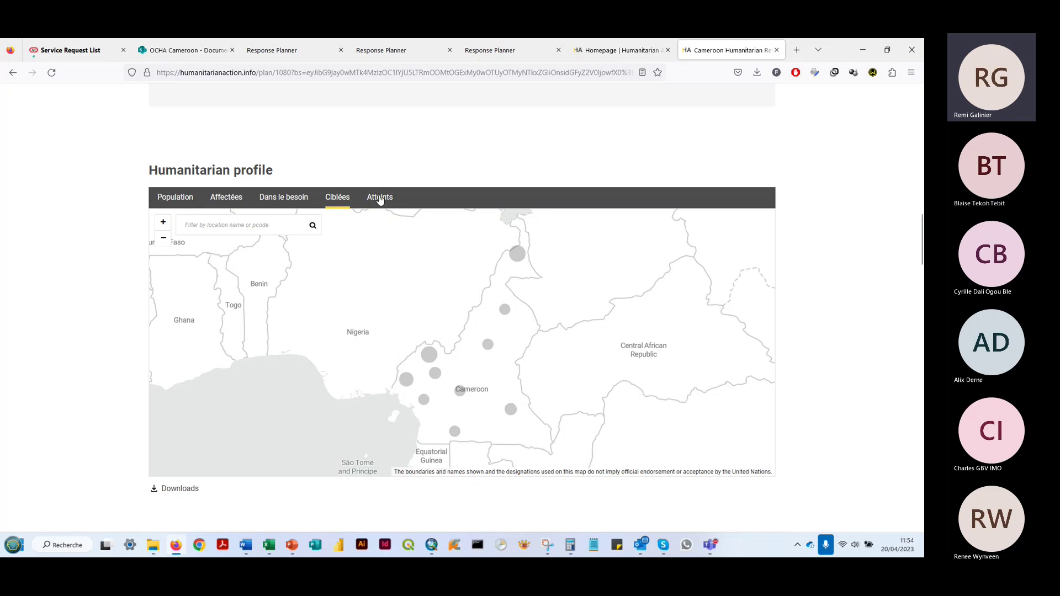
left_click(380, 199)
left_click(328, 201)
left_click(279, 202)
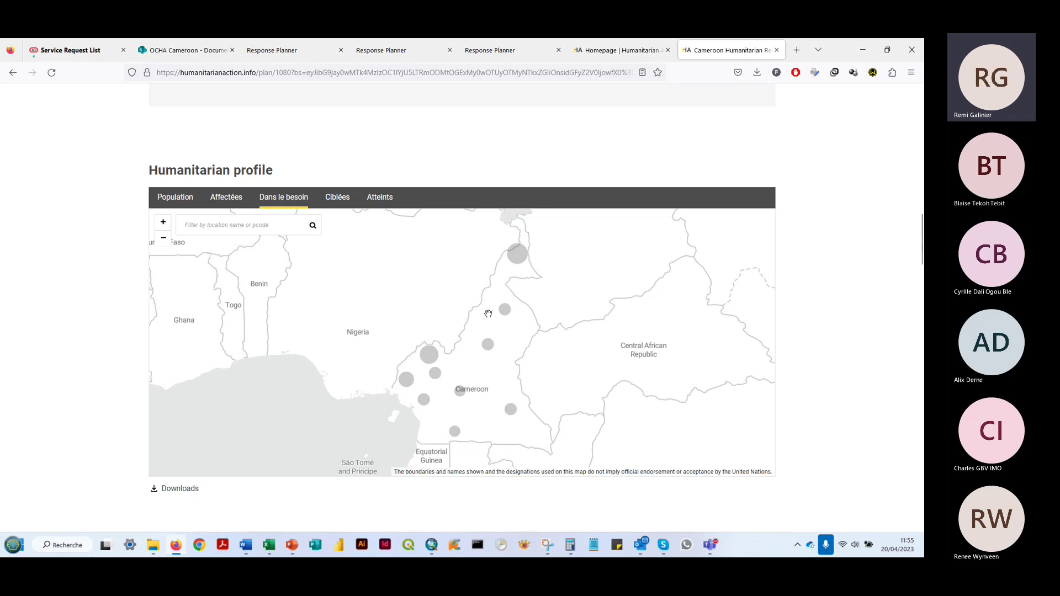
Scroll down to the Cluster caseloads table and highlight its IN NEED column heading.
scroll(488, 315, "down", 1)
scroll(496, 296, "down", 3)
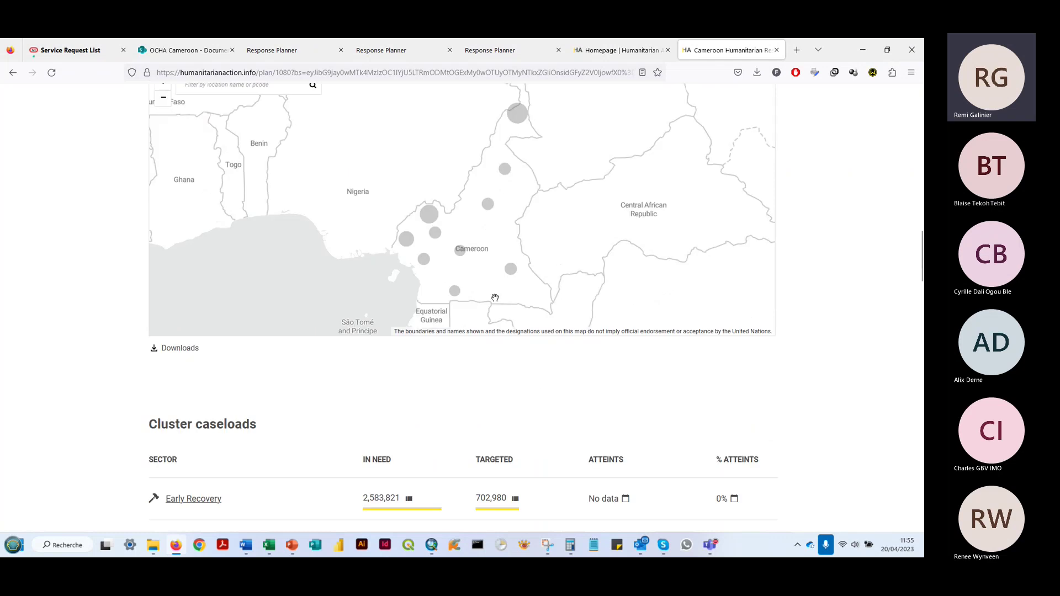
scroll(481, 309, "down", 3)
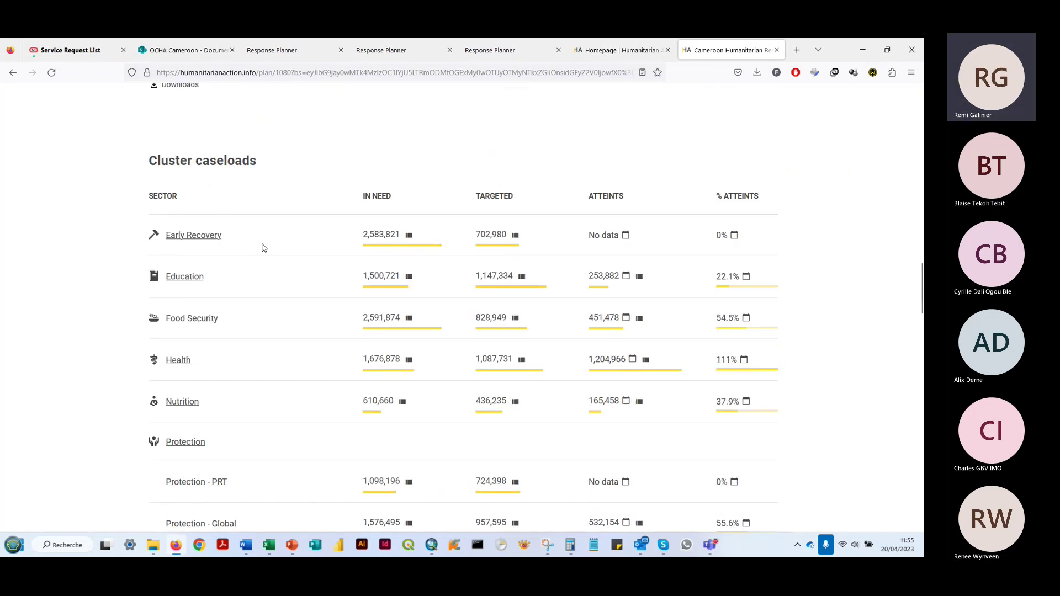
scroll(327, 257, "down", 1)
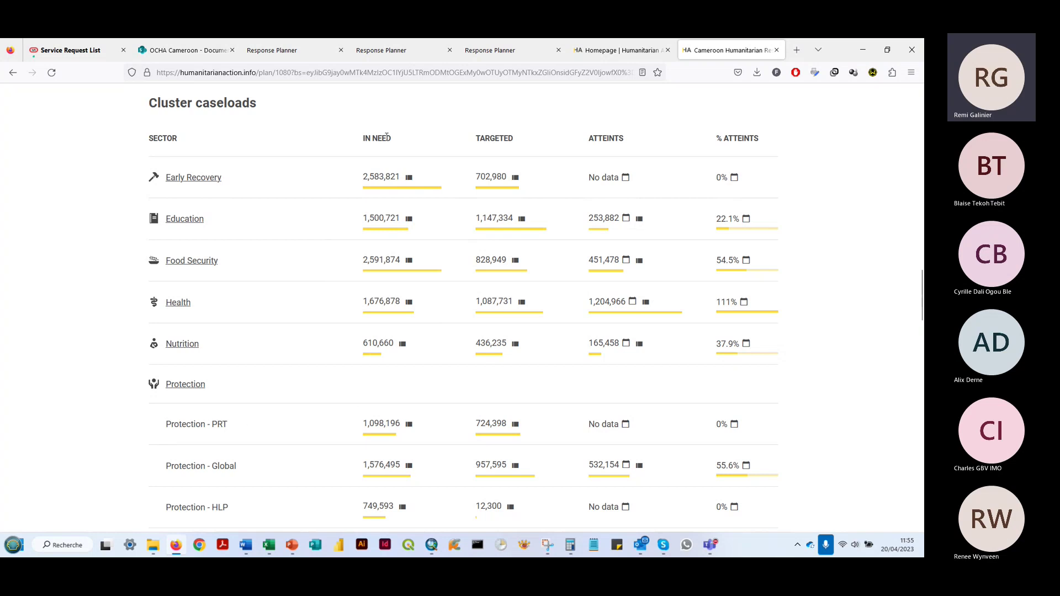
left_click_drag(363, 141, 426, 144)
scroll(408, 227, "down", 2)
scroll(421, 236, "up", 1)
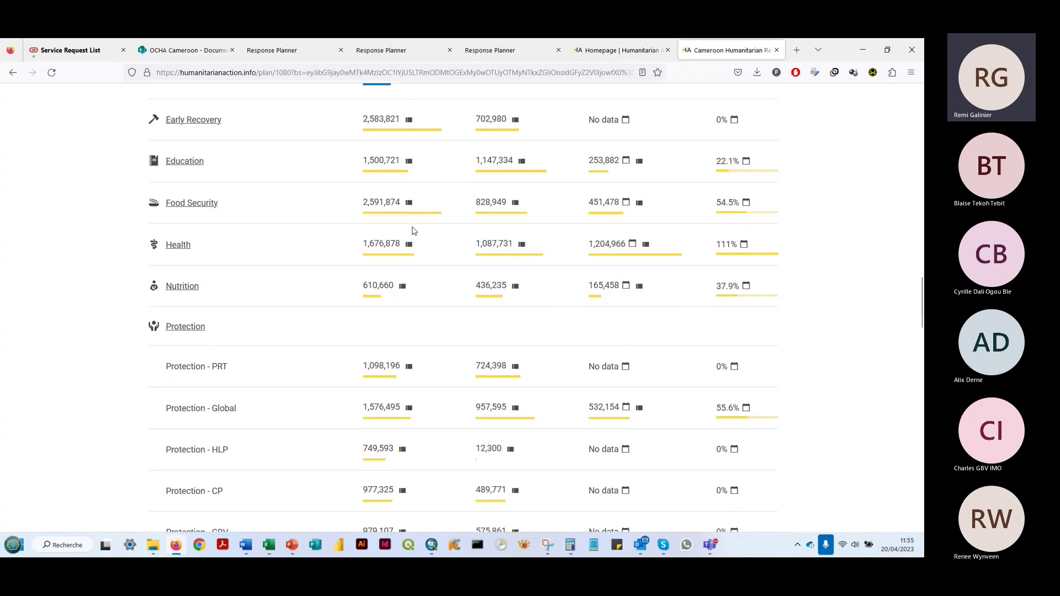
scroll(423, 234, "up", 1)
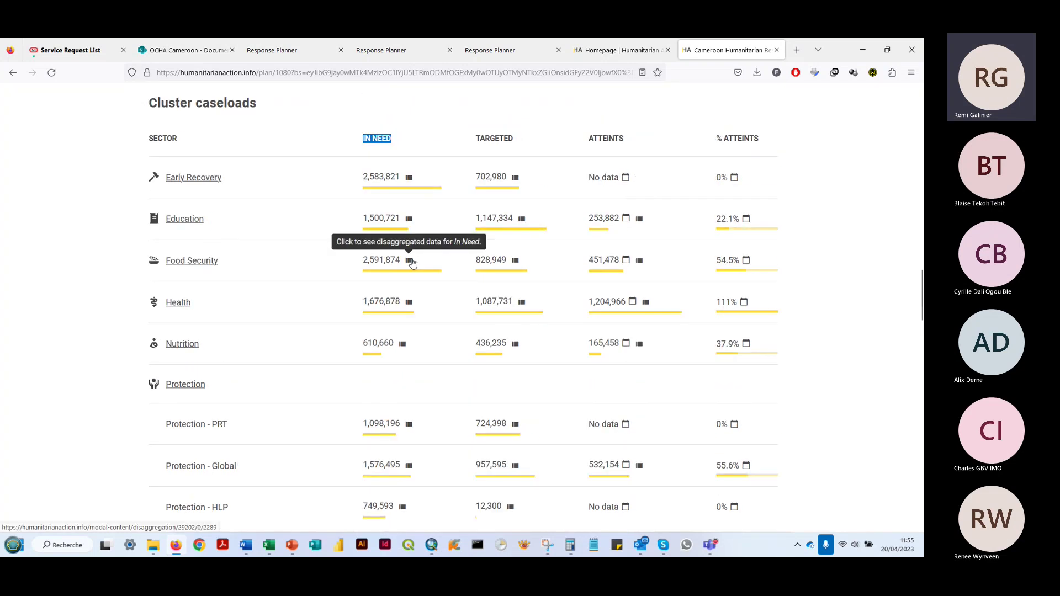
left_click(410, 261)
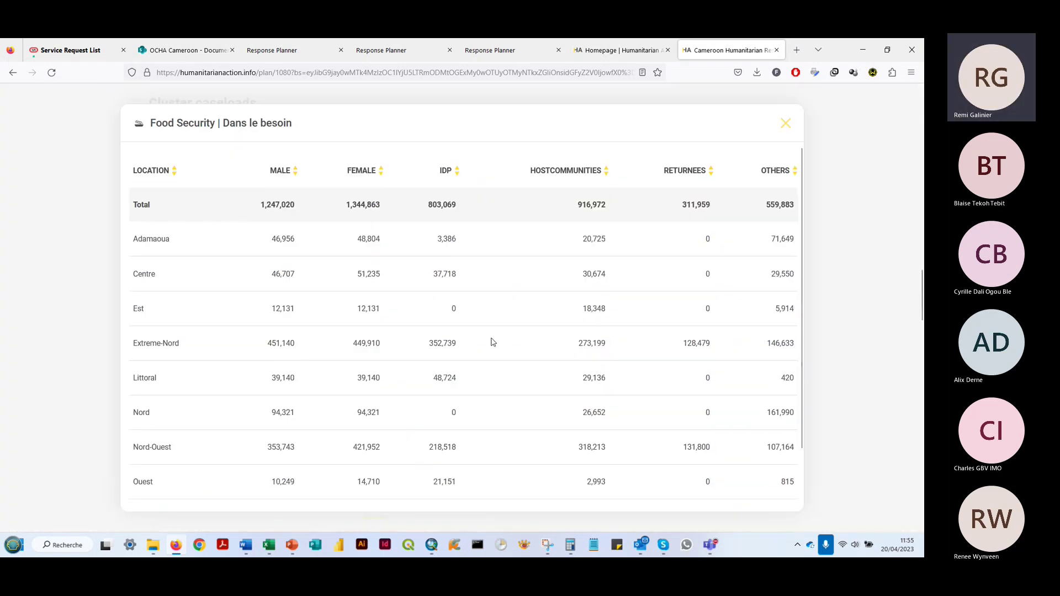
scroll(568, 253, "down", 3)
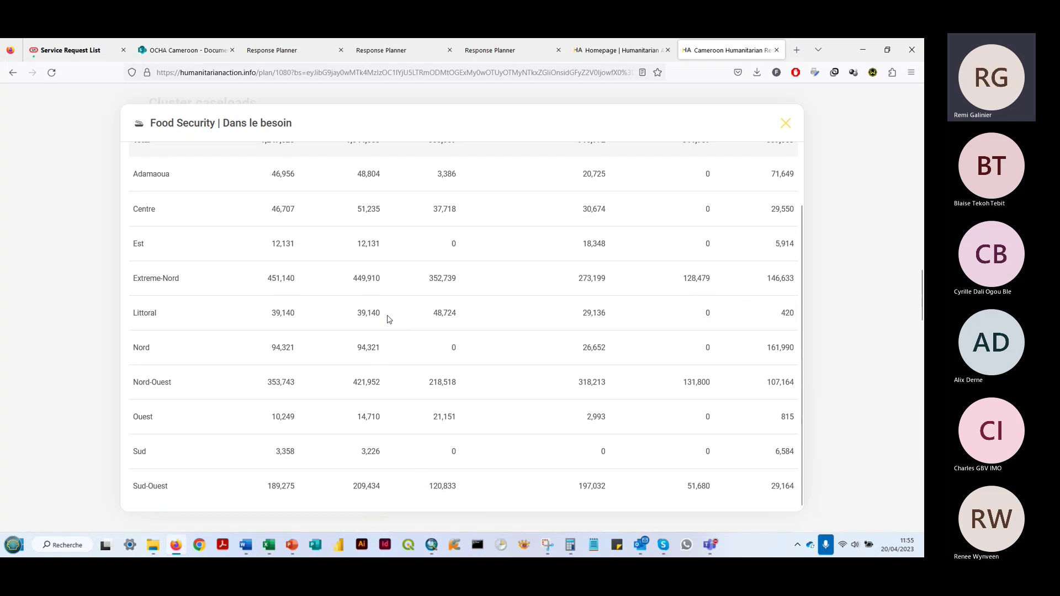
scroll(359, 342, "up", 3)
Close the Food Security breakdown and view the Food Security sector objectives in the planner.
left_click(785, 123)
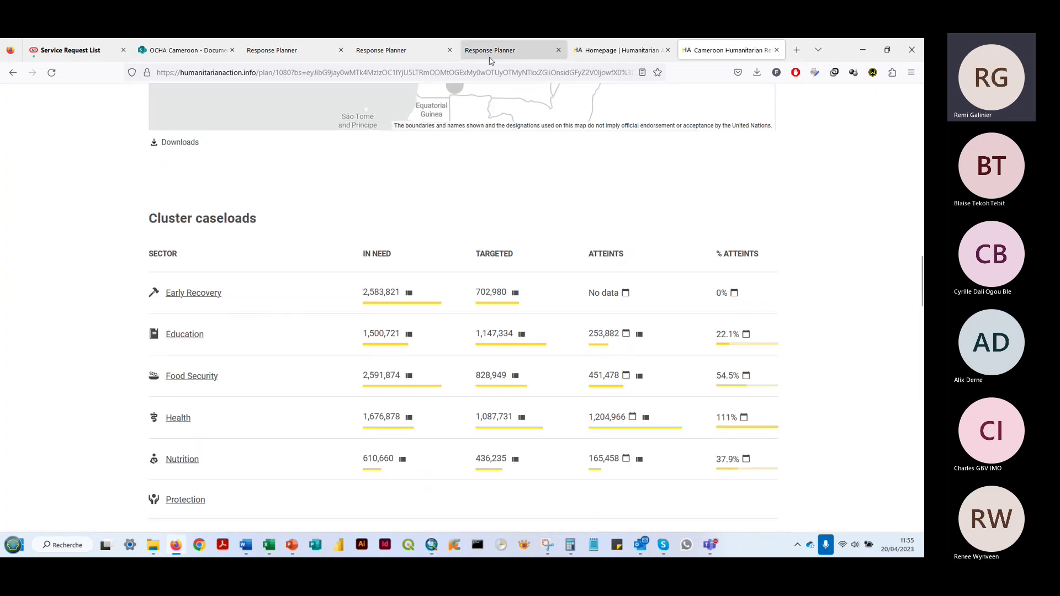
left_click(389, 50)
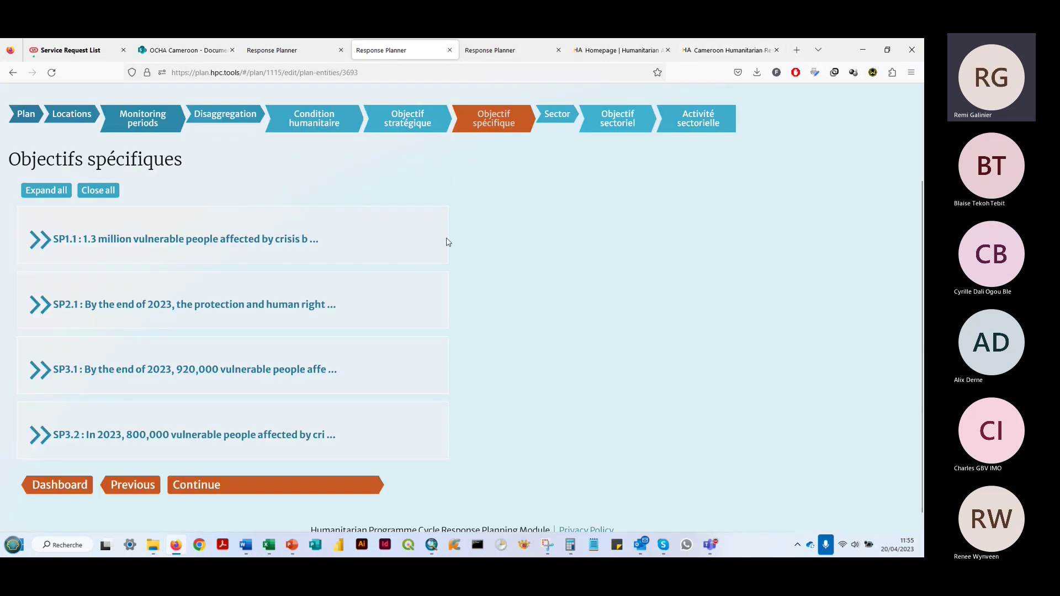
left_click(633, 123)
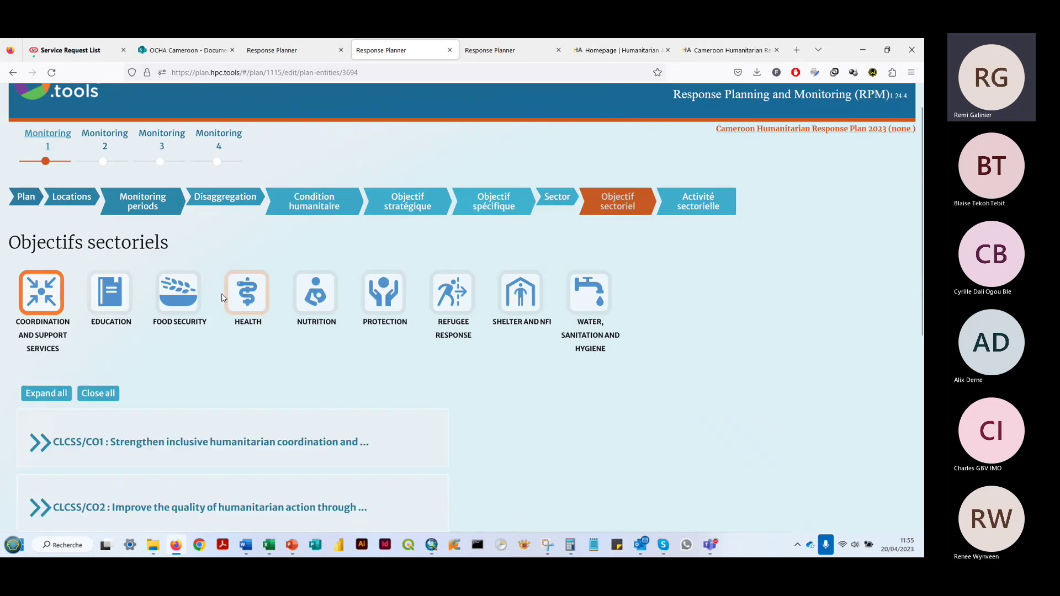
left_click(197, 296)
scroll(204, 265, "down", 2)
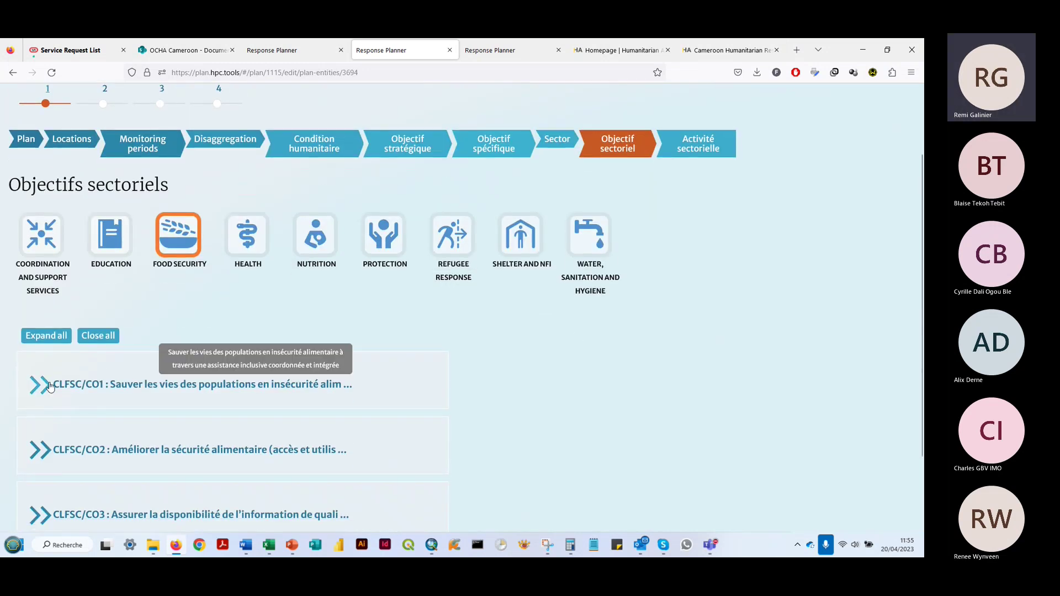
Open the Sectors step's detailed settings and show the Food Security sector details.
left_click(557, 141)
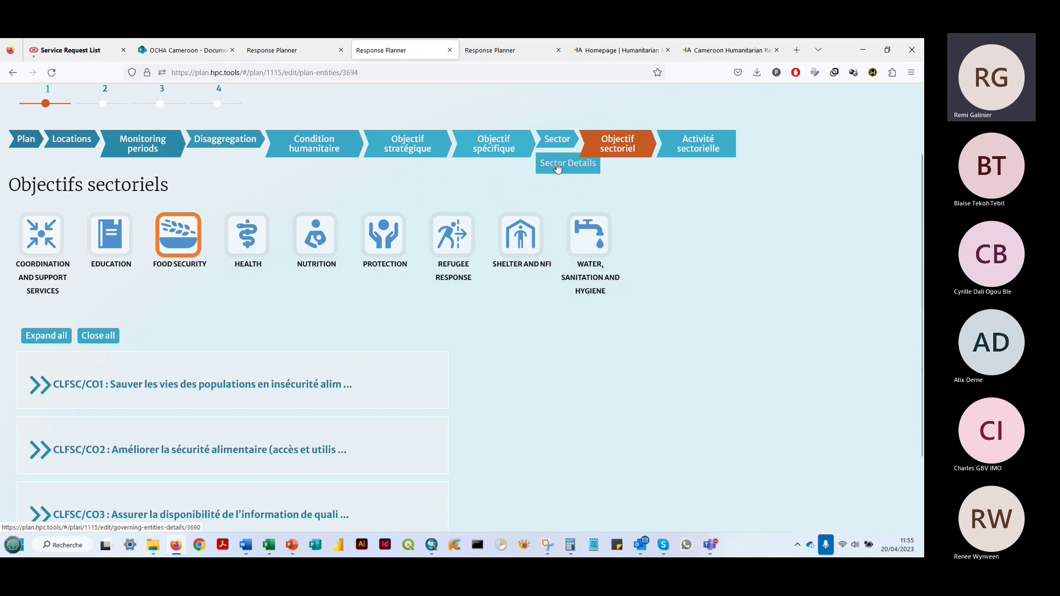
scroll(245, 371, "down", 7)
scroll(208, 339, "up", 6)
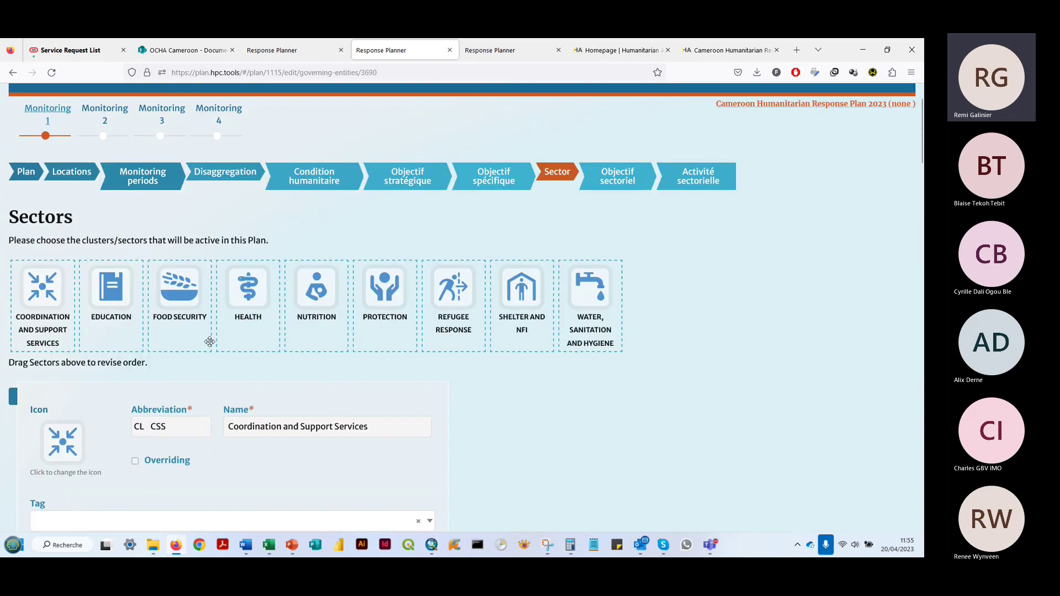
mouse_move(558, 174)
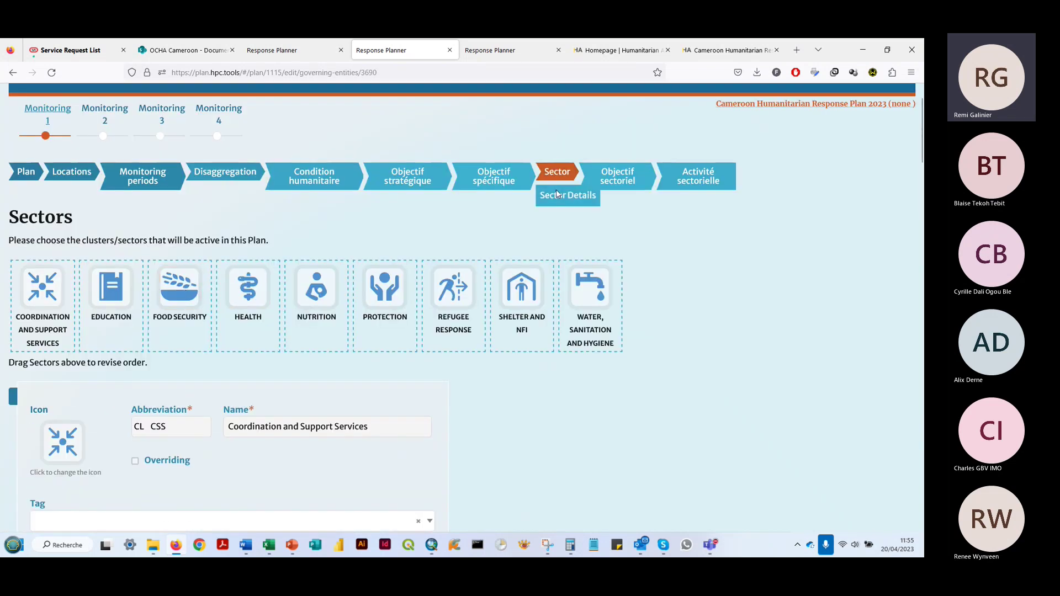
left_click(560, 196)
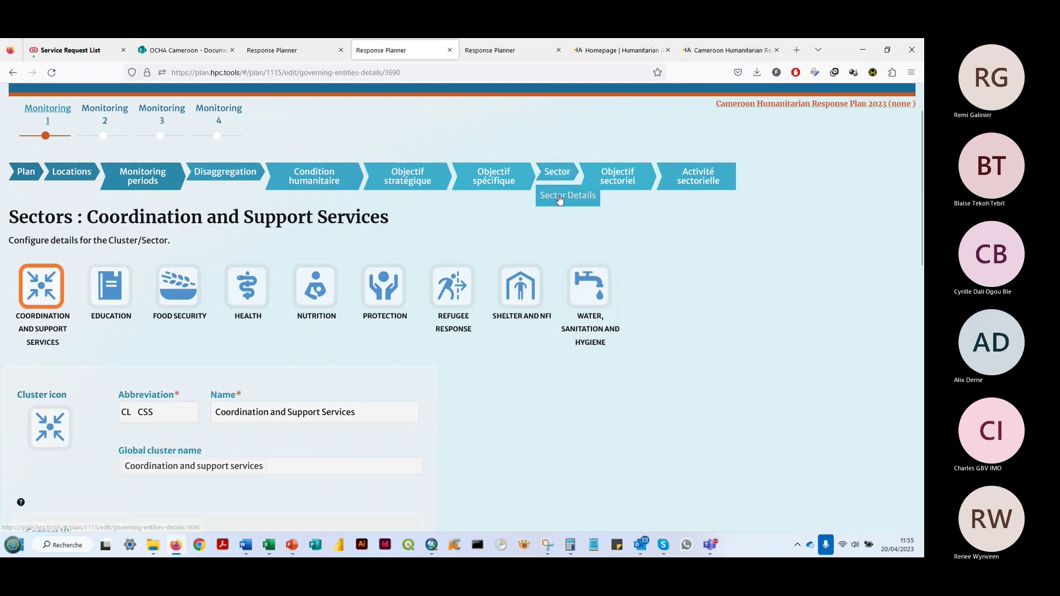
left_click(190, 300)
scroll(184, 326, "down", 4)
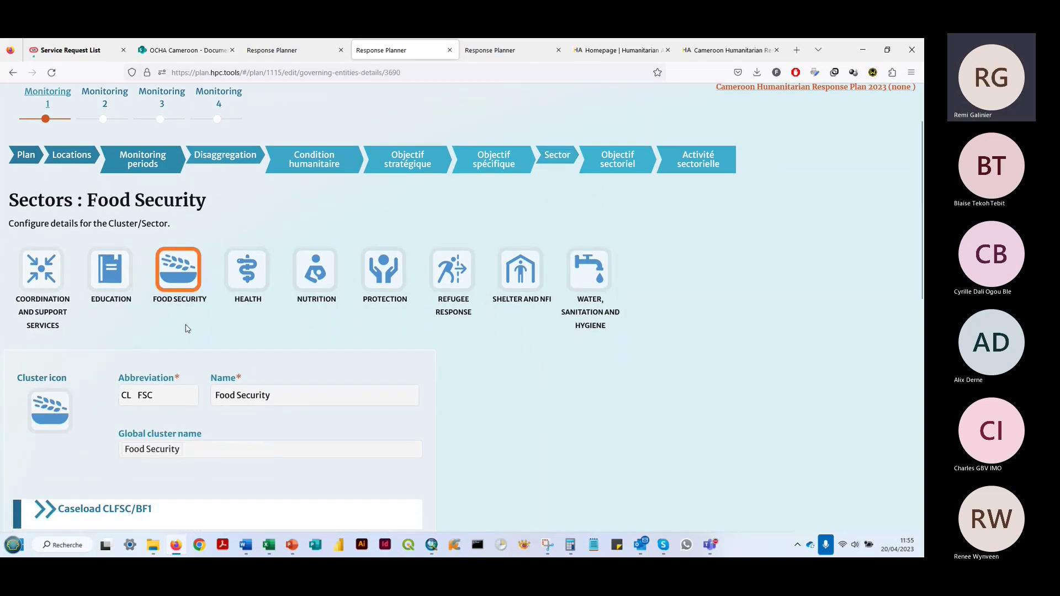
Review caseload CLFSC/BF1's regional disaggregated goals (3234559 in need), then return to the plan page.
left_click(47, 295)
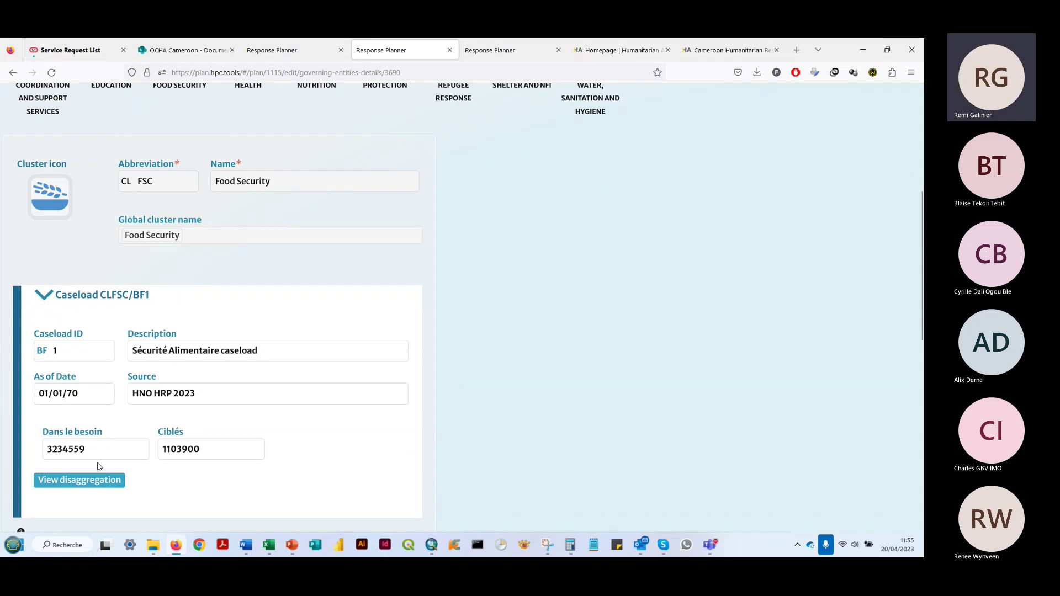
left_click(79, 480)
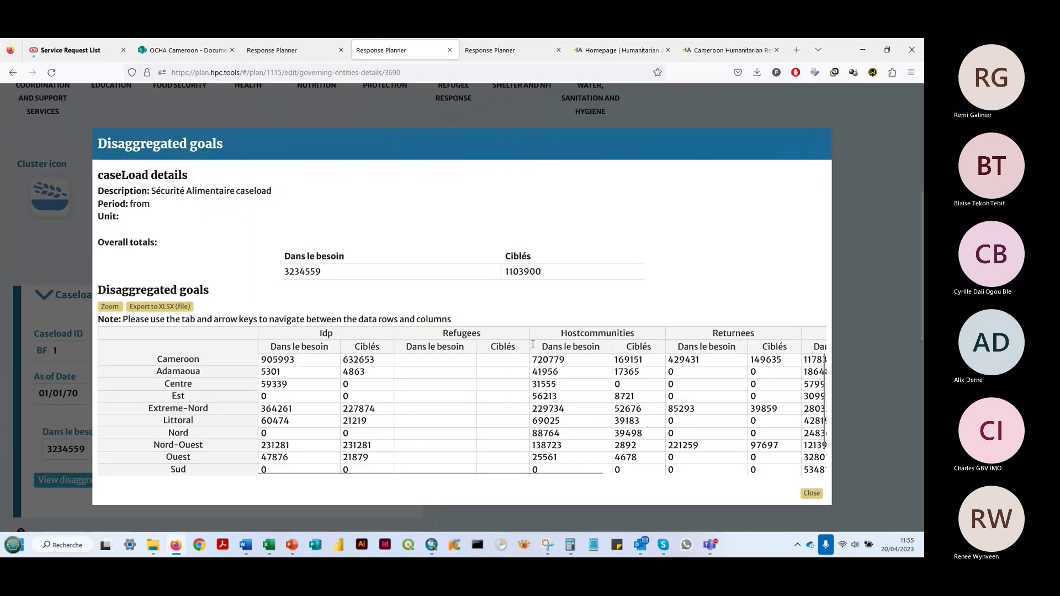
scroll(643, 445, "down", 1)
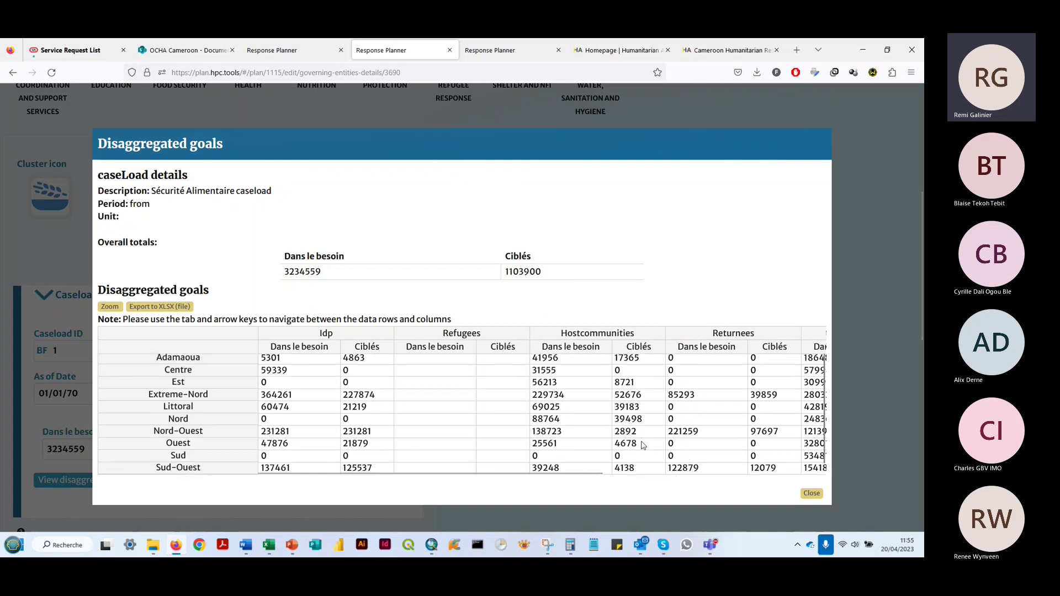
scroll(643, 445, "up", 1)
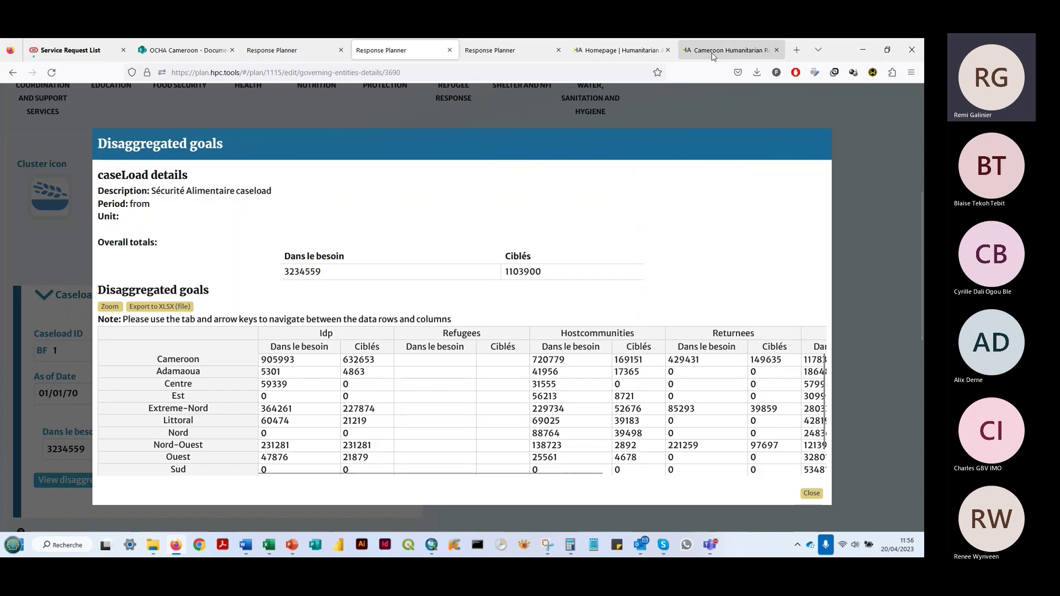
left_click(729, 50)
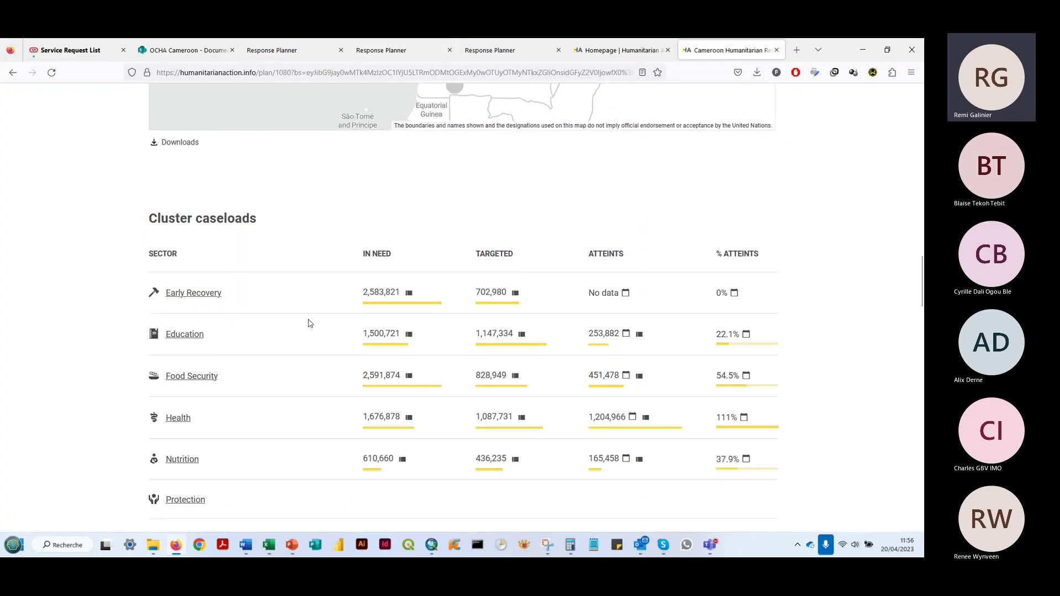
left_click(409, 376)
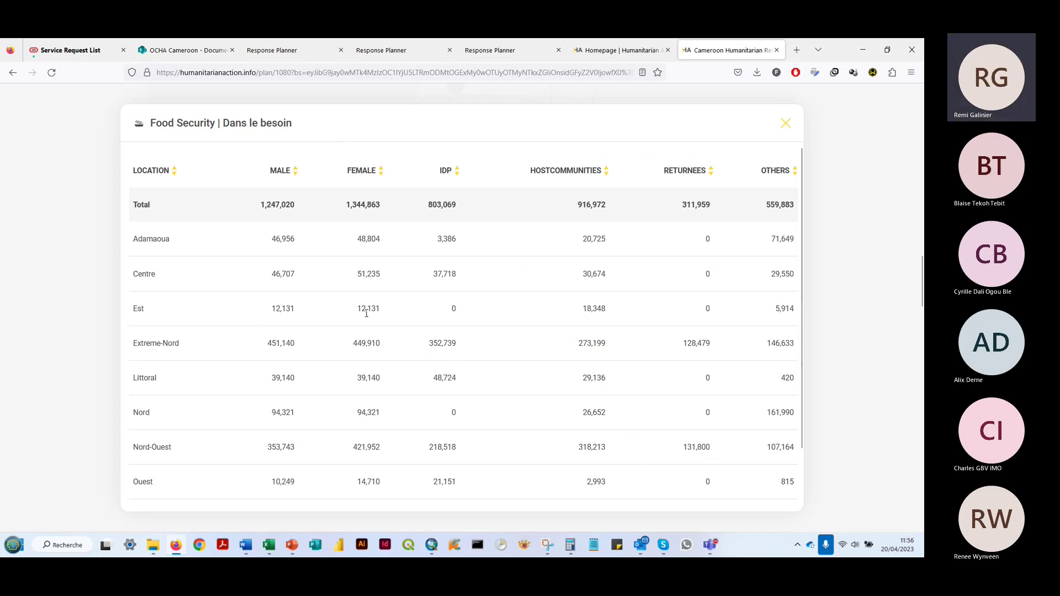
left_click(789, 128)
scroll(462, 307, "down", 8)
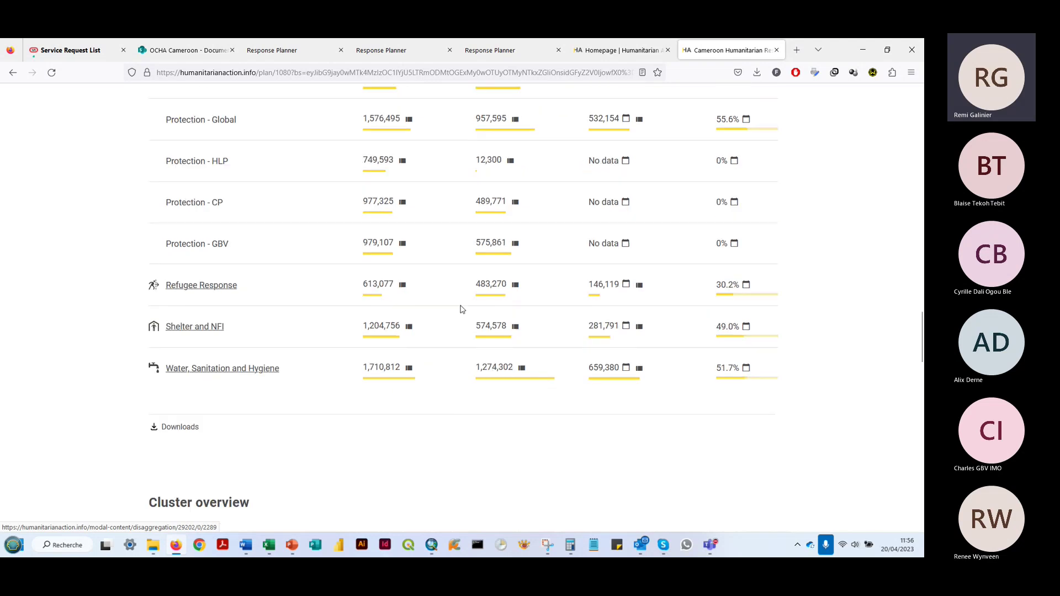
scroll(414, 333, "down", 5)
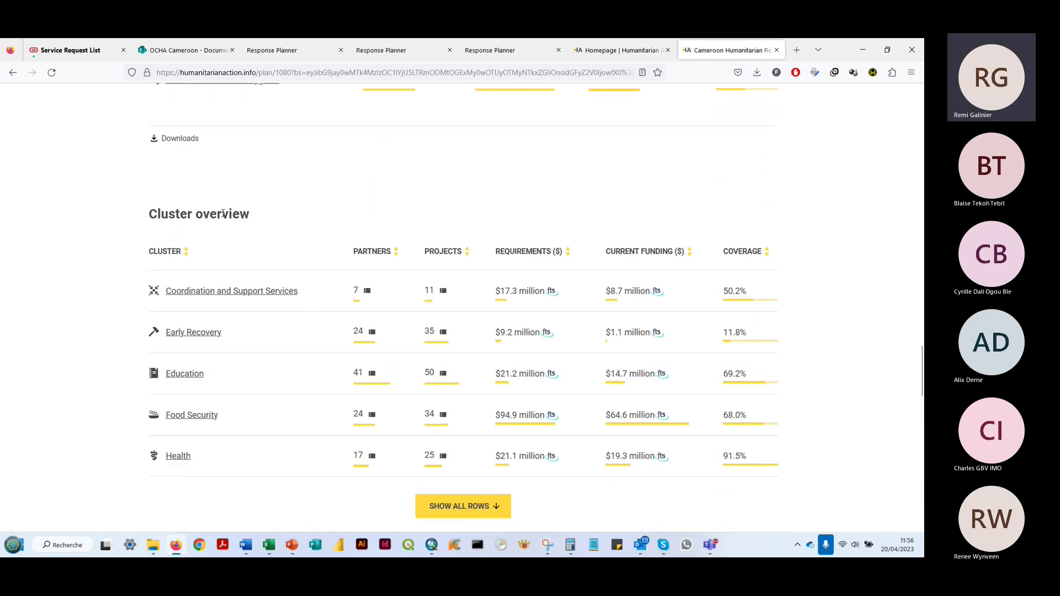
scroll(348, 319, "down", 1)
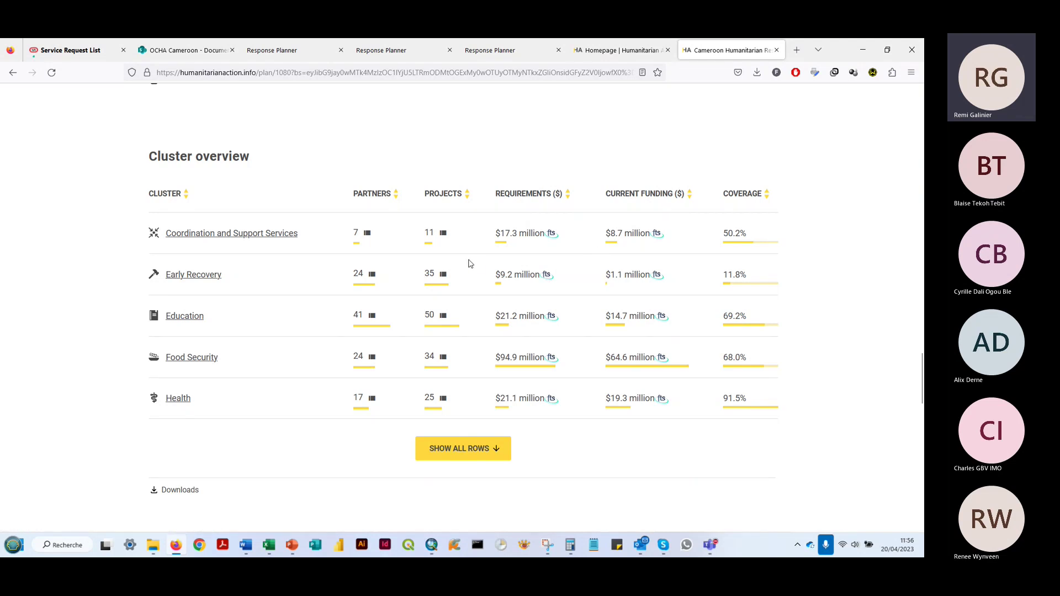
scroll(513, 275, "up", 12)
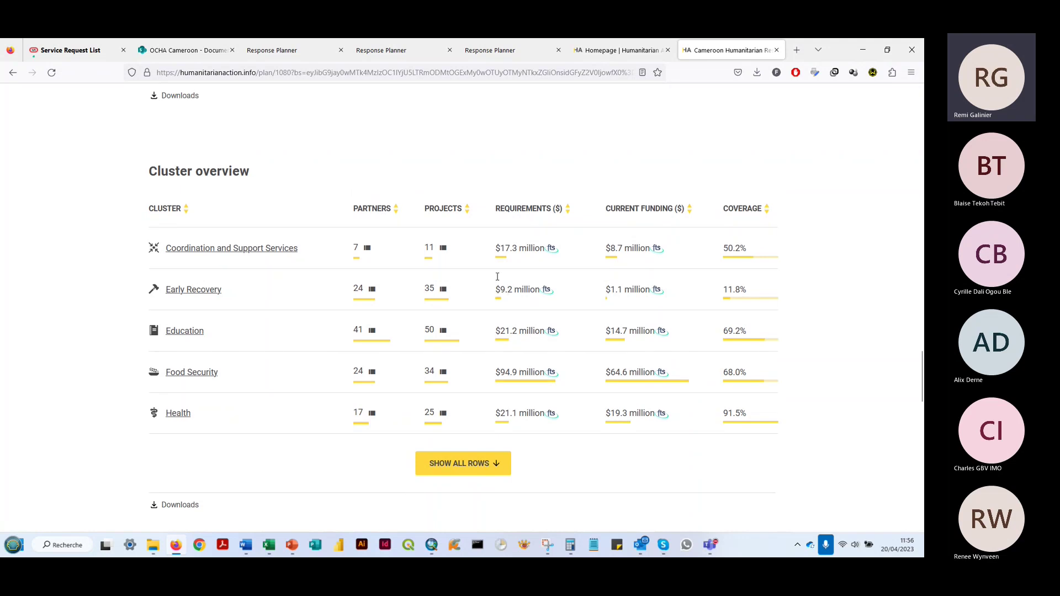
scroll(494, 278, "up", 10)
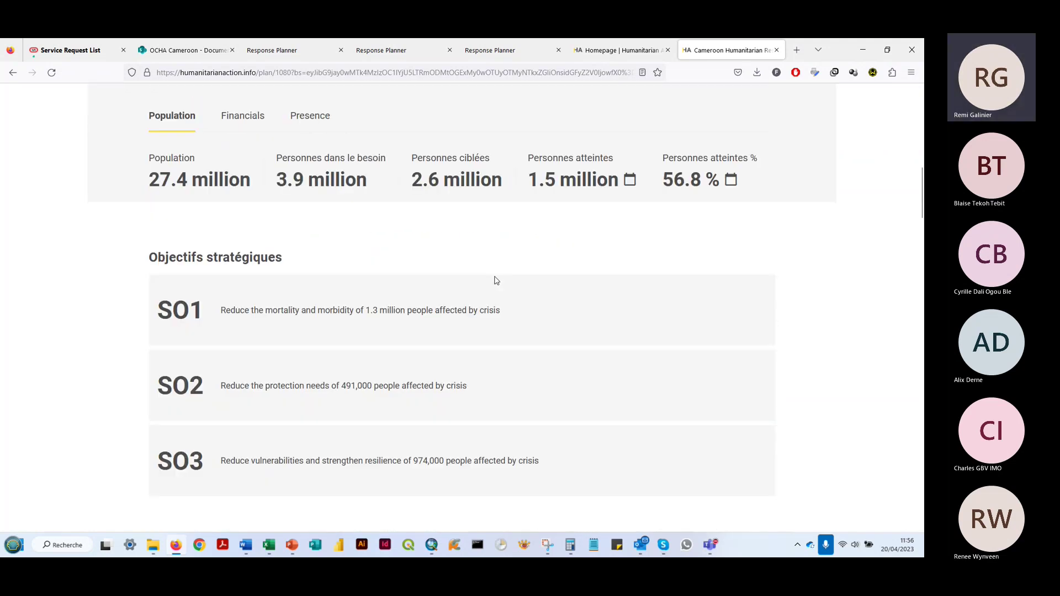
Open the Refugee Response cluster page from the Clusters list.
left_click(242, 316)
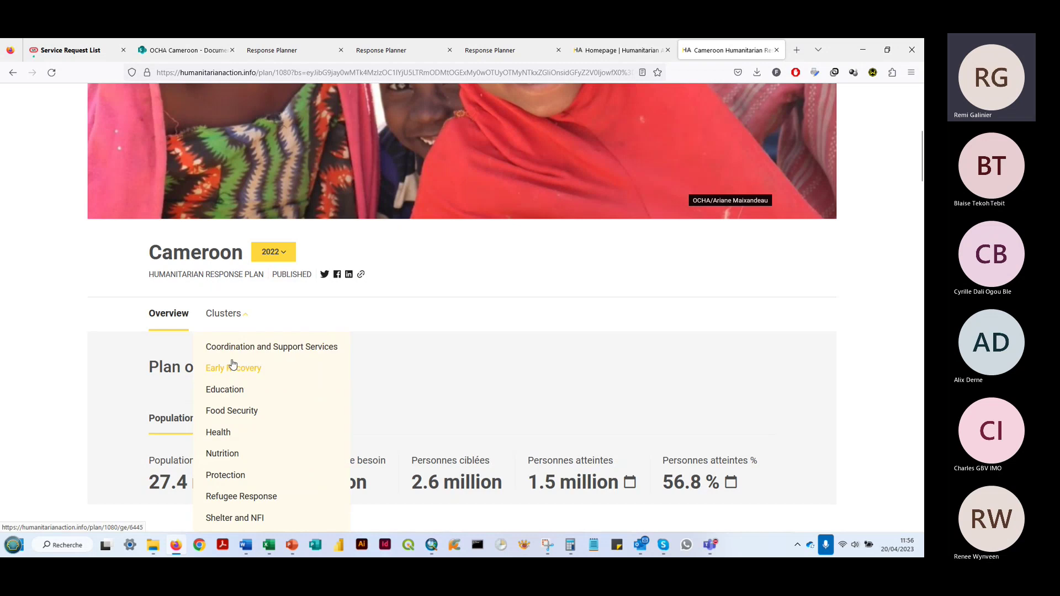
left_click(247, 498)
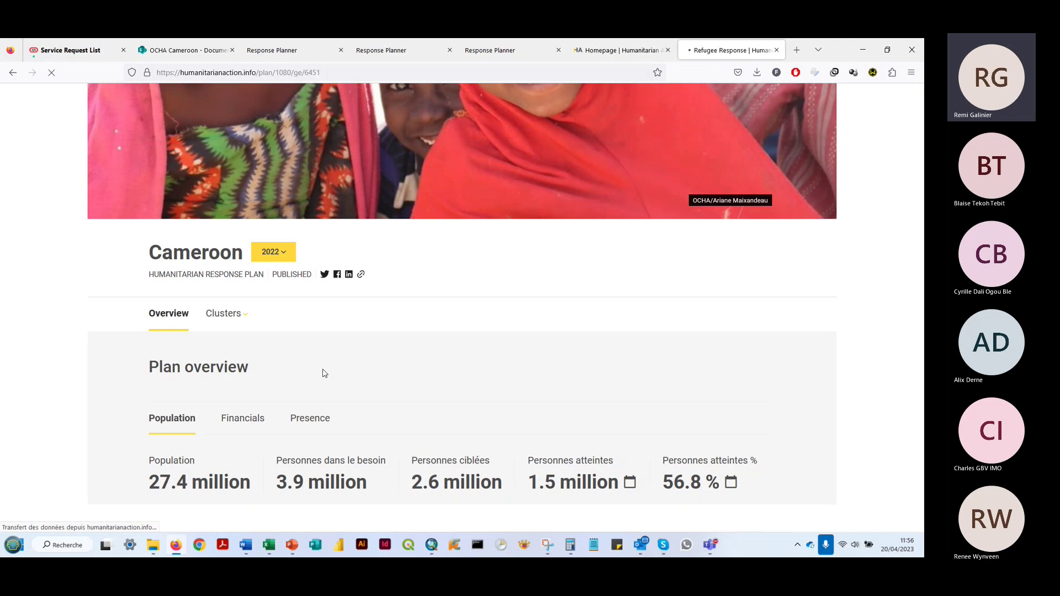
scroll(320, 209, "down", 6)
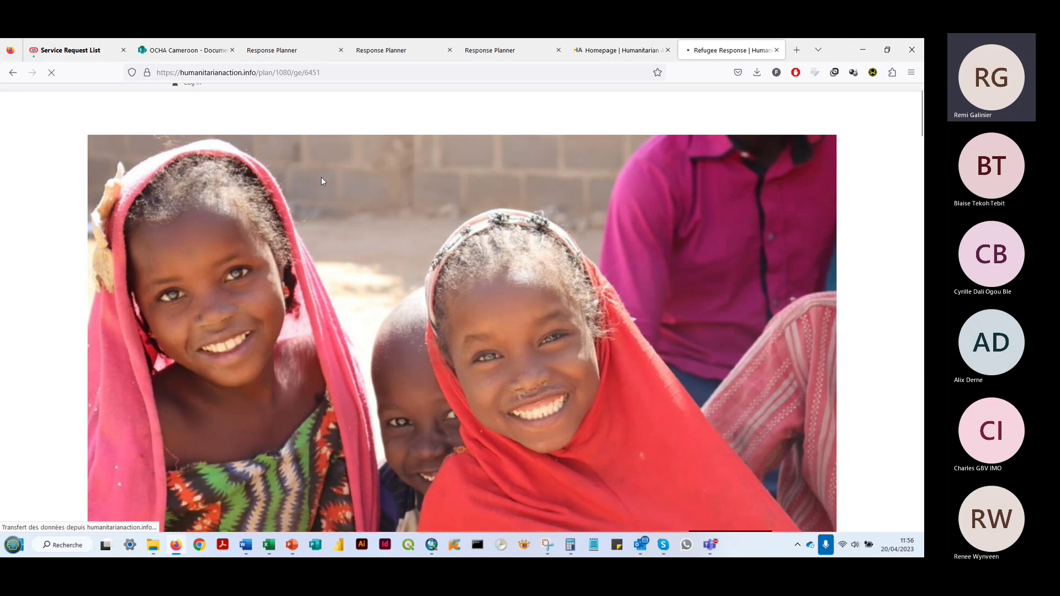
scroll(213, 184, "down", 3)
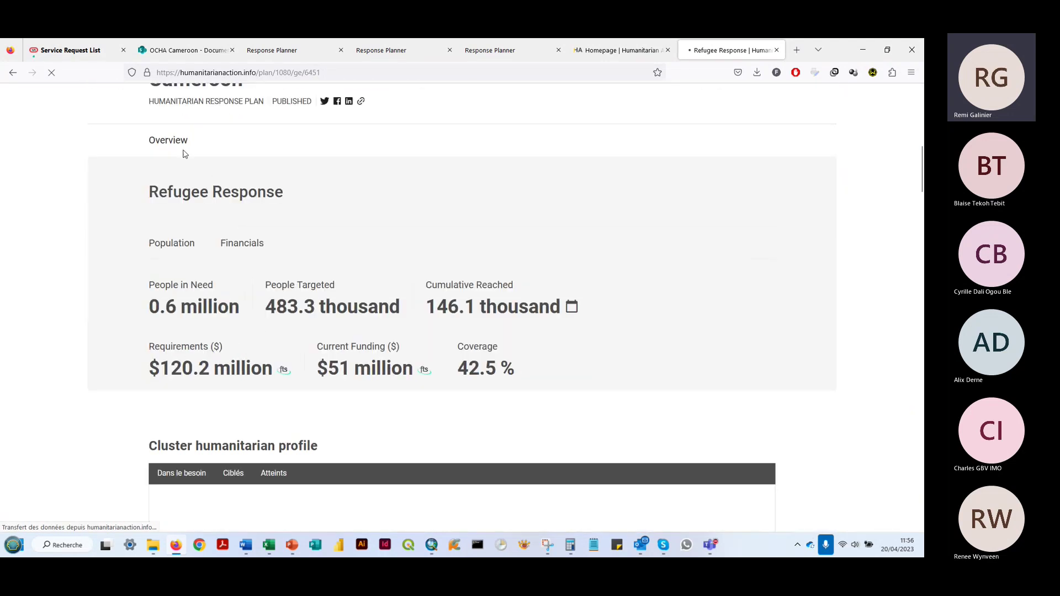
scroll(464, 374, "down", 5)
Review Refugee Response figures: 0.6 million in need, 483.3 thousand targeted, 146.1 thousand reached.
scroll(464, 373, "up", 8)
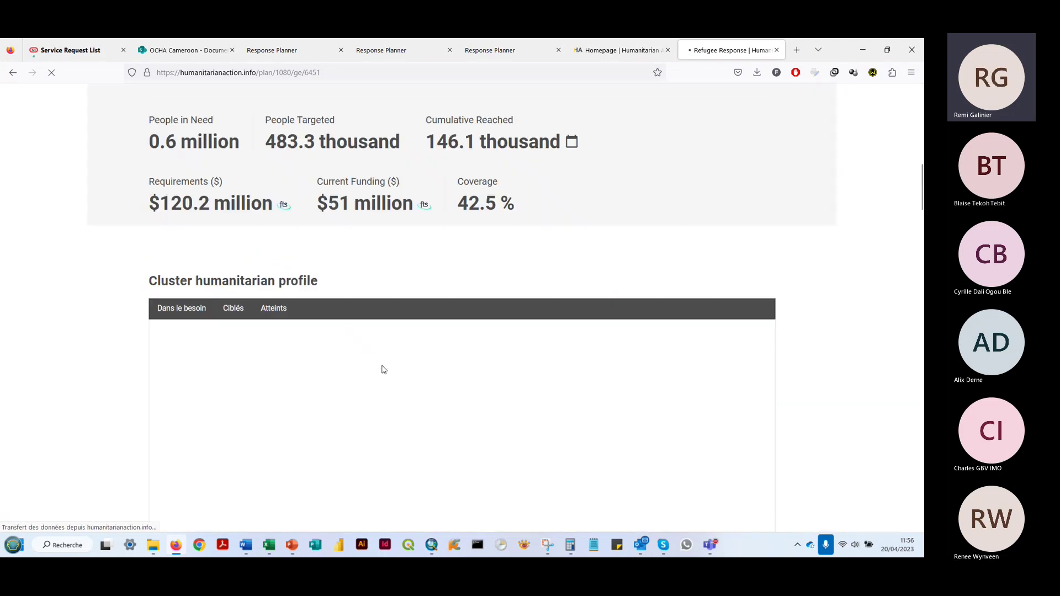
scroll(283, 365, "down", 4)
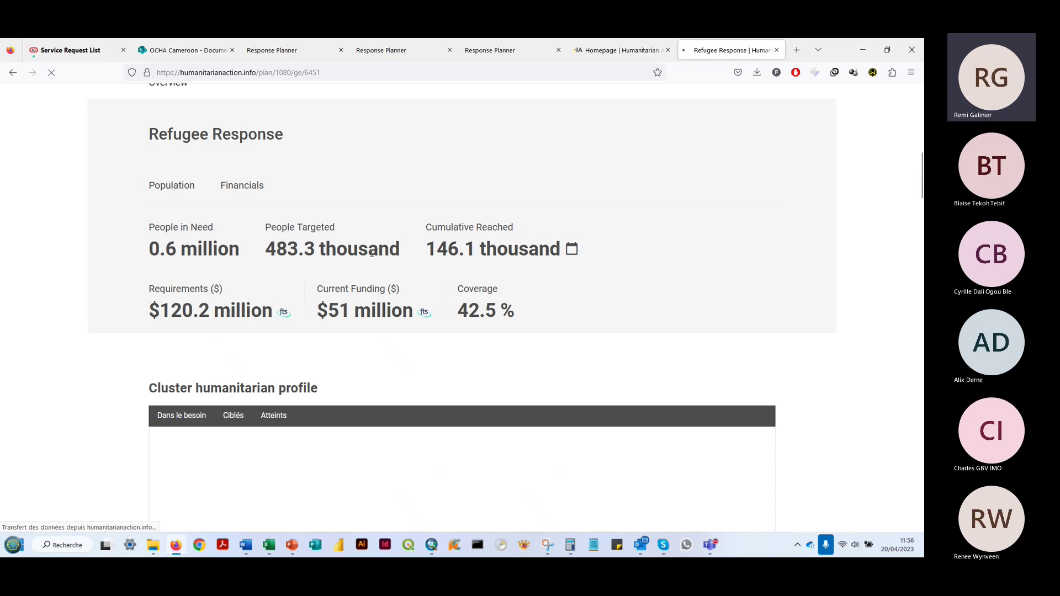
scroll(361, 239, "down", 4)
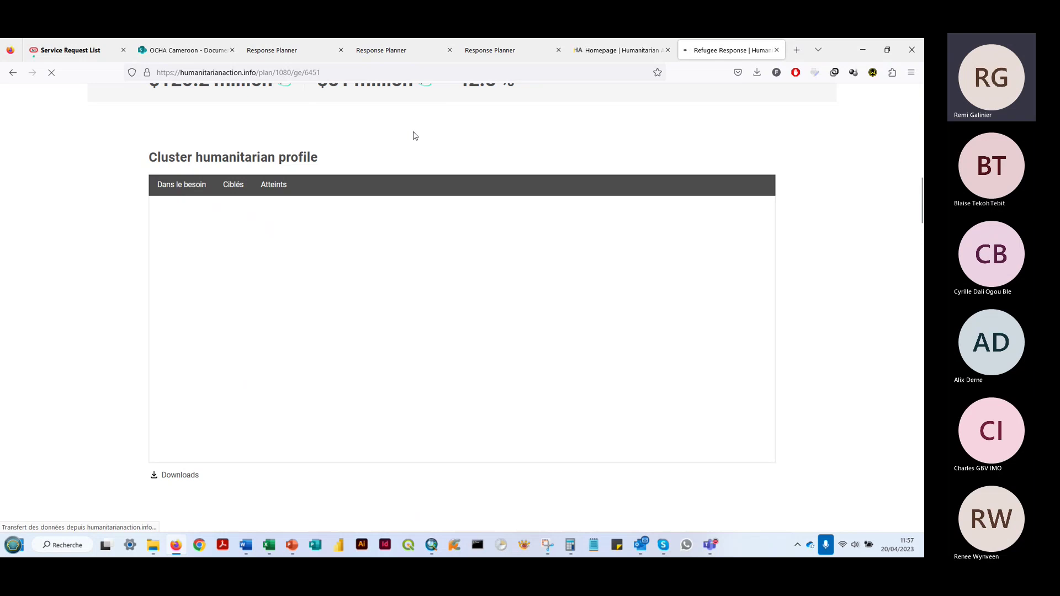
scroll(428, 156, "down", 3)
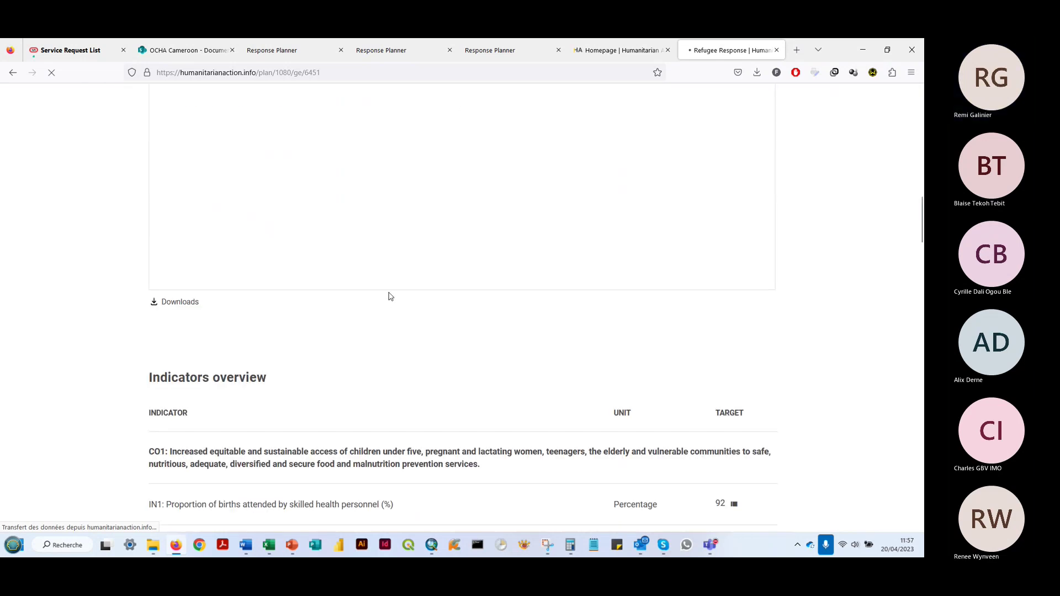
scroll(389, 296, "up", 3)
scroll(386, 291, "up", 1)
scroll(736, 286, "down", 1)
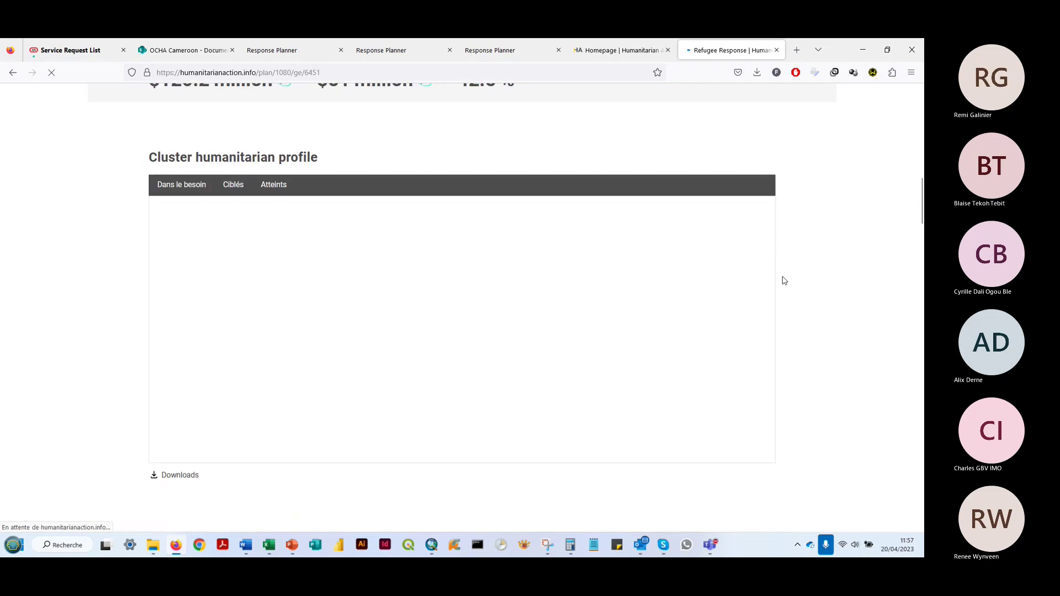
scroll(783, 278, "up", 10)
scroll(796, 252, "up", 3)
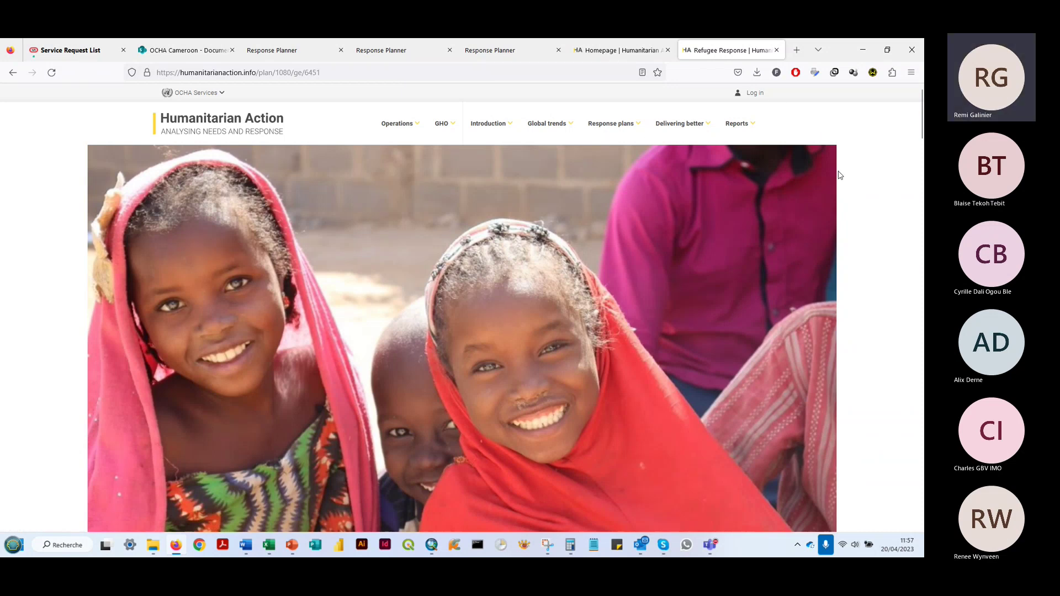
scroll(776, 160, "down", 1)
scroll(625, 143, "up", 2)
scroll(254, 253, "down", 7)
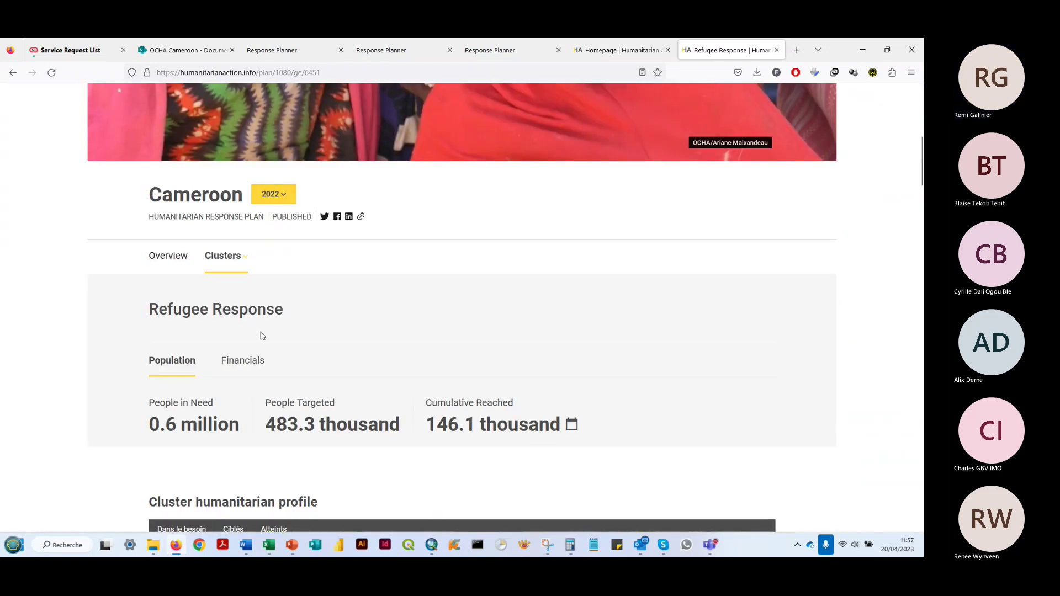
Open the Shelter and NFI cluster page, keep the 2022 plan year, and select the page address.
left_click(236, 257)
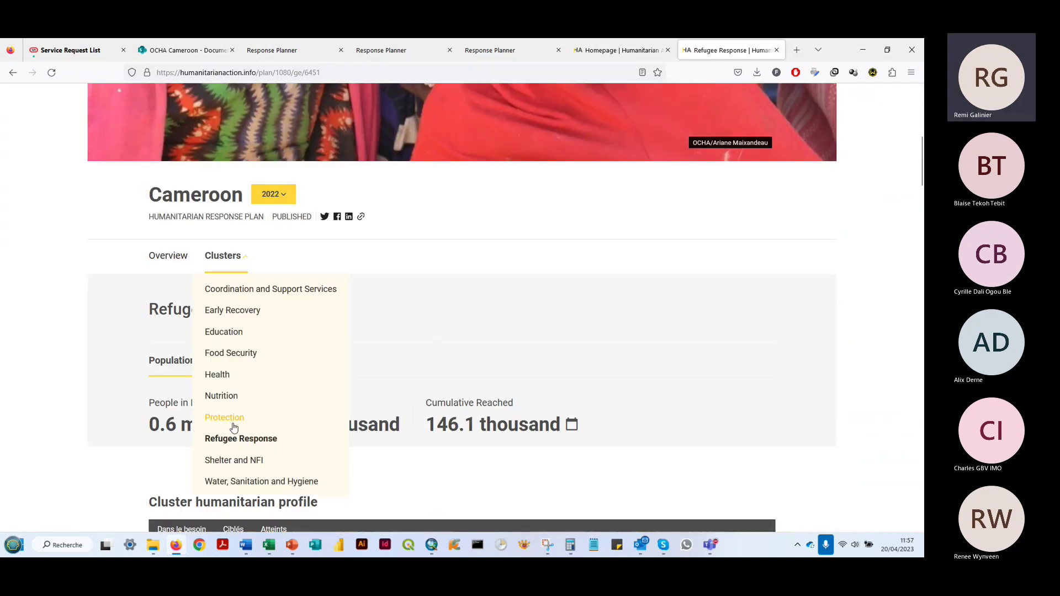
left_click(237, 458)
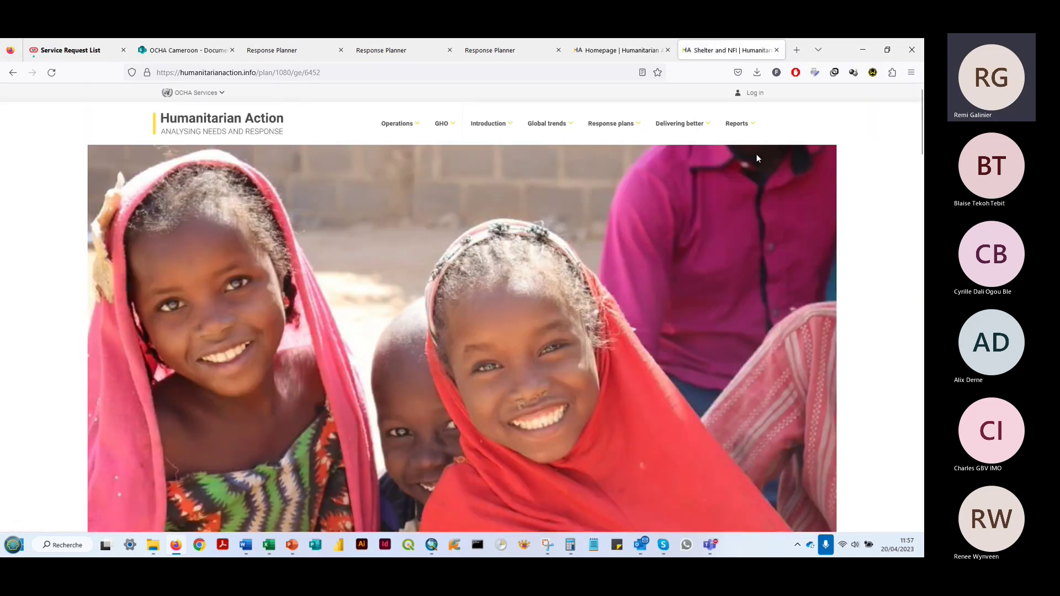
scroll(274, 387, "down", 6)
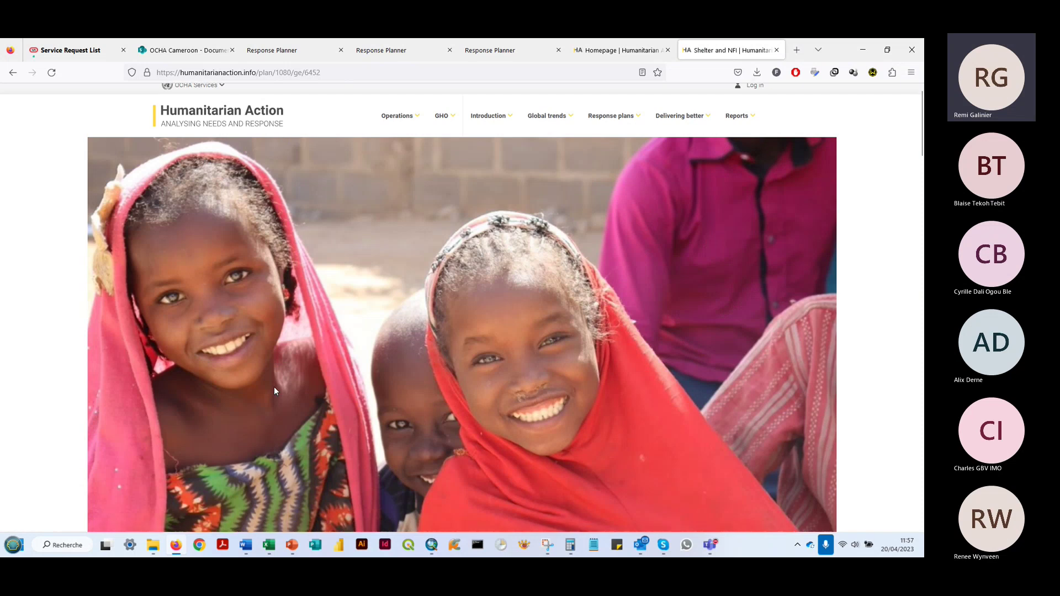
left_click(274, 252)
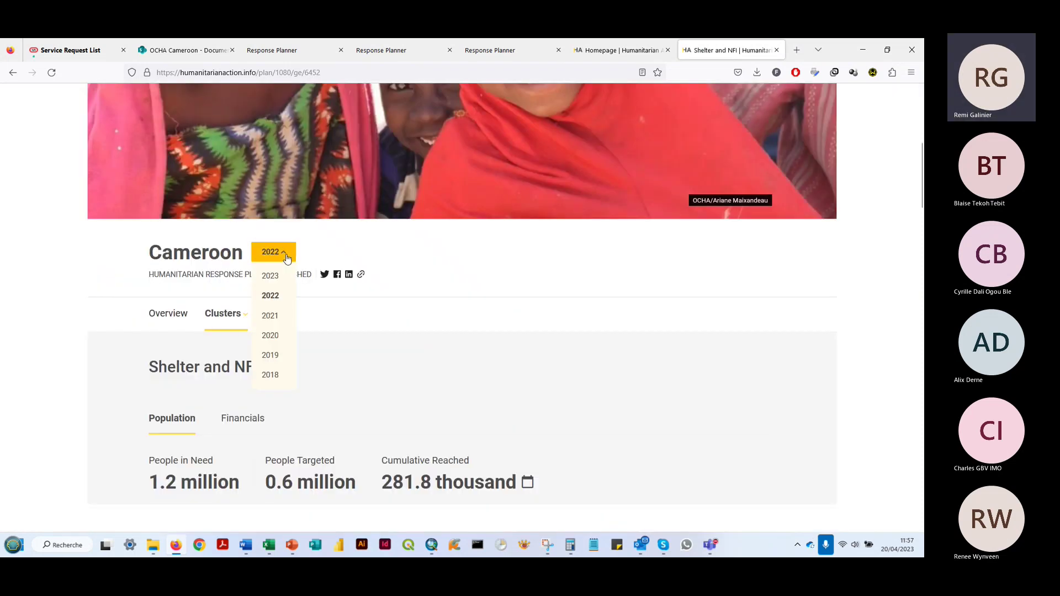
left_click(334, 255)
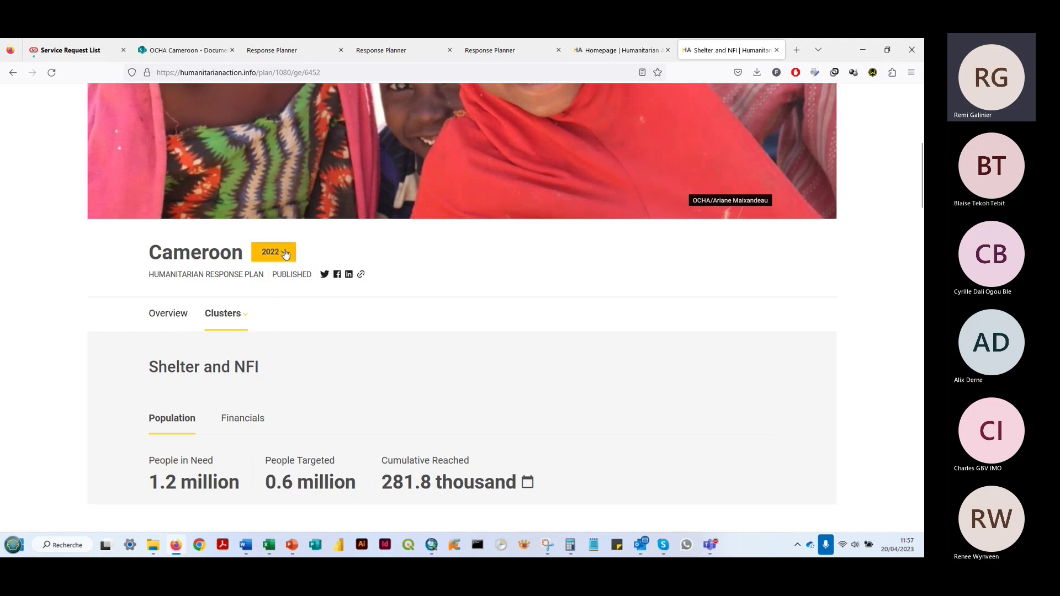
scroll(371, 433, "down", 5)
scroll(369, 430, "up", 8)
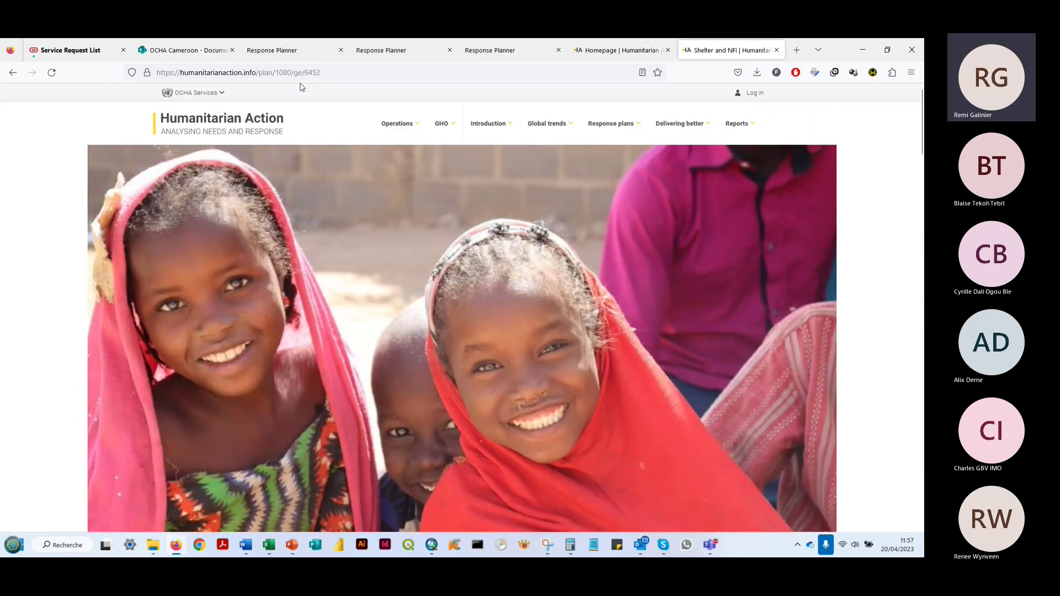
left_click(334, 70)
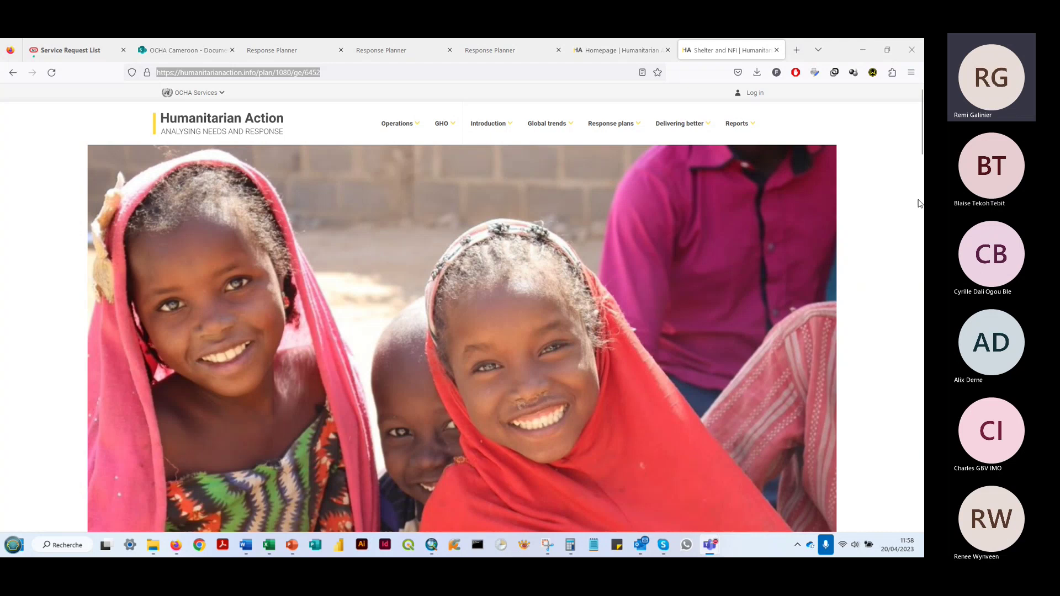
Show people reached (281.8 thousand) on the Shelter and NFI cluster map.
left_click(839, 232)
scroll(693, 253, "down", 12)
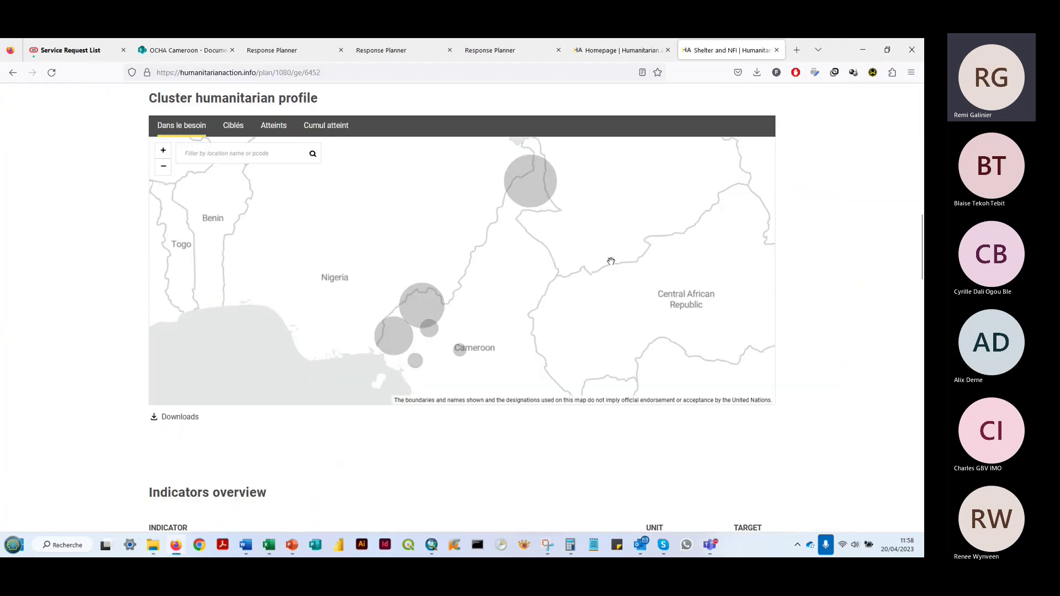
scroll(523, 240, "up", 6)
scroll(435, 315, "down", 2)
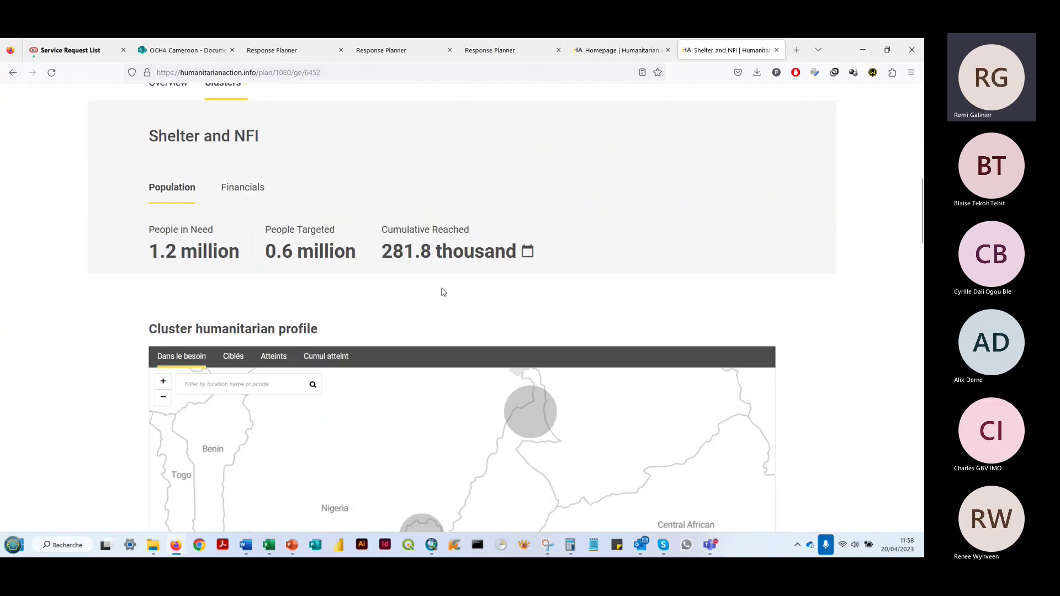
scroll(461, 287, "down", 3)
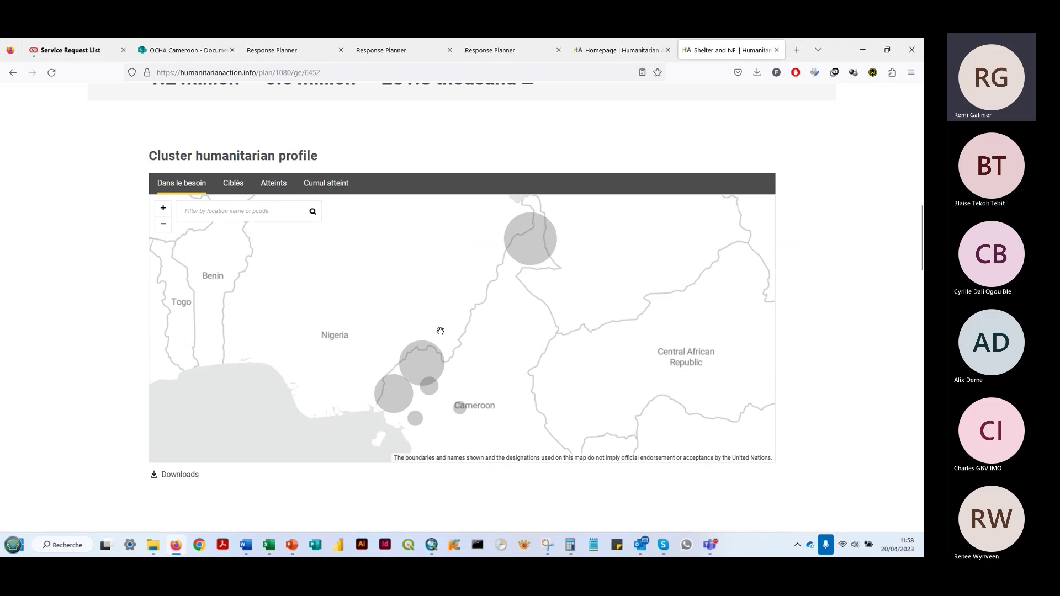
scroll(448, 331, "up", 1)
scroll(479, 373, "down", 2)
scroll(479, 373, "down", 1)
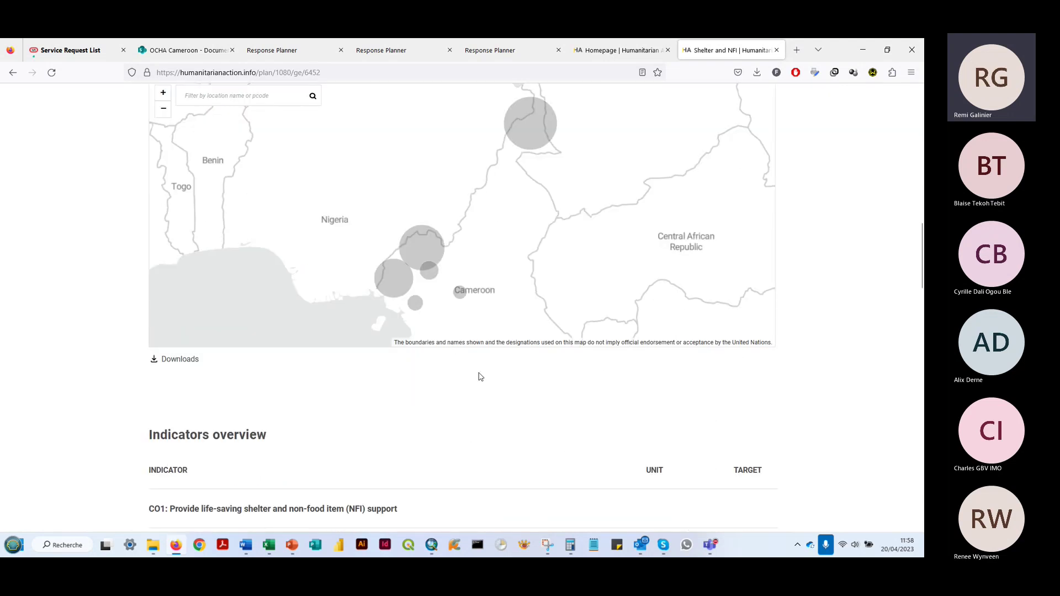
scroll(436, 394, "up", 1)
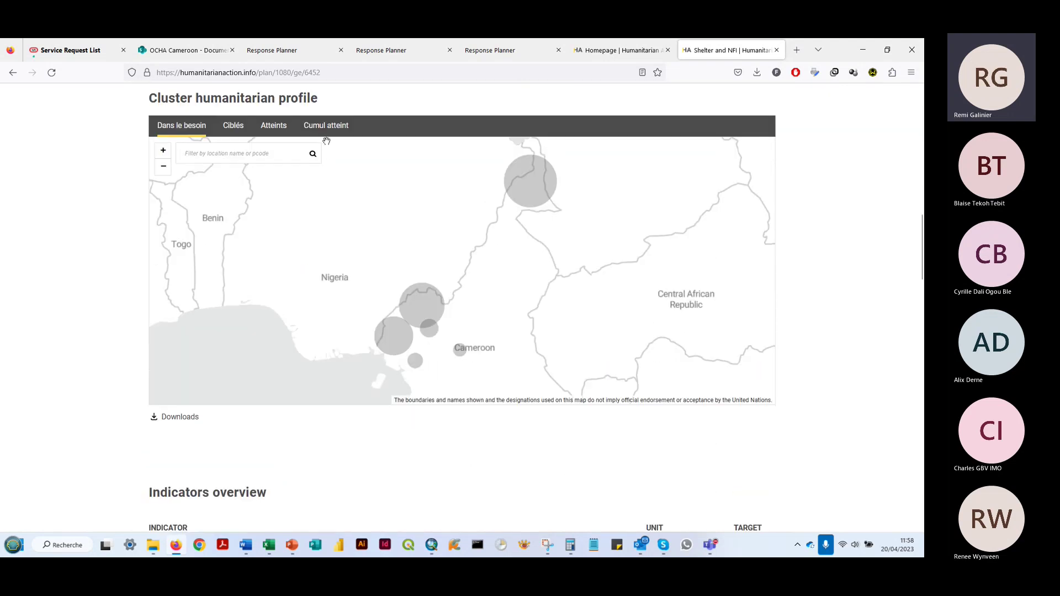
left_click(327, 127)
left_click(272, 125)
Scroll through the Shelter and NFI Indicators overview.
scroll(442, 326, "down", 4)
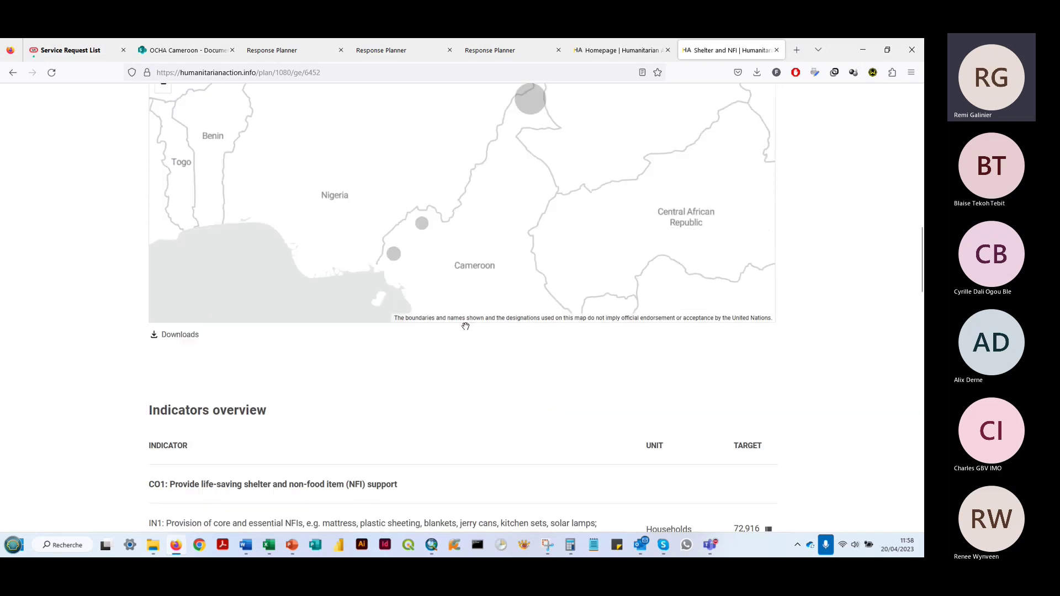
scroll(438, 329, "down", 2)
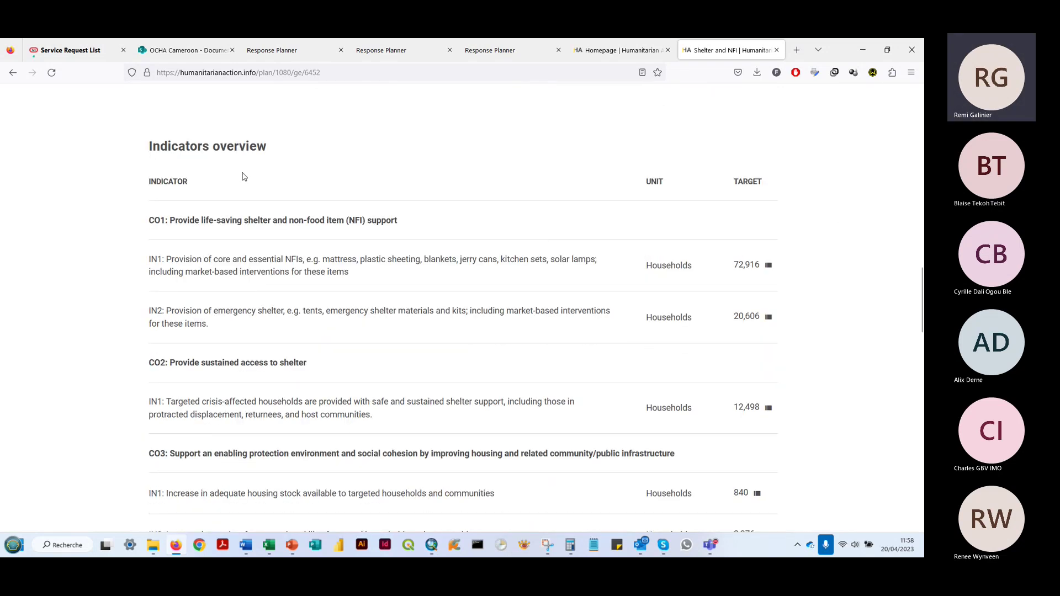
scroll(238, 320, "up", 3)
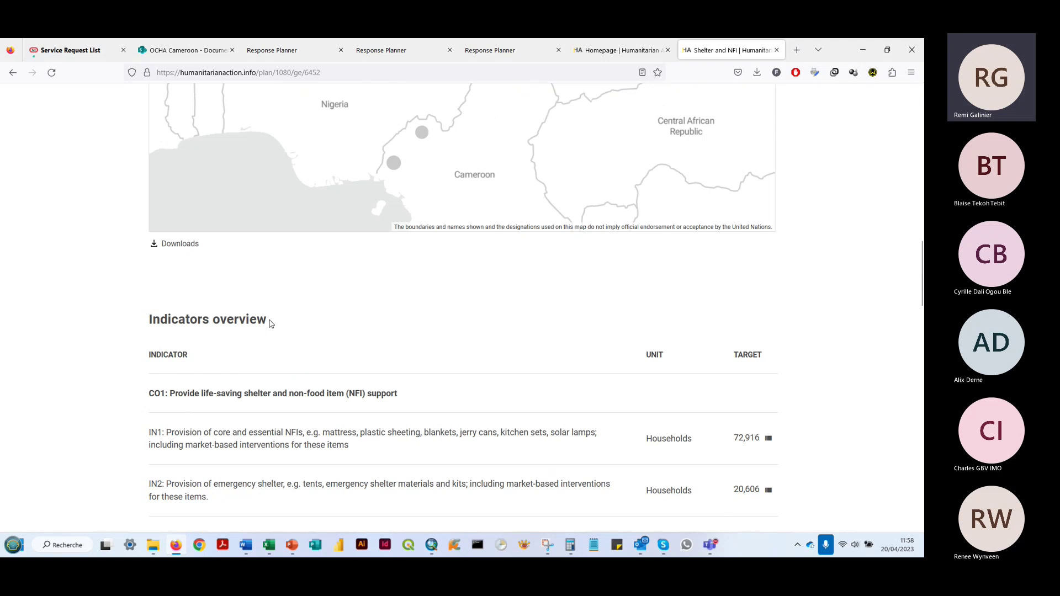
scroll(268, 321, "down", 3)
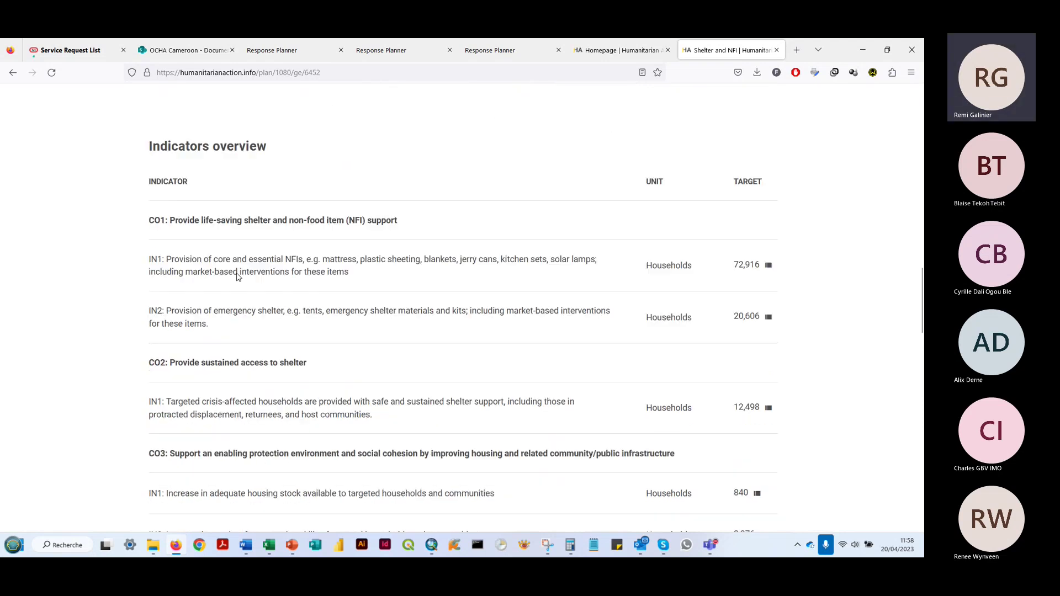
scroll(552, 238, "down", 7)
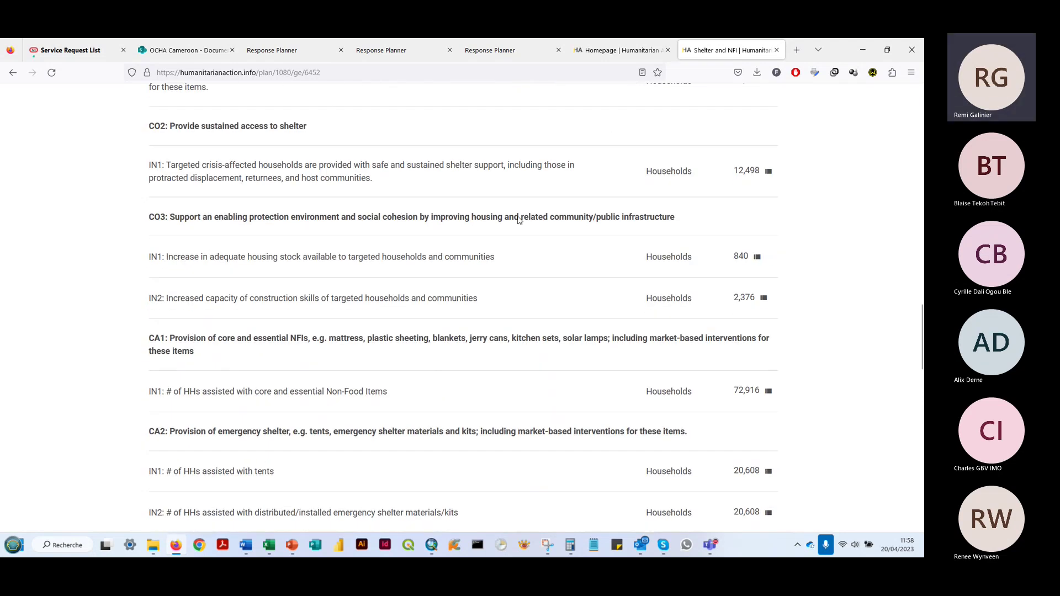
scroll(503, 265, "down", 6)
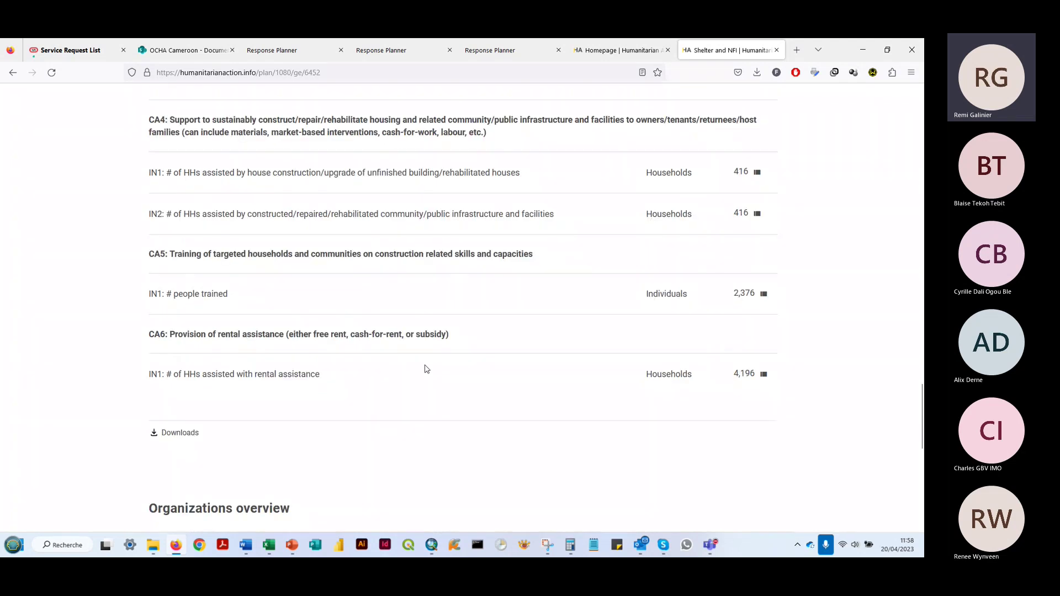
scroll(427, 369, "up", 2)
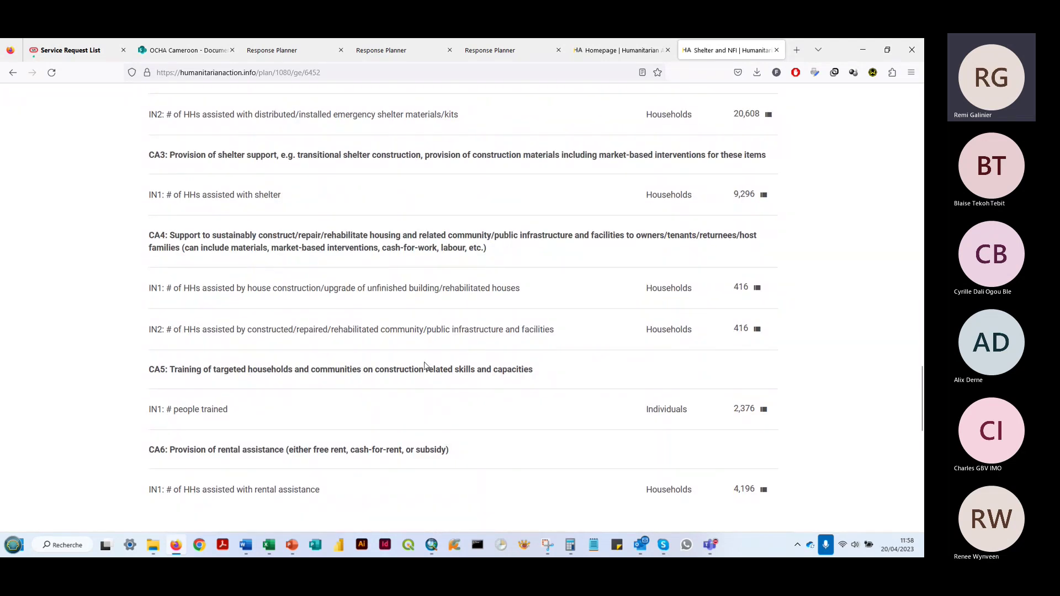
scroll(424, 365, "up", 10)
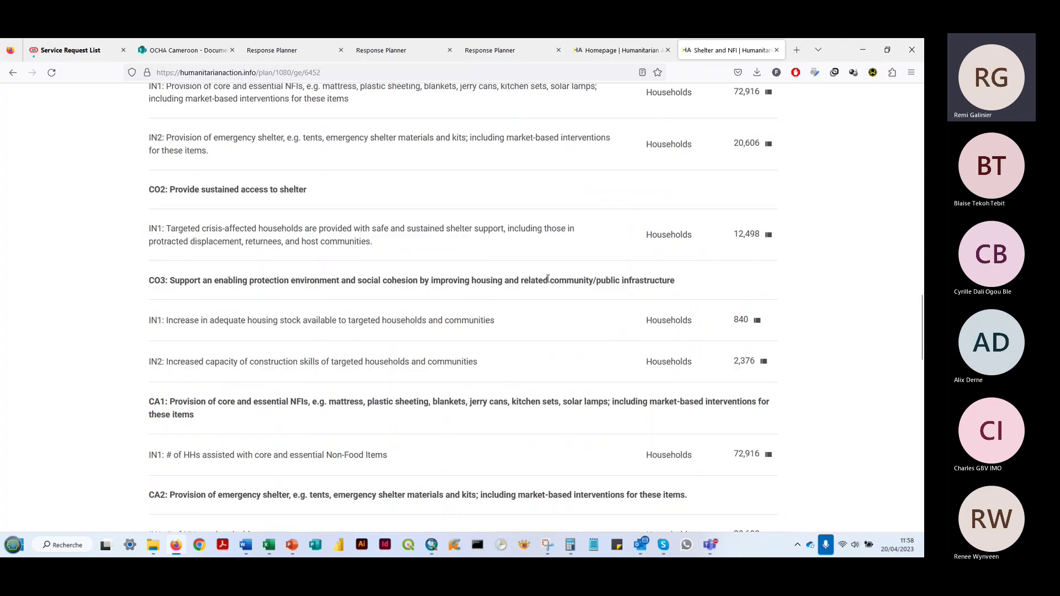
scroll(548, 279, "up", 1)
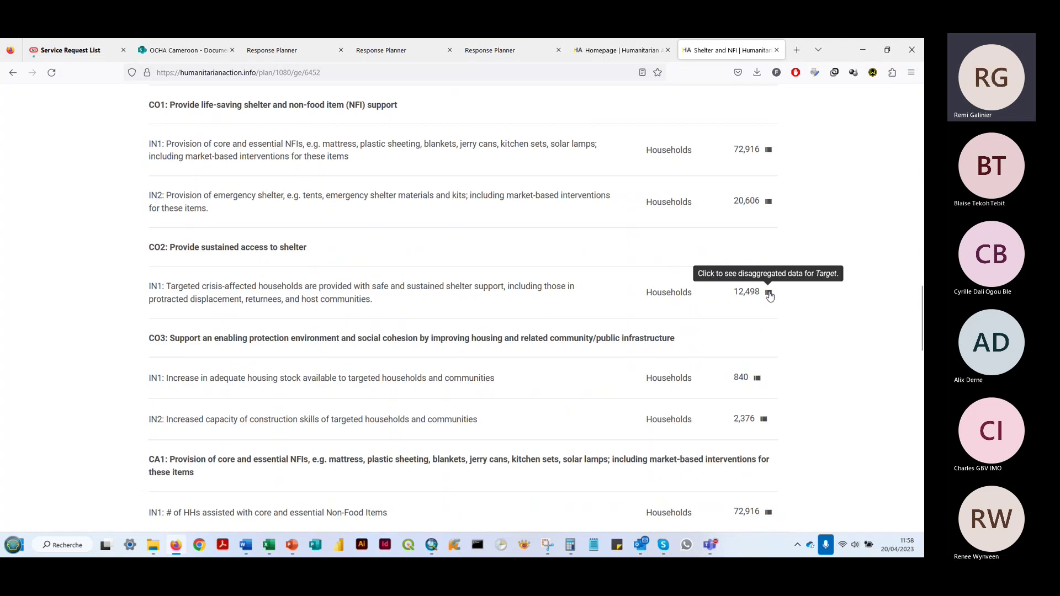
Check the 12,498 and 72,916 target breakdowns, both empty, and close them.
left_click(768, 293)
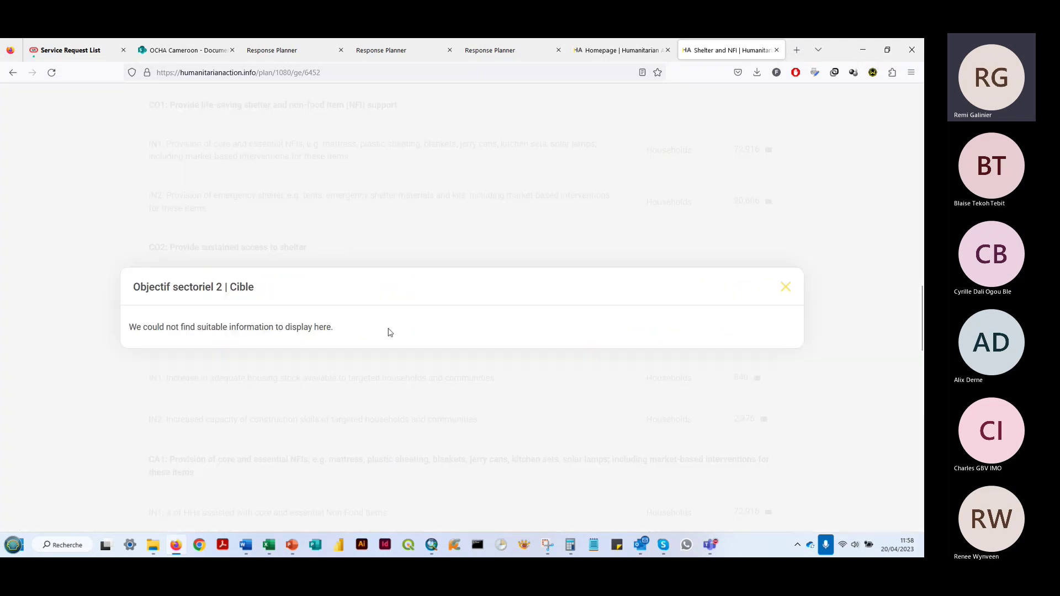
left_click(785, 287)
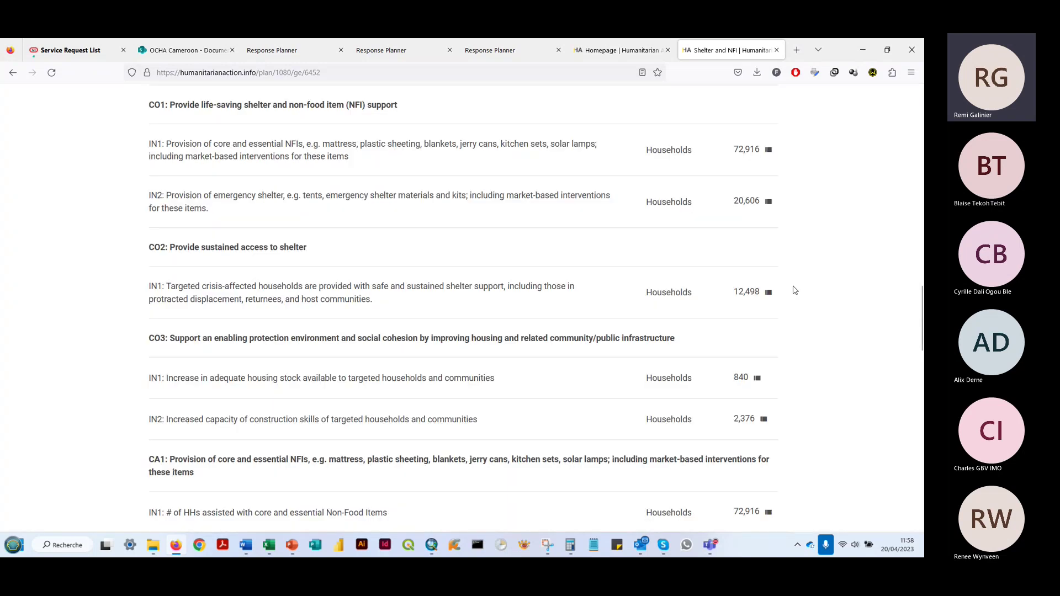
scroll(795, 291, "up", 5)
left_click(769, 437)
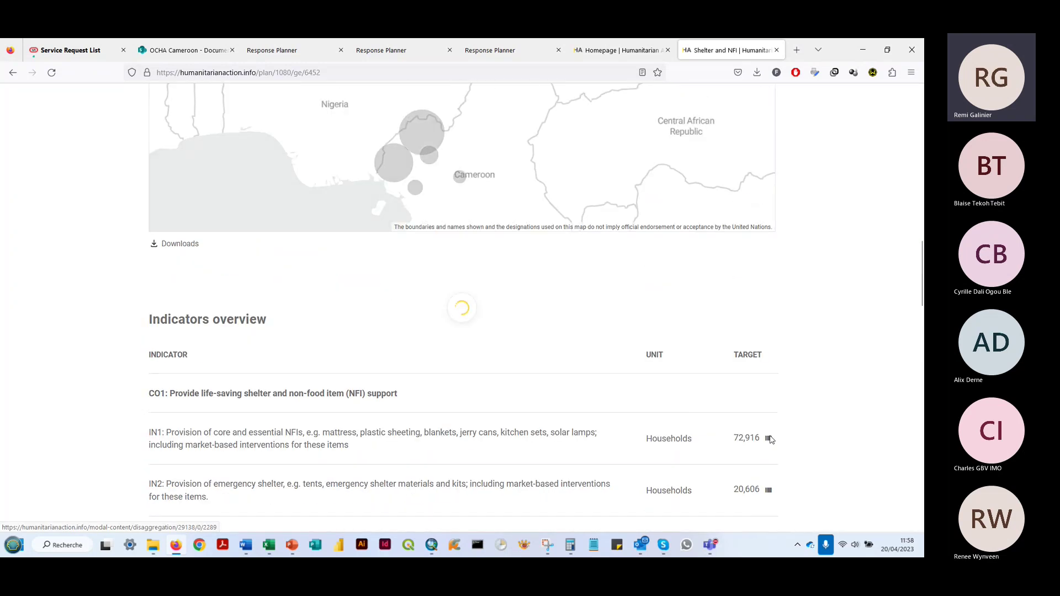
left_click(785, 286)
scroll(809, 291, "up", 6)
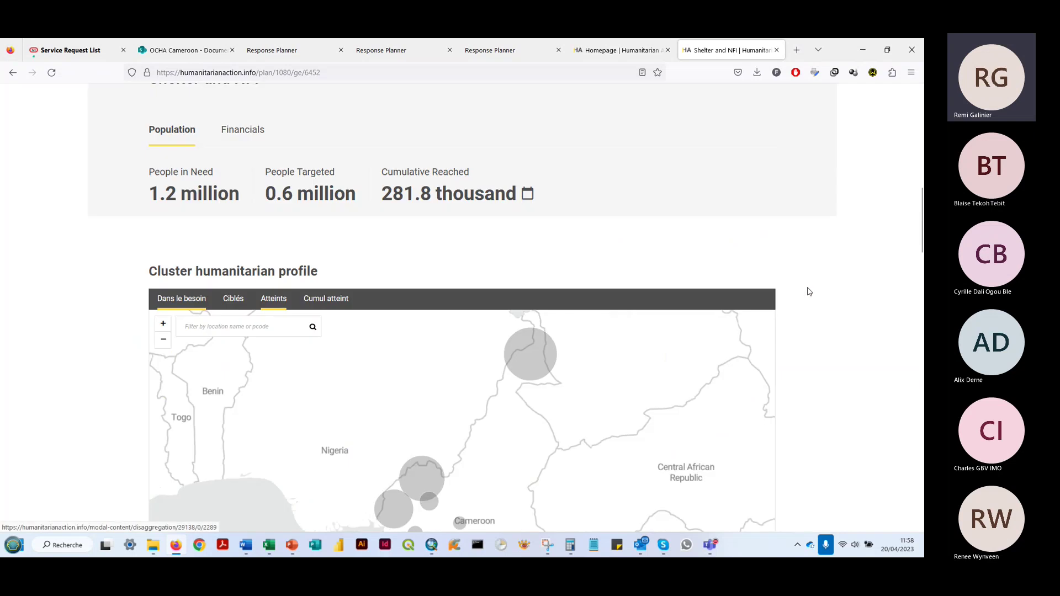
scroll(285, 253, "up", 4)
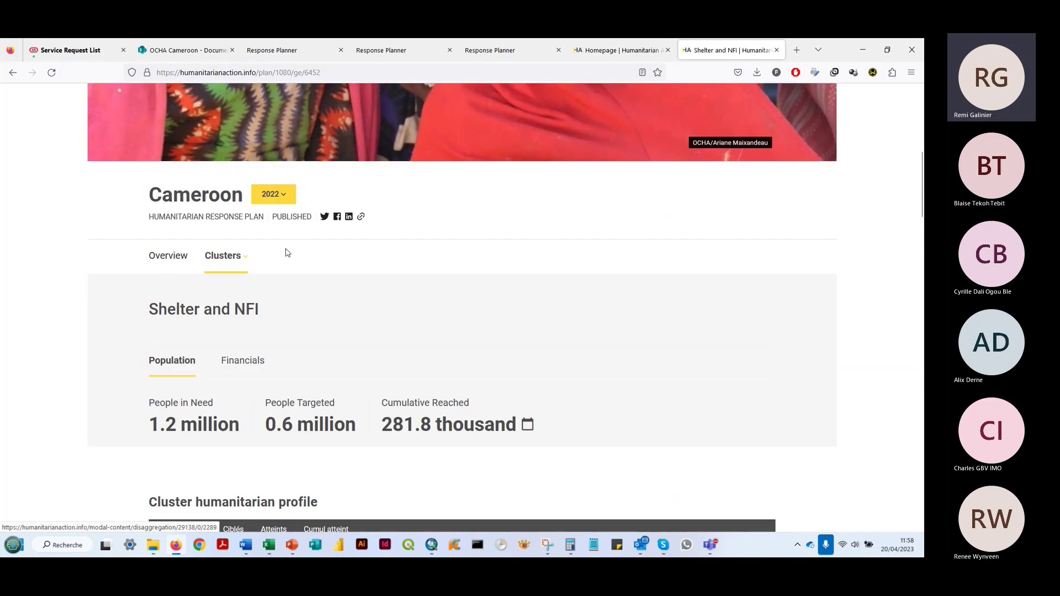
Switch to the Food Security cluster page and open its 587,646 target breakdown.
left_click(242, 260)
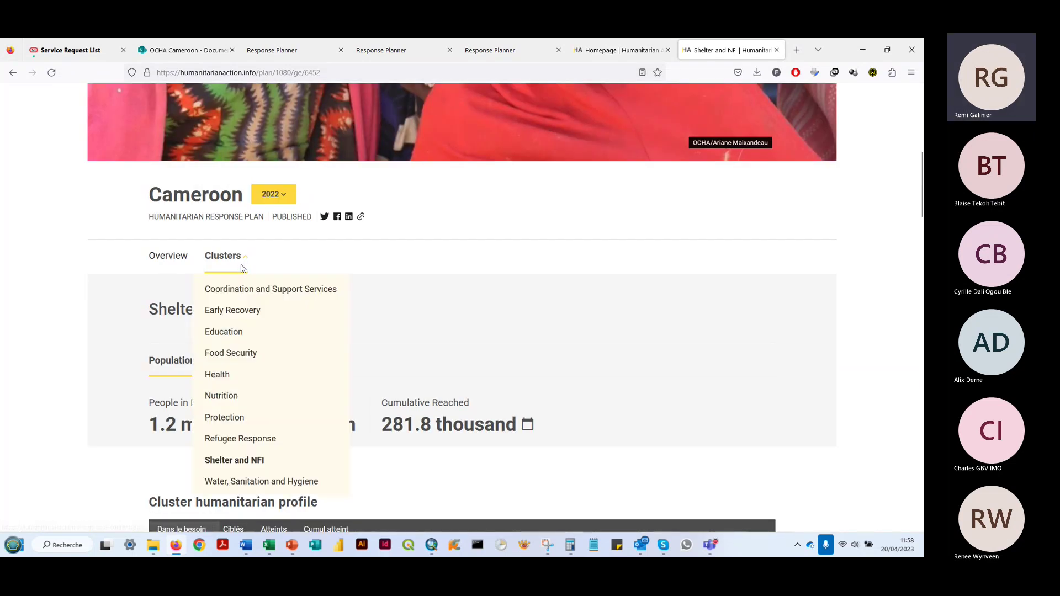
left_click(237, 353)
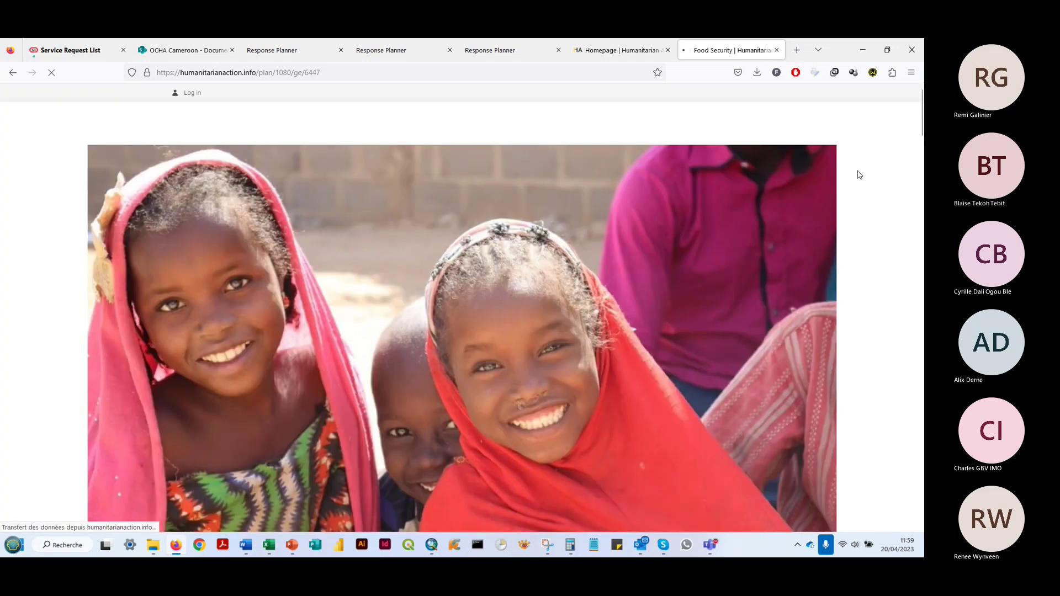
scroll(773, 262, "down", 8)
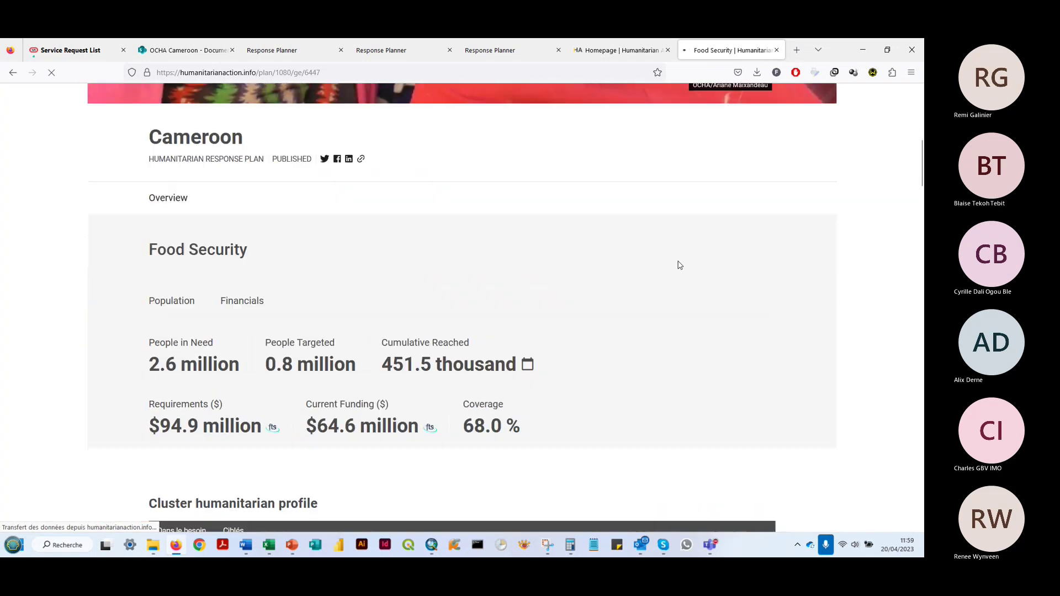
scroll(359, 243, "down", 5)
scroll(331, 254, "down", 7)
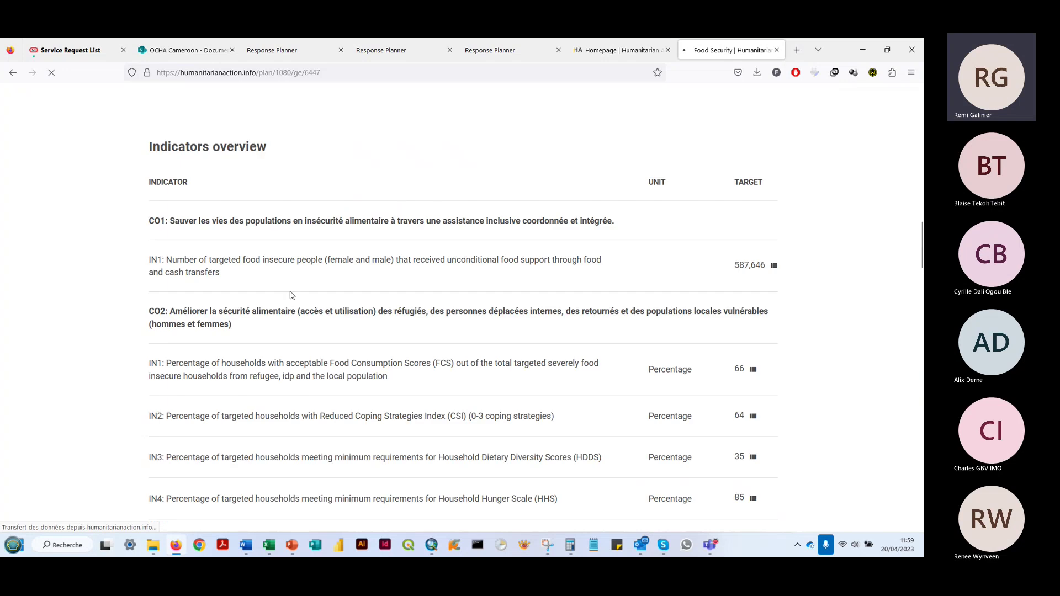
left_click(774, 266)
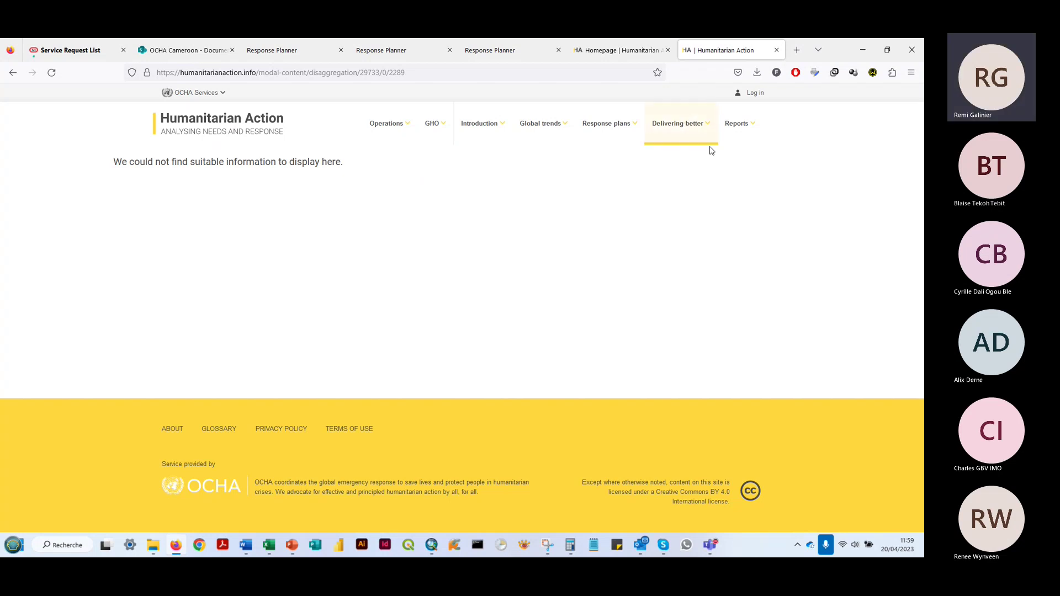
Close the empty breakdown page and open Cameroon's plan from Operations in a new tab.
left_click(777, 50)
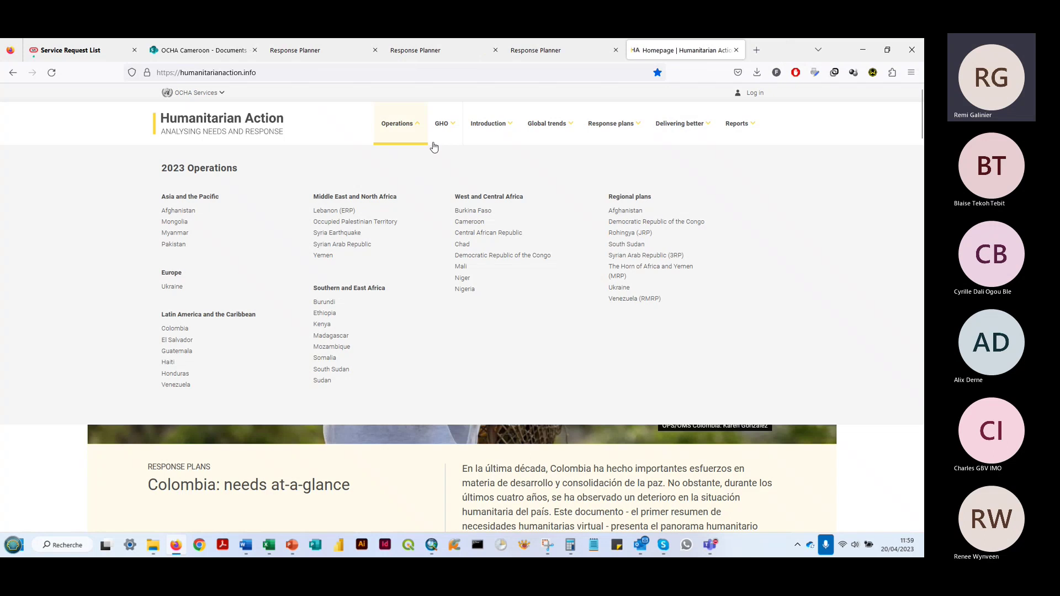
left_click(415, 128)
left_click(415, 117)
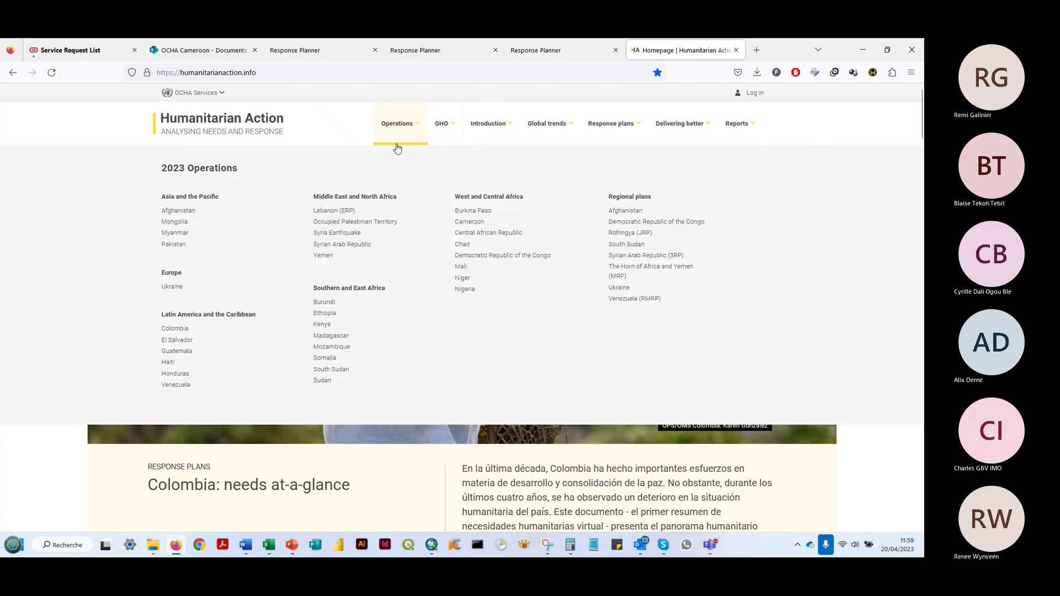
right_click(462, 224)
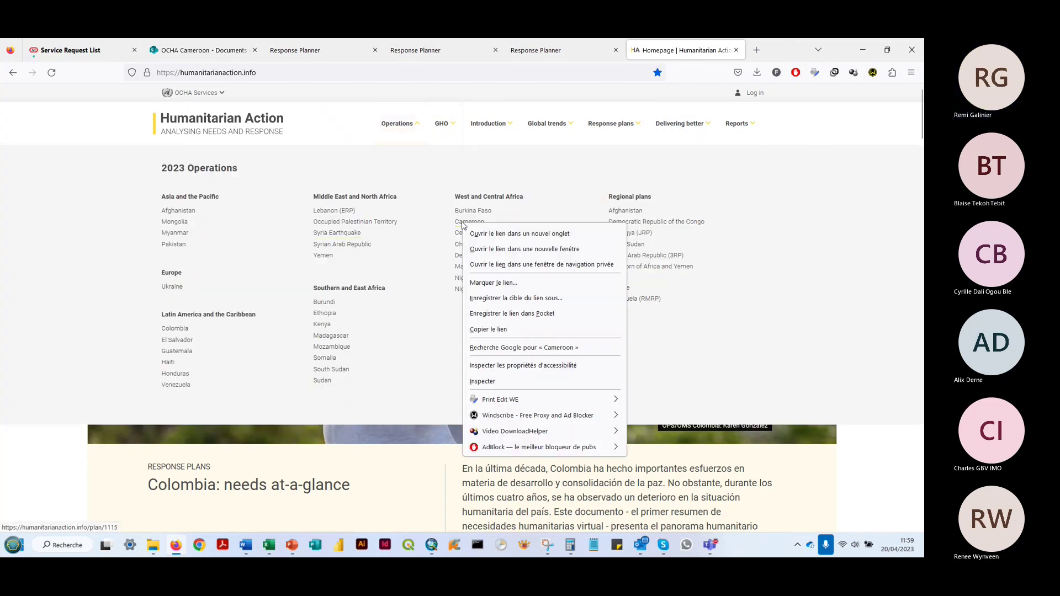
left_click(519, 233)
left_click(716, 51)
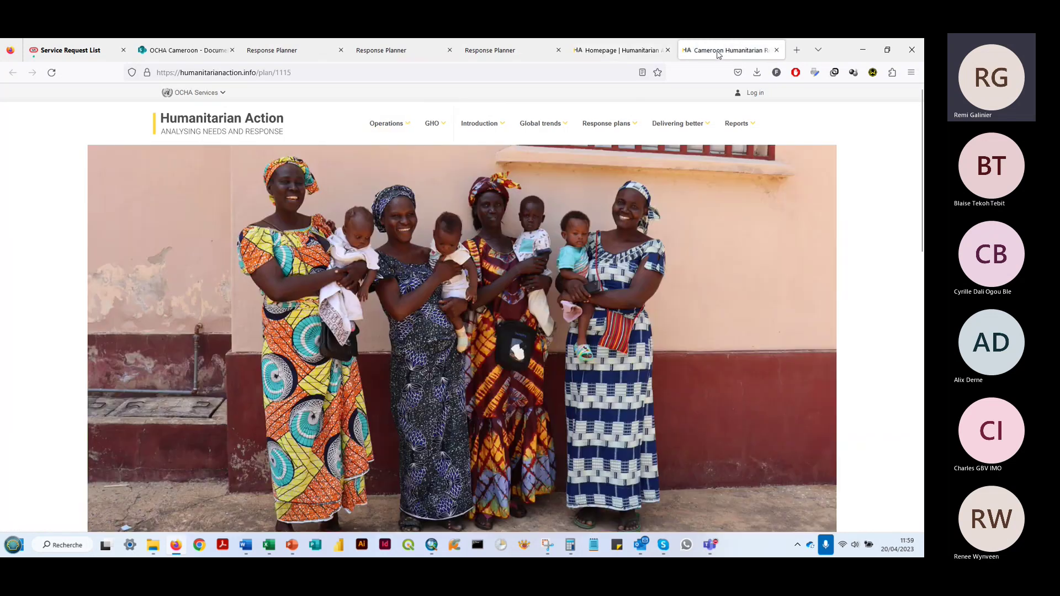
Switch the Cameroon plan to the 2022 year and scroll through its overview.
scroll(513, 412, "down", 10)
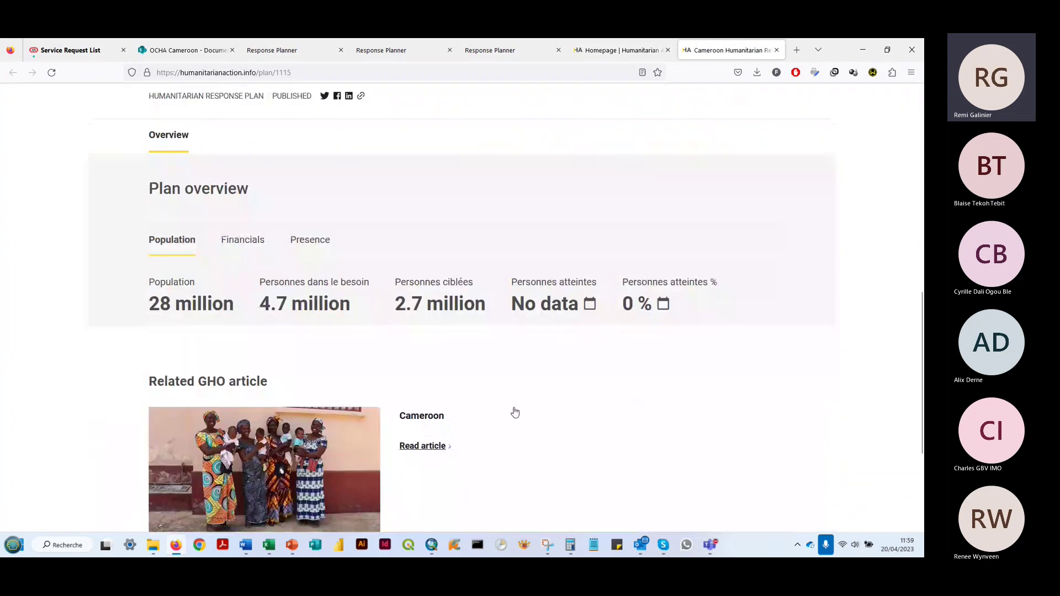
scroll(389, 330, "up", 4)
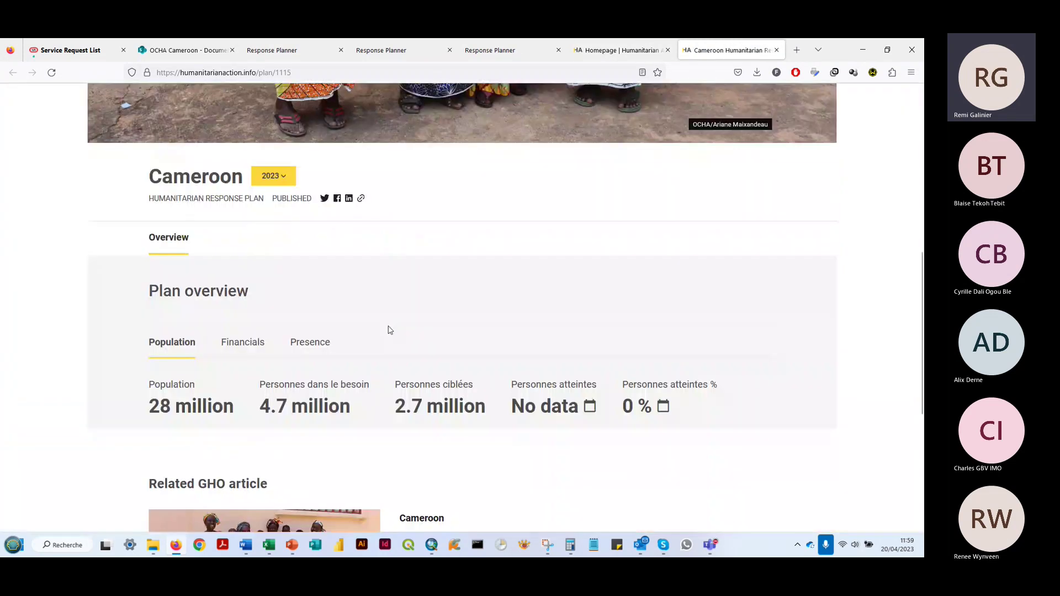
left_click(273, 175)
left_click(265, 224)
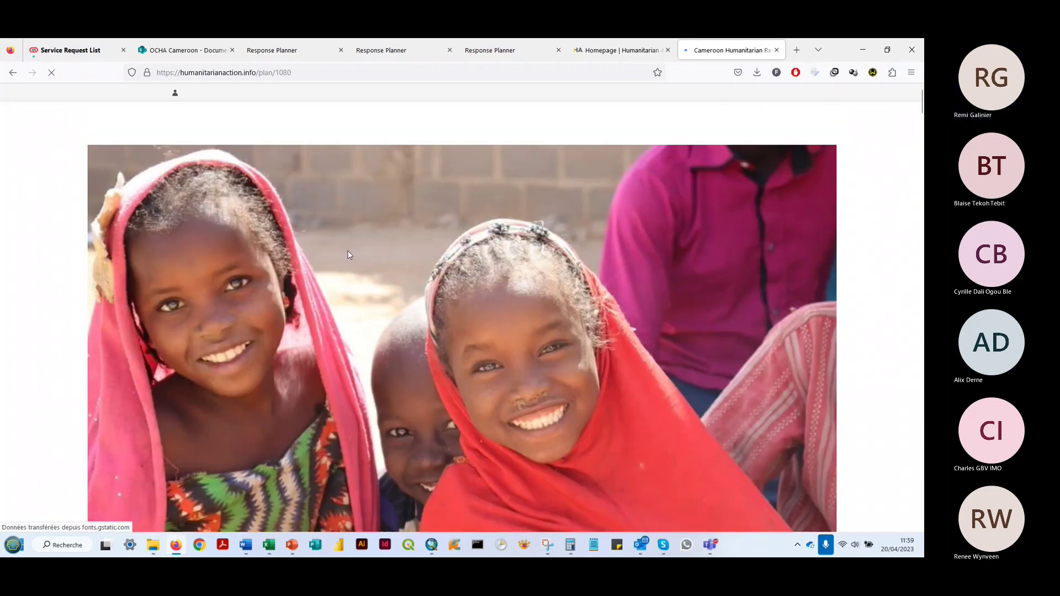
scroll(243, 305, "down", 5)
scroll(244, 305, "down", 6)
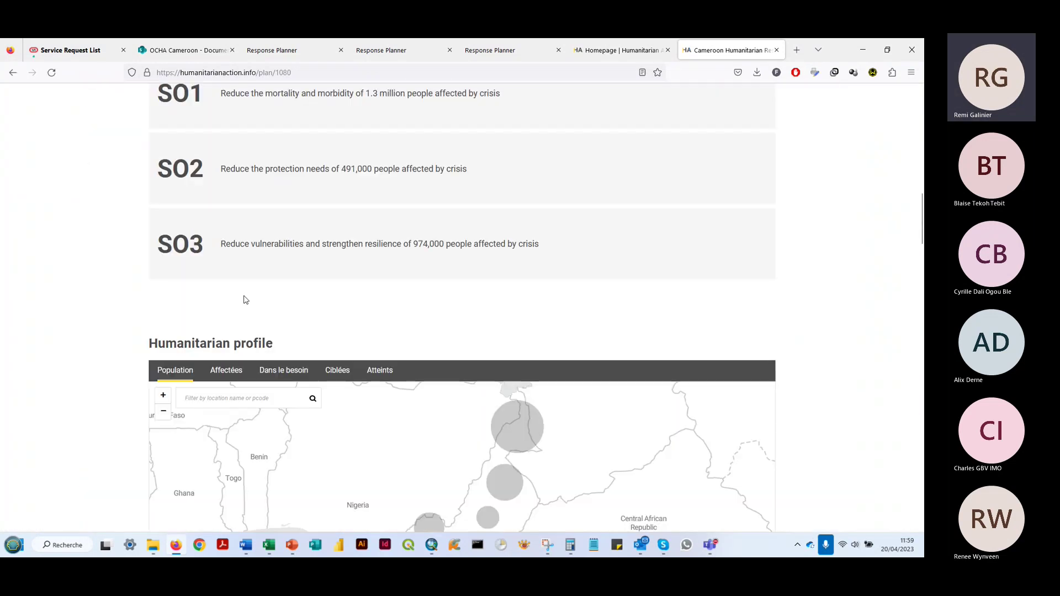
scroll(246, 298, "down", 2)
Open the Food Security cluster and scroll to its indicators table (targets 587,646, 66, 64, 35, 85).
scroll(247, 246, "up", 5)
scroll(248, 247, "up", 4)
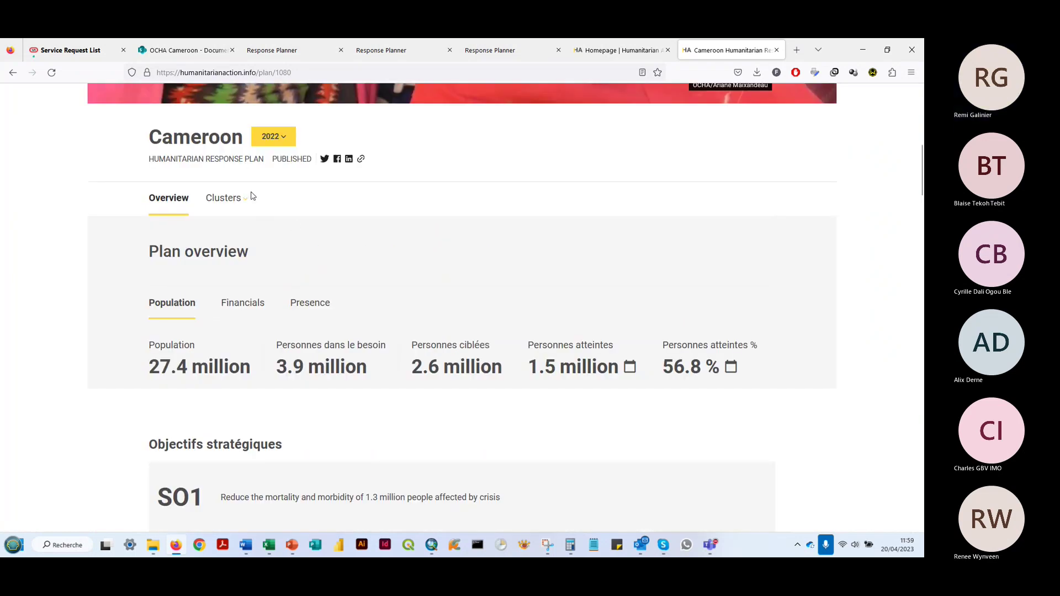
left_click(247, 199)
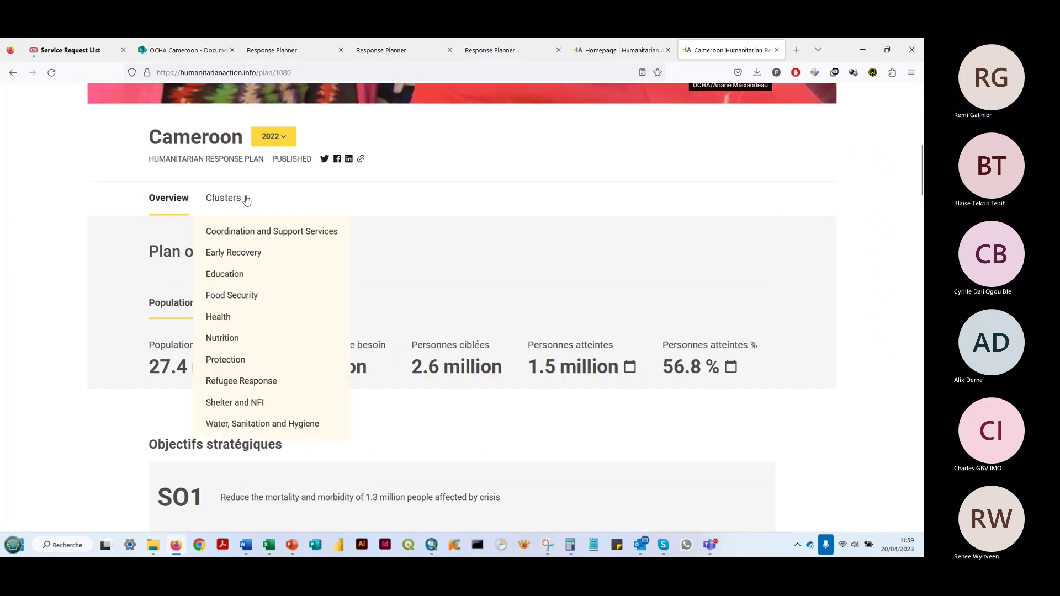
left_click(230, 282)
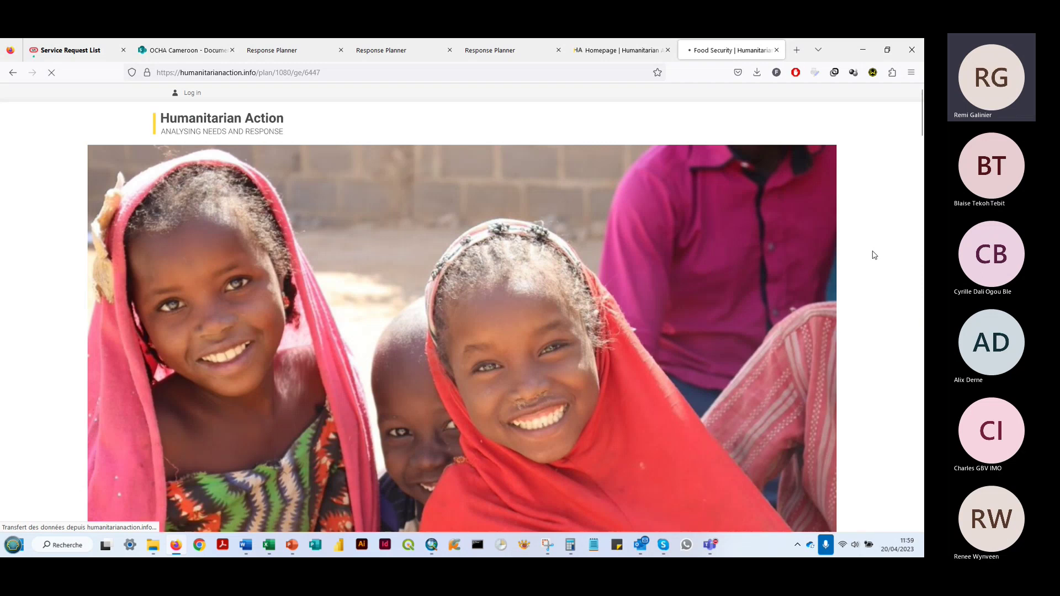
scroll(874, 255, "down", 10)
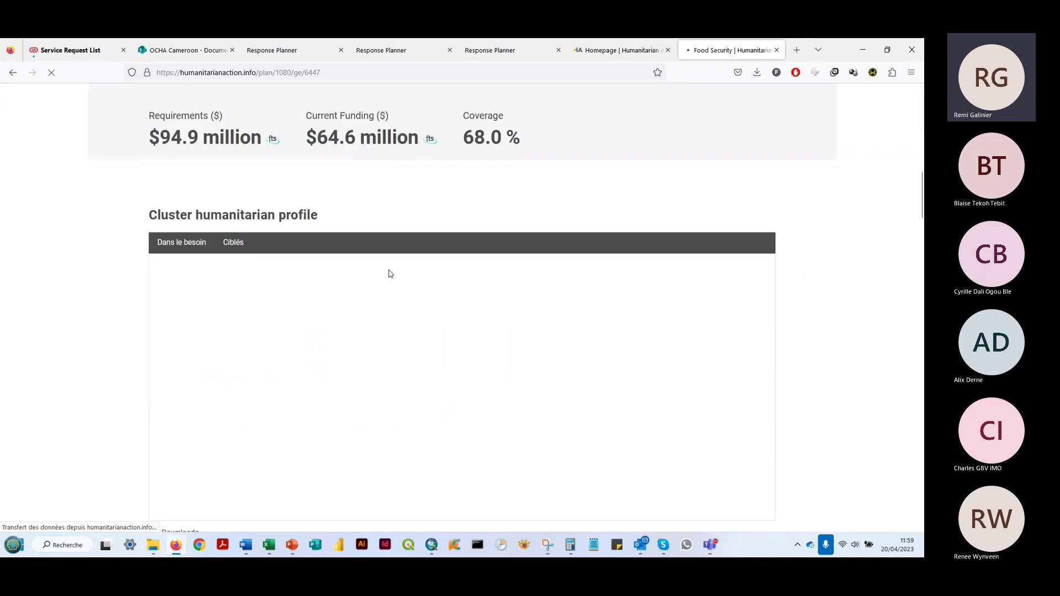
scroll(390, 275, "down", 6)
scroll(190, 298, "down", 3)
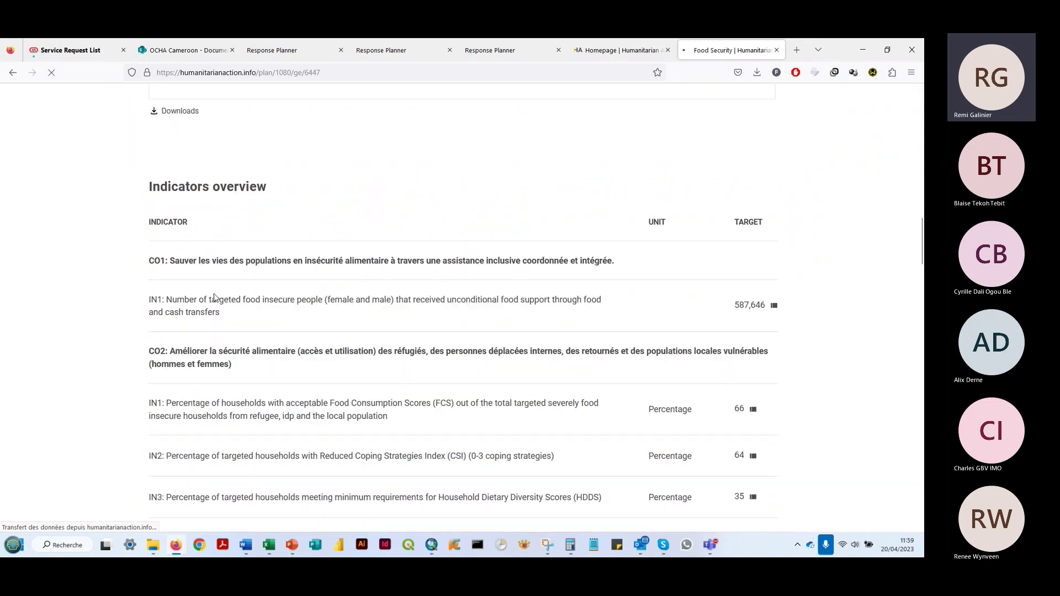
left_click_drag(148, 221, 613, 222)
left_click(180, 260)
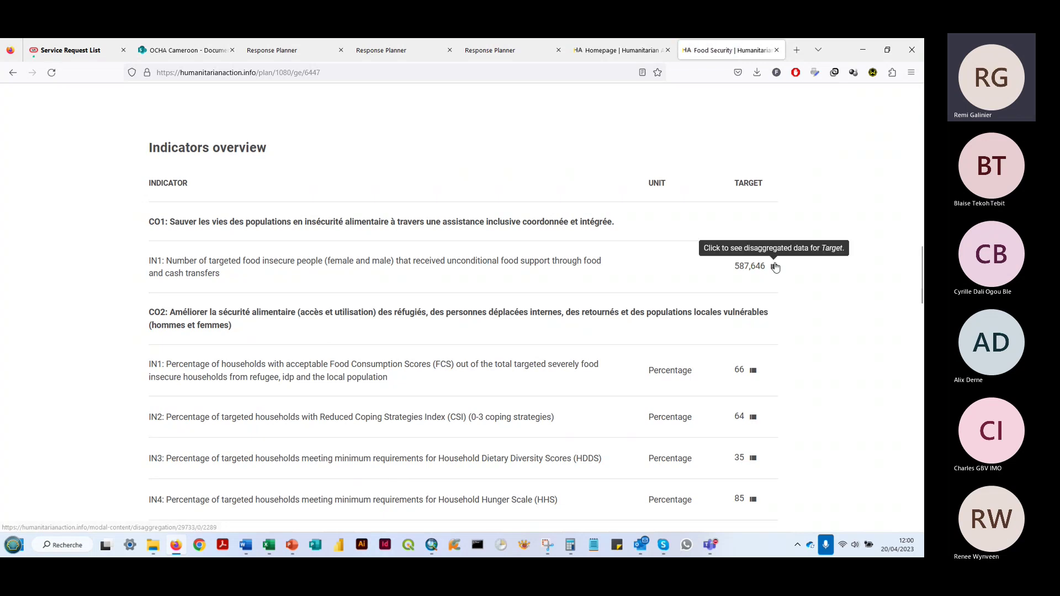
Check IN1's disaggregated target, find the popup empty, and scroll down to the map.
left_click(774, 268)
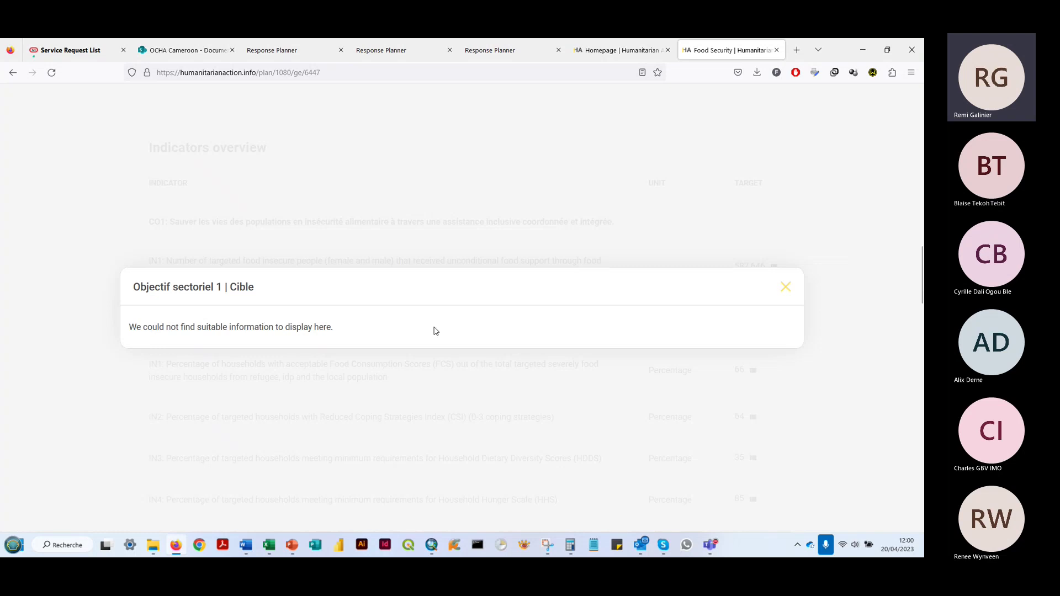
left_click(786, 288)
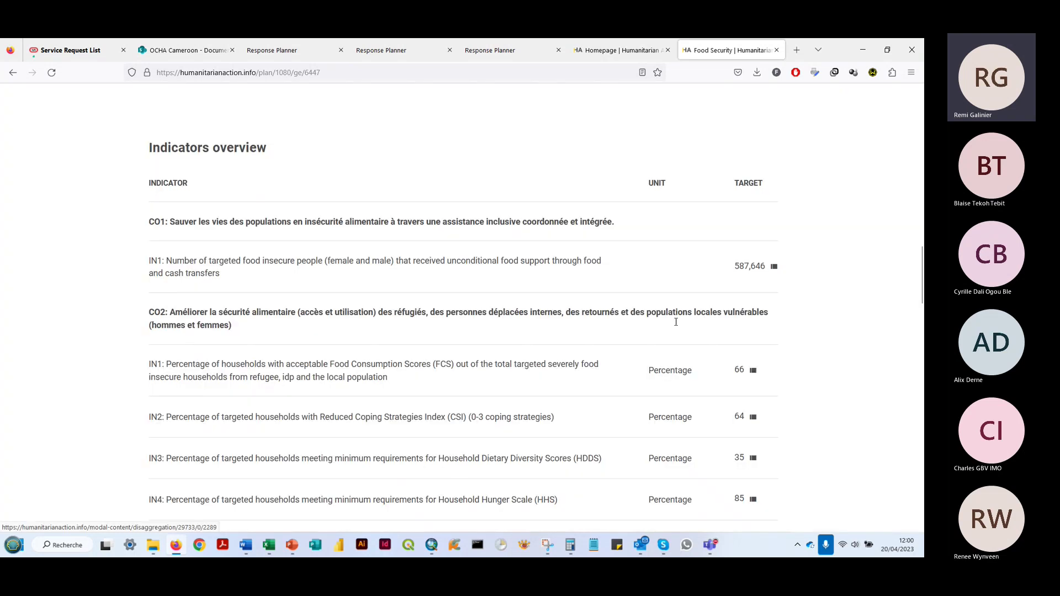
scroll(676, 320, "down", 5)
scroll(574, 343, "down", 10)
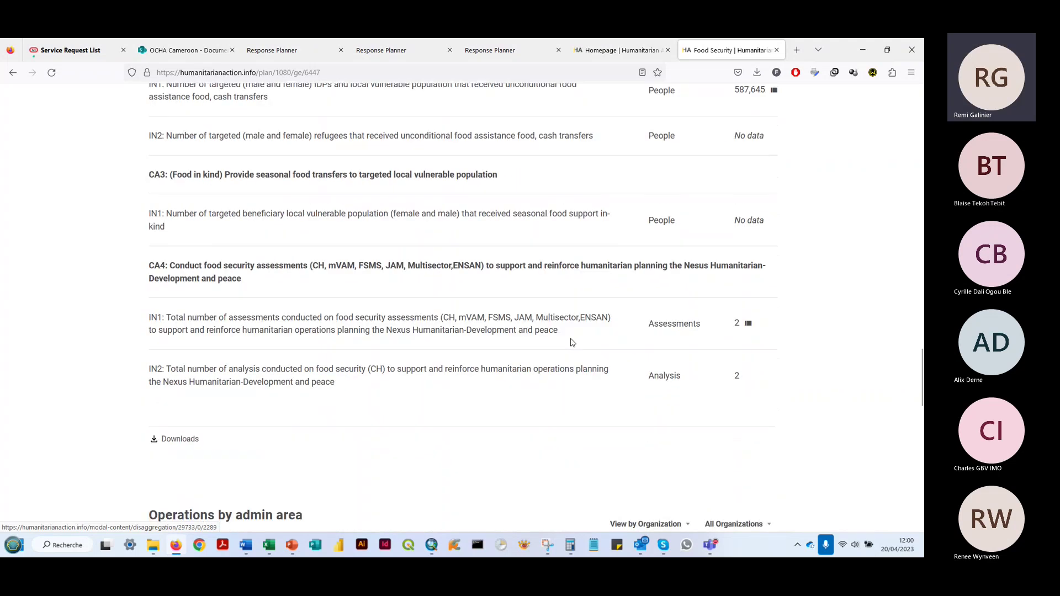
scroll(530, 220, "down", 6)
scroll(241, 156, "down", 2)
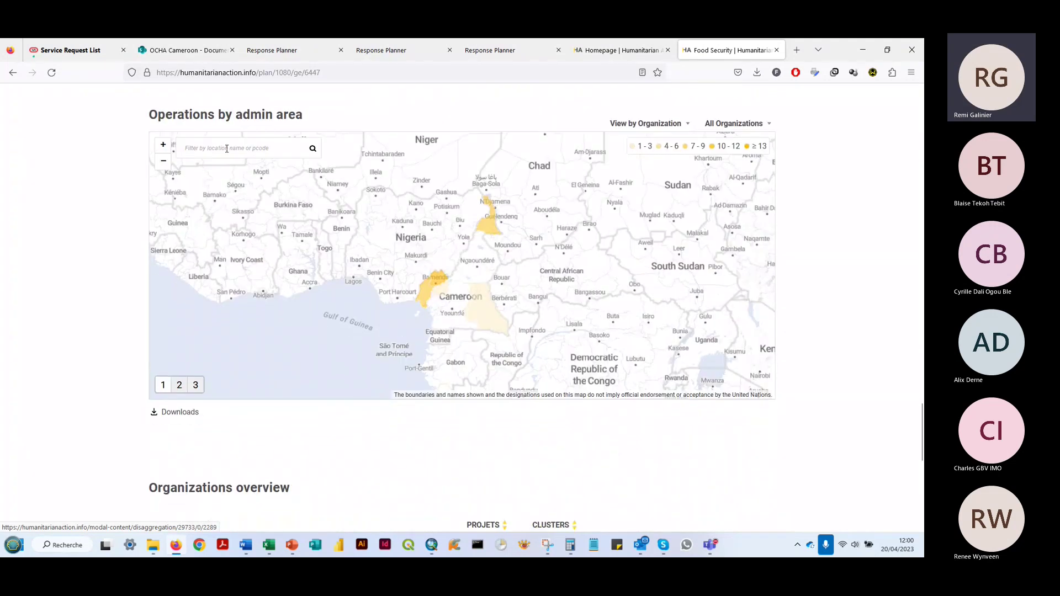
Inspect Sud-Ouest at admin levels 2 and 1, then view the map by project.
left_click(430, 299)
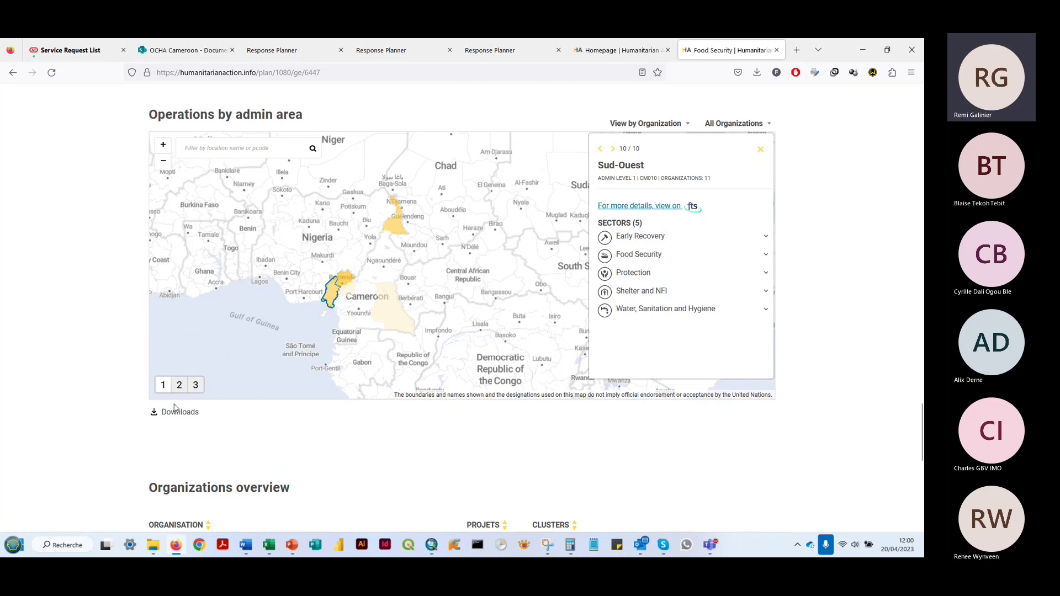
left_click(182, 386)
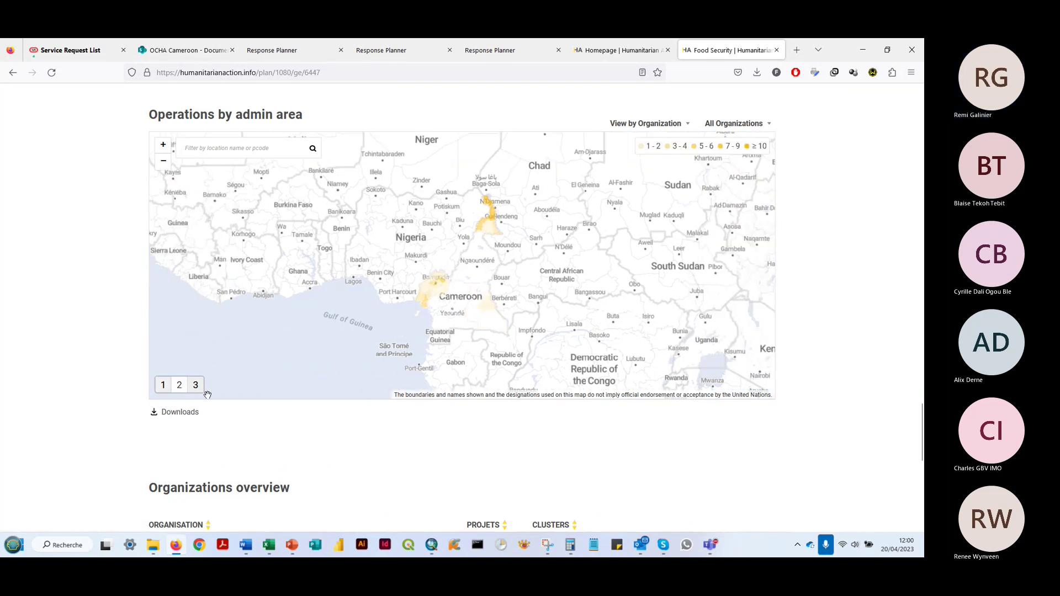
left_click(163, 384)
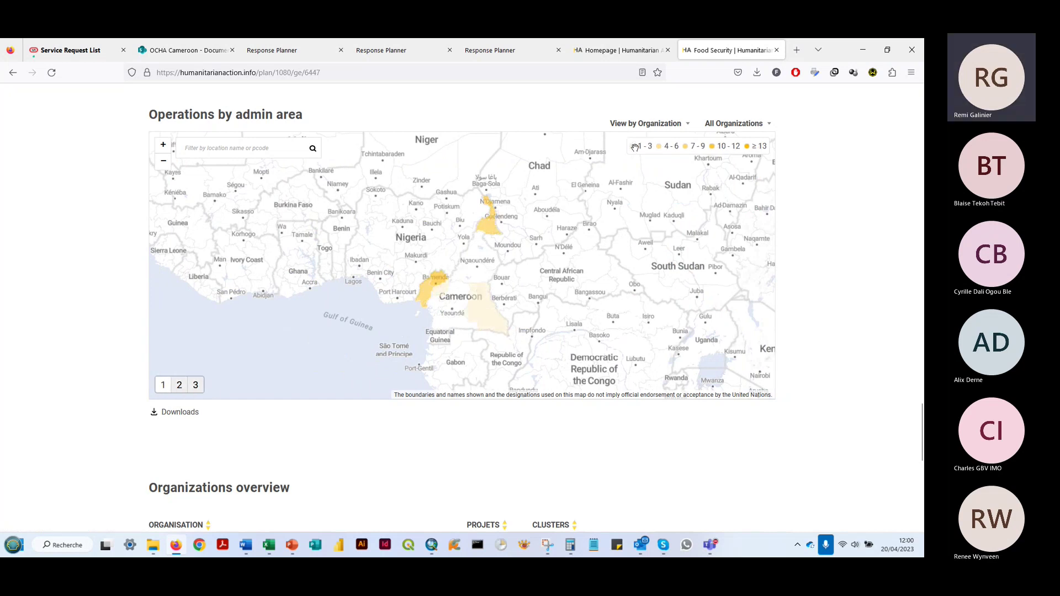
left_click(685, 125)
left_click(645, 184)
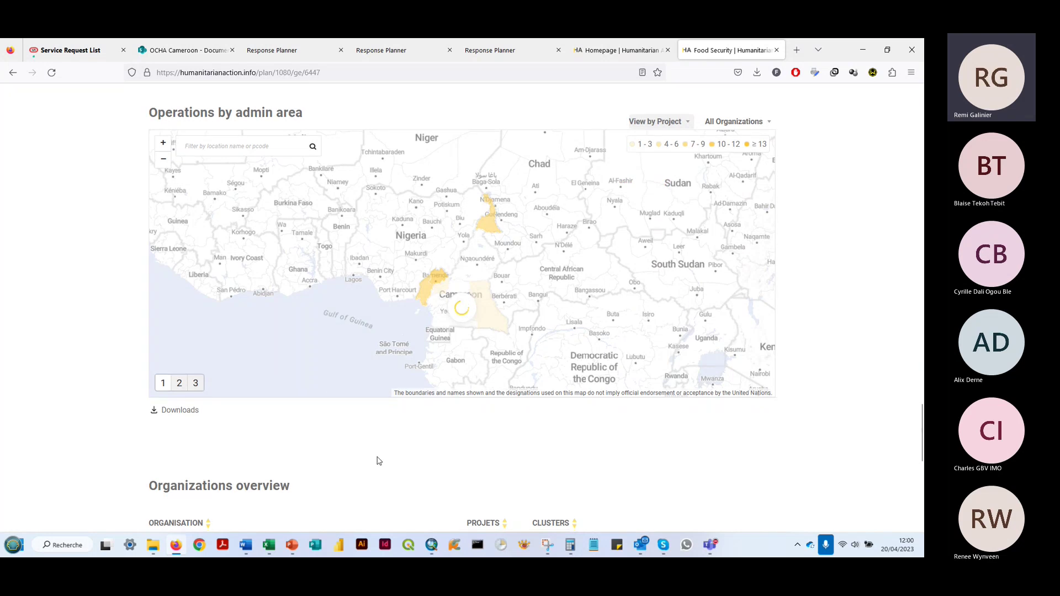
scroll(379, 459, "down", 4)
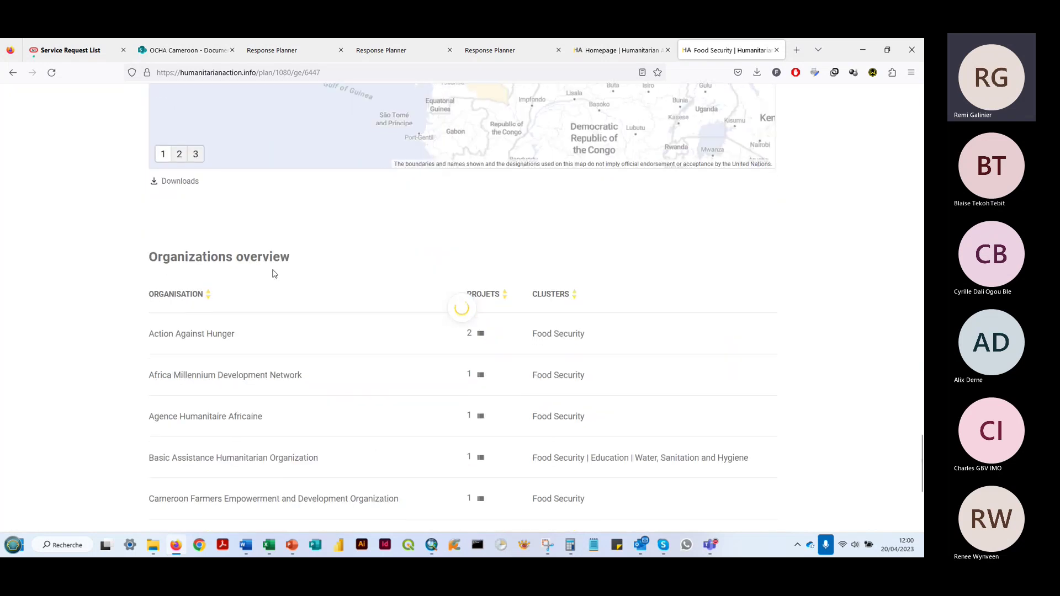
scroll(270, 265, "down", 2)
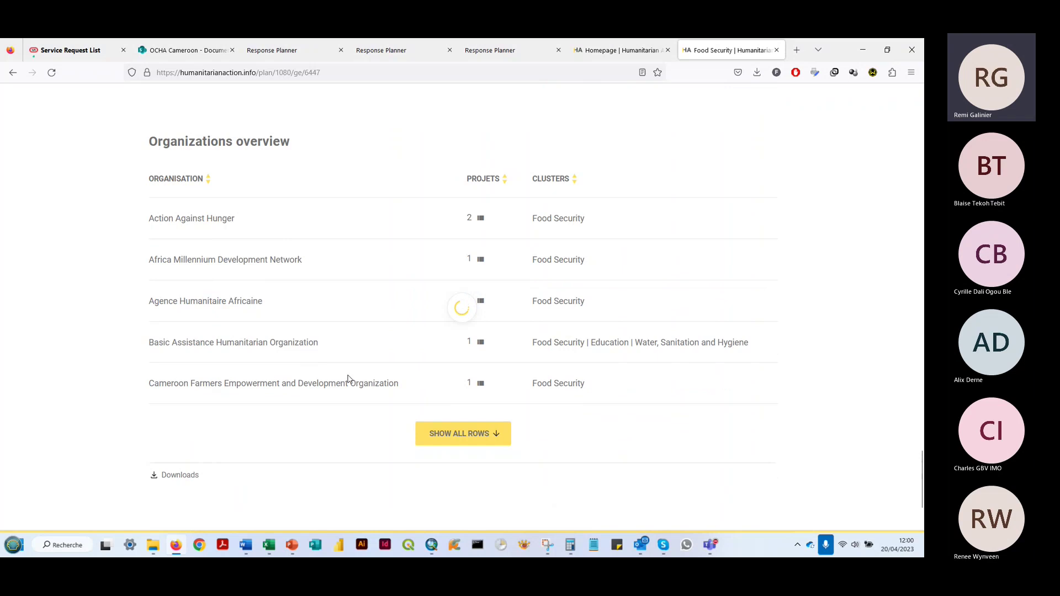
scroll(347, 379, "down", 2)
scroll(347, 379, "up", 20)
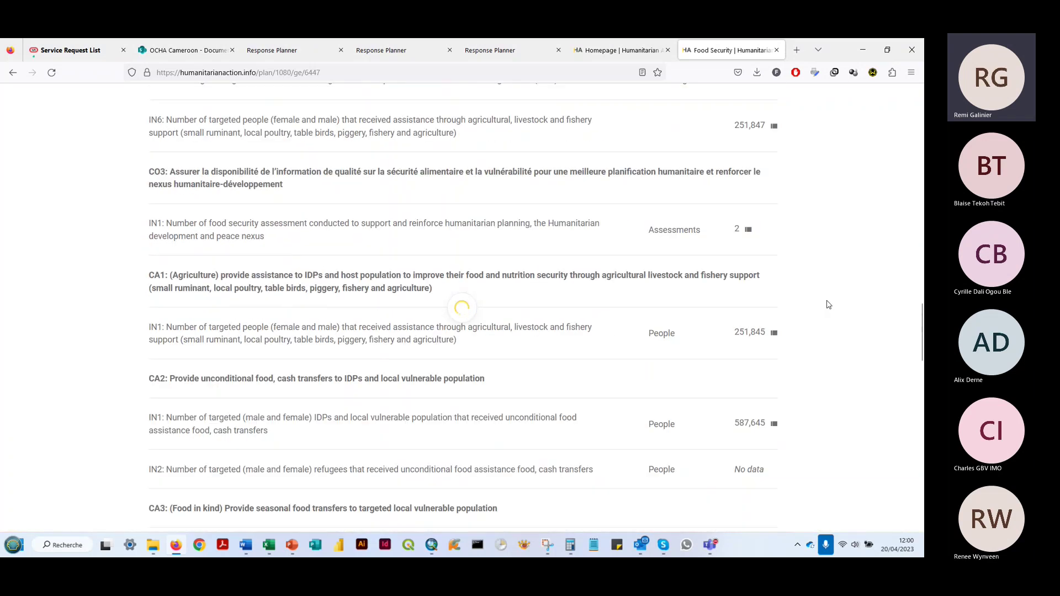
scroll(826, 323, "up", 12)
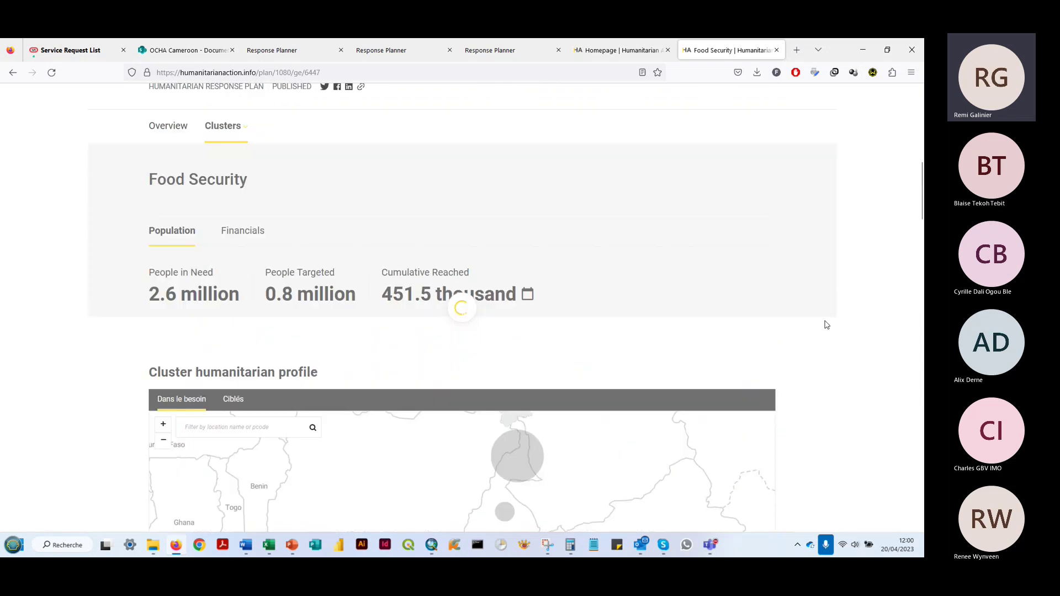
scroll(823, 328, "up", 7)
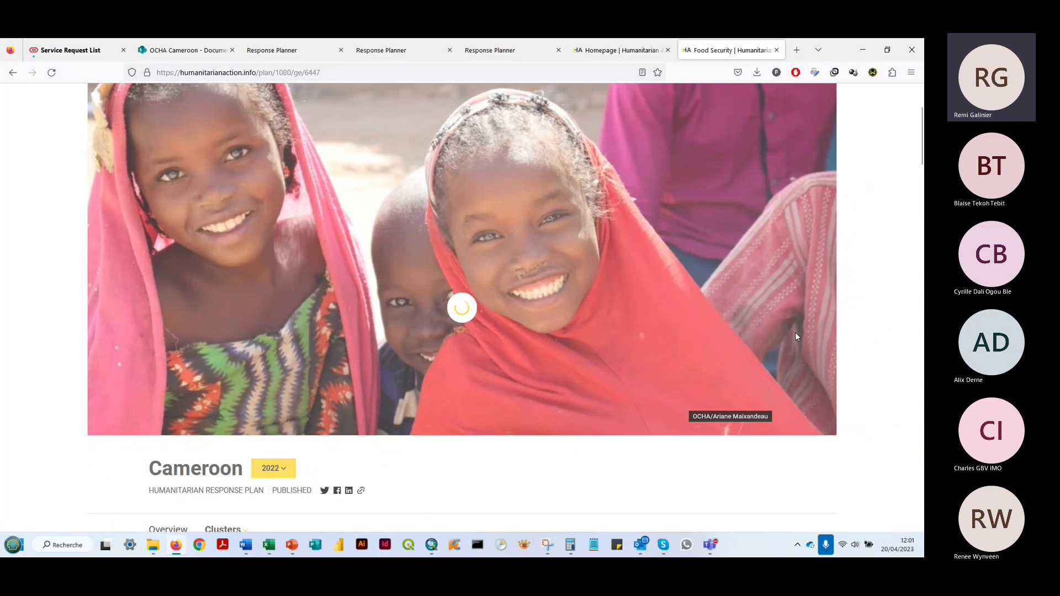
scroll(560, 423, "down", 3)
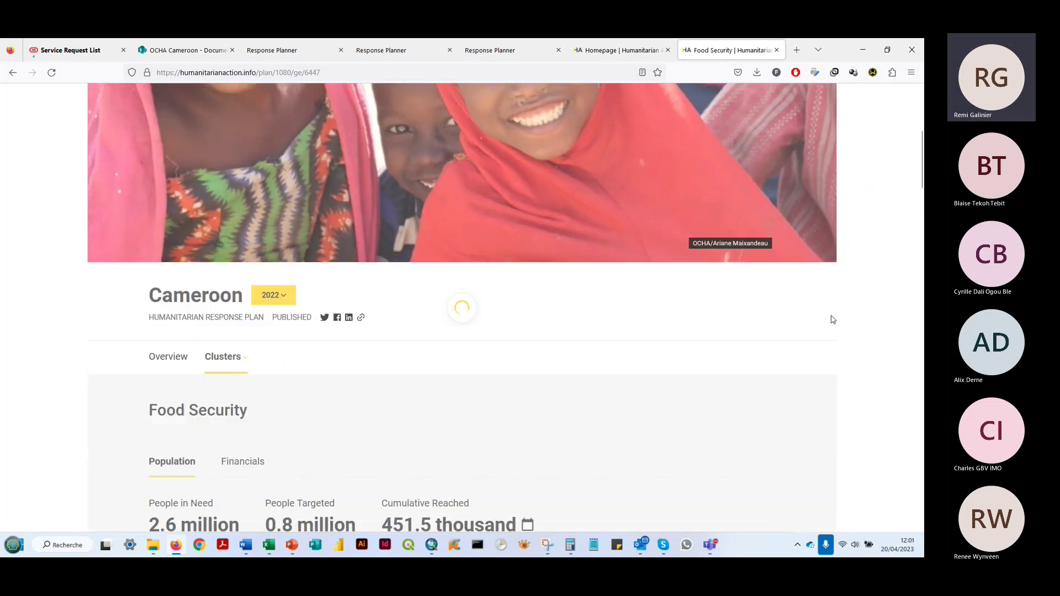
scroll(830, 318, "down", 10)
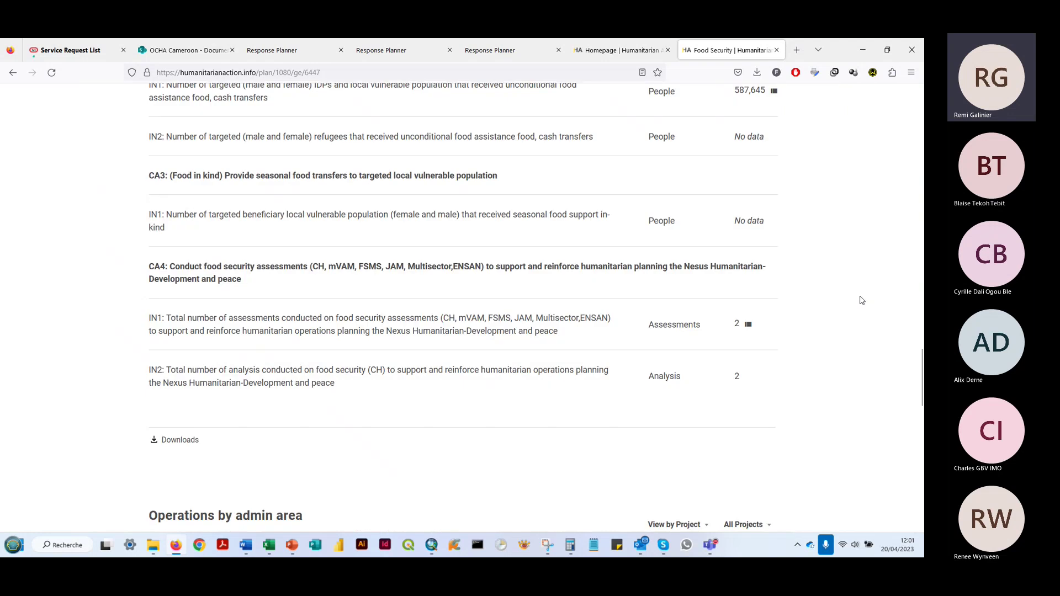
scroll(854, 300, "up", 15)
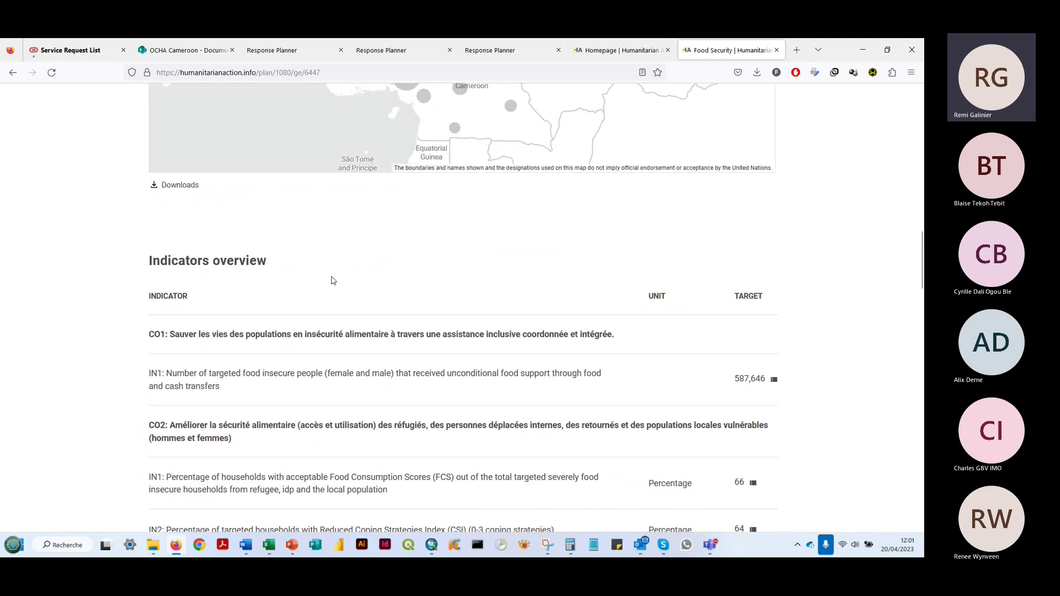
scroll(817, 280, "up", 9)
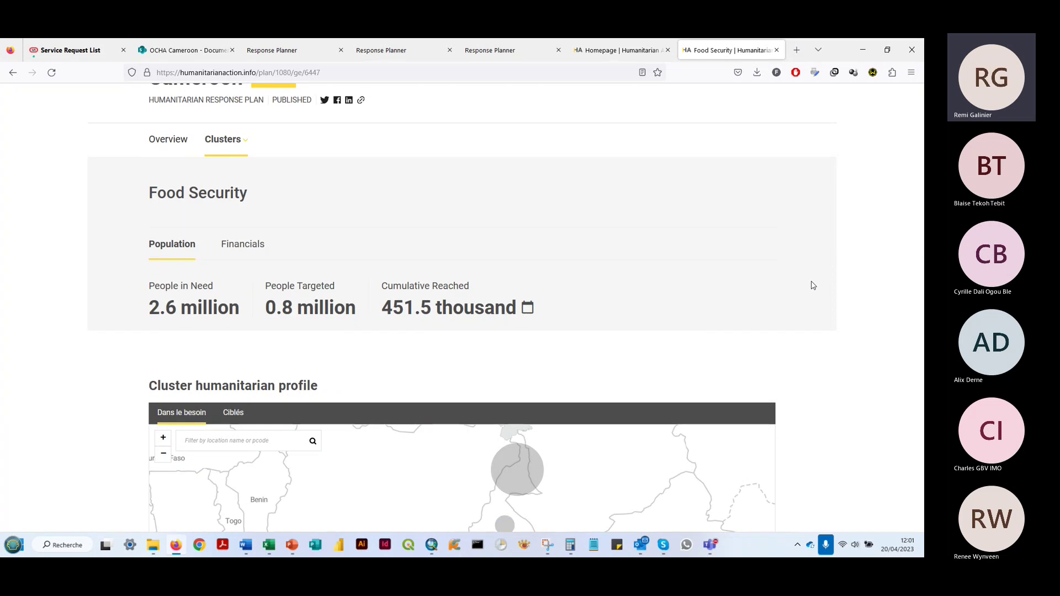
scroll(337, 341, "up", 3)
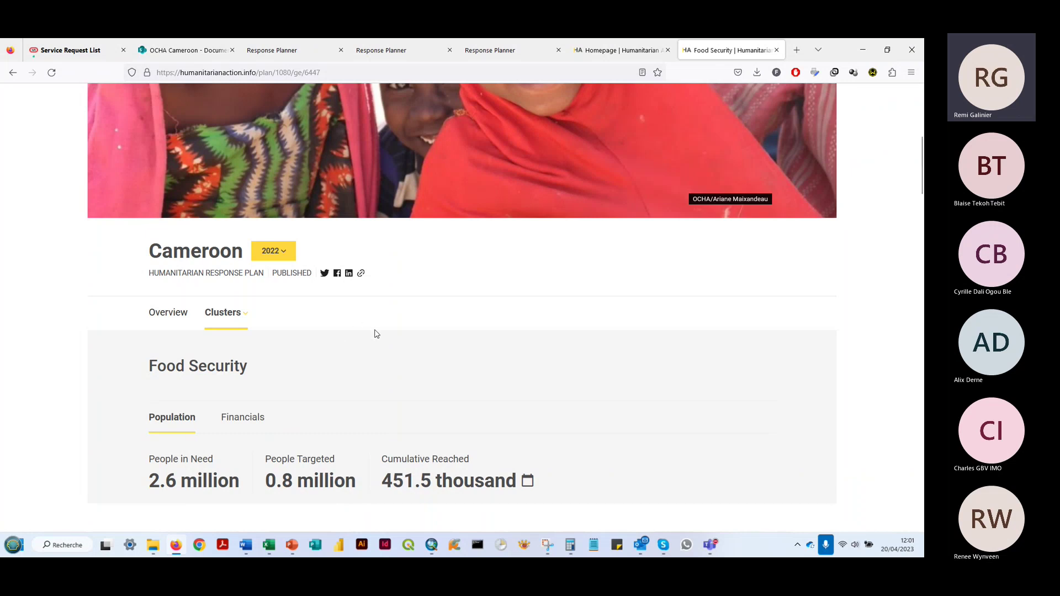
scroll(604, 320, "down", 10)
scroll(750, 369, "up", 15)
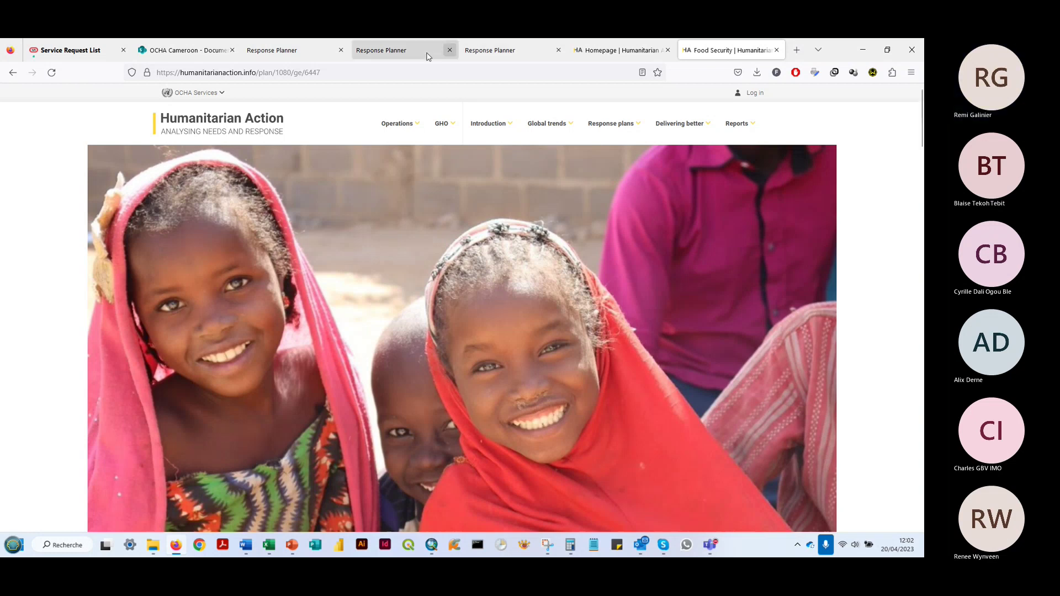
Move to the Food Security (CL FSC) sector settings and close the Disaggregated goals dialog.
left_click(309, 50)
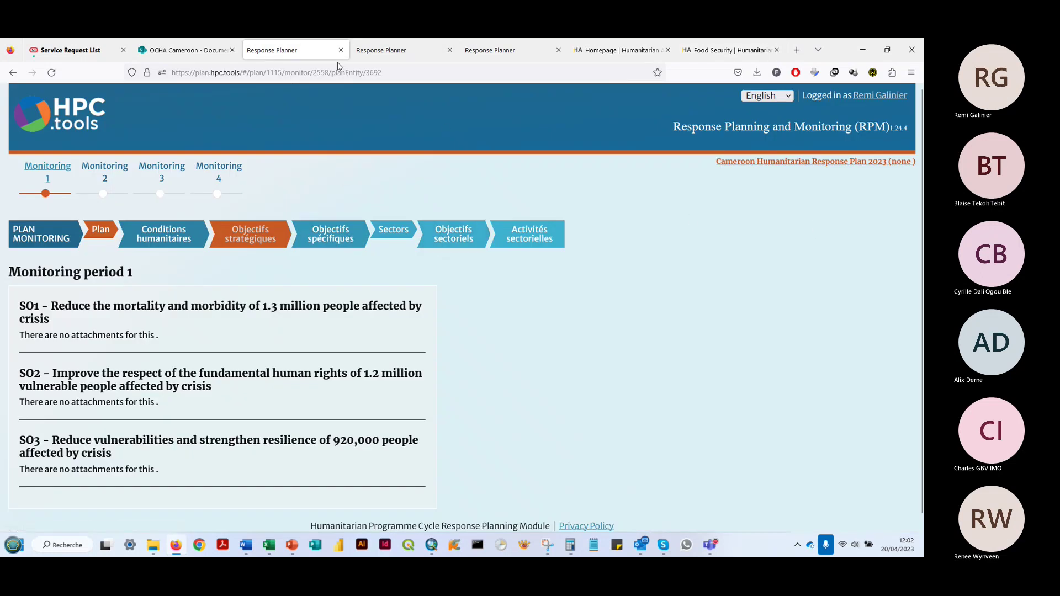
left_click(381, 50)
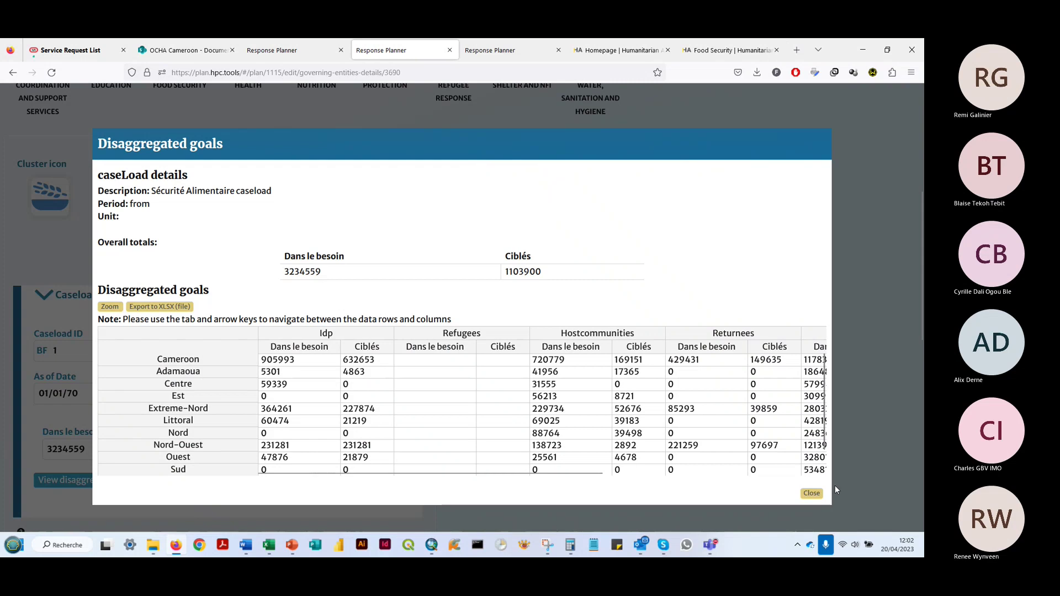
left_click(811, 493)
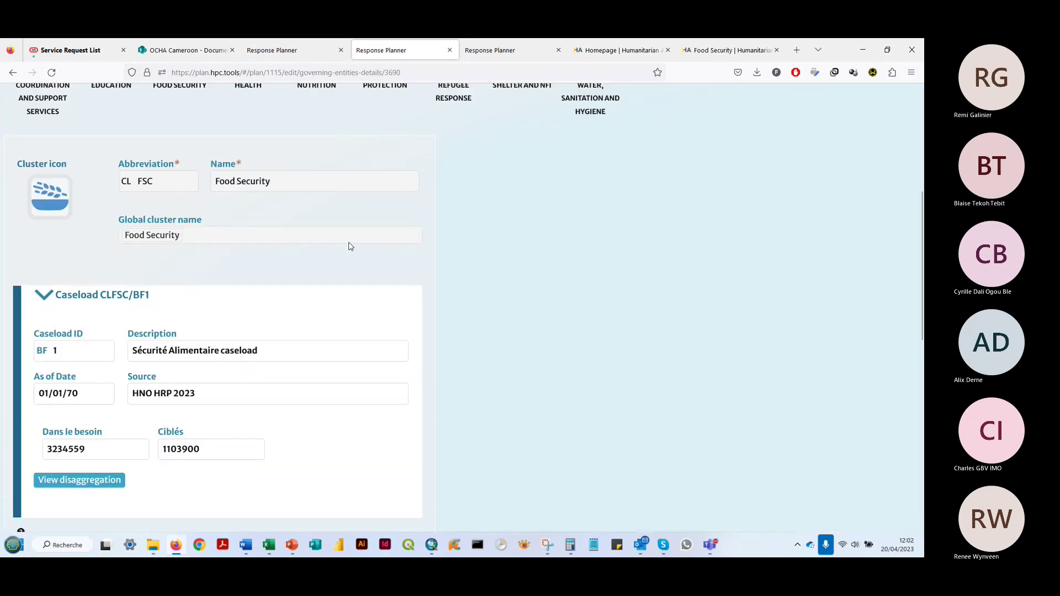
scroll(348, 246, "up", 5)
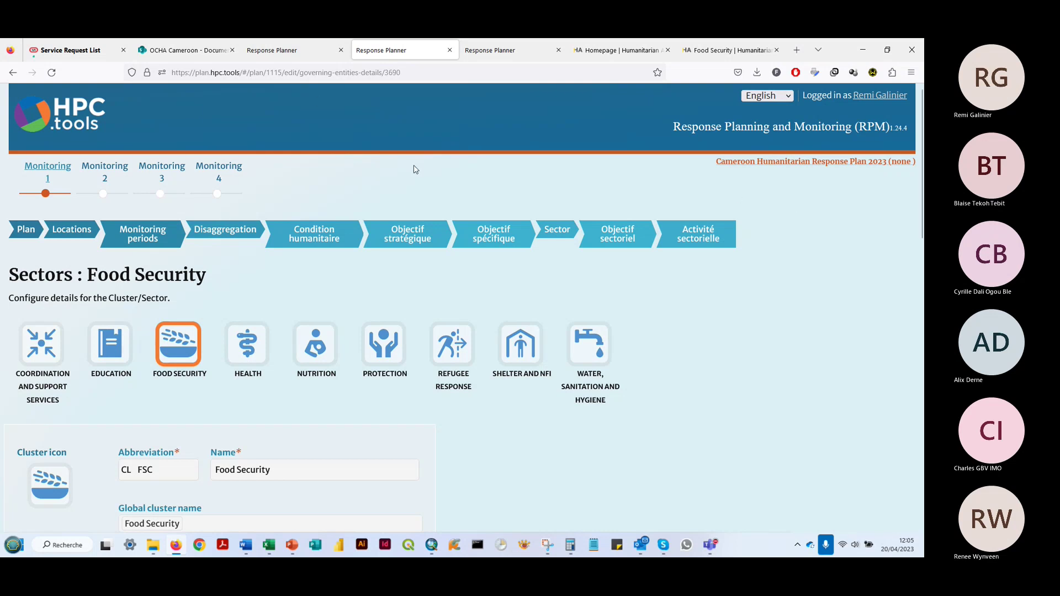
Move between the plan's tabs and settle on the monitoring period 1 page.
left_click(276, 50)
left_click(414, 49)
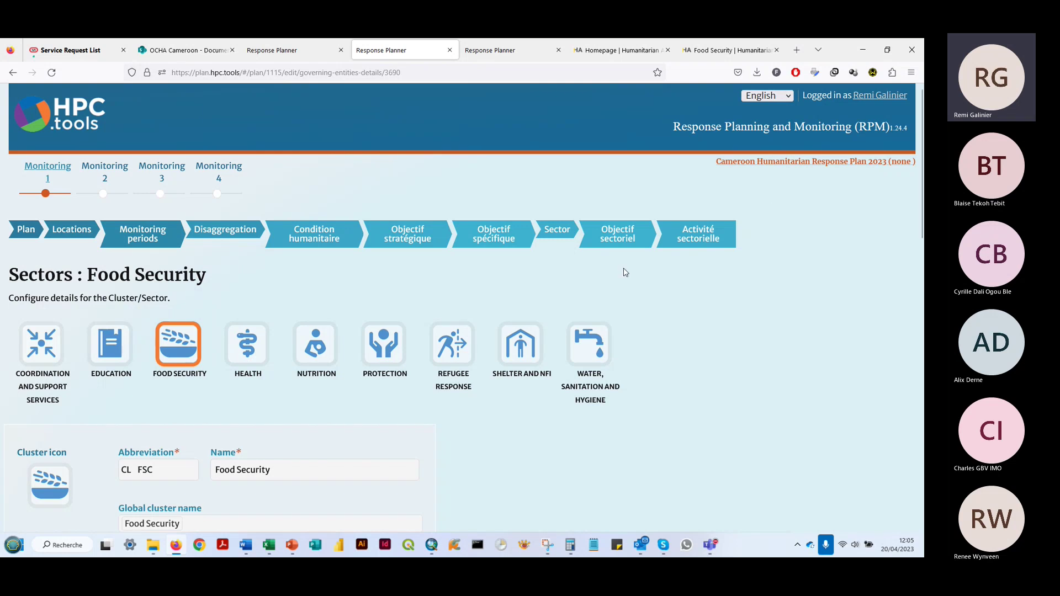
left_click(488, 50)
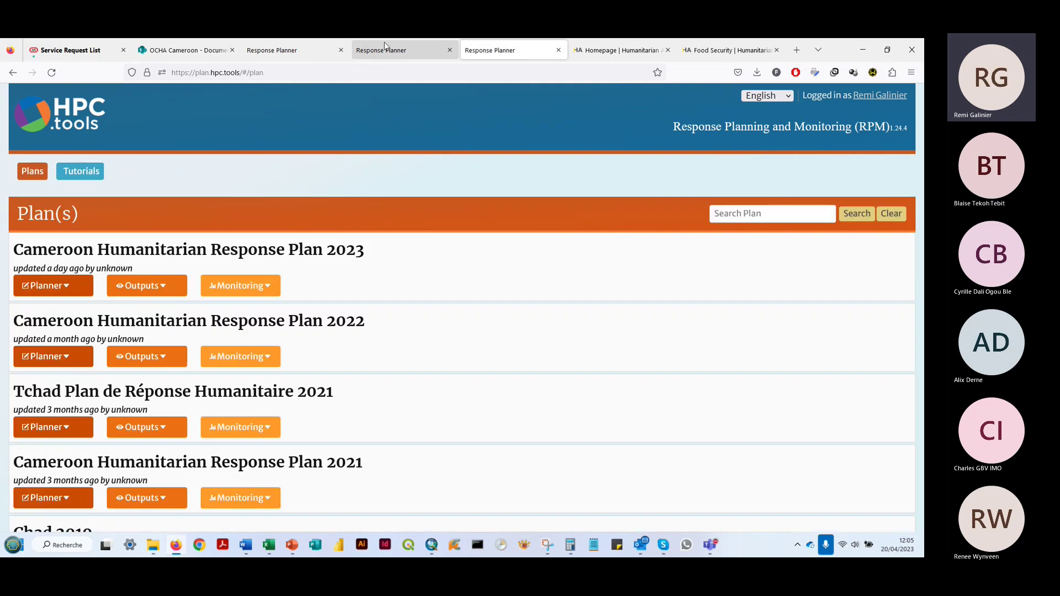
left_click(385, 48)
left_click(293, 50)
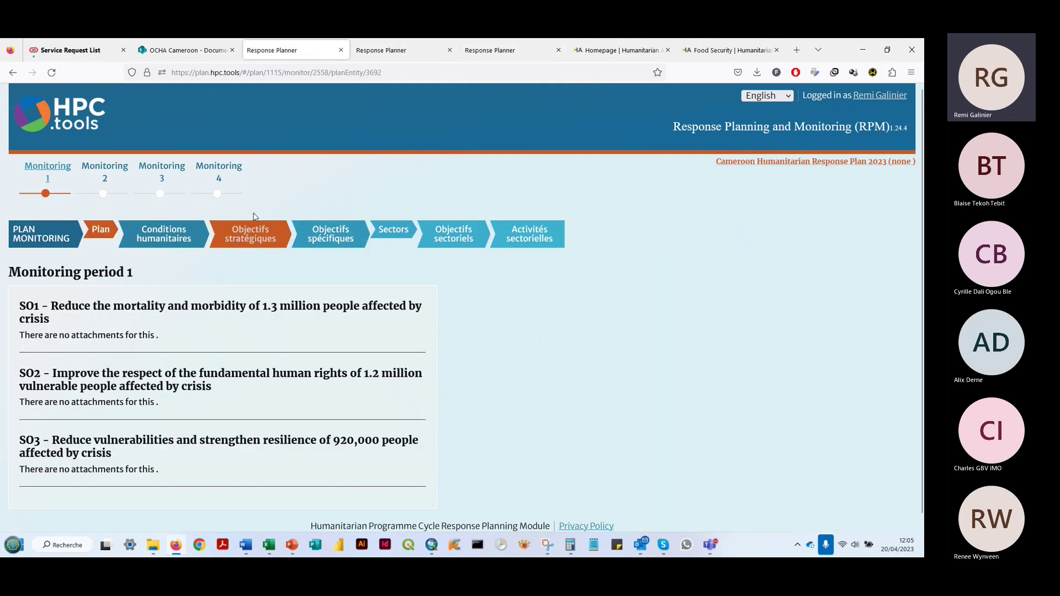
Open the Shelter and NFI sector objectives and expand the first indicator's reporting fields.
left_click(470, 243)
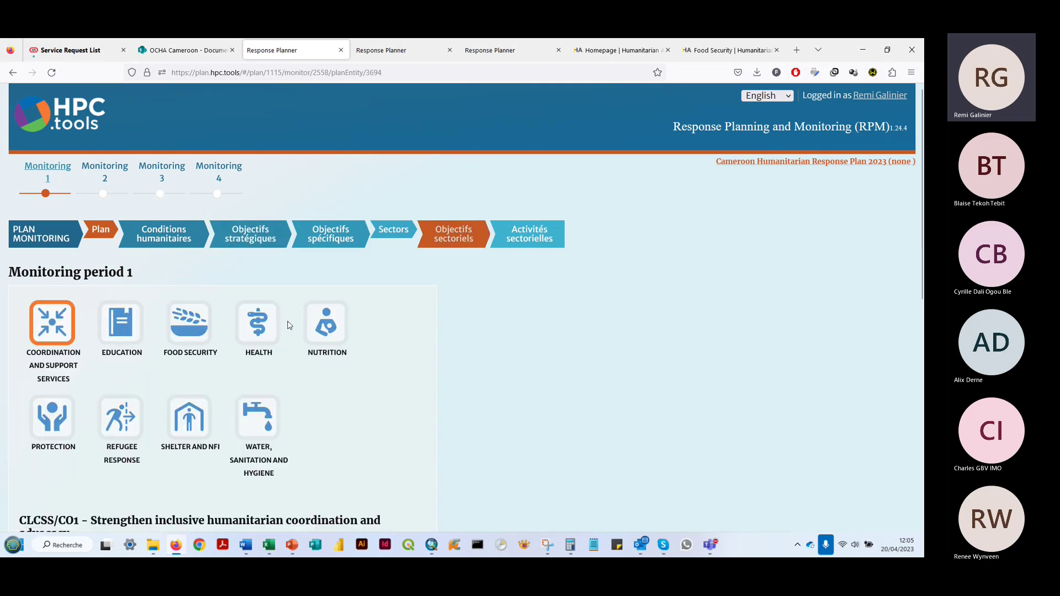
left_click(194, 422)
scroll(163, 332, "down", 5)
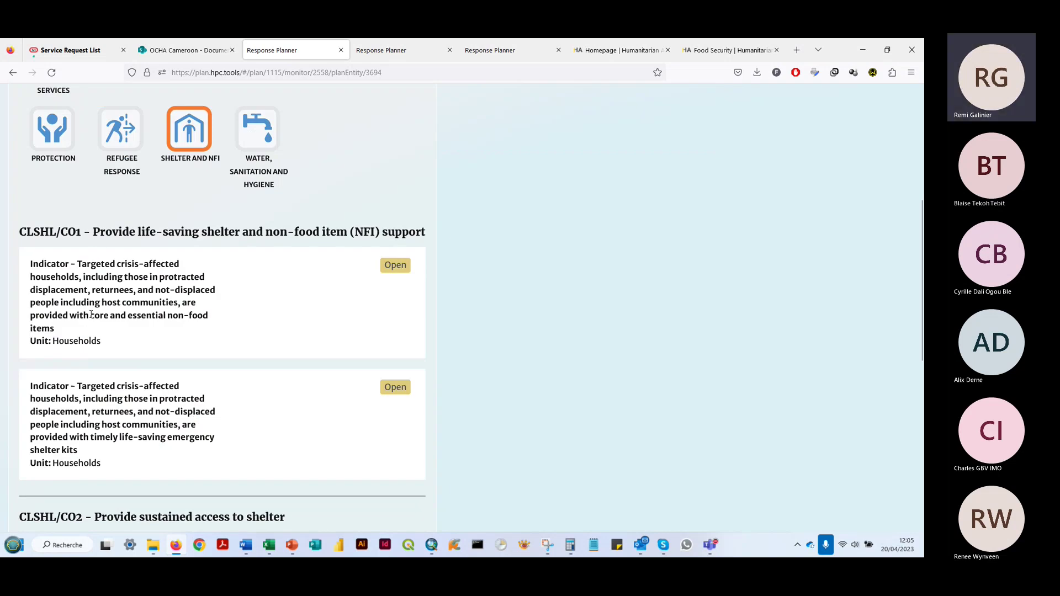
left_click(401, 272)
scroll(321, 329, "down", 2)
scroll(321, 328, "down", 1)
left_click(150, 258)
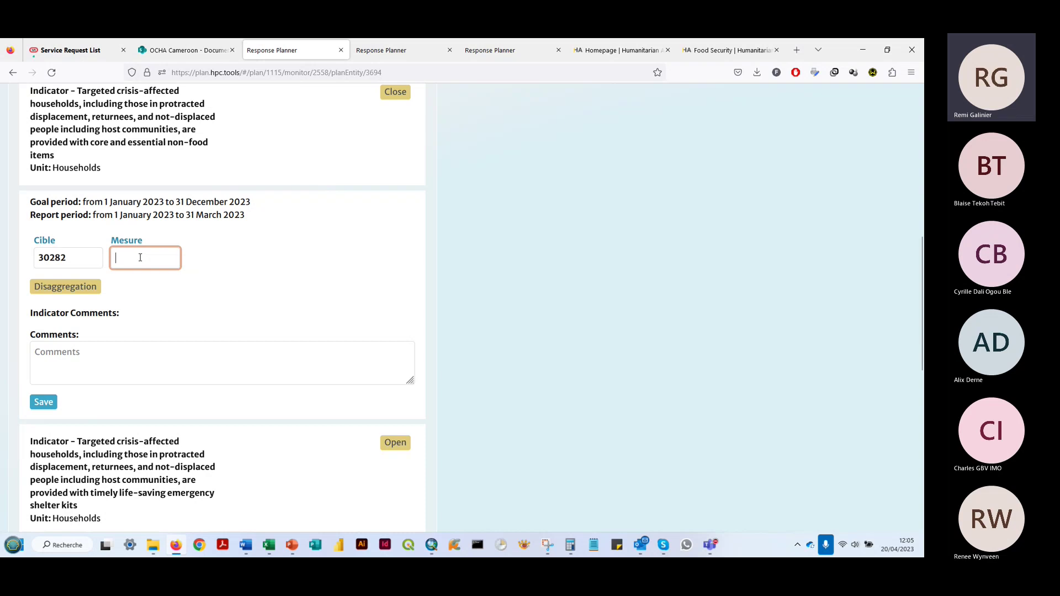
Review the indicator's regional breakdown, checking the Cameroon and Adamaoua cells without entering values.
left_click(75, 286)
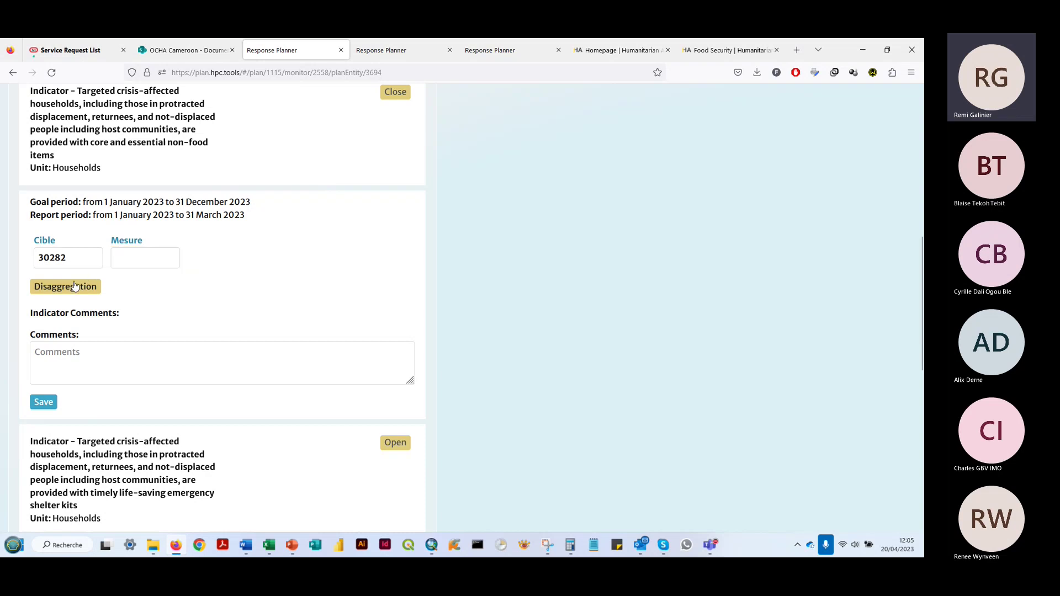
scroll(307, 390, "down", 1)
scroll(226, 418, "up", 1)
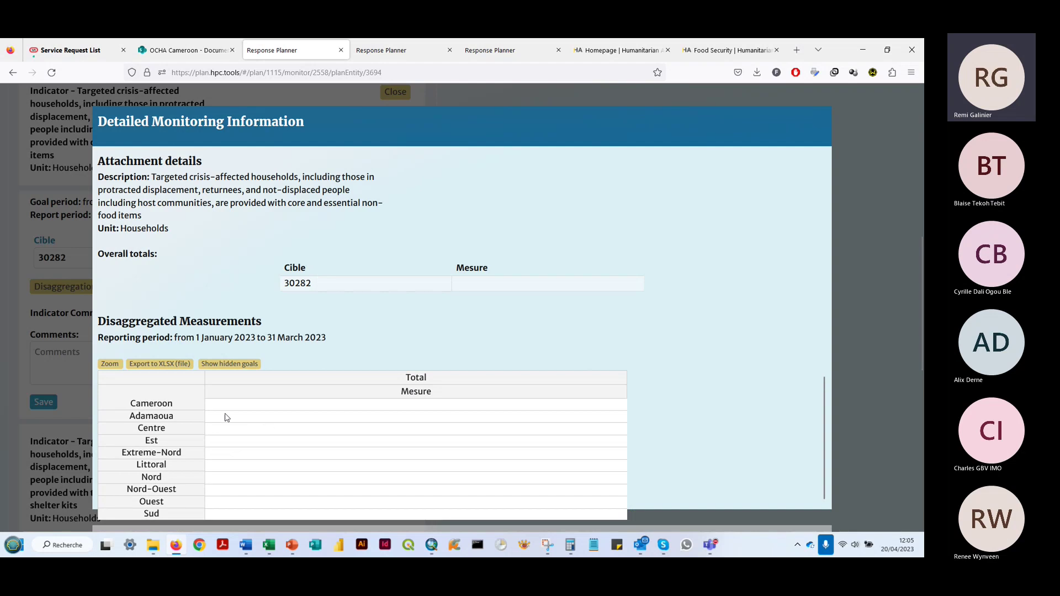
scroll(235, 442, "down", 1)
scroll(235, 414, "up", 1)
left_click(134, 405)
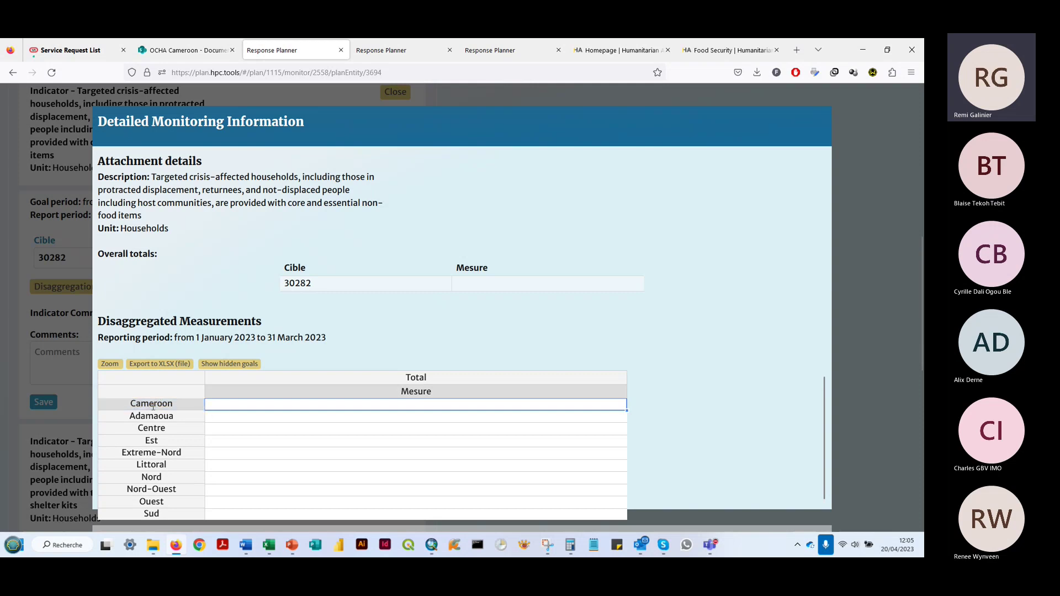
left_click(221, 418)
scroll(221, 423, "down", 1)
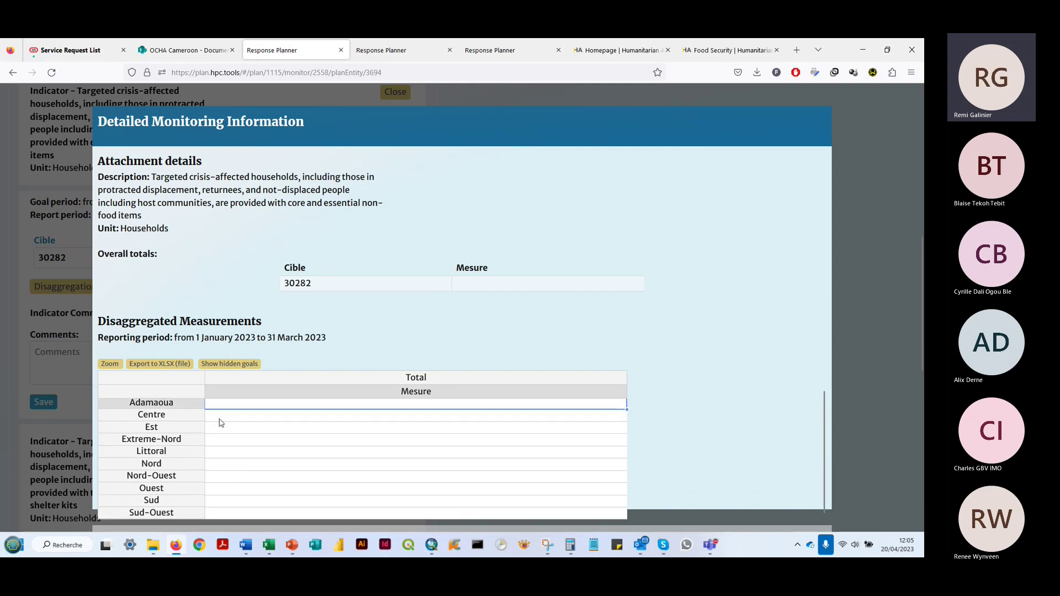
scroll(217, 440, "up", 1)
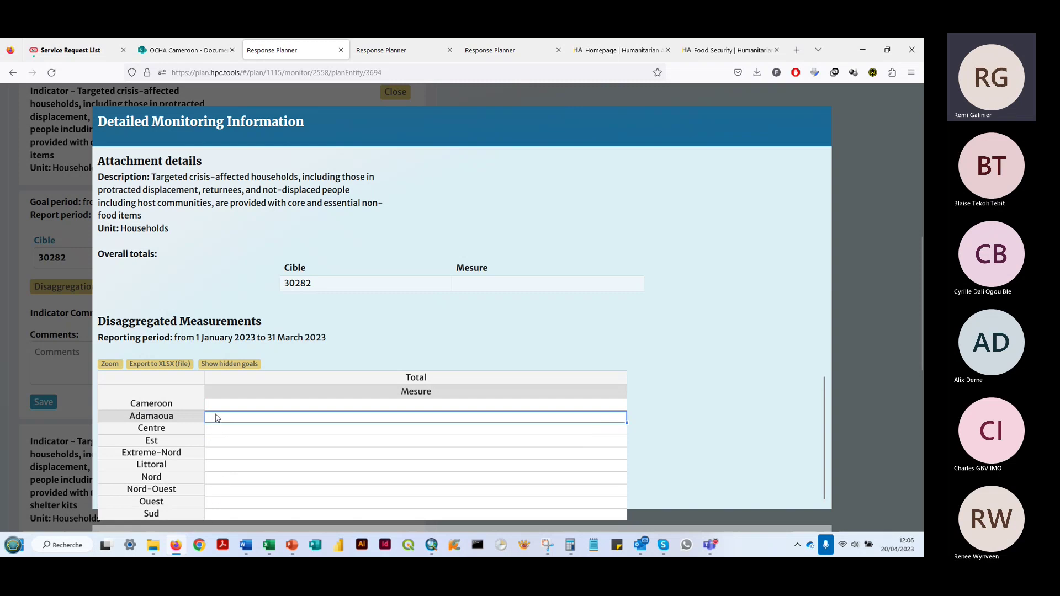
scroll(217, 433, "down", 1)
scroll(218, 467, "up", 1)
scroll(259, 474, "down", 1)
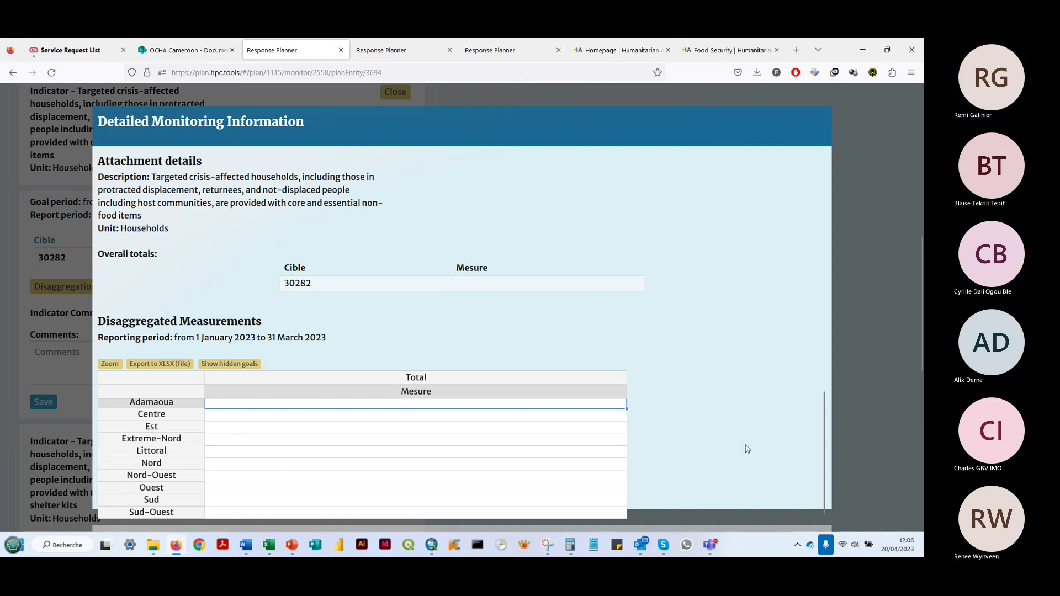
scroll(746, 447, "up", 1)
left_click(735, 334)
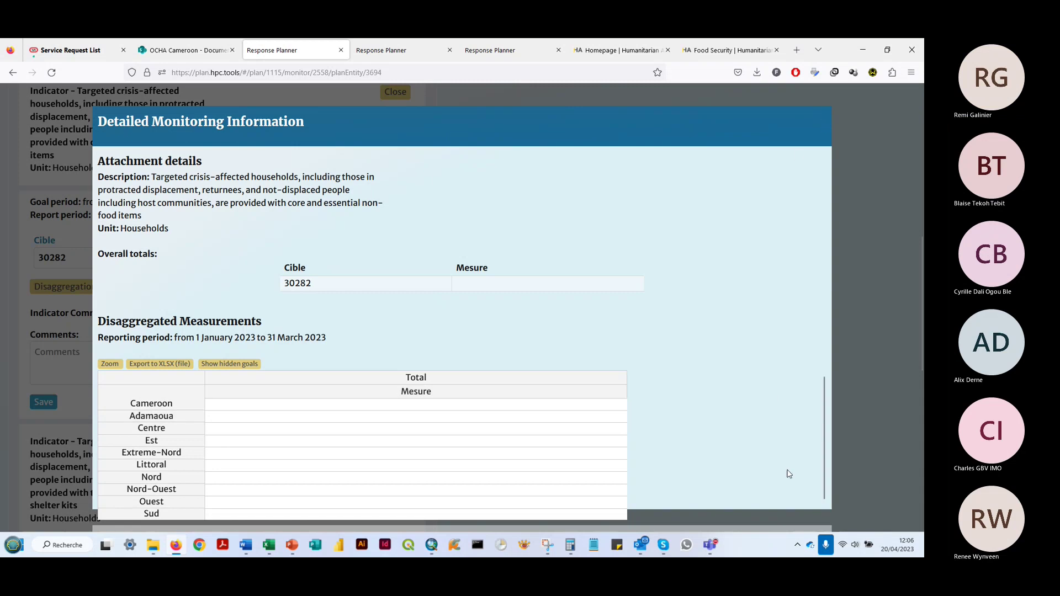
scroll(789, 473, "down", 1)
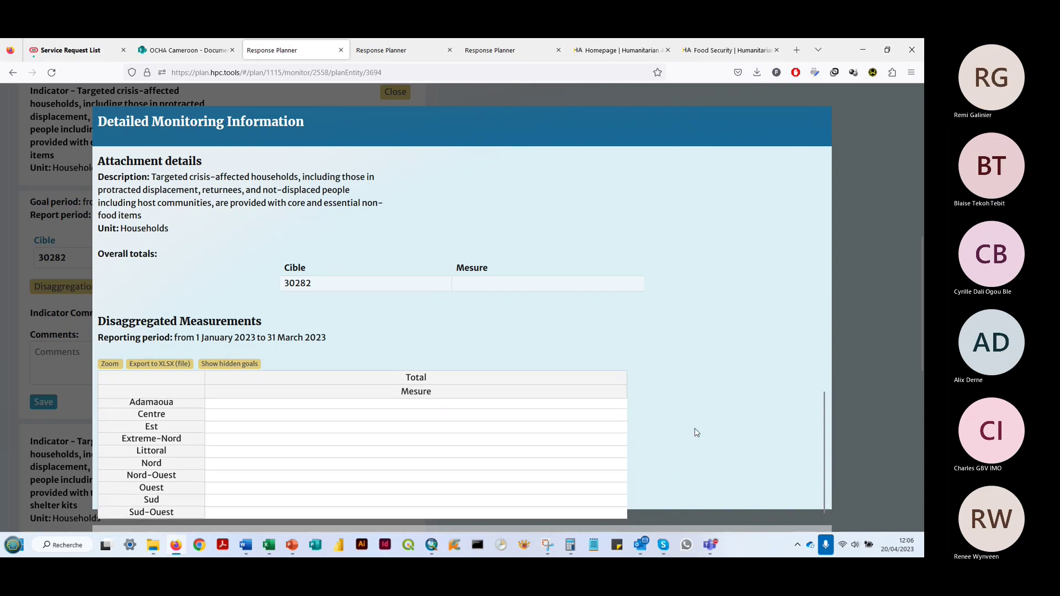
left_click(341, 51)
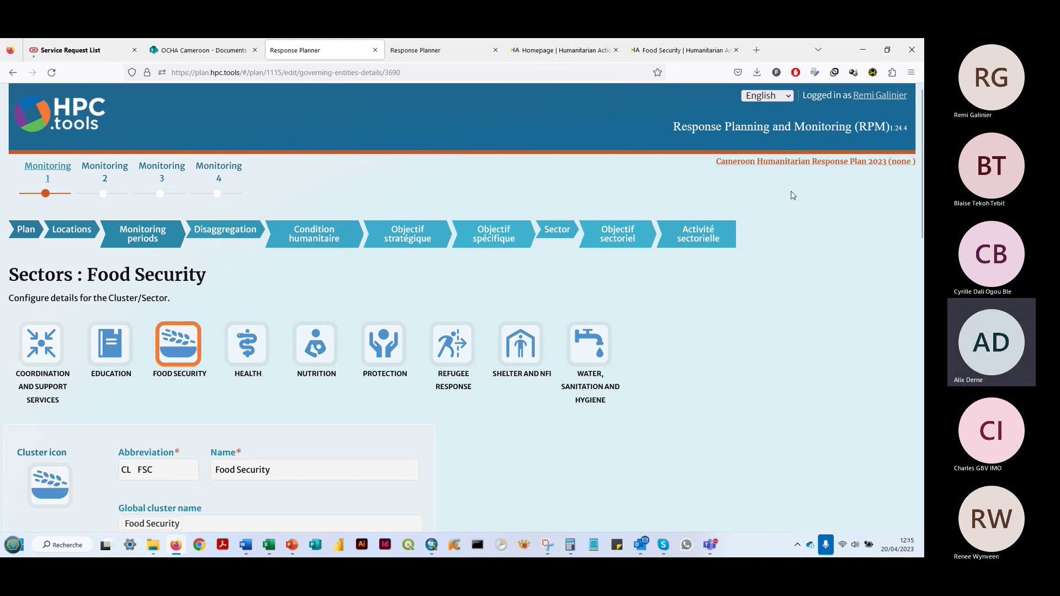
Open the Cameroon plan in a new tab from the 2023 operations list.
right_click(82, 125)
left_click(82, 126)
left_click(392, 50)
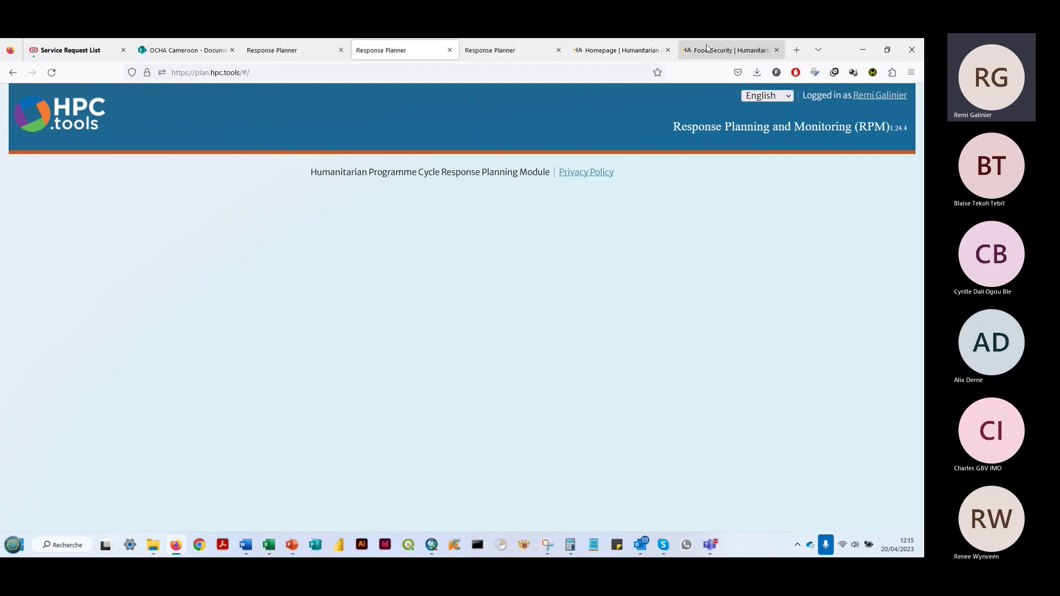
left_click(618, 50)
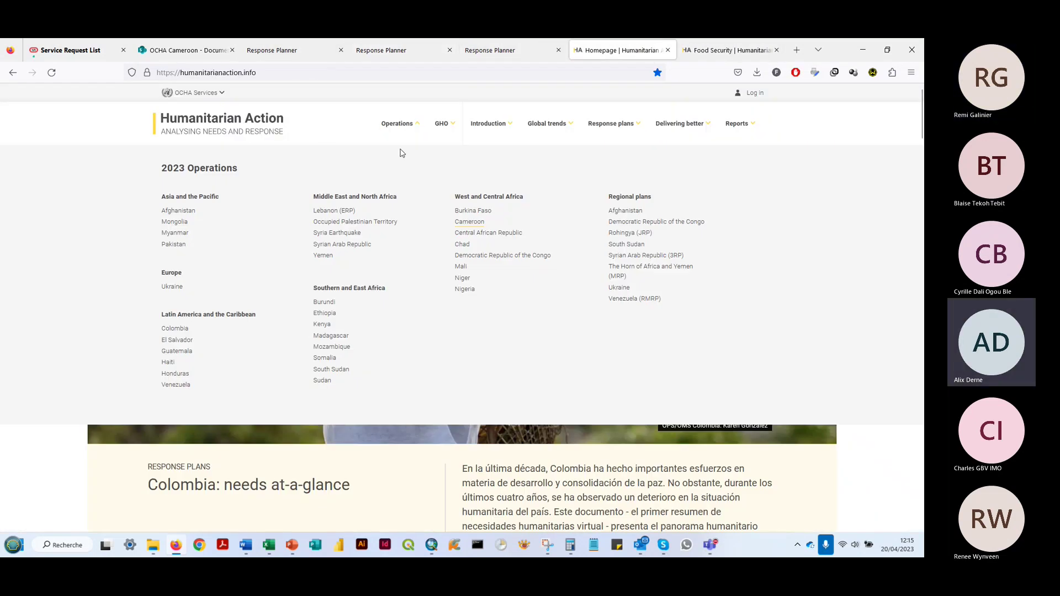
right_click(468, 222)
left_click(524, 232)
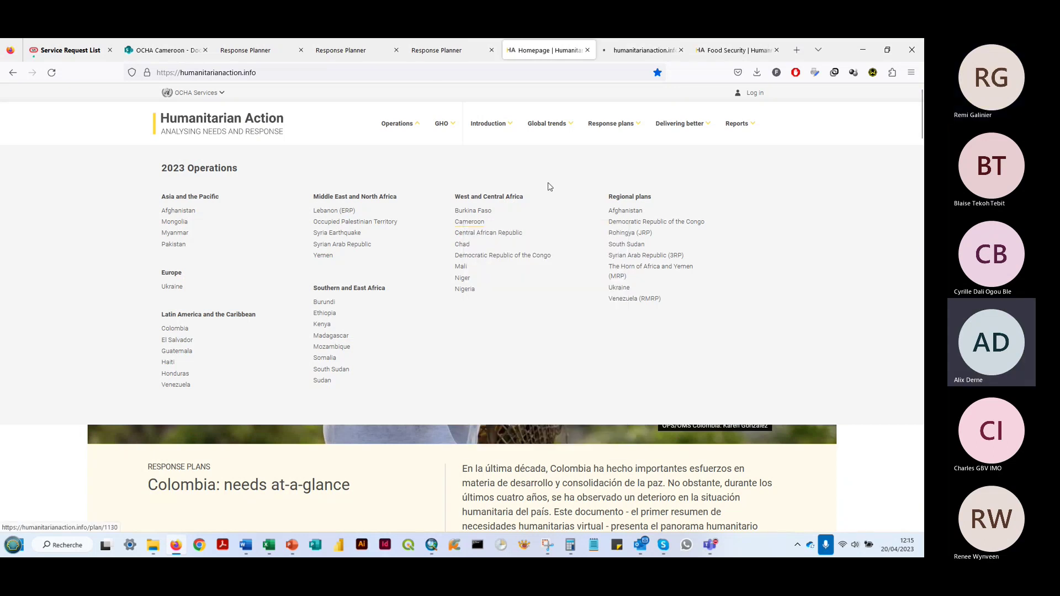
key("ctrl+Tab")
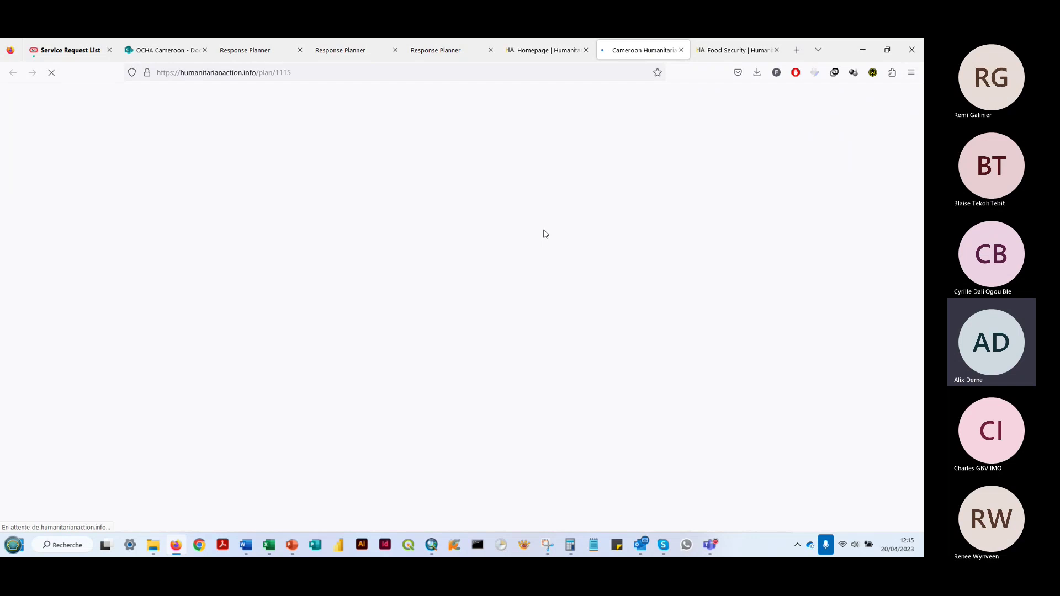
Check the overview figures, then open the Q4 monitoring compilation workbook in Excel.
scroll(373, 229, "down", 7)
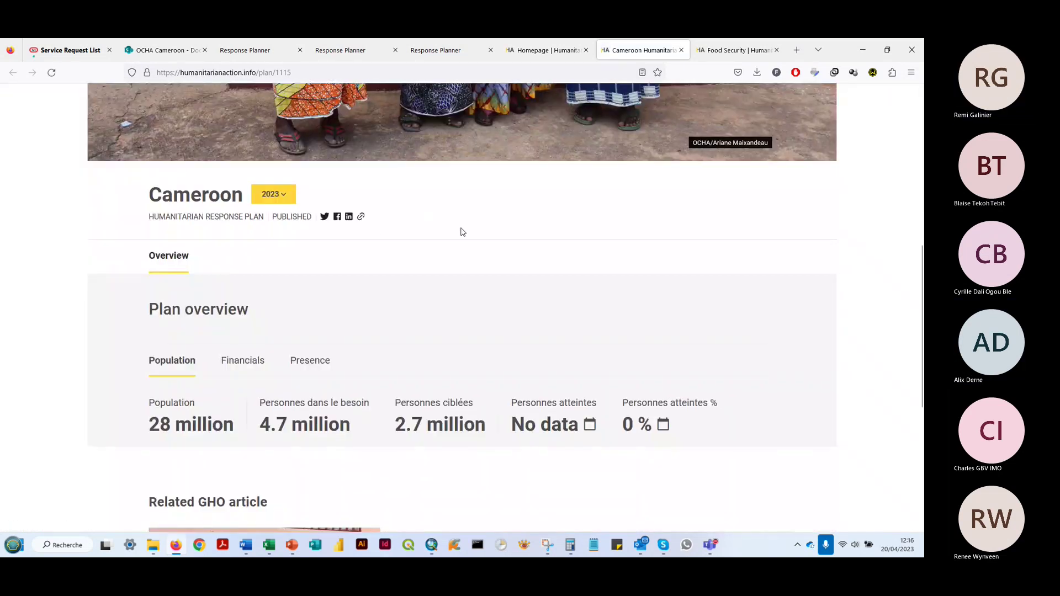
scroll(462, 229, "down", 1)
scroll(461, 230, "up", 1)
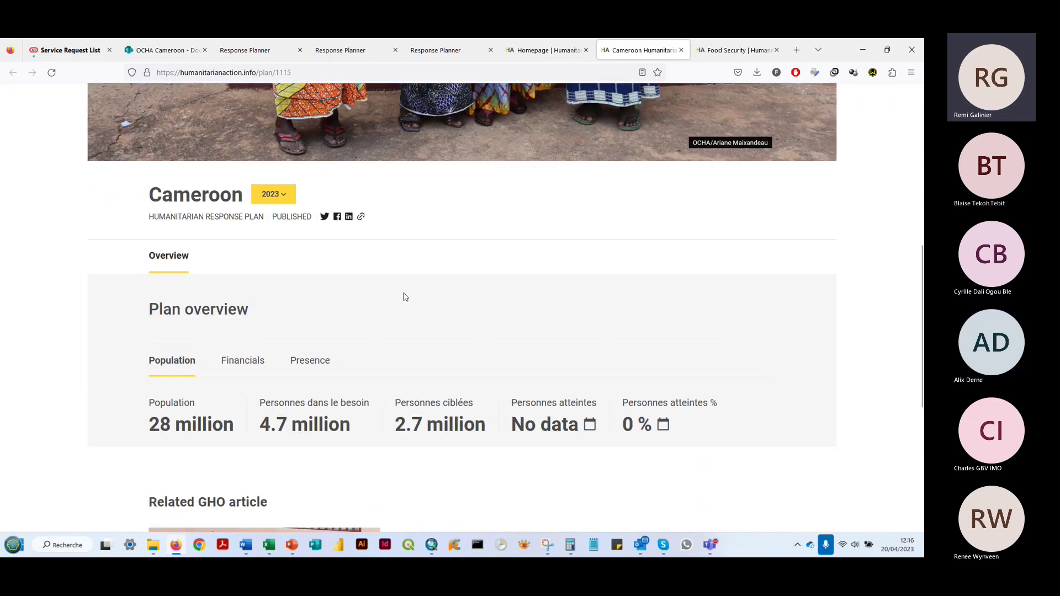
right_click(269, 544)
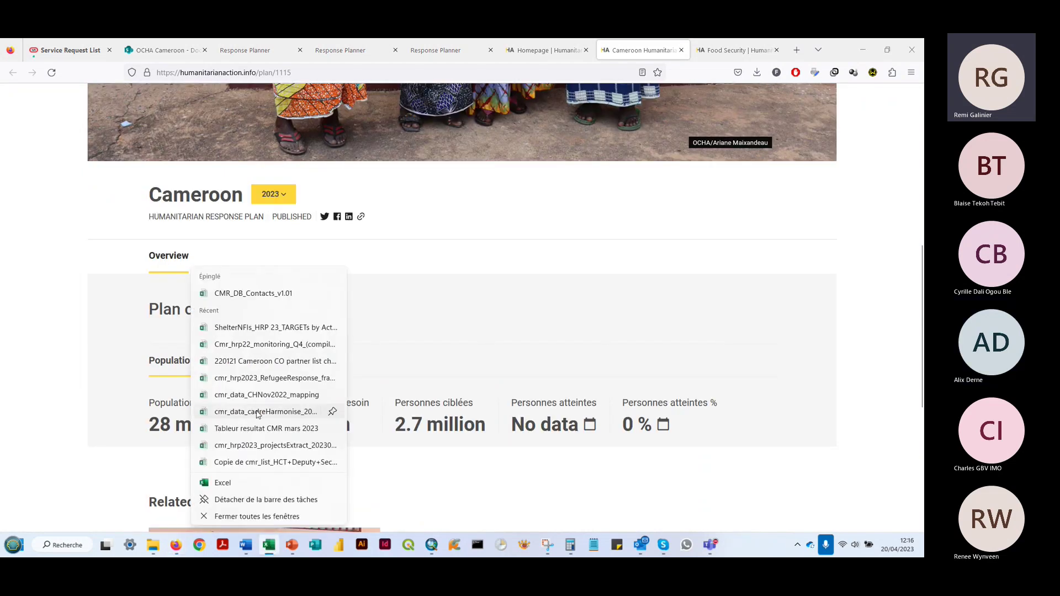
left_click(264, 347)
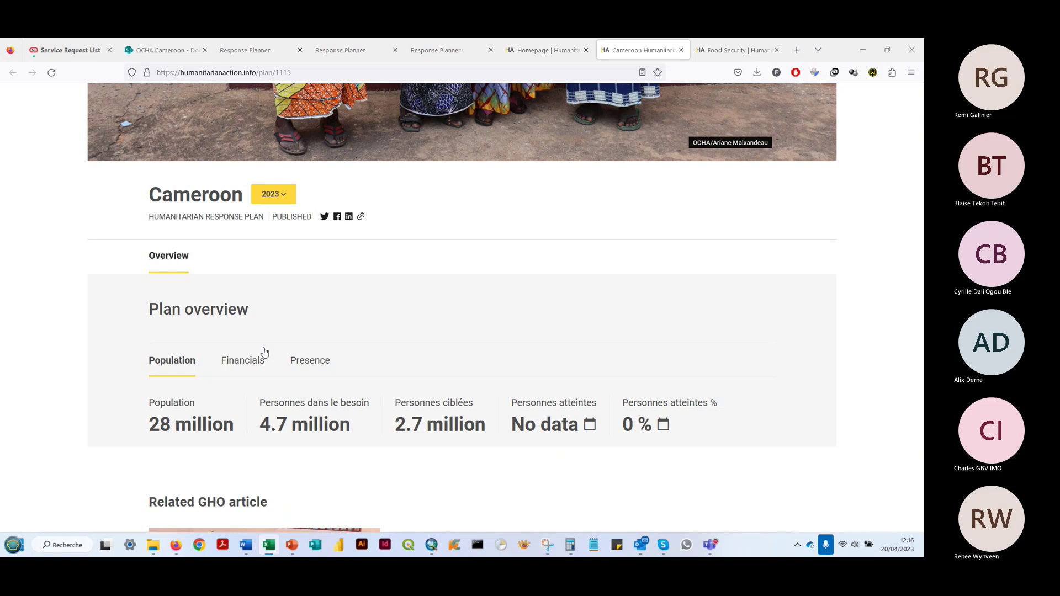
Enable the Q4 workbook's blocked content and mark it as a trusted document.
left_click(274, 549)
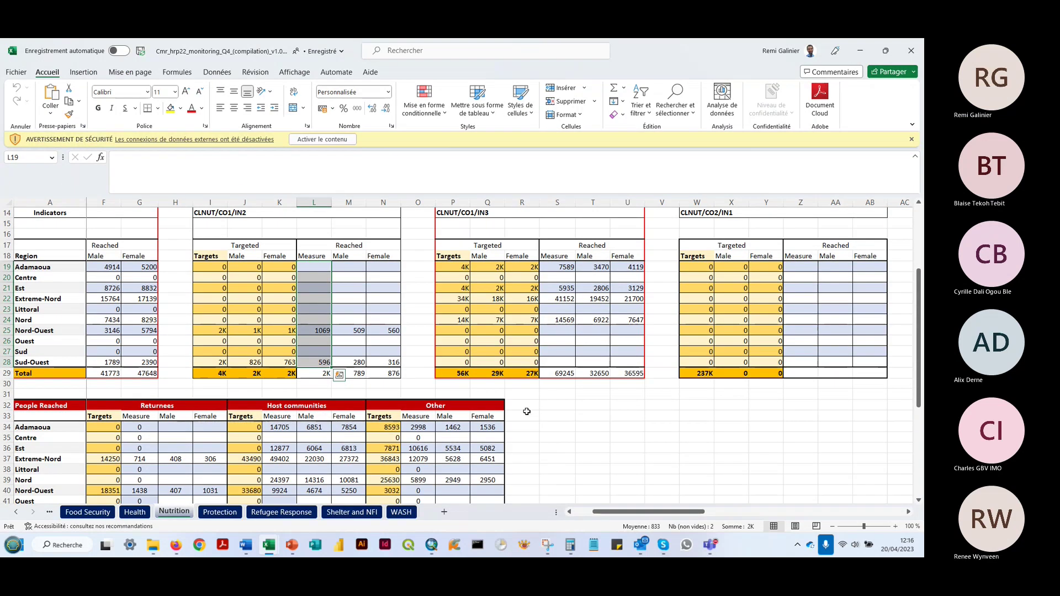
left_click(322, 139)
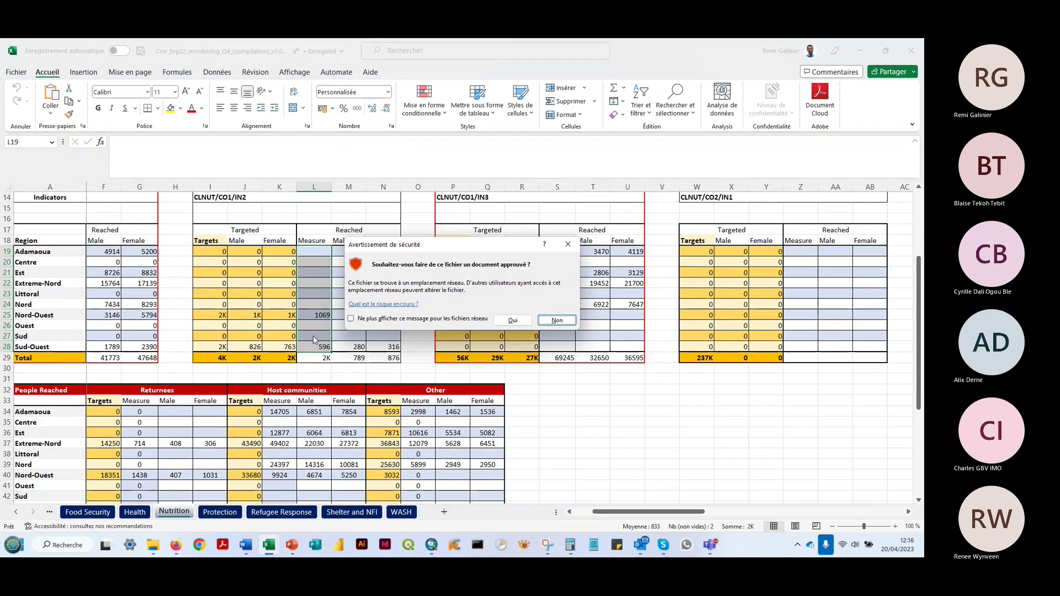
left_click(513, 320)
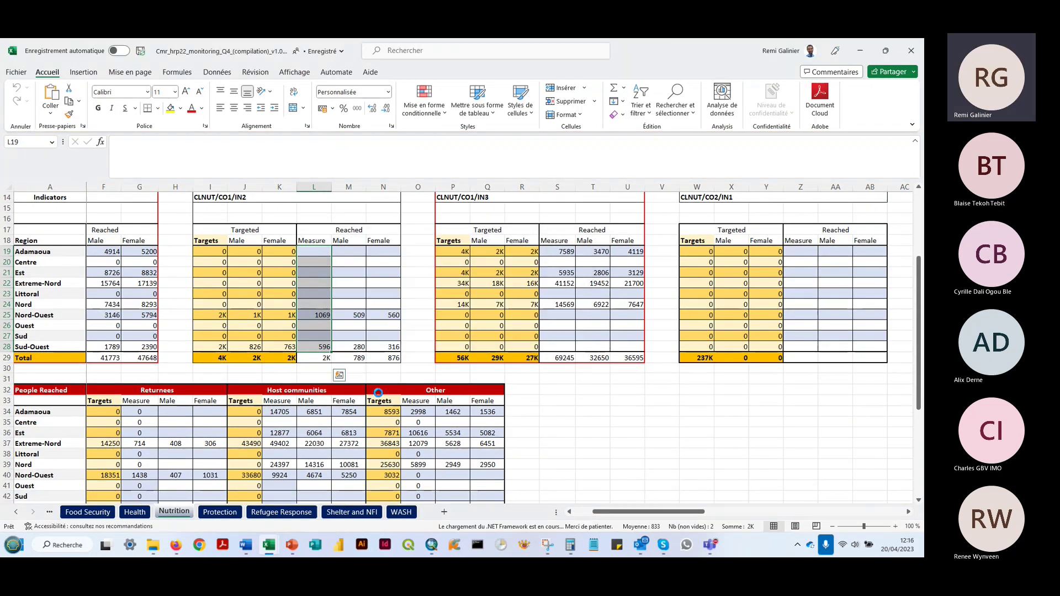
Review the Protection sheet's regional figures, selecting the Ouest rows 26 and 41.
left_click(220, 512)
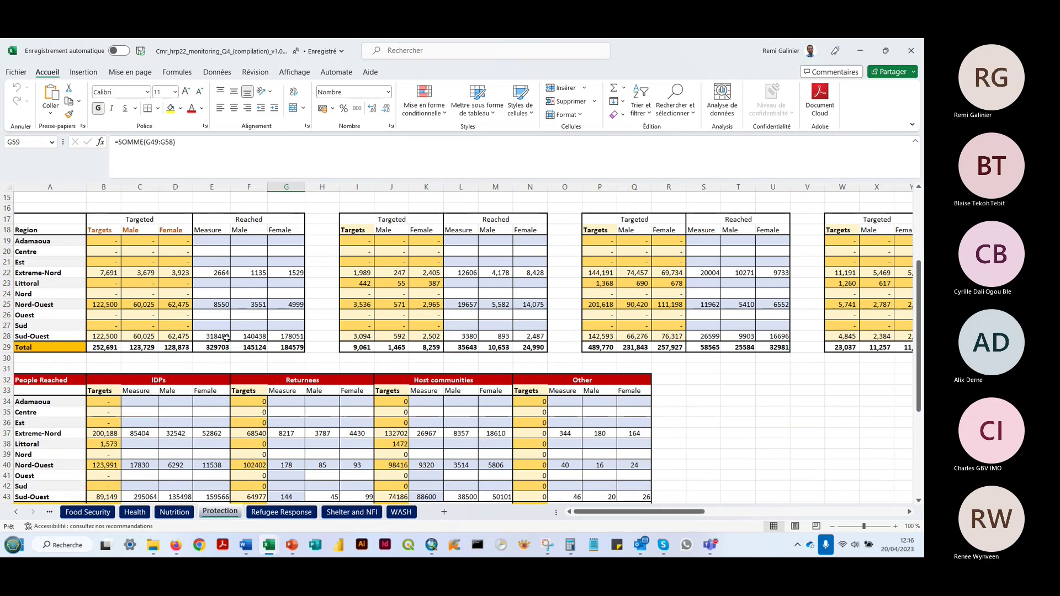
scroll(270, 357, "down", 3)
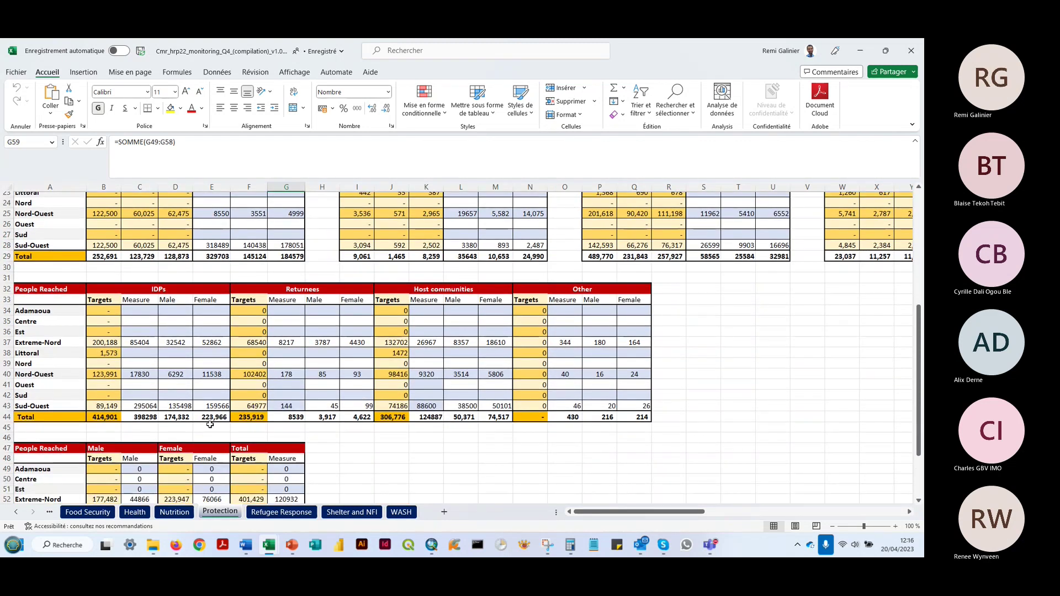
scroll(221, 419, "down", 4)
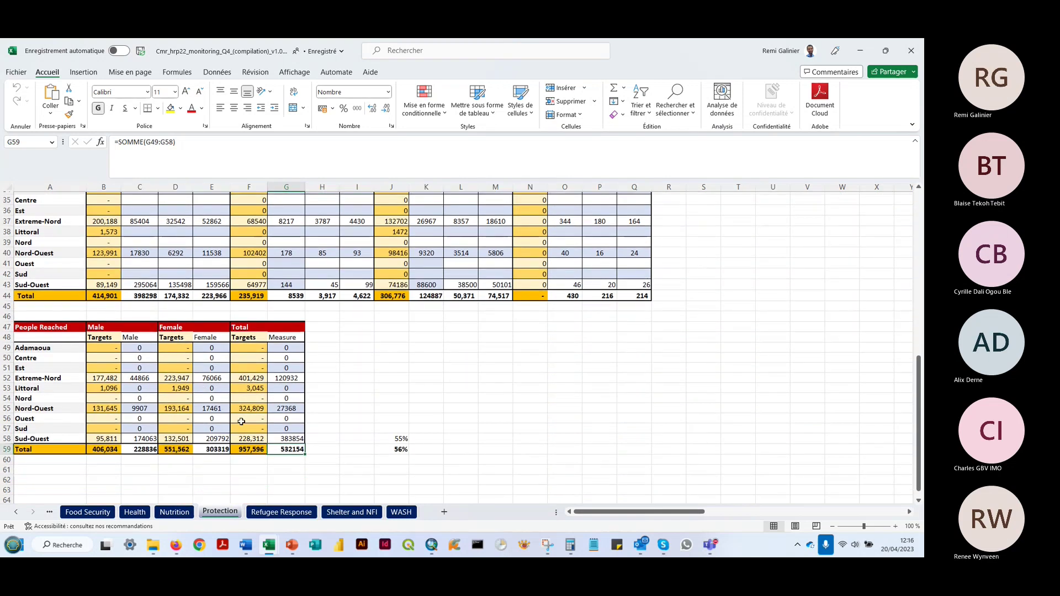
scroll(232, 420, "up", 11)
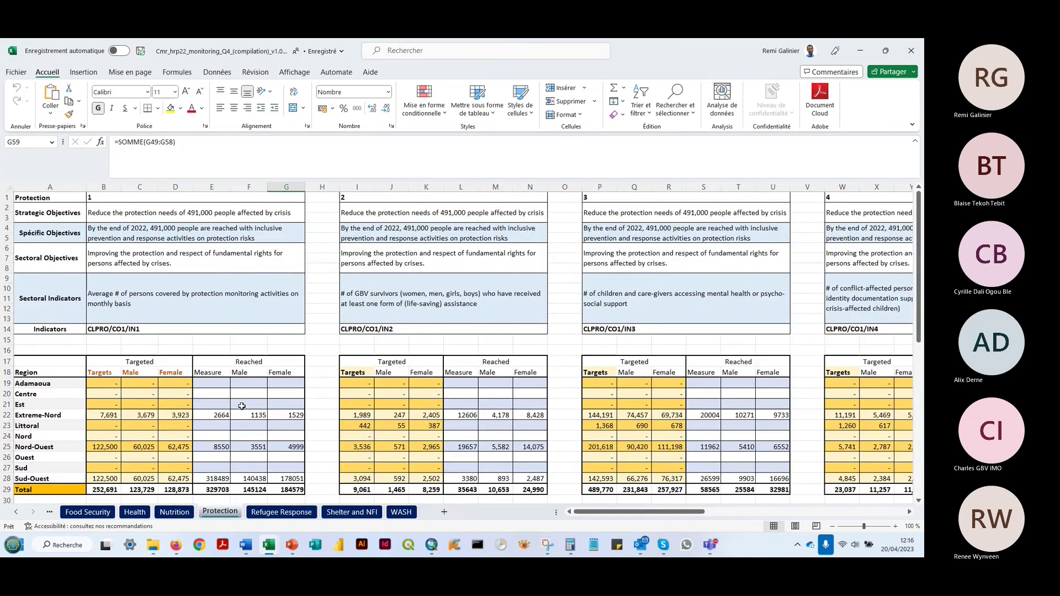
mouse_move(682, 511)
left_mouse_down()
mouse_move(692, 513)
mouse_move(682, 513)
left_mouse_up()
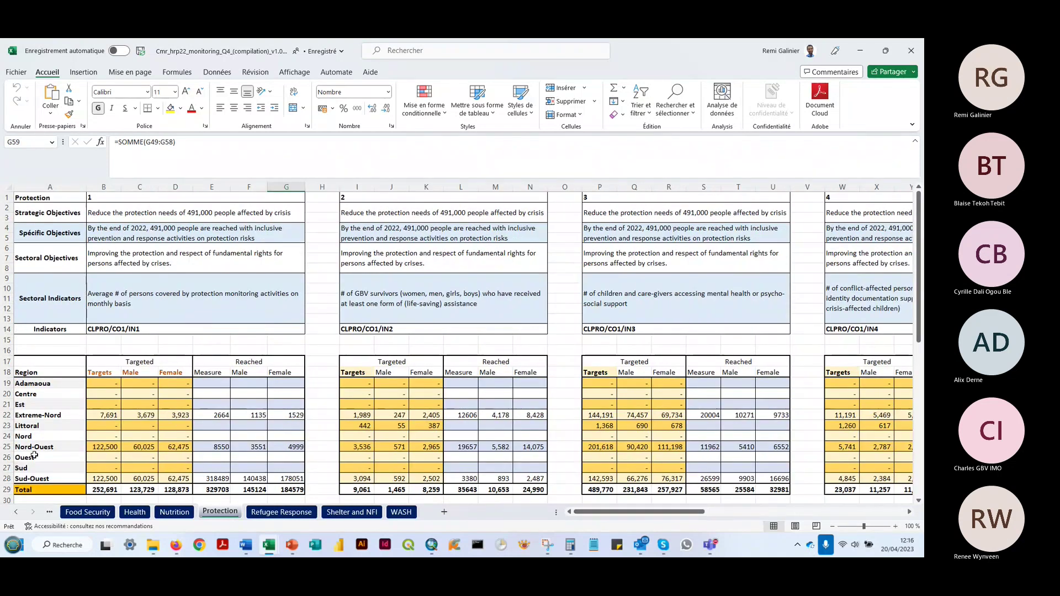
left_click(7, 457)
left_click_drag(671, 511, 614, 500)
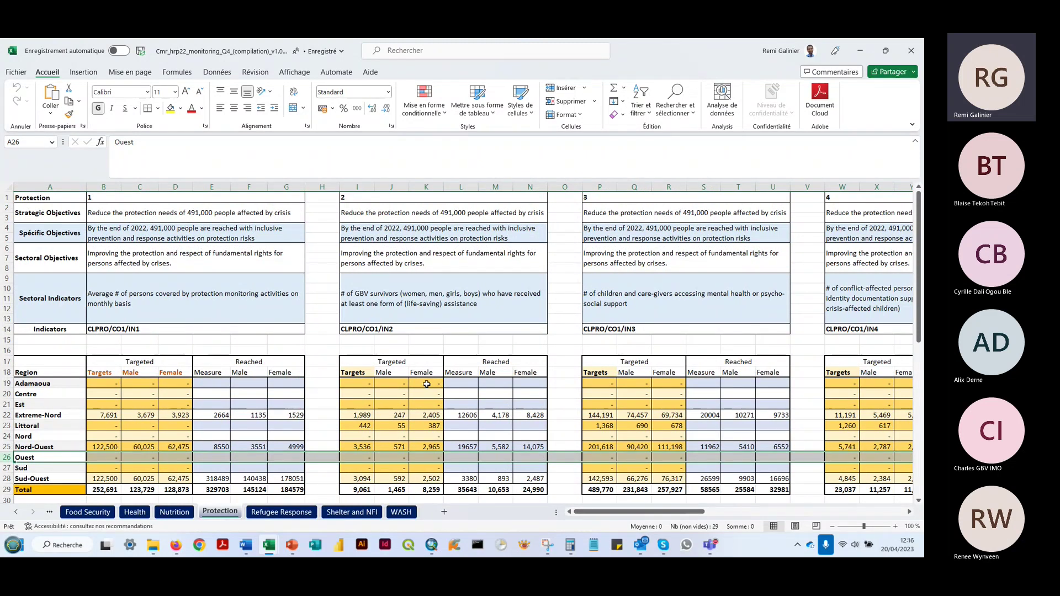
scroll(427, 383, "down", 6)
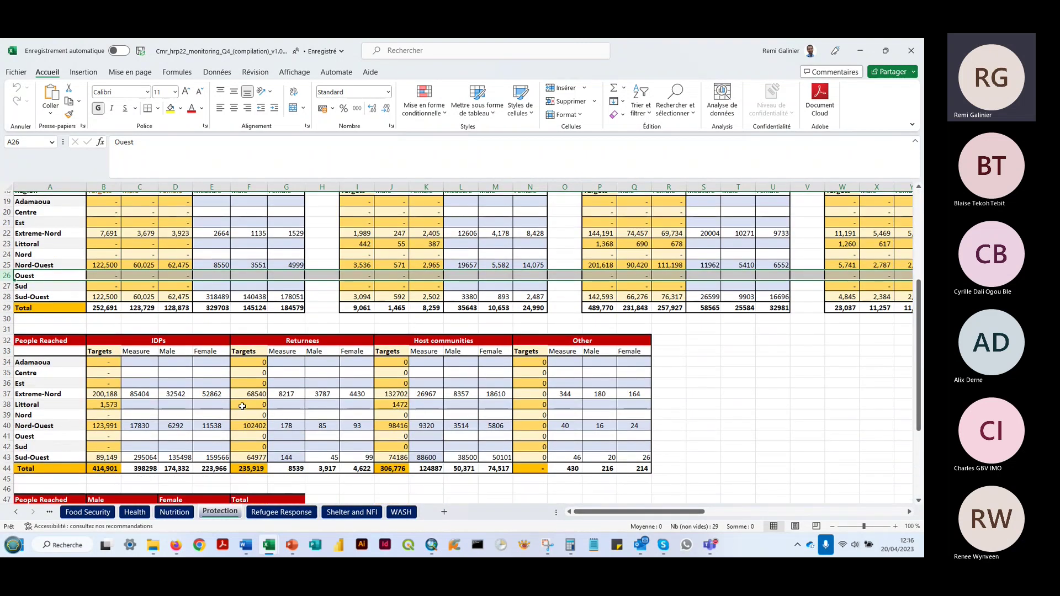
left_click_drag(634, 435, 111, 436)
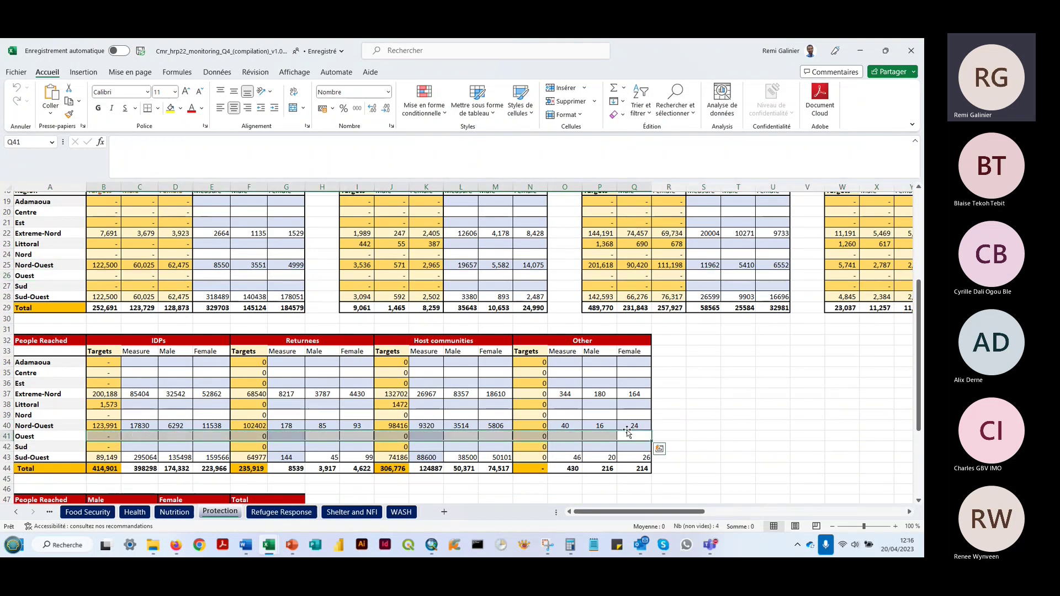
left_click(628, 436)
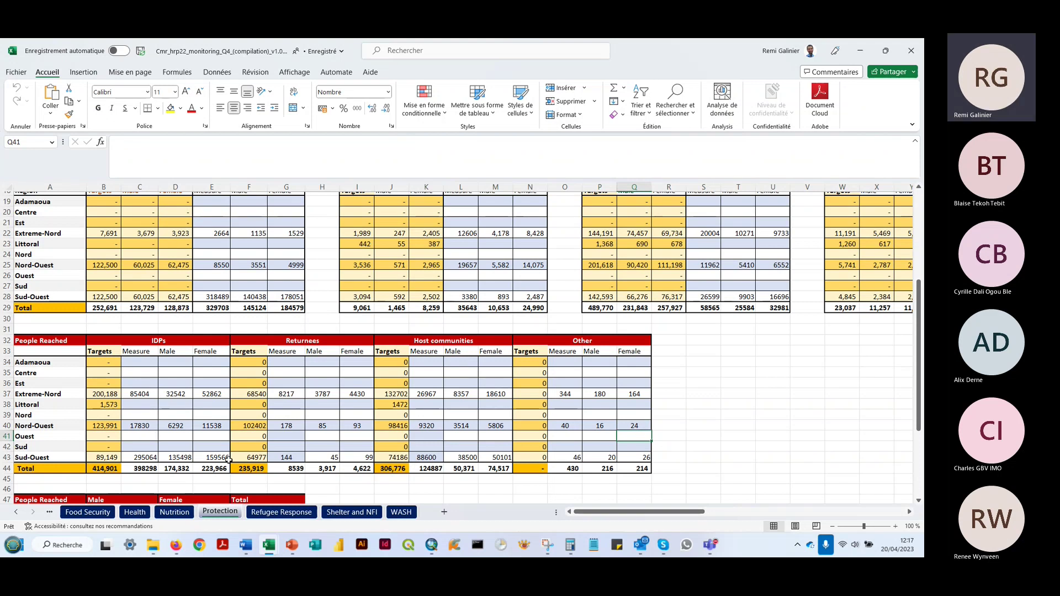
scroll(228, 460, "down", 1)
Move to the Shelter and NFI sheet and select the Ouest rows 26 and 41.
key("ctrl+Page_Down")
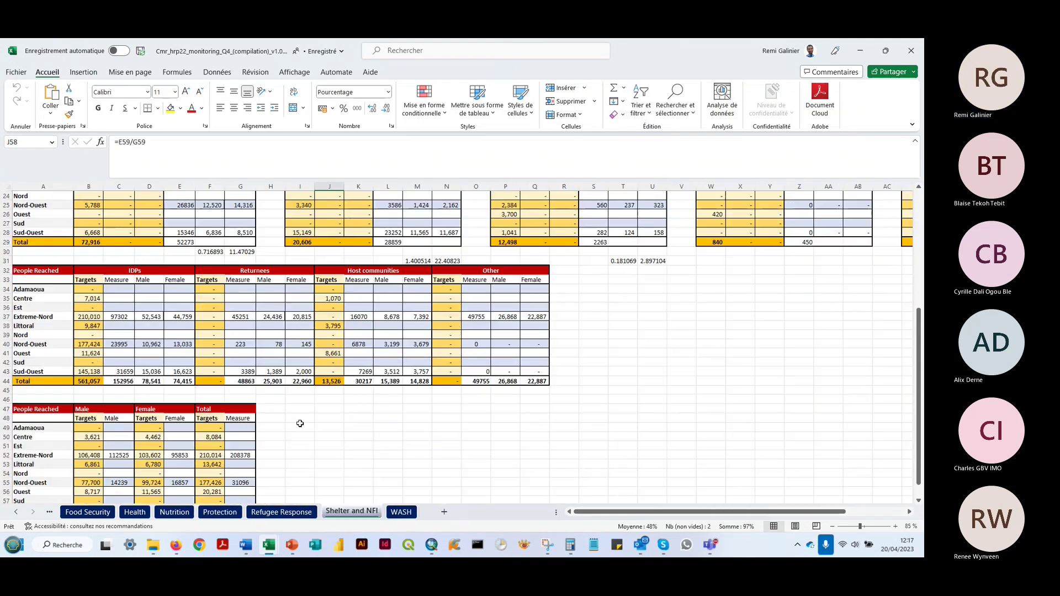
key("ctrl+Page_Down")
scroll(194, 400, "down", 2)
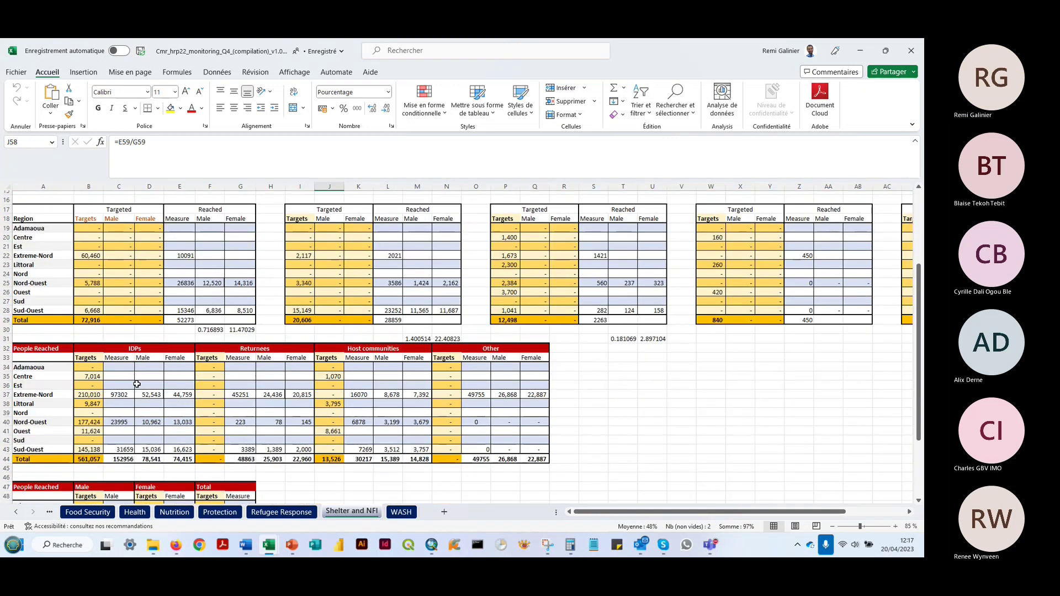
scroll(132, 384, "up", 2)
scroll(129, 385, "up", 3)
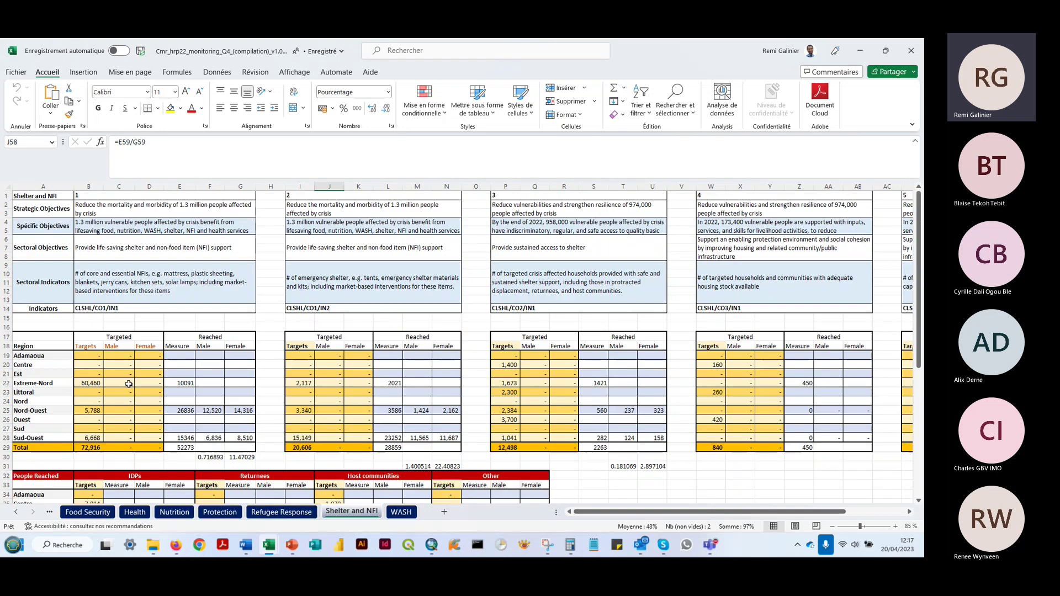
left_click(6, 420)
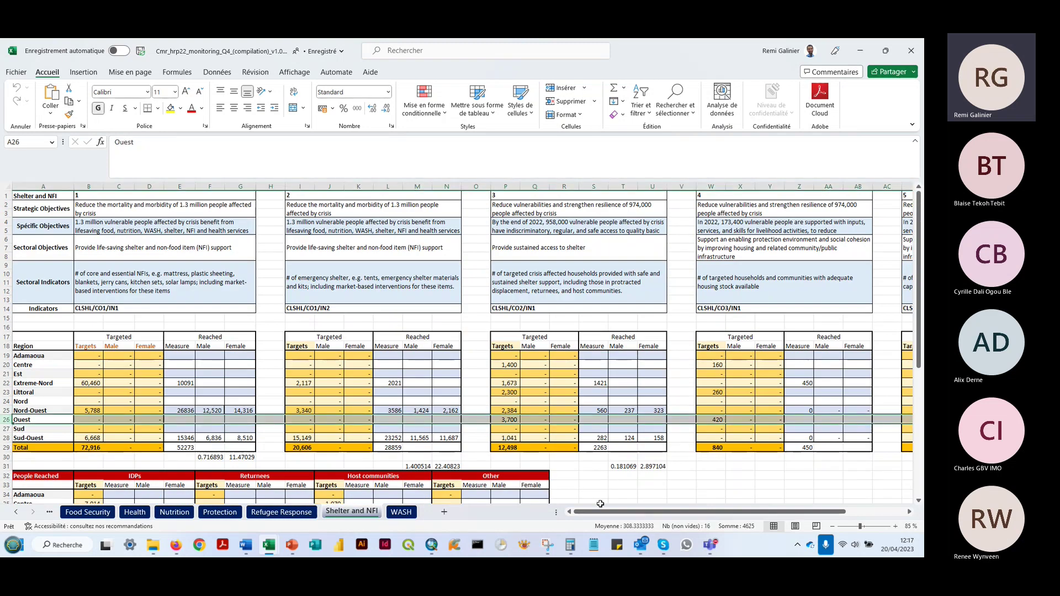
left_click_drag(613, 511, 704, 510)
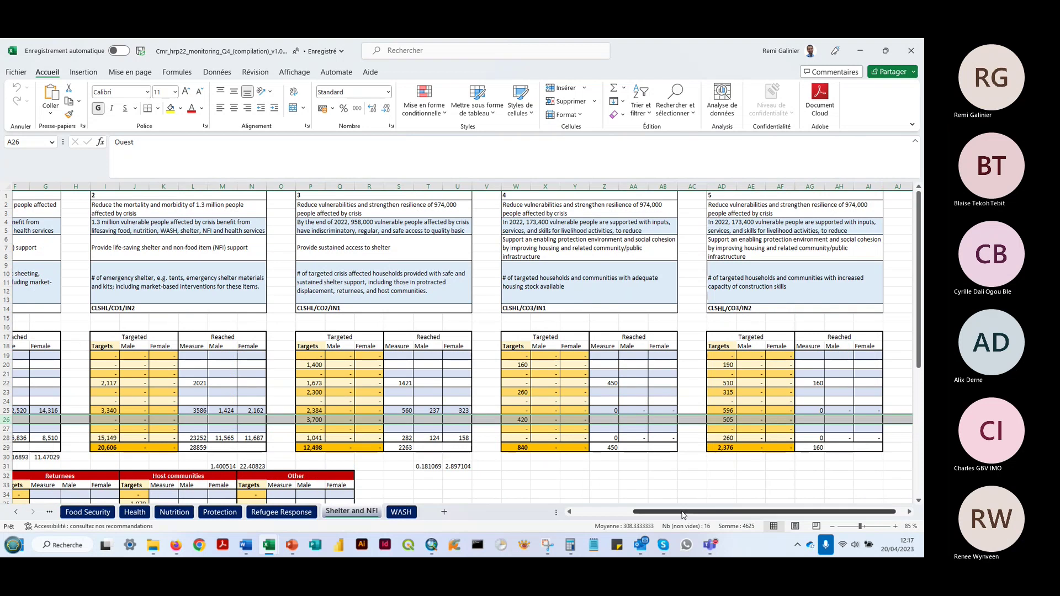
scroll(276, 436, "left", 5)
scroll(212, 440, "down", 1)
scroll(212, 440, "down", 4)
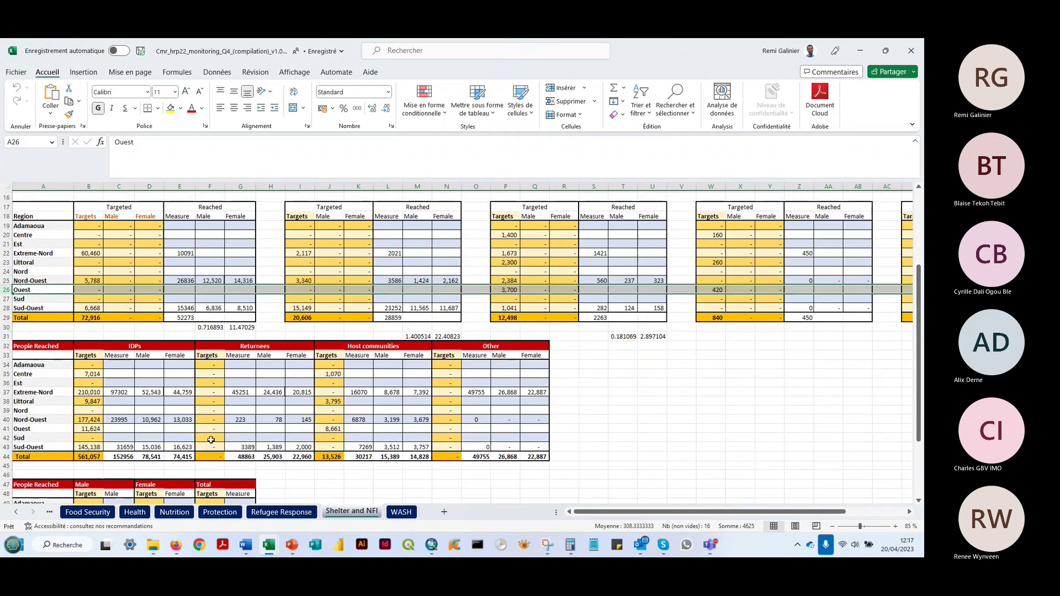
left_click(15, 429)
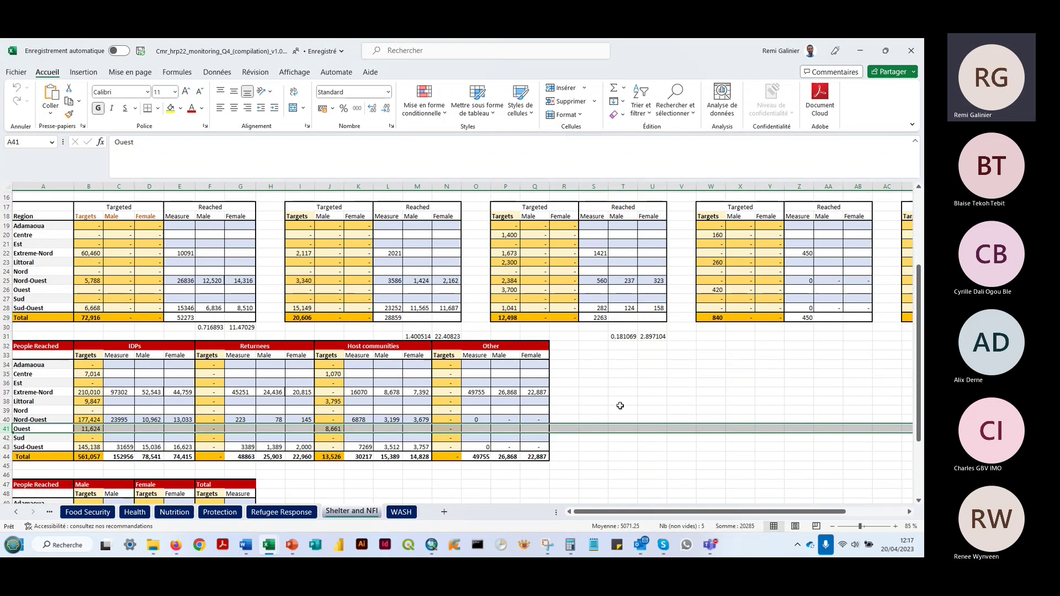
scroll(272, 418, "down", 4)
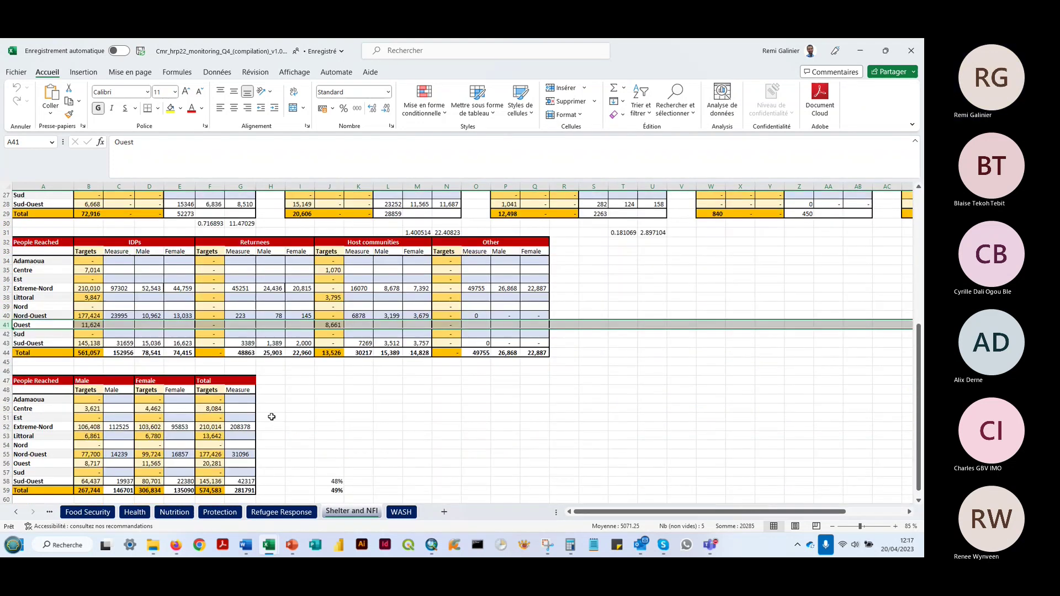
scroll(342, 435, "up", 9)
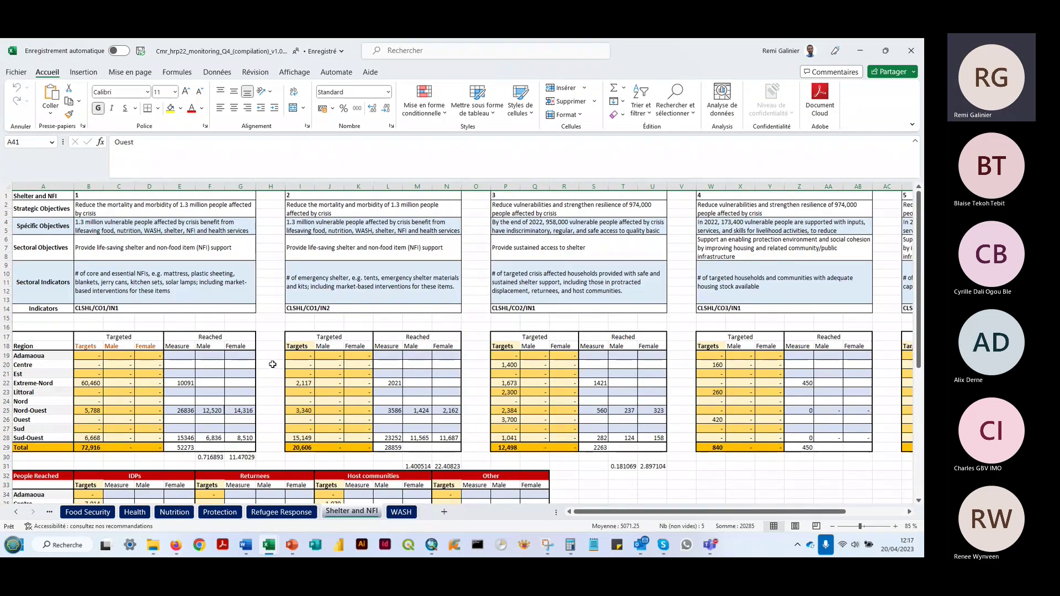
Select the empty gap-column cells O19 to O28 and check the value in R21.
left_click(274, 411)
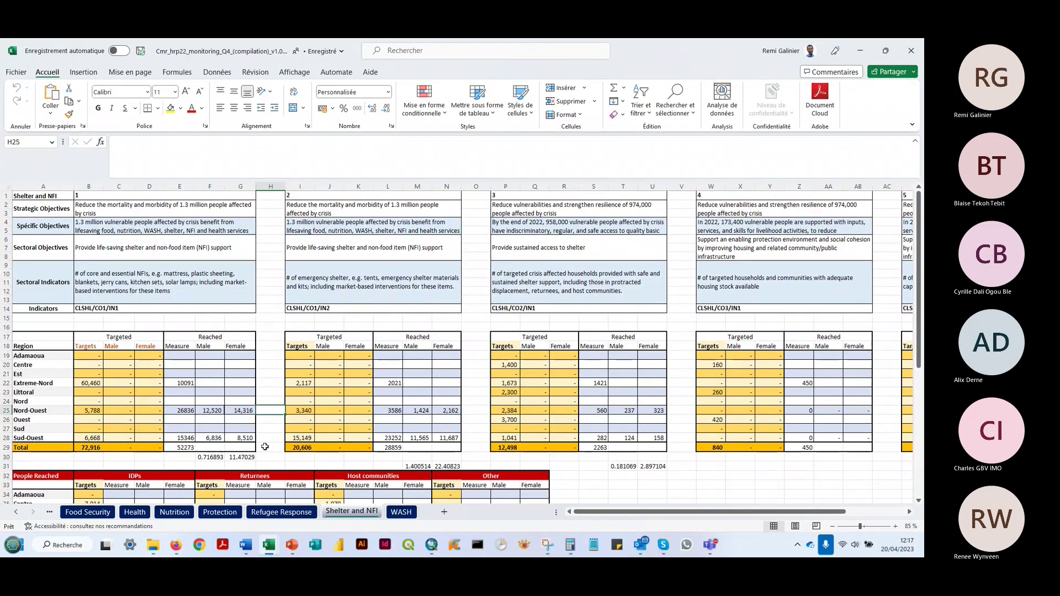
left_click(478, 373)
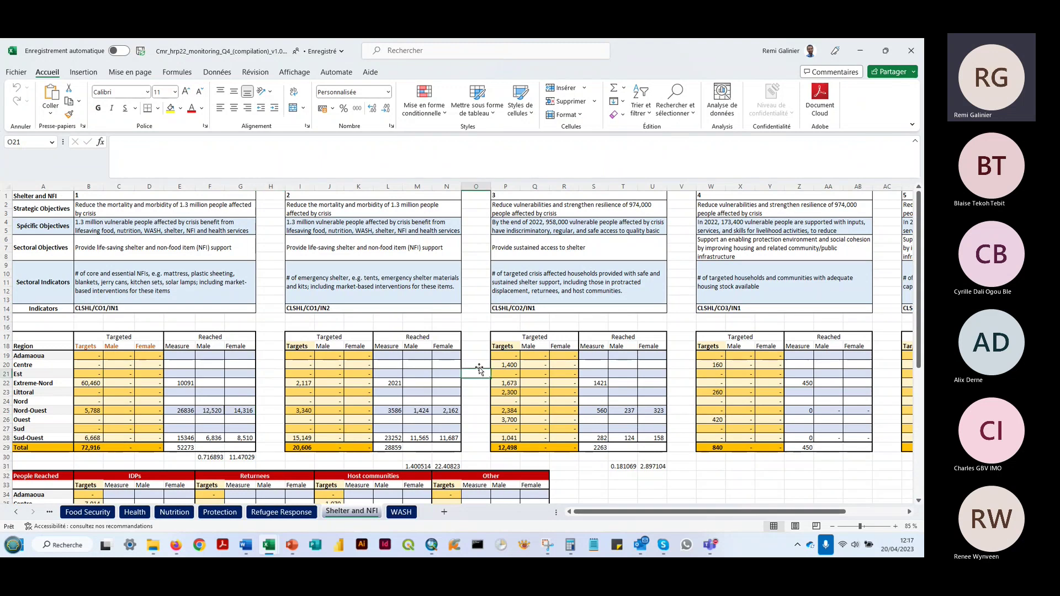
left_click_drag(478, 367, 478, 439)
left_click_drag(476, 356, 476, 438)
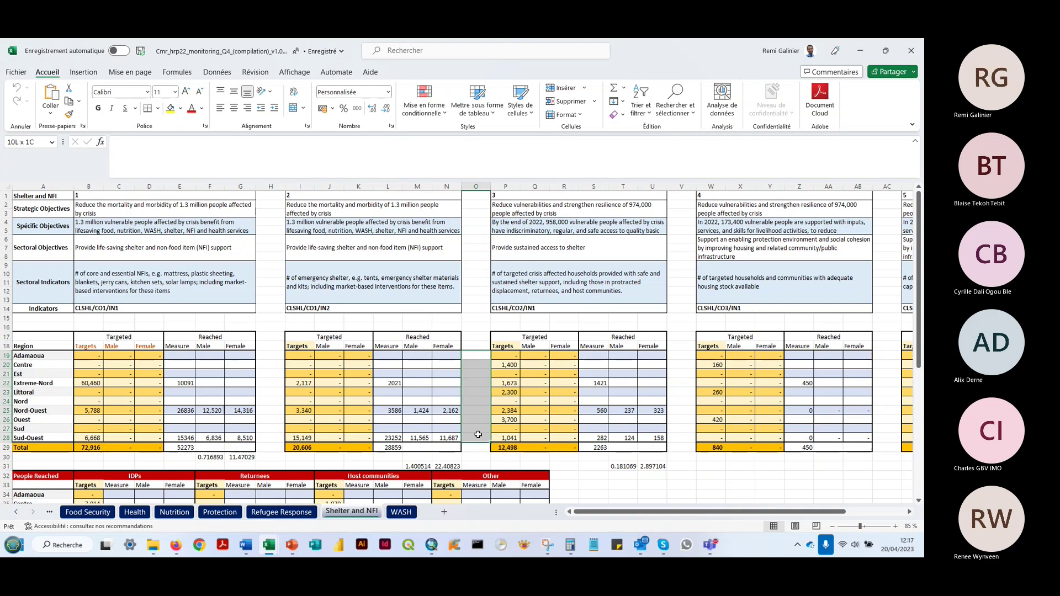
left_click(474, 361)
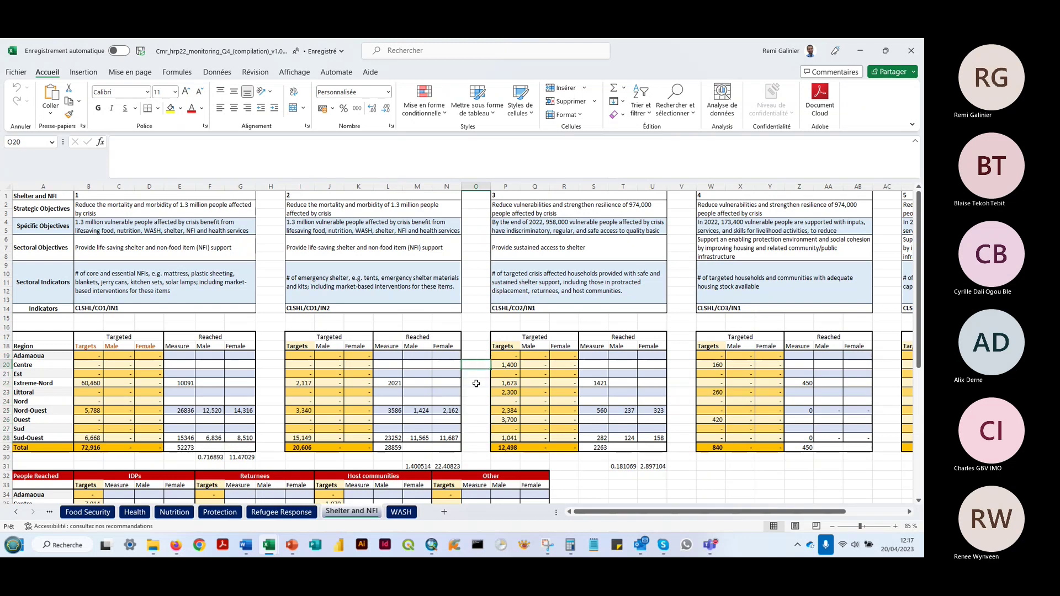
left_click_drag(476, 355, 475, 440)
left_click(475, 367)
left_click(476, 410)
left_click(476, 419)
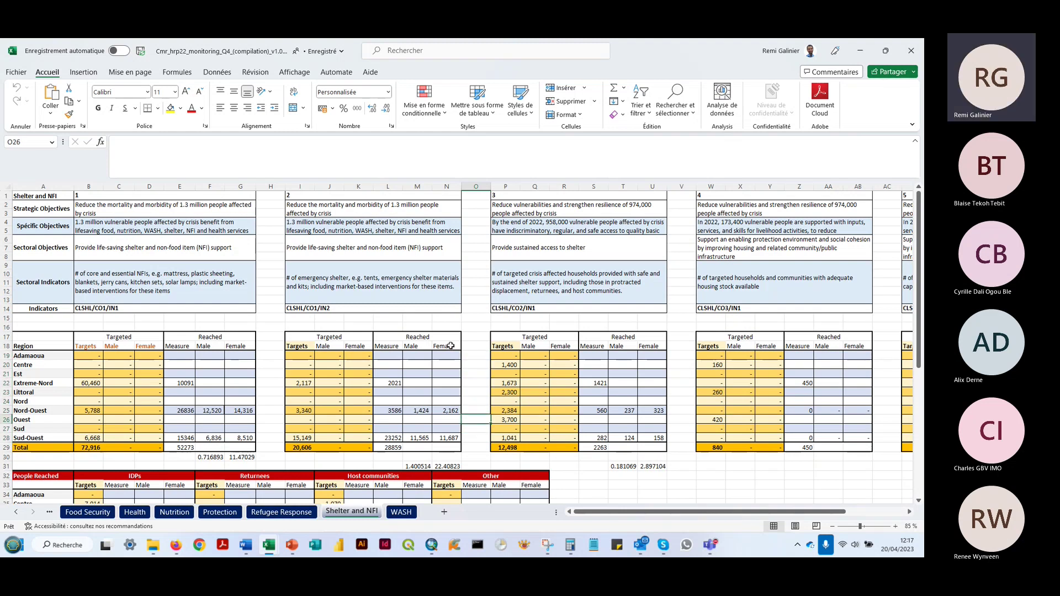
left_click(482, 372)
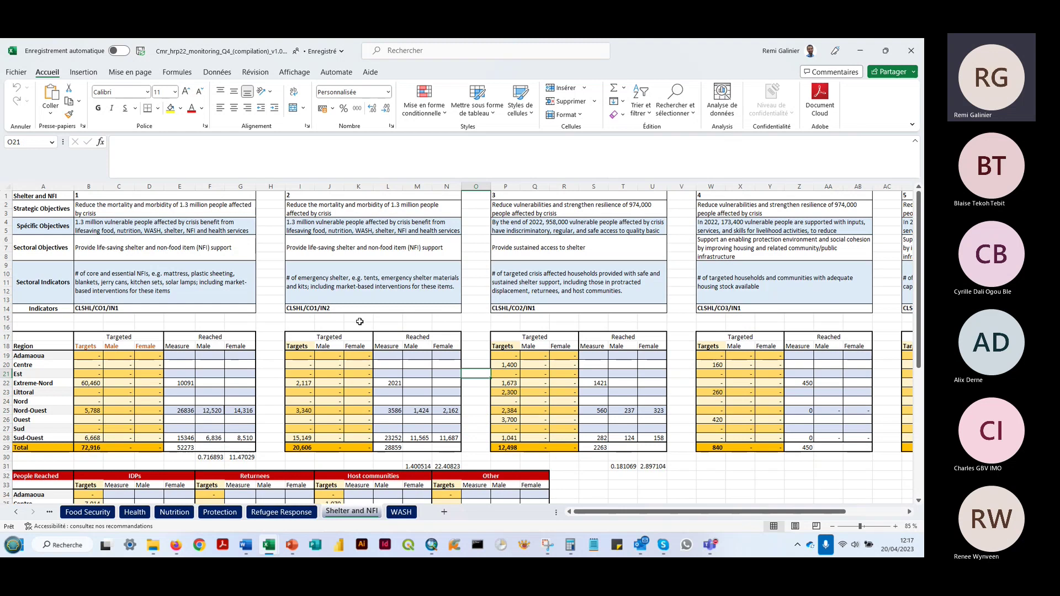
left_click_drag(477, 359, 477, 448)
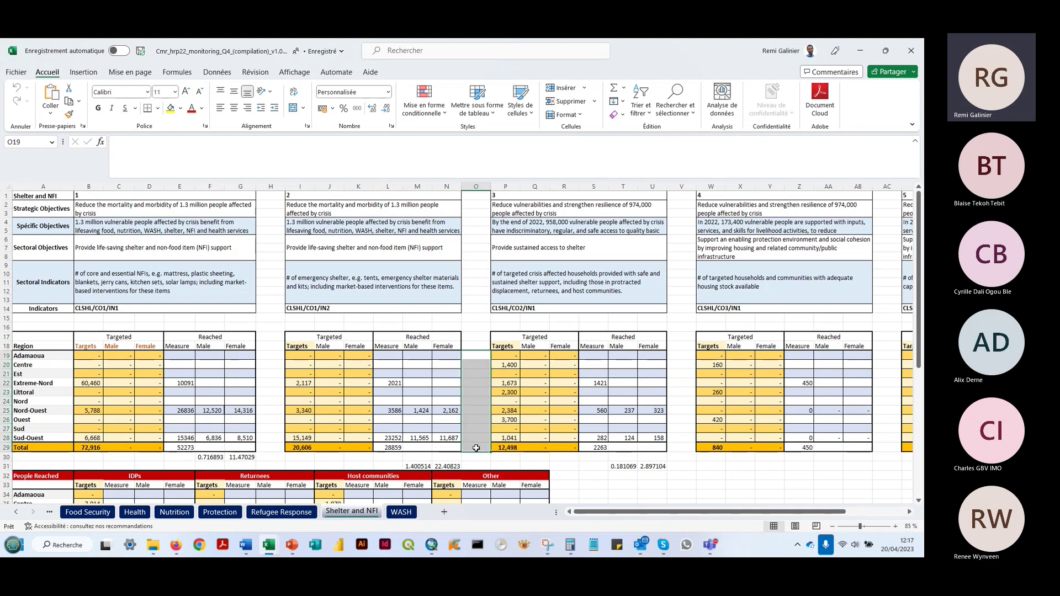
left_click(477, 383)
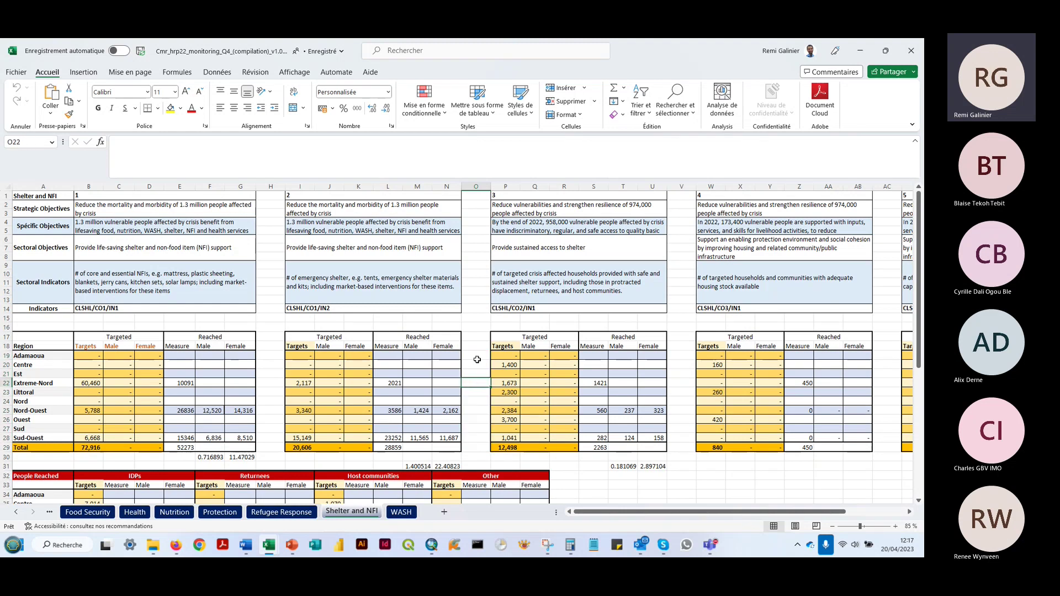
left_click_drag(477, 360, 478, 448)
left_click(479, 361)
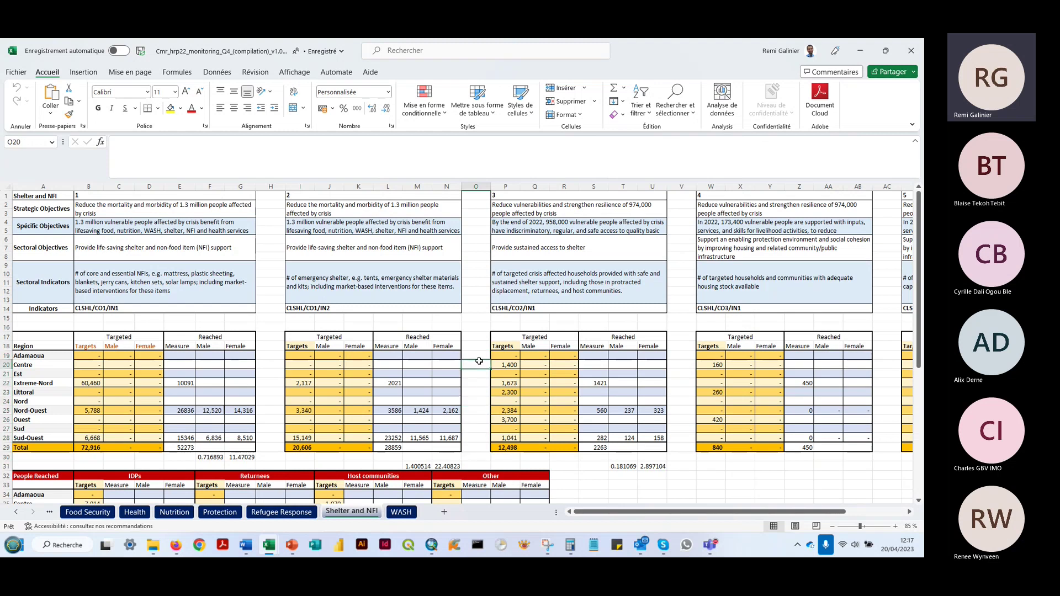
left_click_drag(479, 361, 479, 434)
left_click(479, 382)
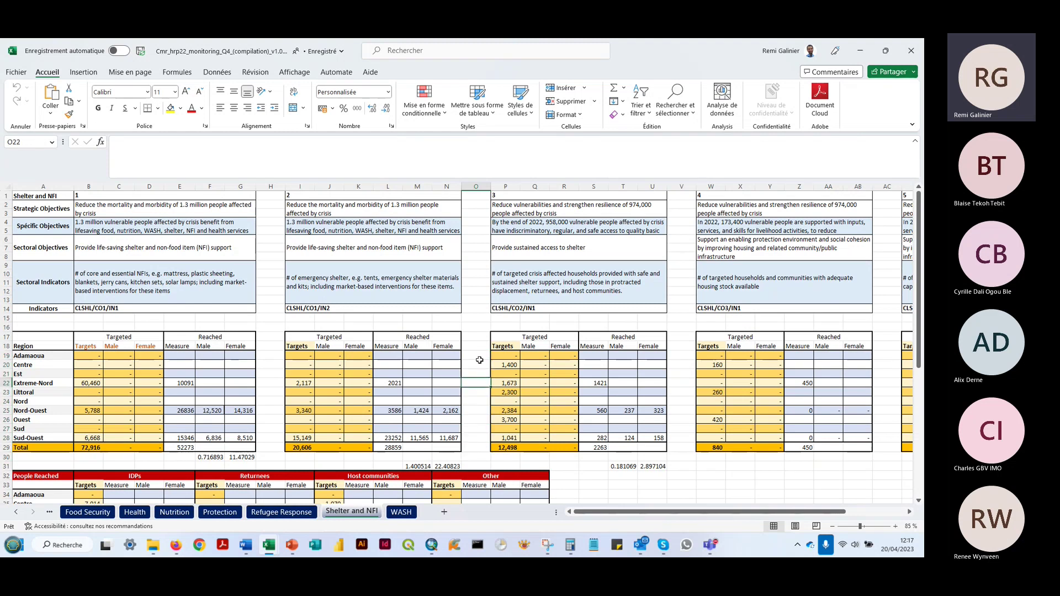
left_click_drag(477, 364, 478, 438)
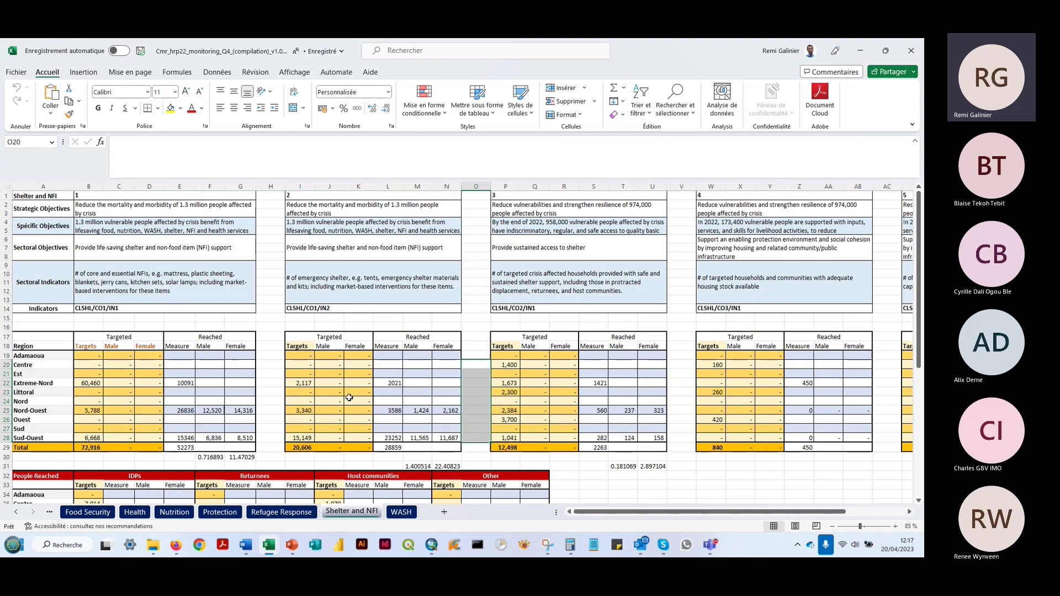
left_click(481, 361)
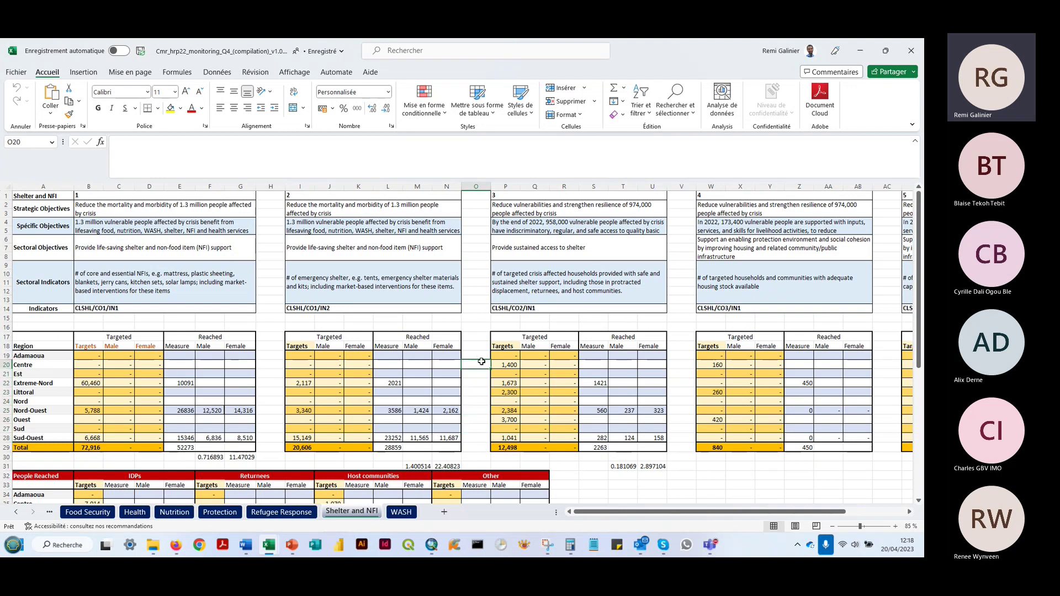
left_click_drag(480, 359, 481, 426)
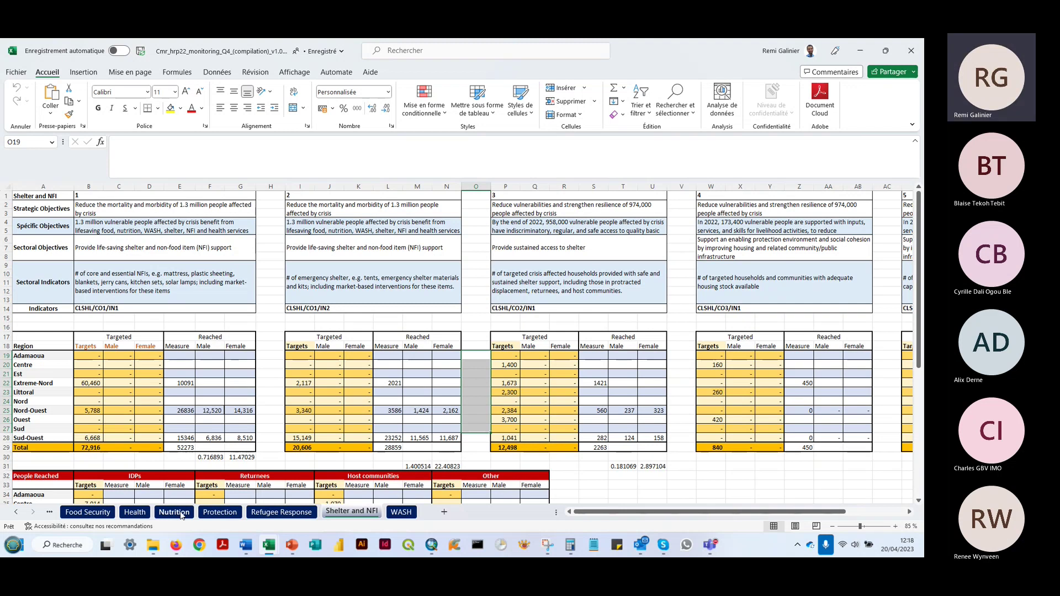
left_click(572, 371)
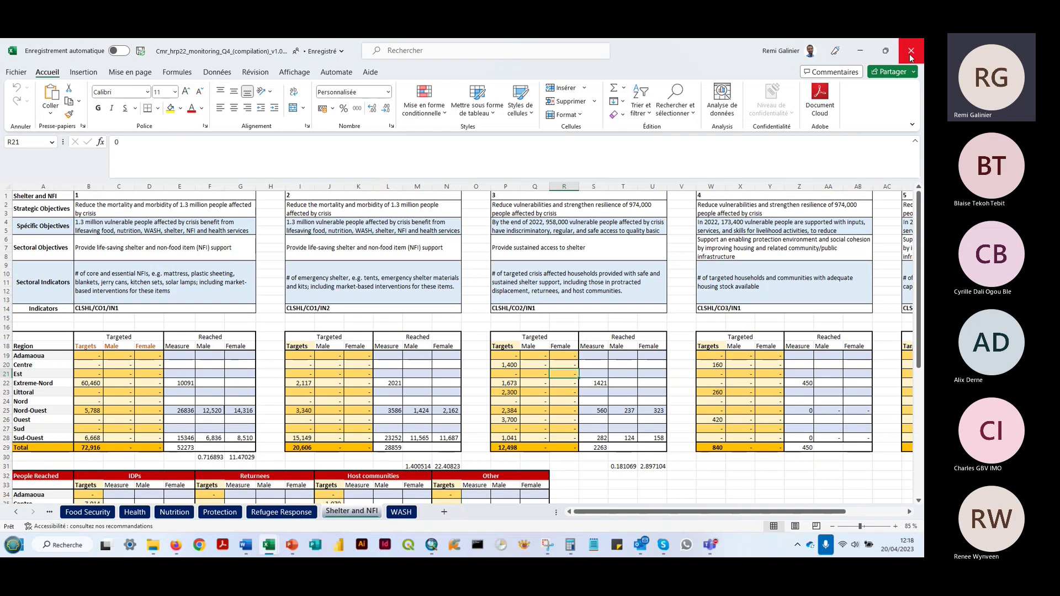
Close the Q4 workbook and return to the browser's Response Planner plan list.
left_click(911, 53)
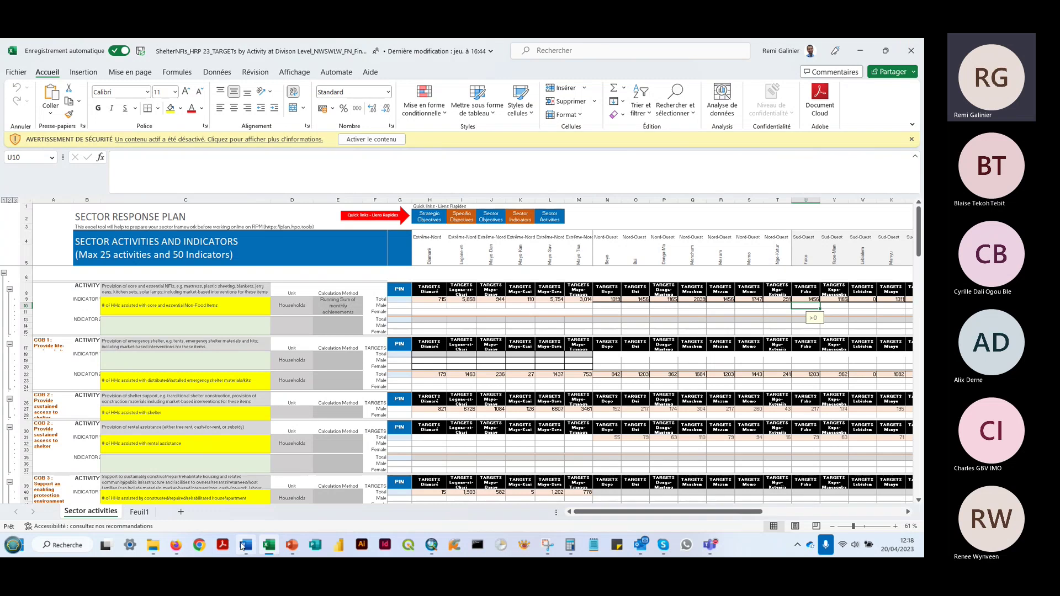
left_click(175, 545)
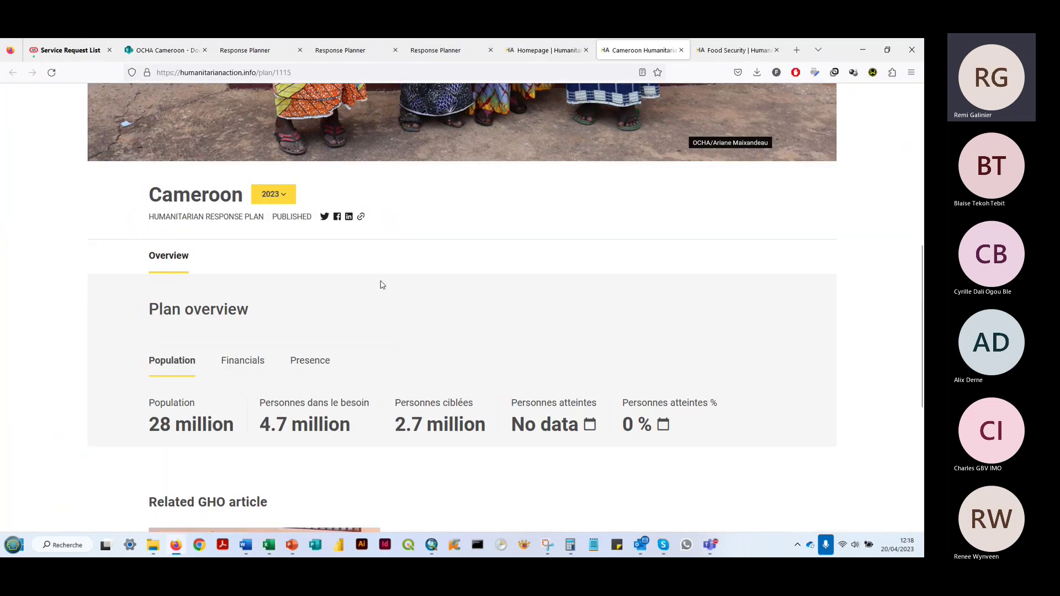
key("ctrl+shift+Tab")
key("ctrl+shift+Tab")
key("ctrl+shift+Tab")
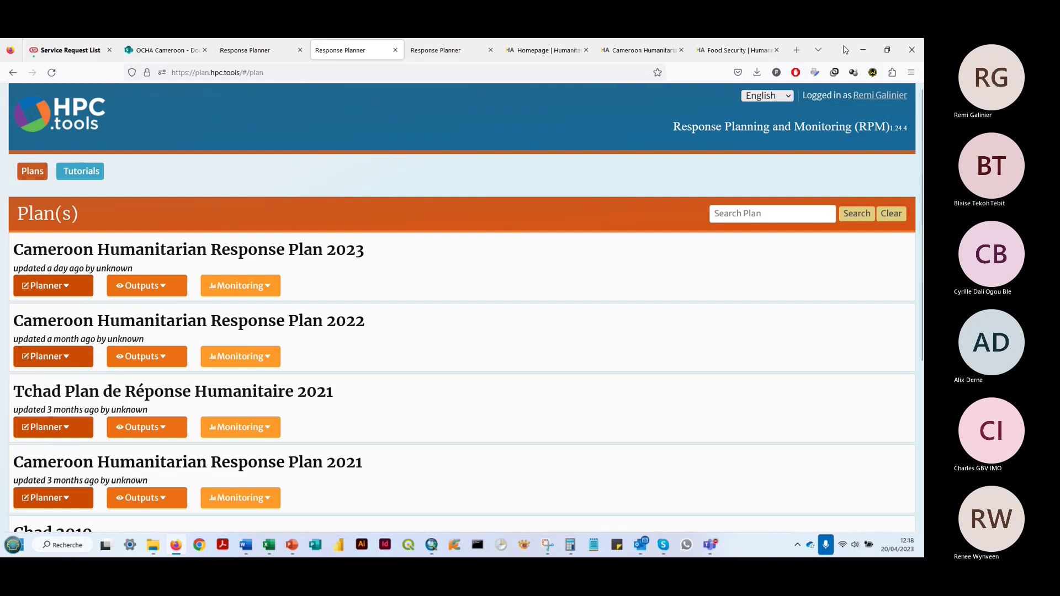
Check the Humanitarian Action homepage and Excel's recent workbooks, then return to the Cameroon plan page.
left_click(637, 49)
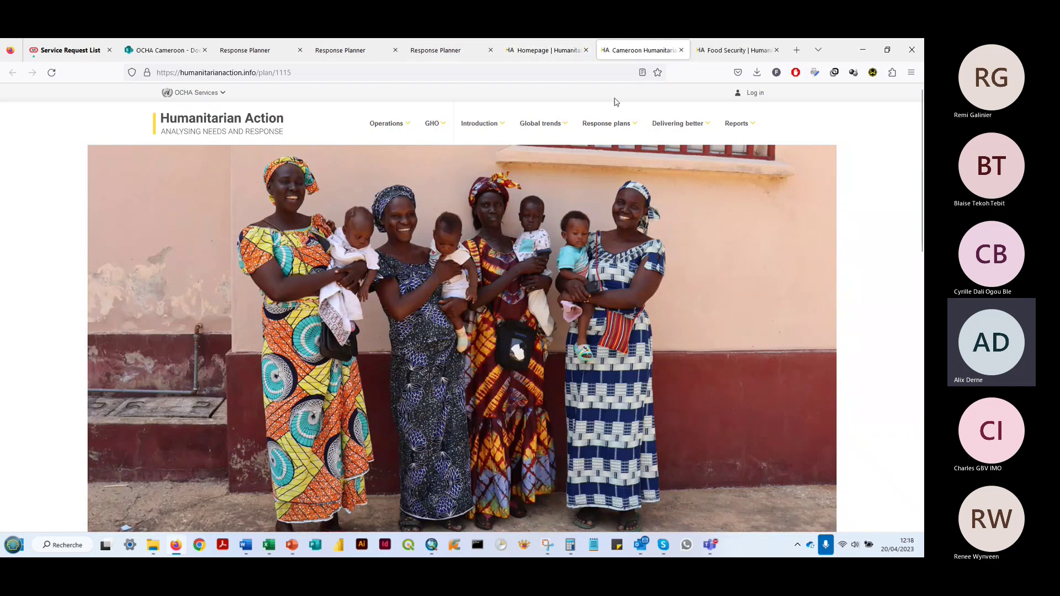
left_click(563, 50)
left_click(632, 50)
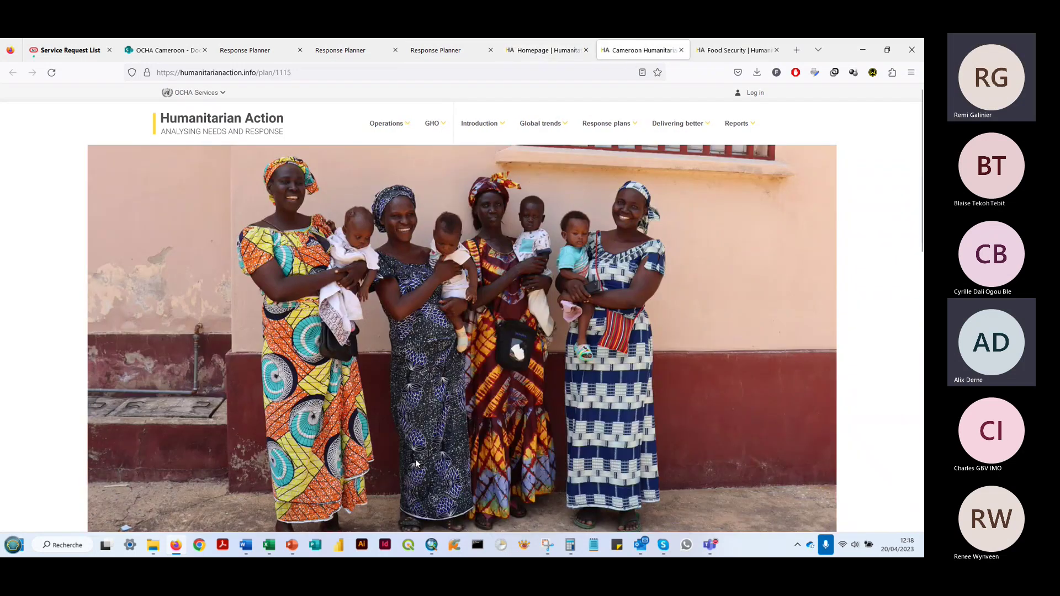
left_click(271, 548)
right_click(271, 548)
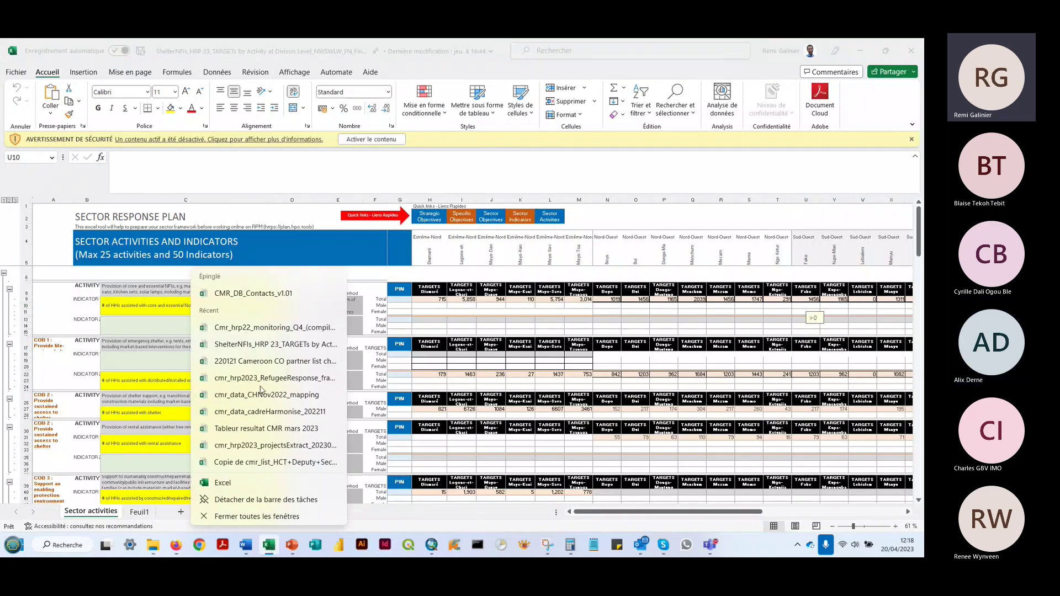
left_click(271, 343)
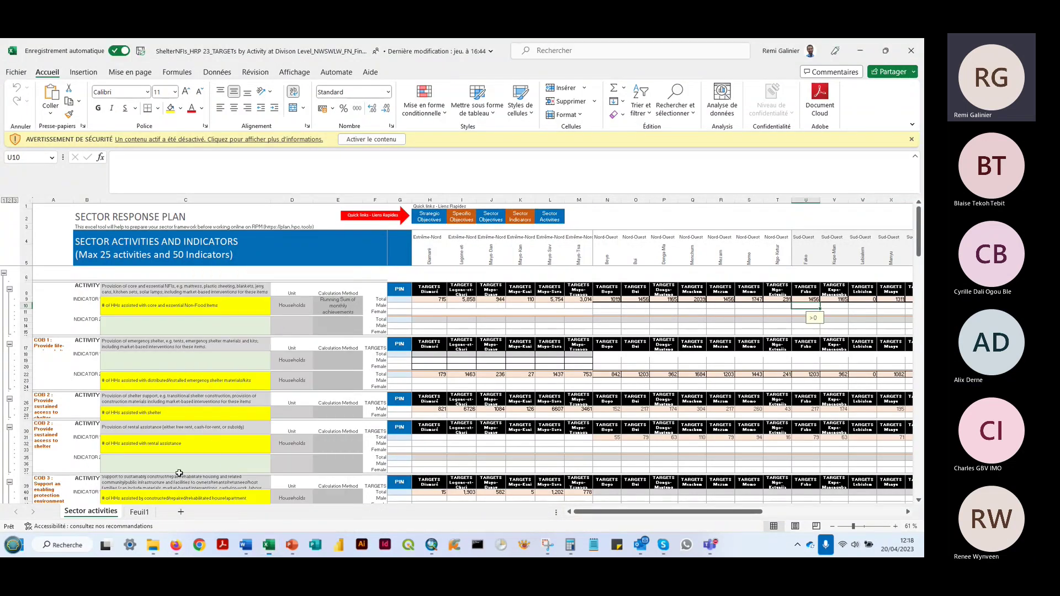
left_click(174, 546)
Switch the Cameroon plan to 2022 and open its Protection cluster page.
scroll(271, 136, "down", 6)
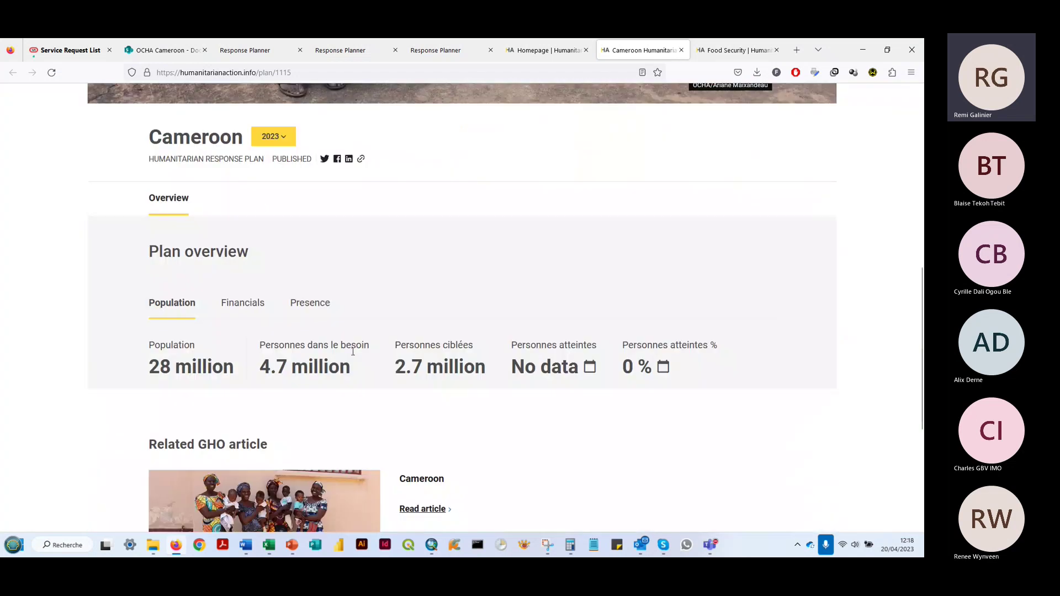
left_click(272, 136)
left_click(272, 184)
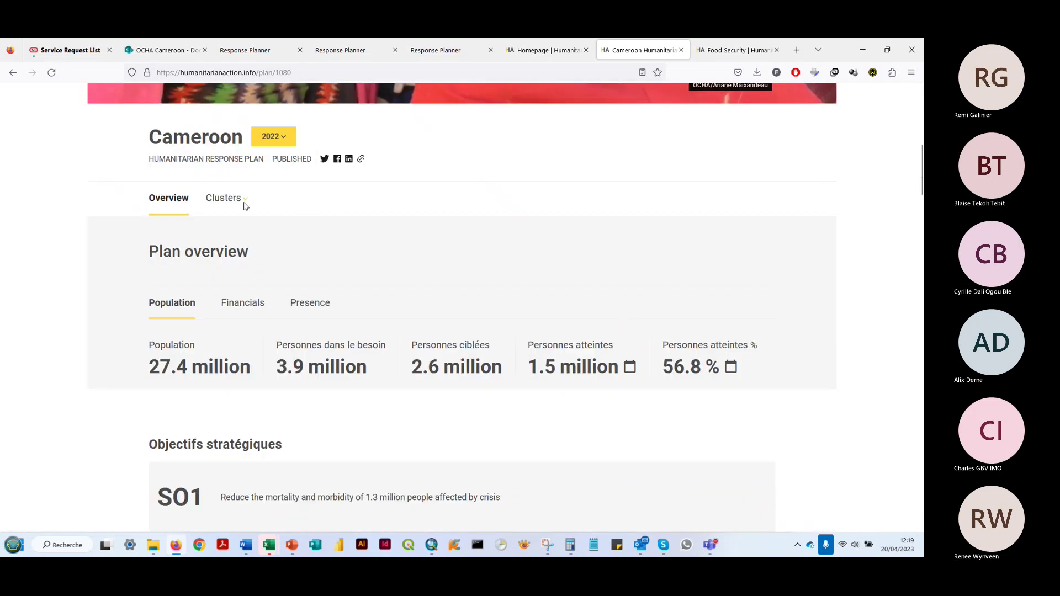
left_click(242, 207)
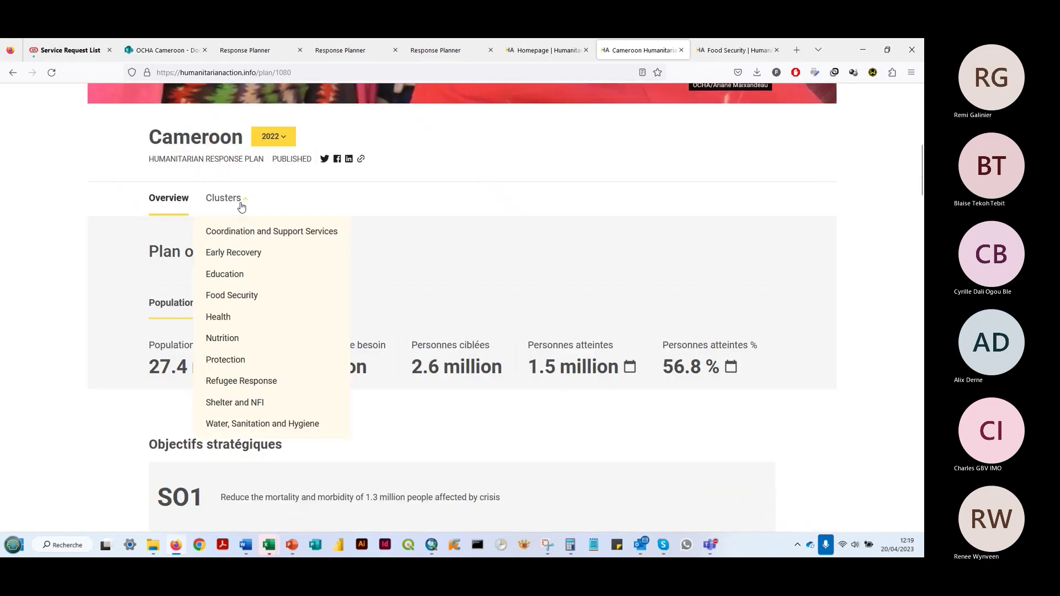
left_click(235, 359)
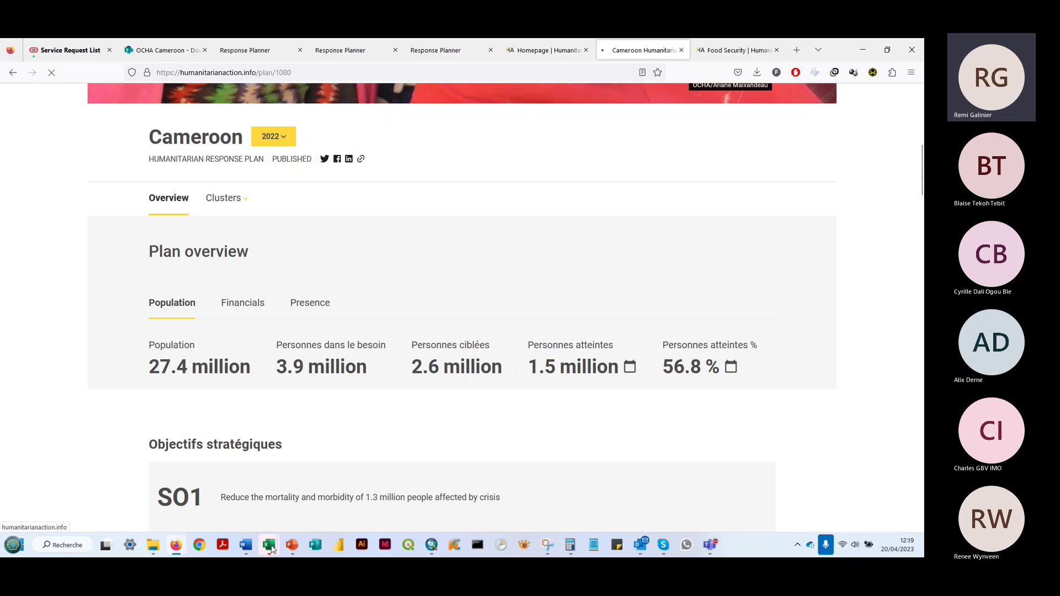
Bring the Q4 monitoring workbook forward and switch to its Protection sheet.
mouse_move(271, 550)
left_click(324, 475)
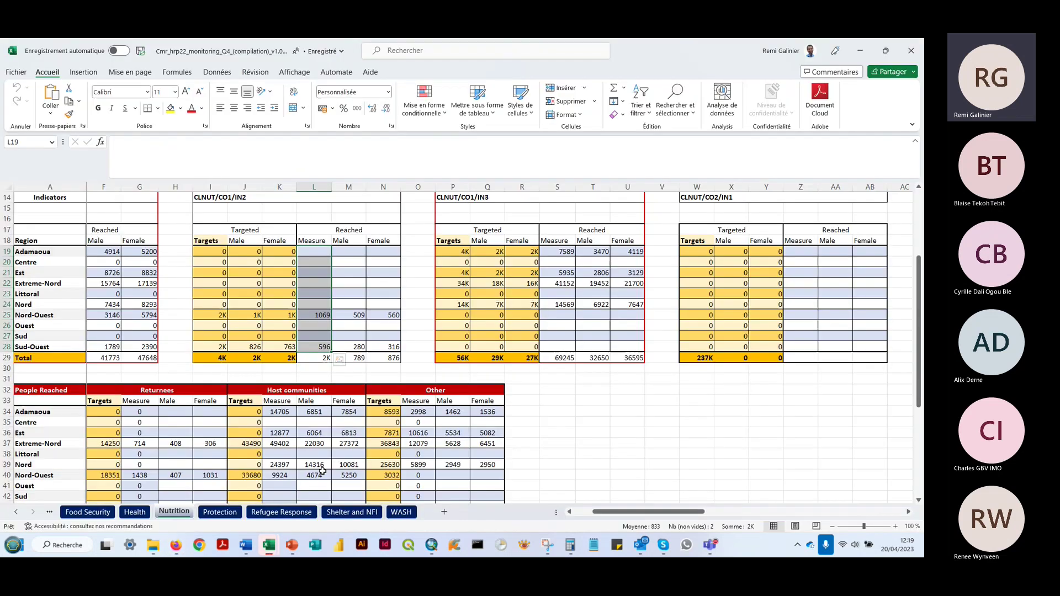
scroll(462, 349, "up", 1)
scroll(462, 349, "up", 3)
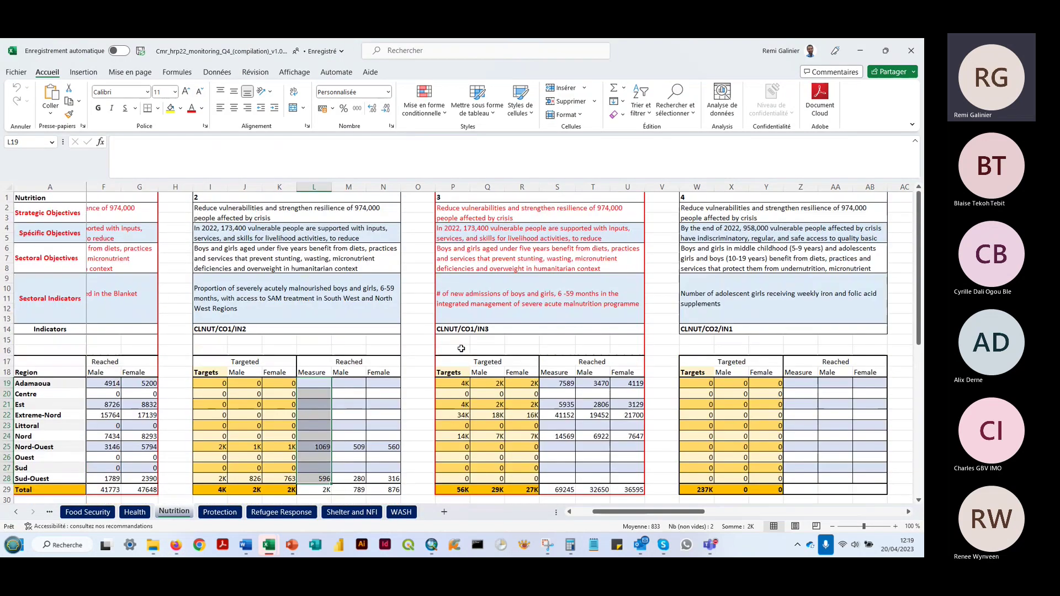
left_click(219, 512)
scroll(290, 392, "up", 2)
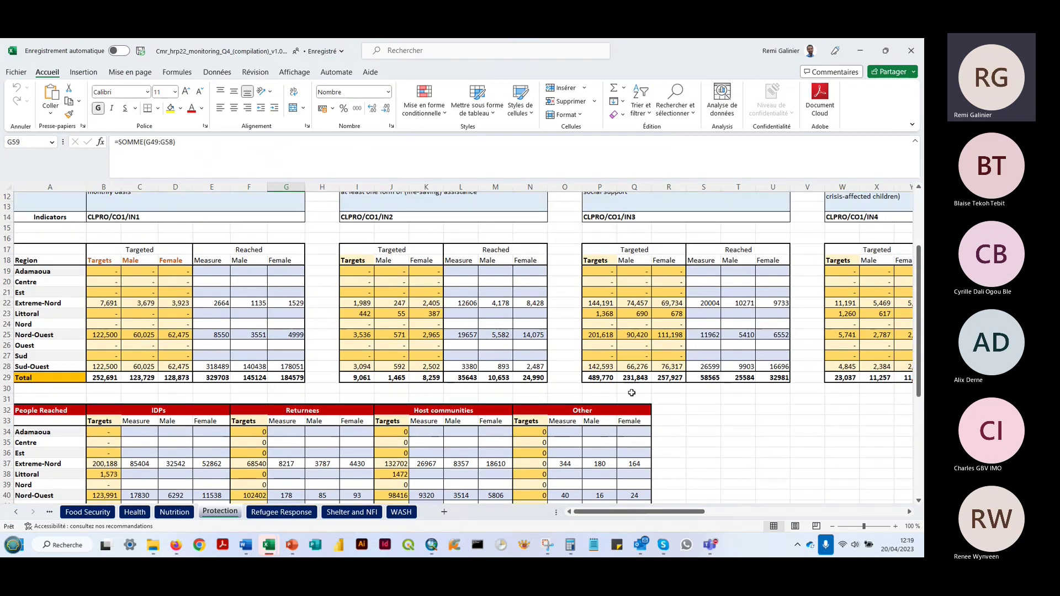
scroll(632, 392, "up", 3)
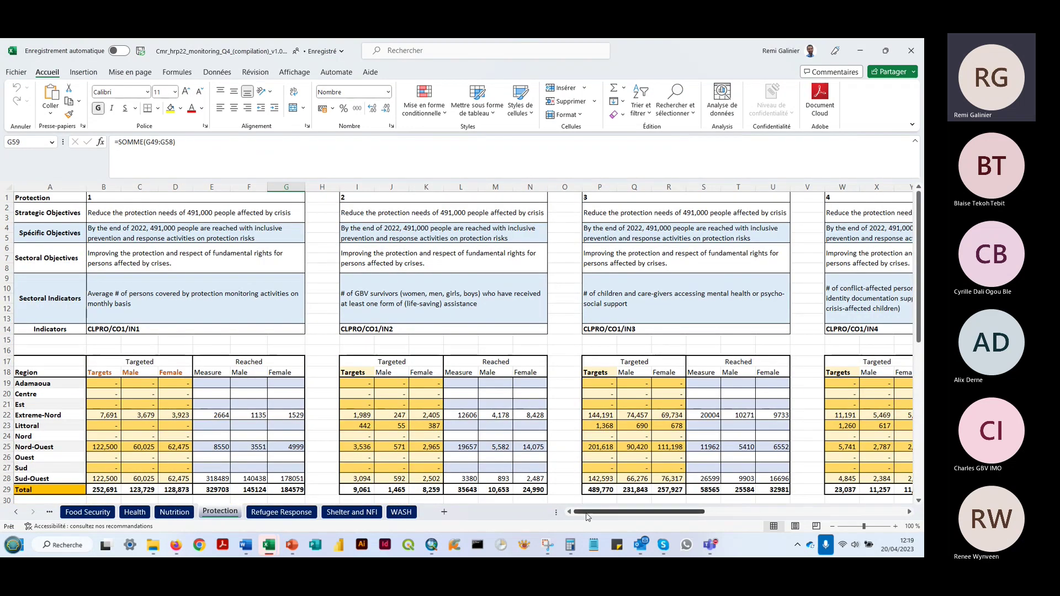
left_click_drag(586, 516, 740, 511)
Review indicator CLPRO/CO2/IN1 plus the objectives and training indicators of blocks 8–9.
left_click(626, 330)
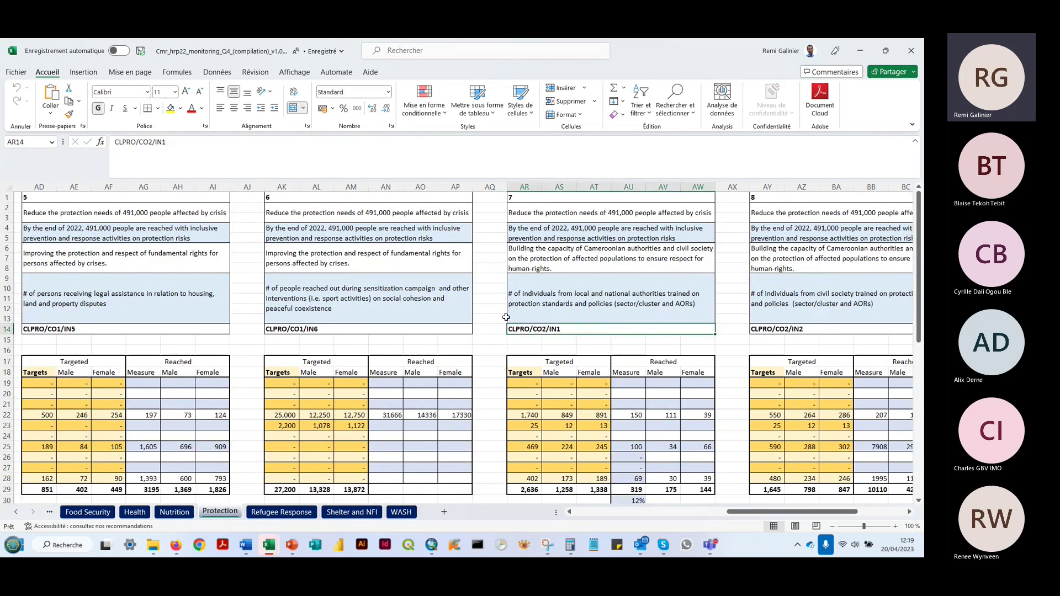
scroll(700, 320, "right", 3)
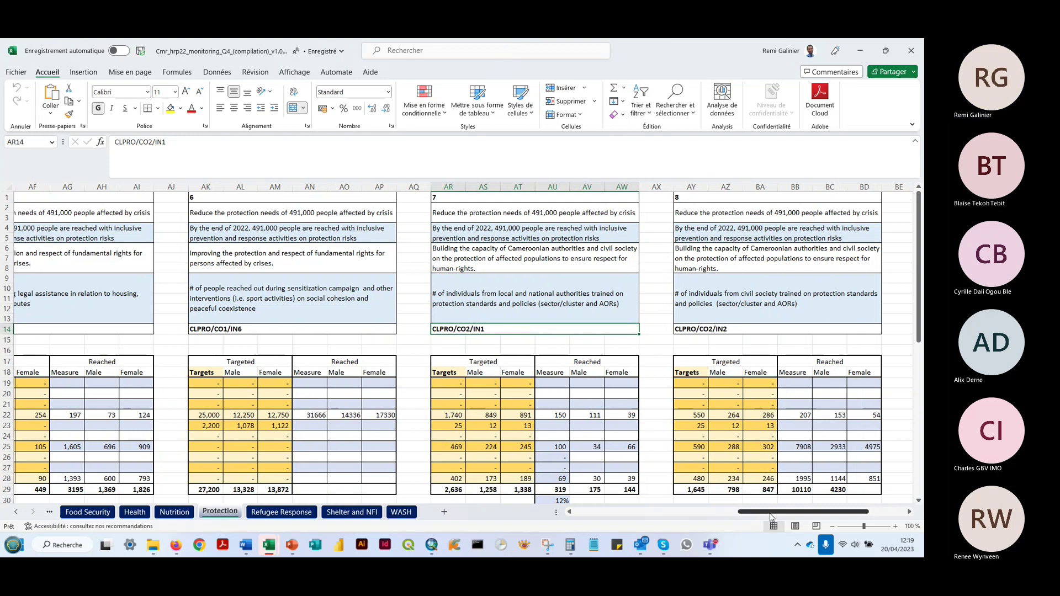
left_click_drag(737, 217, 493, 219)
left_click_drag(810, 513, 790, 512)
left_click(718, 260)
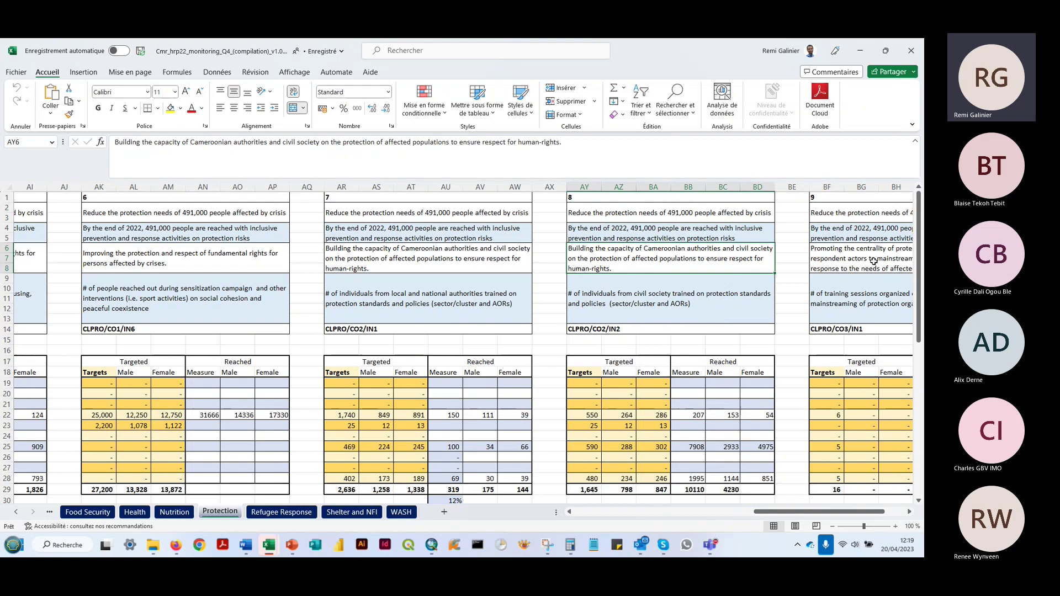
left_click_drag(873, 262, 574, 269)
left_click(652, 309)
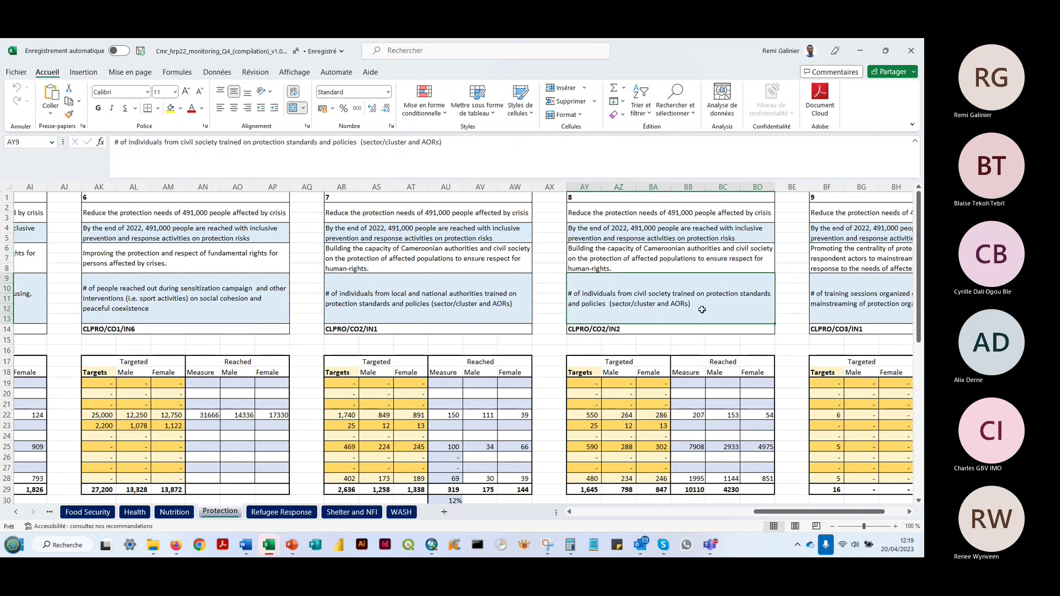
left_click(813, 306)
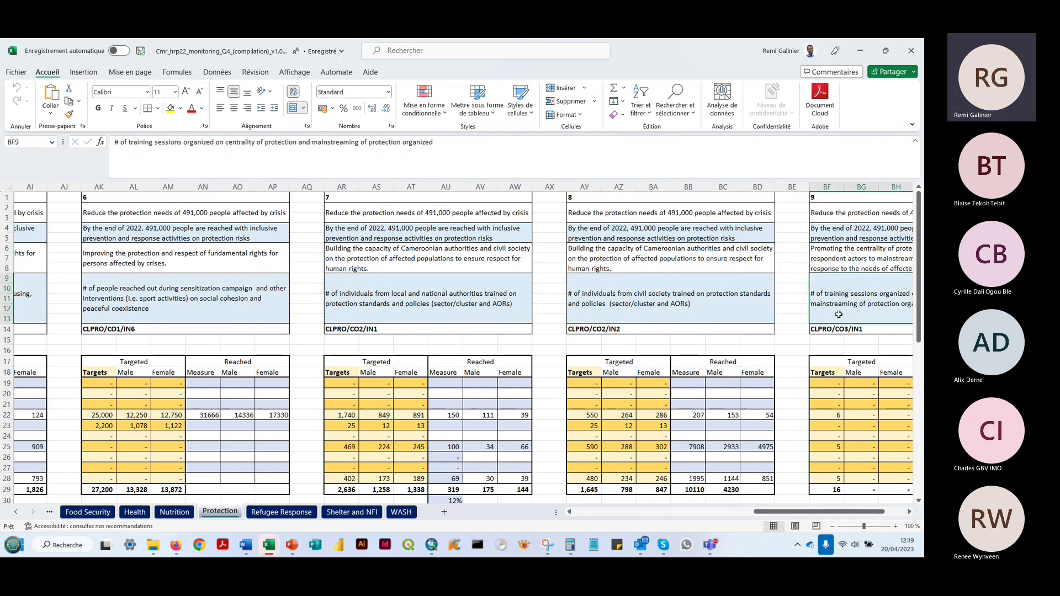
Read the sectoral indicators of blocks 6, 5 and 4: sensitization, legal assistance, documentation support.
left_click(382, 303)
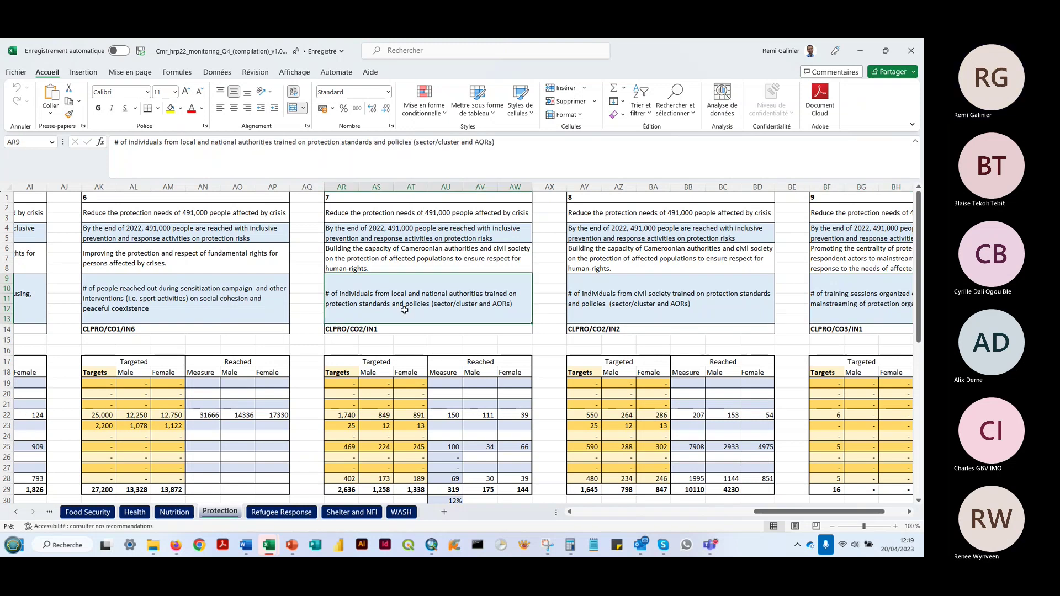
left_click(126, 305)
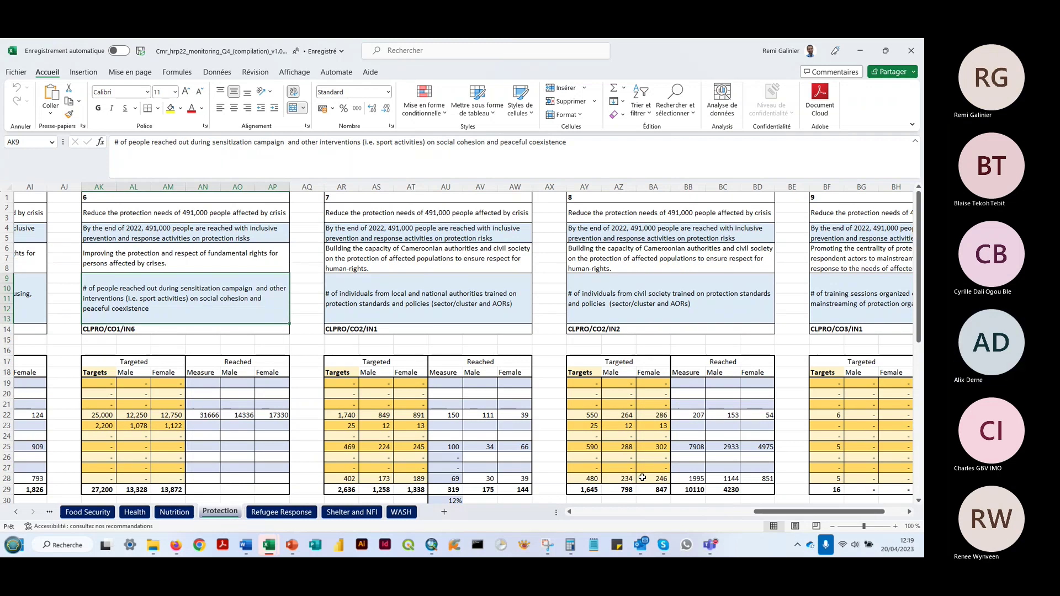
left_click_drag(757, 513, 702, 515)
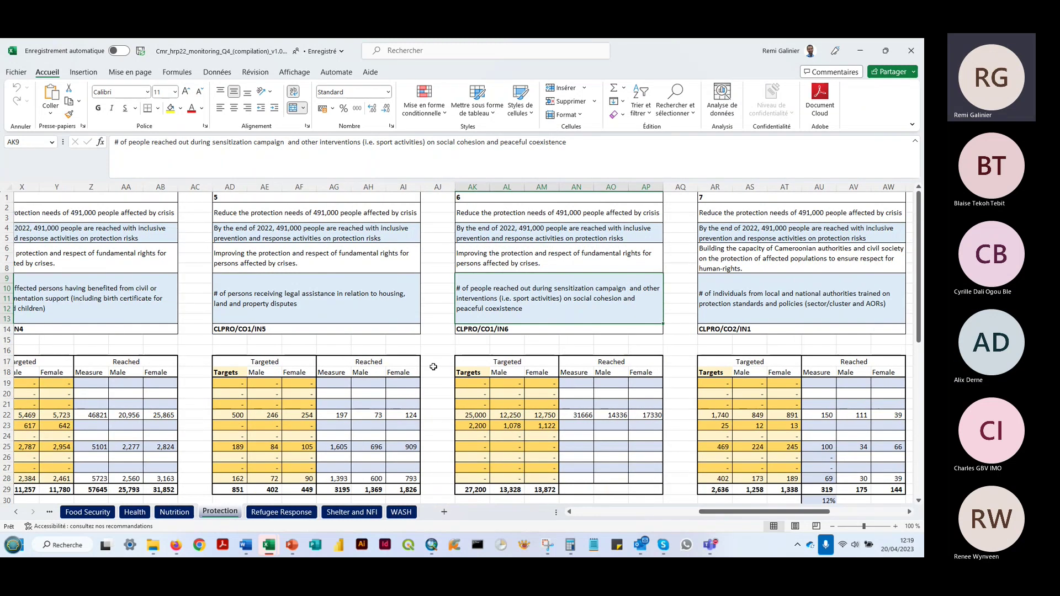
left_click(286, 312)
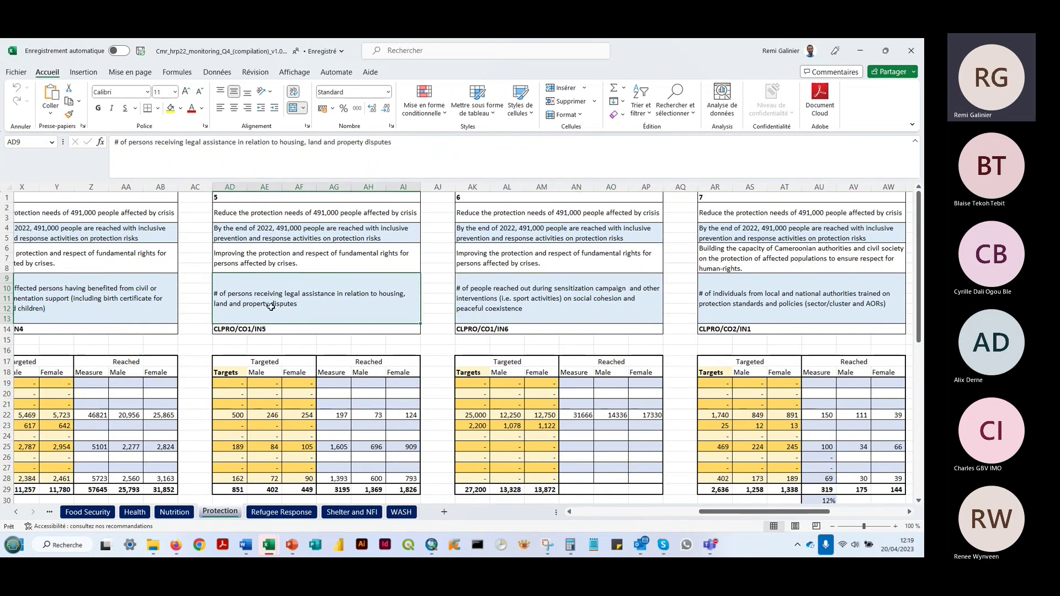
left_click(145, 298)
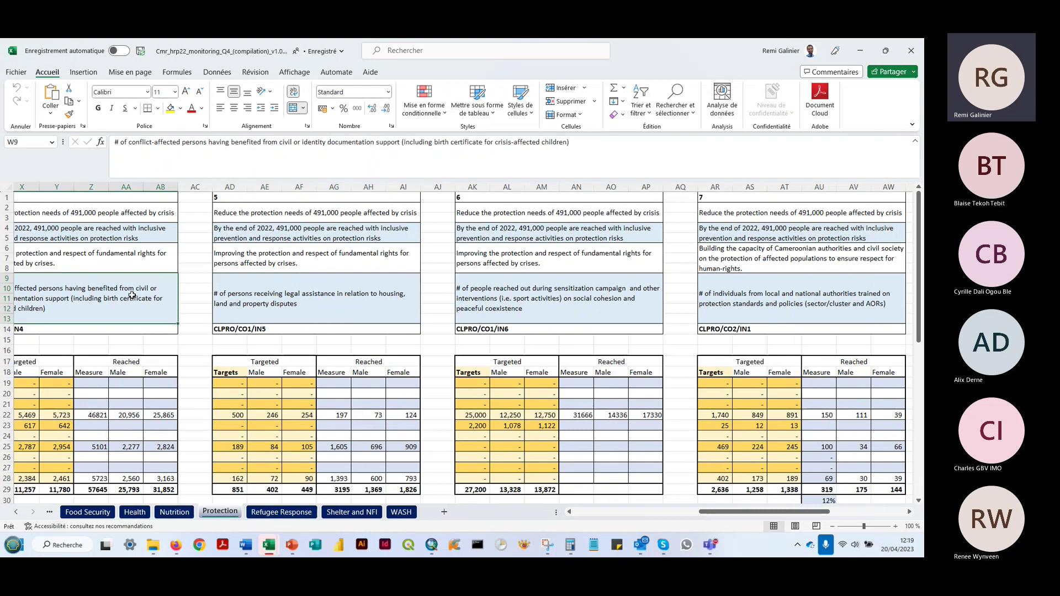
Read the mental health, GBV survivors and protection monitoring indicators, then return to the HPC.tools plan list.
left_click_drag(735, 513, 681, 513)
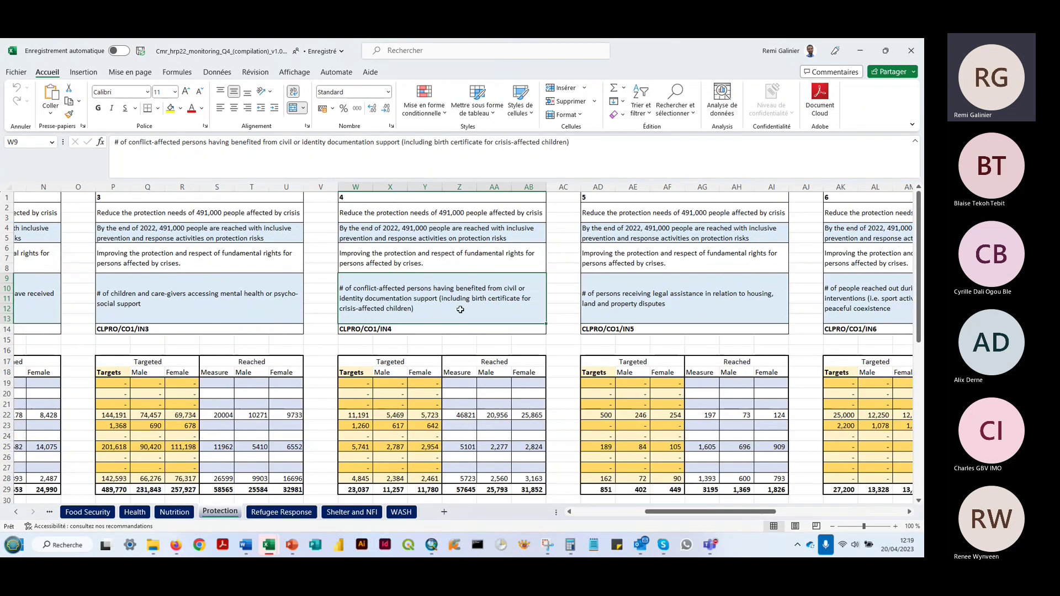
left_click(254, 314)
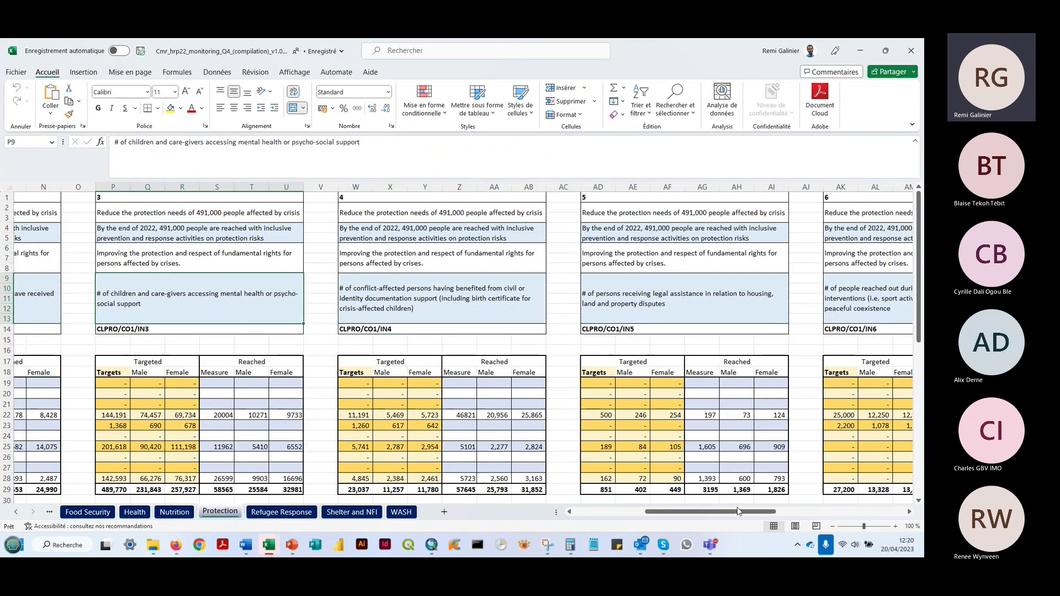
left_click_drag(737, 513, 667, 514)
left_click(363, 299)
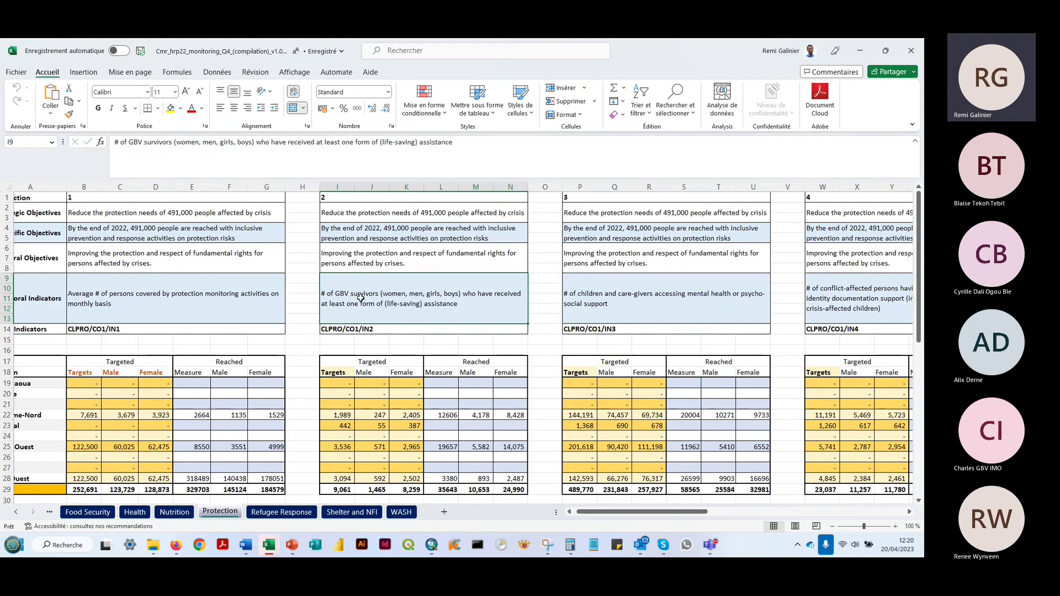
left_click(178, 290)
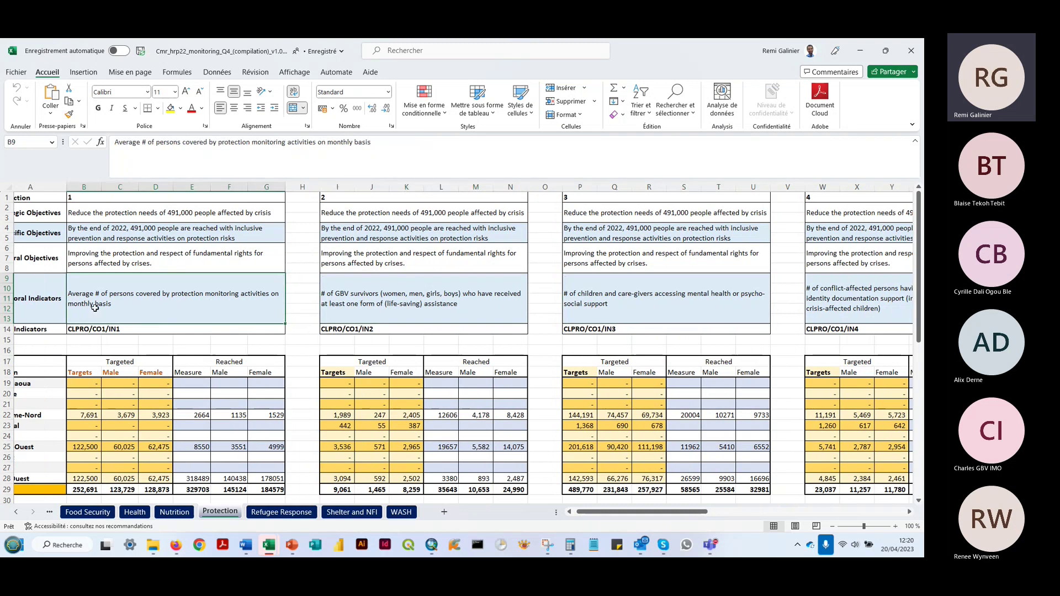
left_click_drag(52, 300, 911, 302)
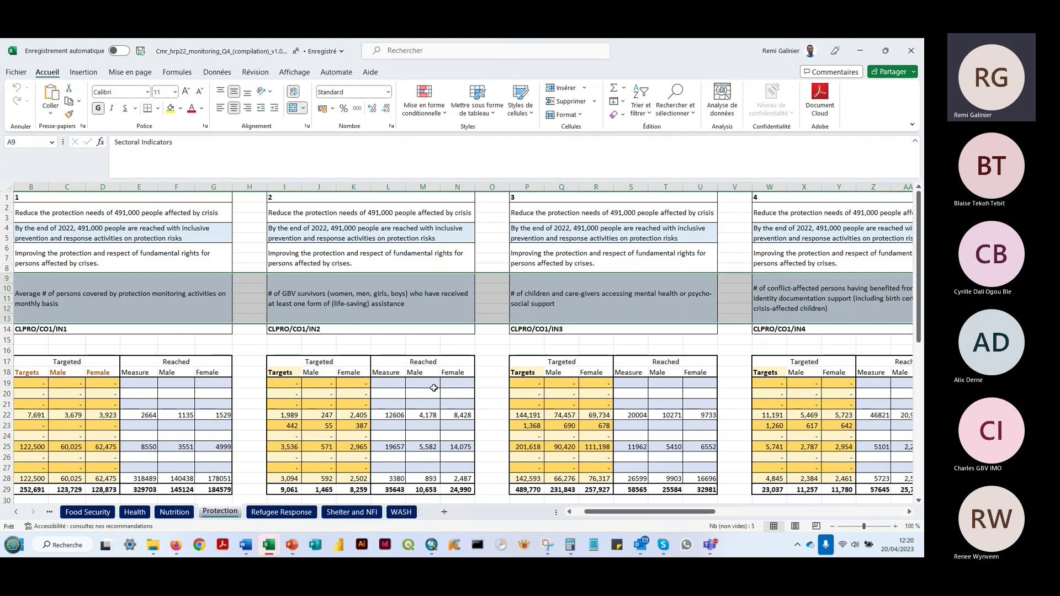
left_click(177, 545)
left_click(361, 50)
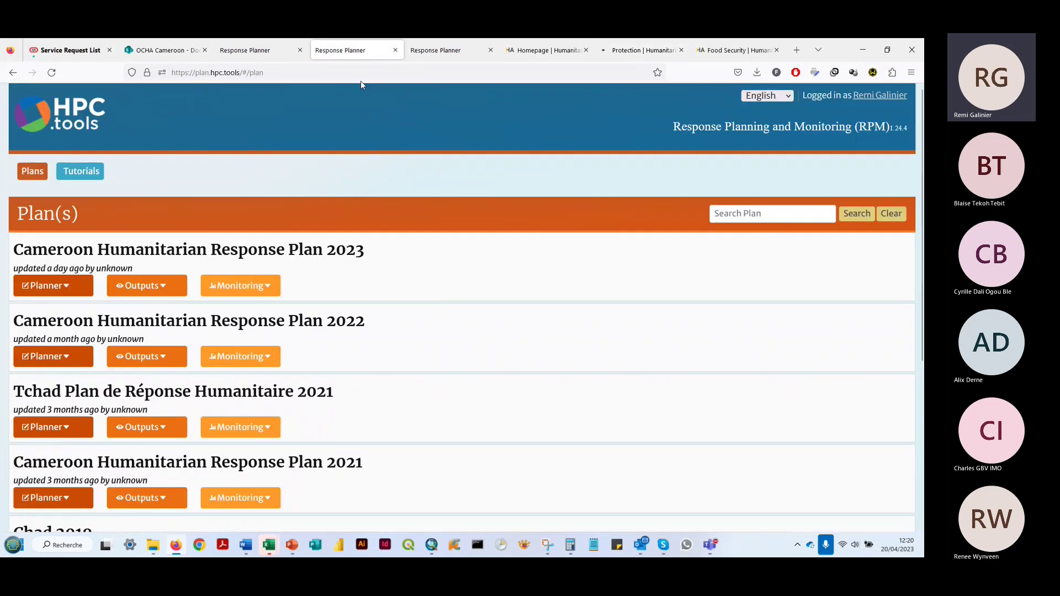
Review the Protection sector caseloads of the Cameroon 2023 plan, then go to its sector objectives.
left_click(281, 51)
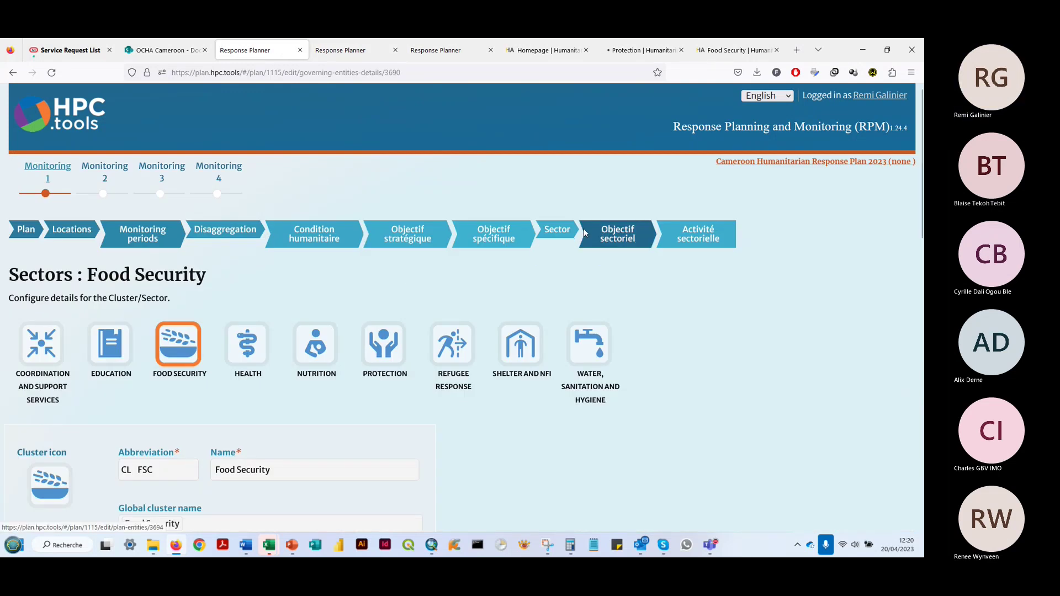
mouse_move(557, 231)
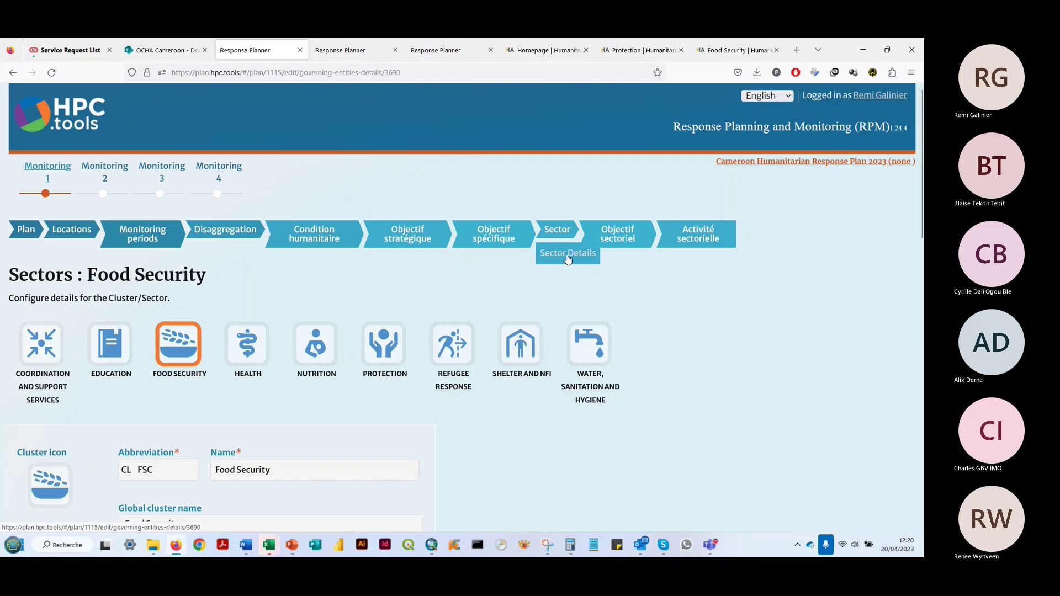
left_click(384, 344)
scroll(42, 343, "down", 3)
scroll(43, 344, "down", 2)
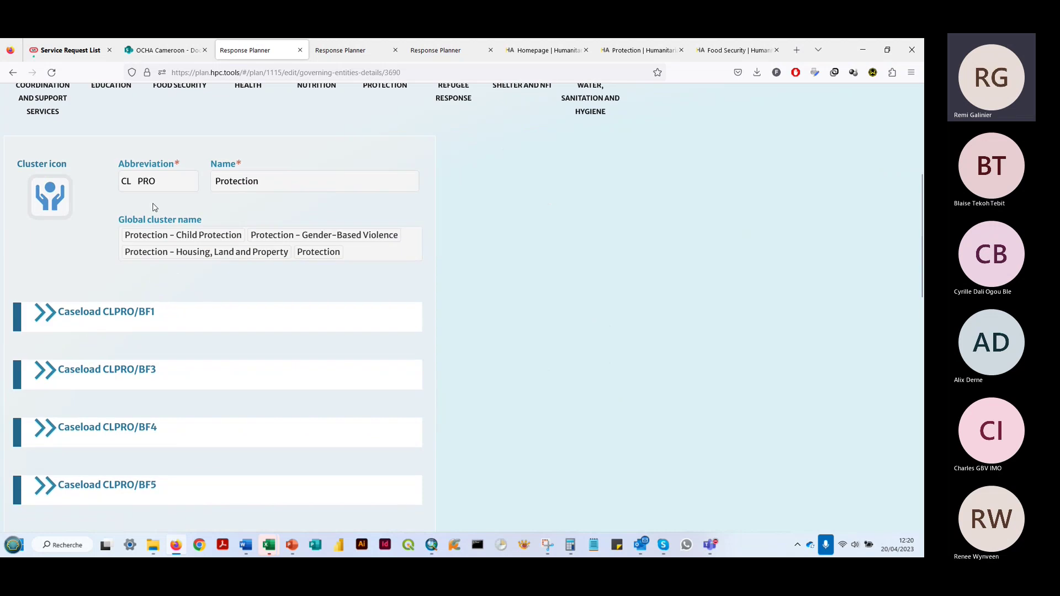
scroll(124, 269, "down", 2)
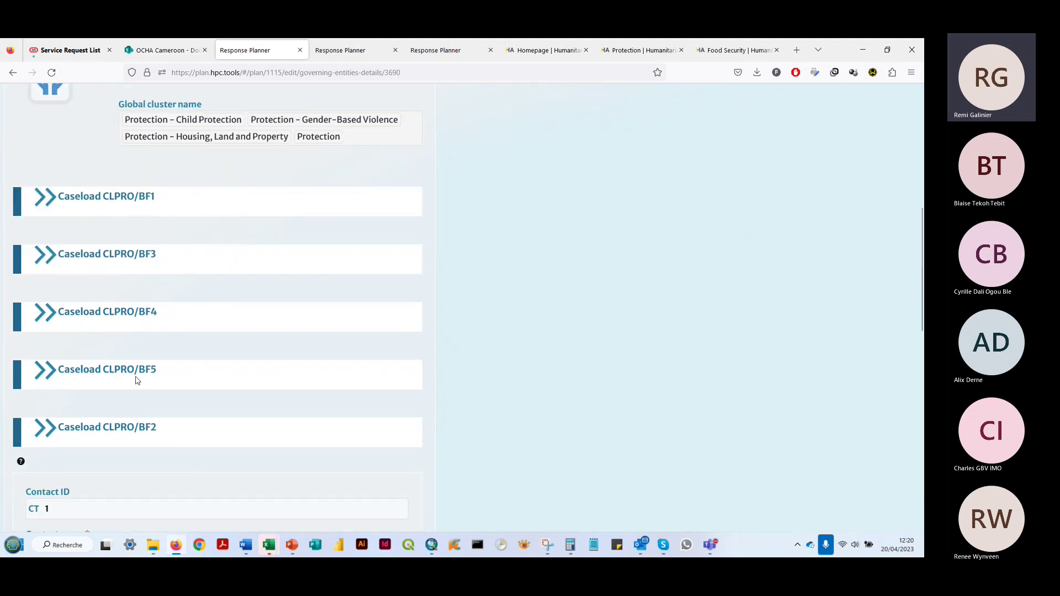
scroll(138, 381, "down", 5)
scroll(91, 265, "up", 12)
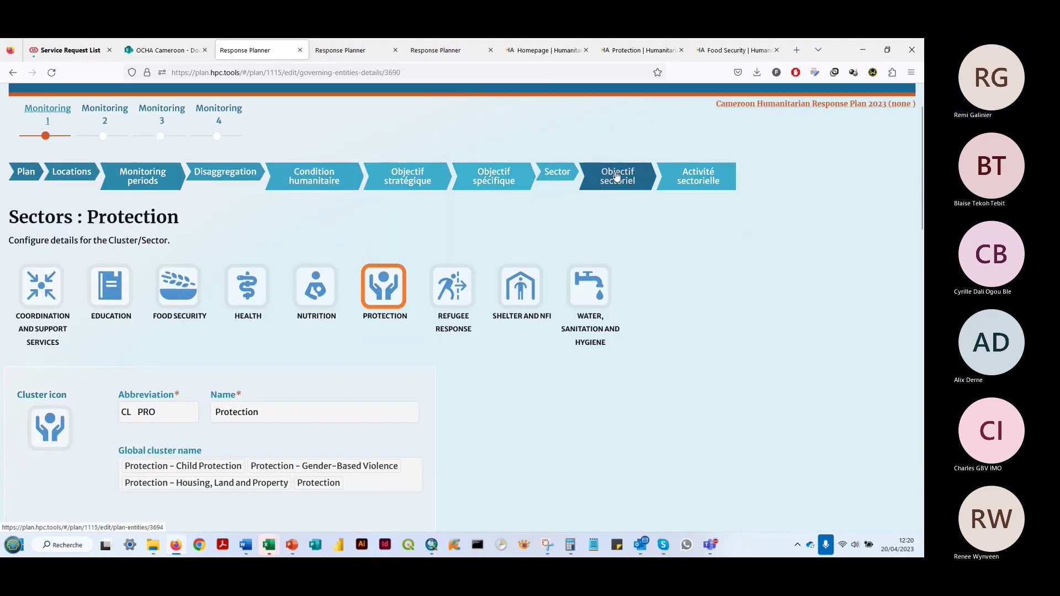
left_click(617, 176)
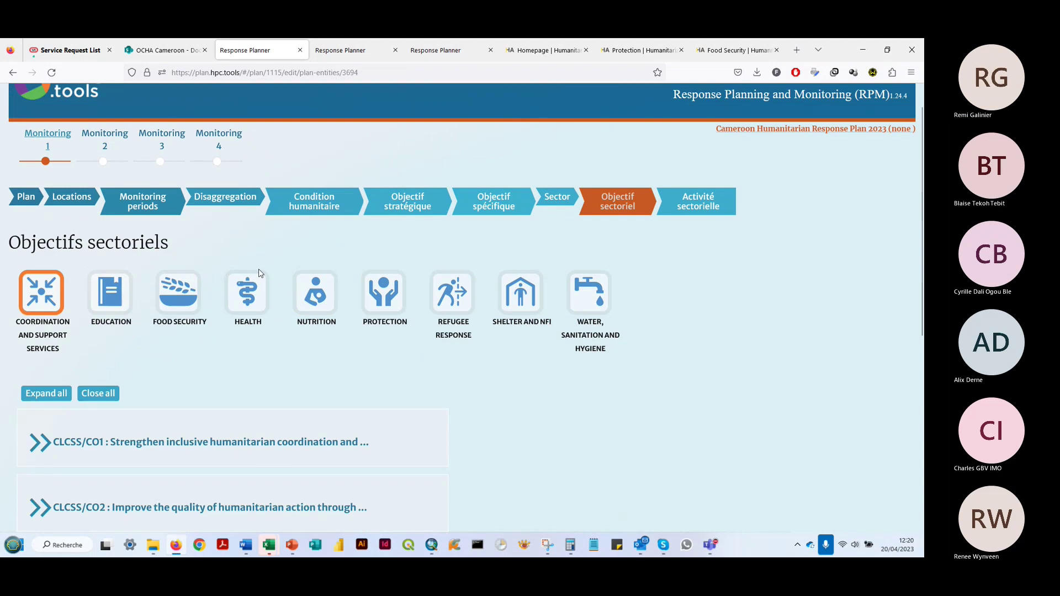
List the Protection objectives, expand CLPRO/CO1 and CLPRO/CO2, then collapse them all.
left_click(381, 291)
scroll(226, 326, "down", 4)
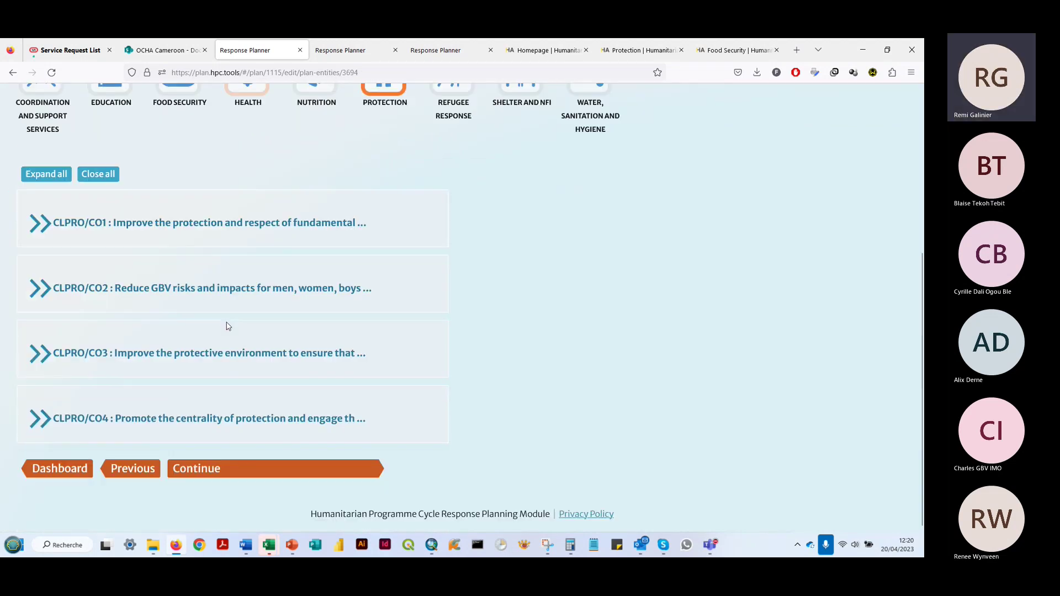
left_click(78, 221)
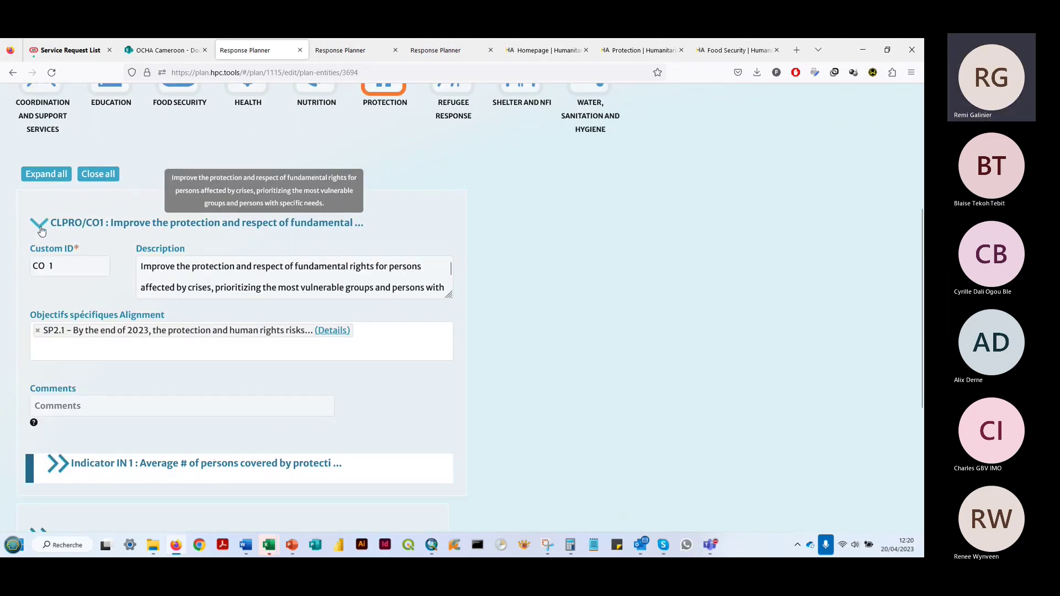
scroll(147, 353, "down", 2)
scroll(249, 367, "down", 2)
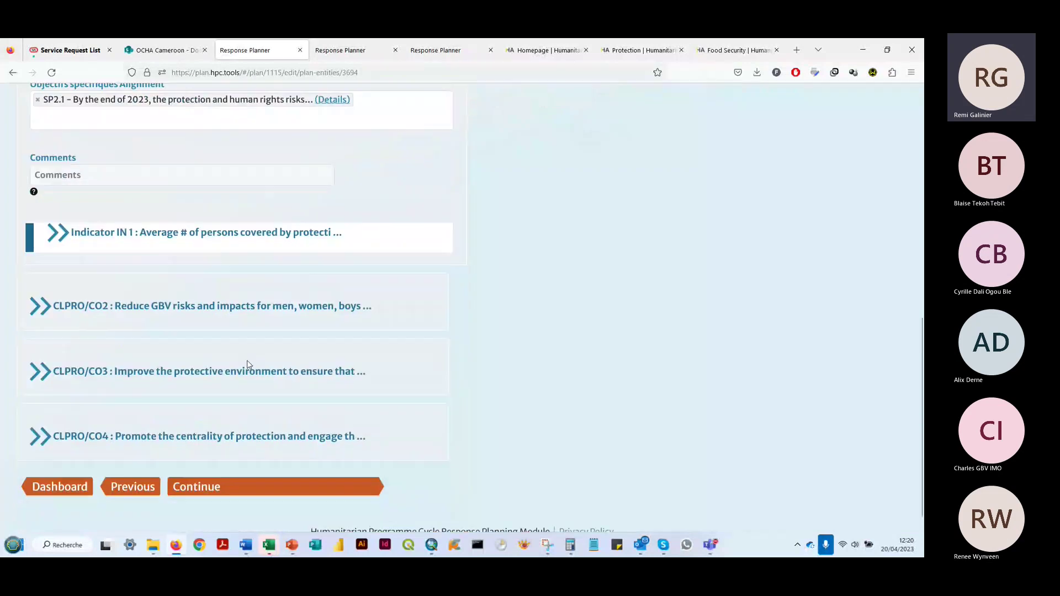
scroll(381, 362, "up", 5)
scroll(376, 290, "down", 4)
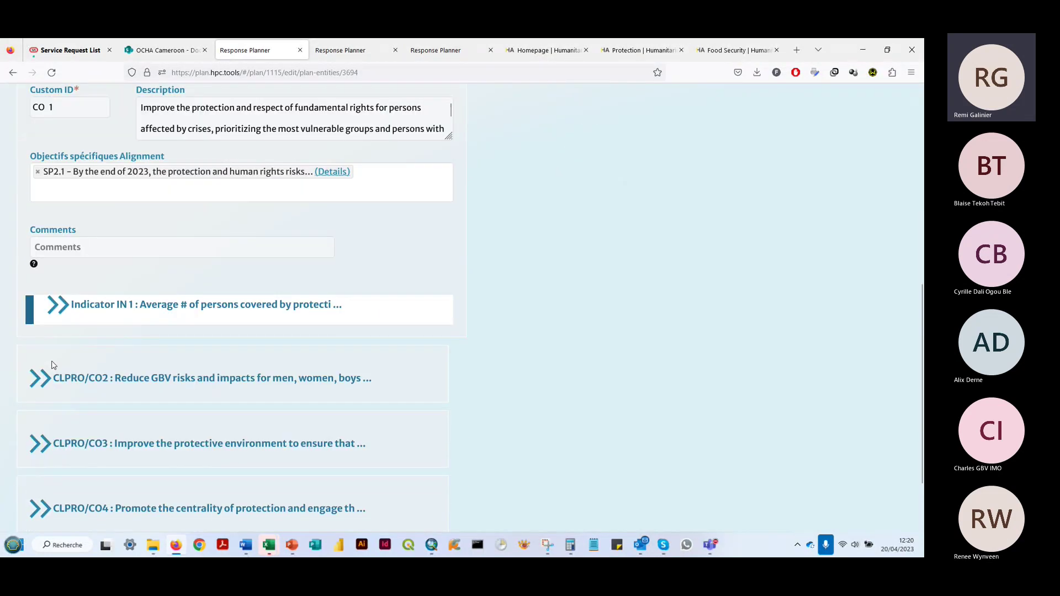
left_click(151, 363)
scroll(151, 190, "down", 3)
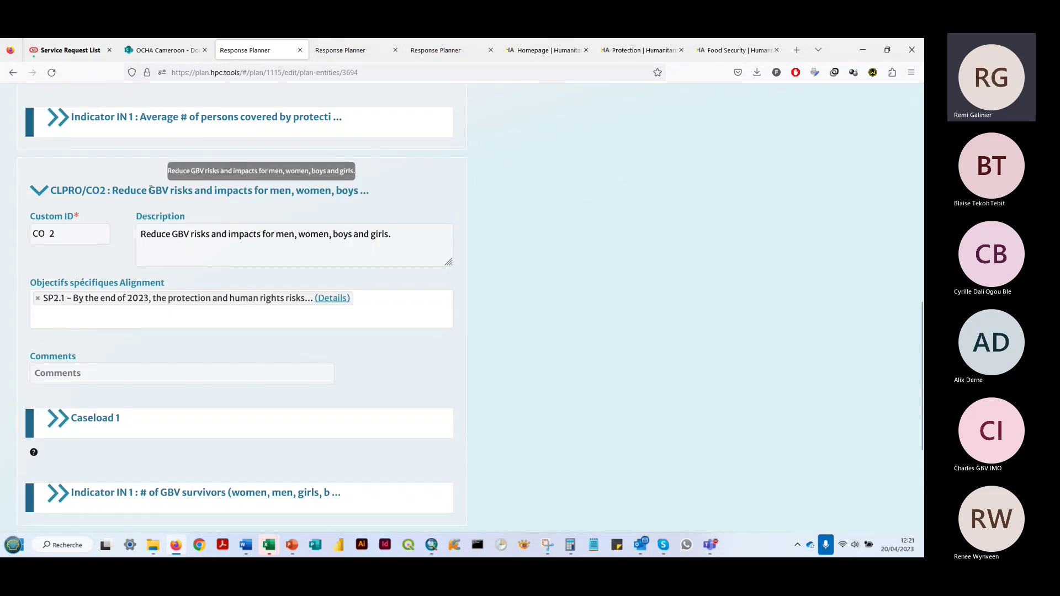
scroll(151, 189, "up", 5)
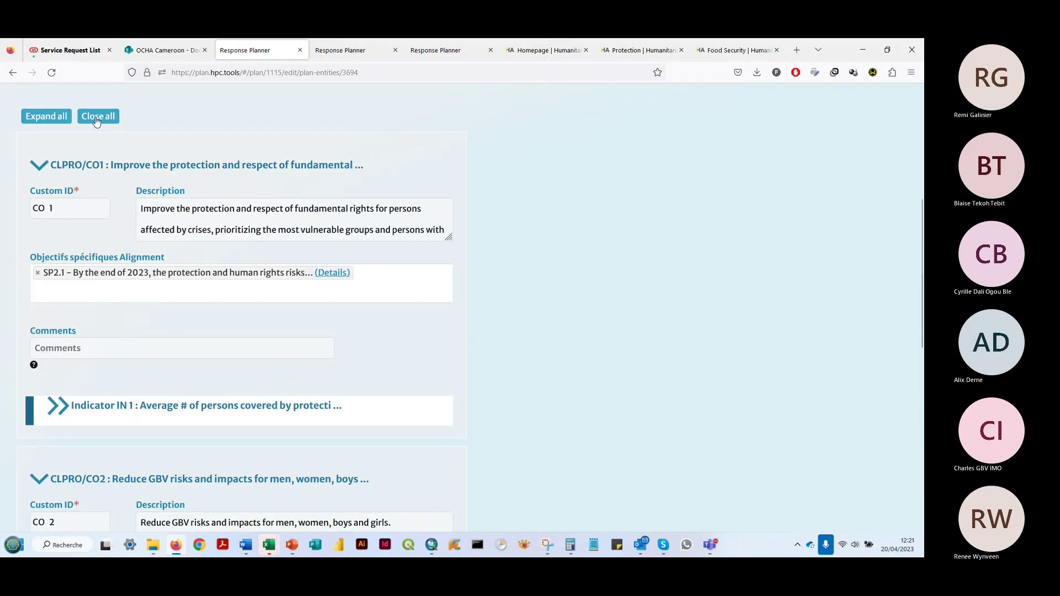
left_click(97, 117)
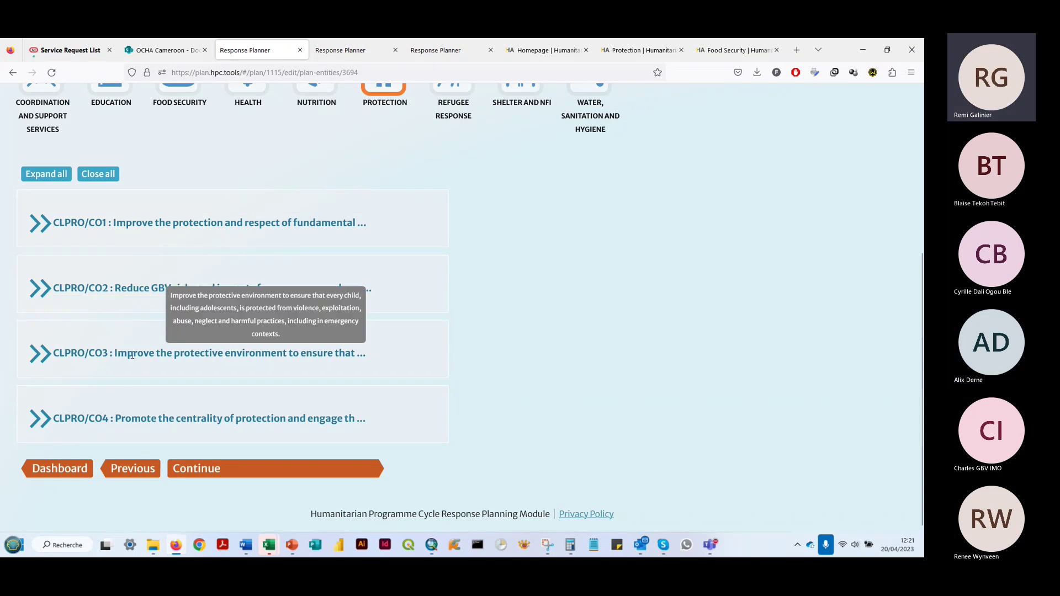
Expand CLPRO/CO1's Indicator IN 1 to confirm its 1200000 target, then collapse CO1.
left_click(38, 223)
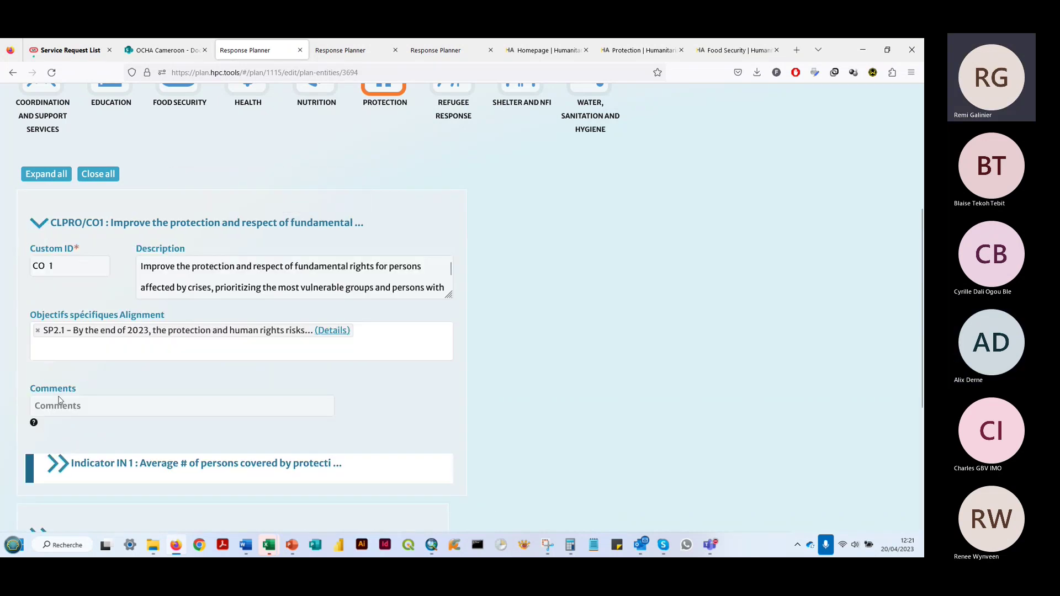
scroll(69, 425, "down", 2)
left_click(58, 407)
scroll(155, 434, "down", 1)
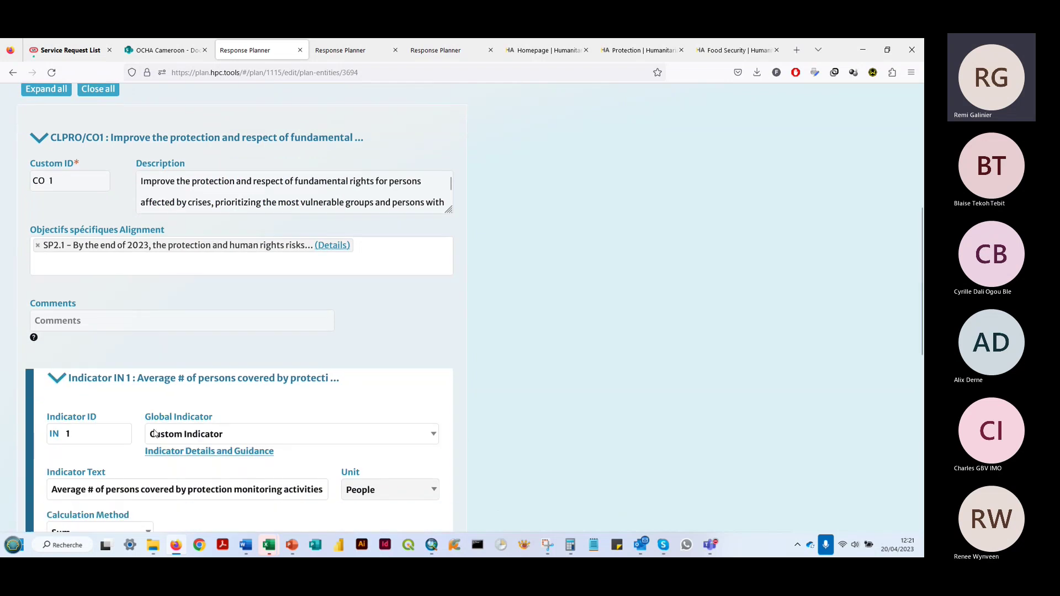
scroll(155, 434, "down", 3)
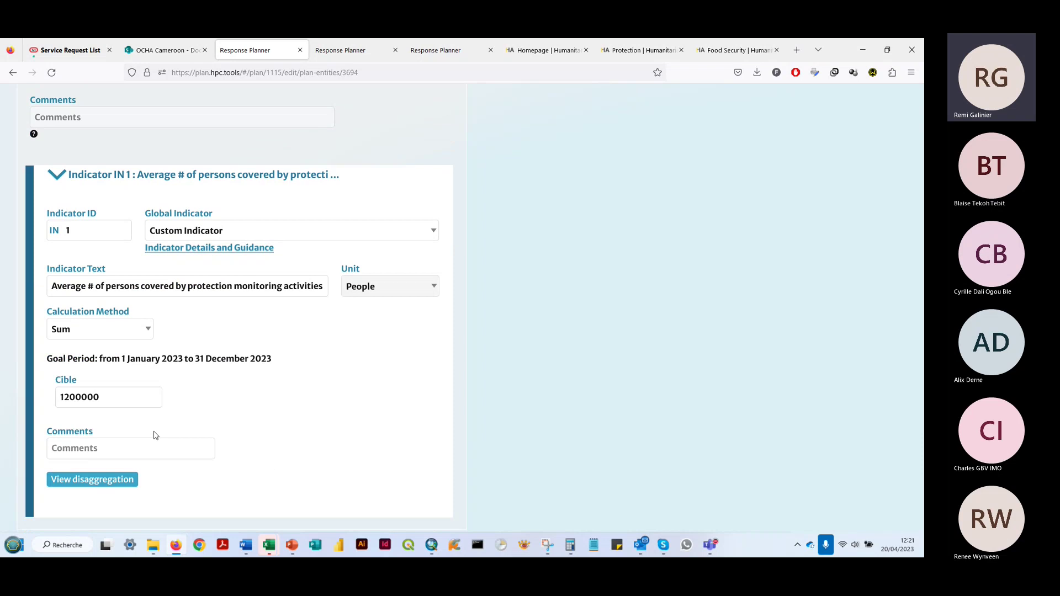
scroll(154, 436, "up", 15)
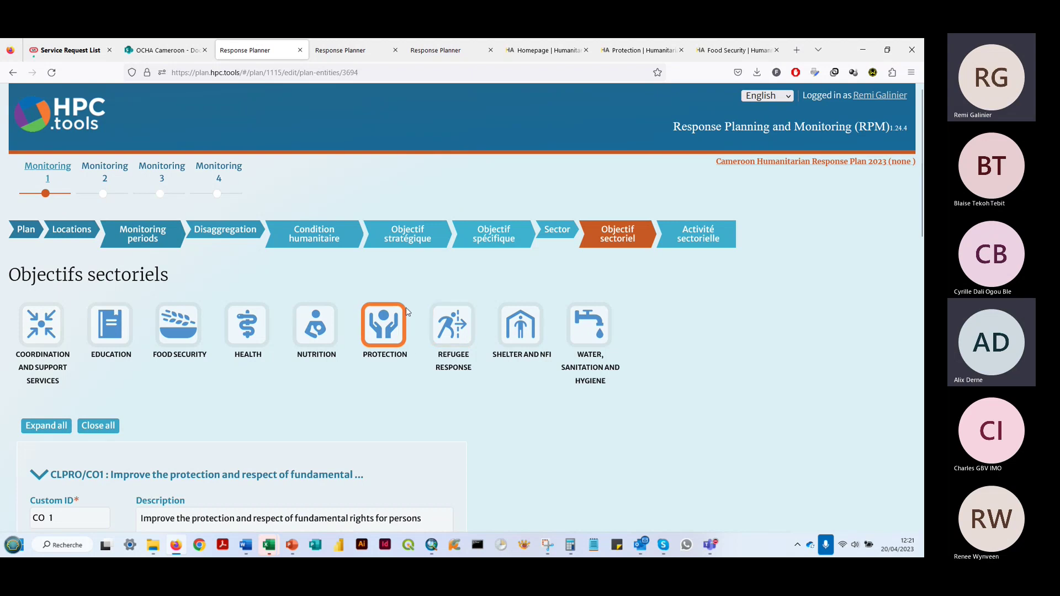
scroll(134, 348, "down", 4)
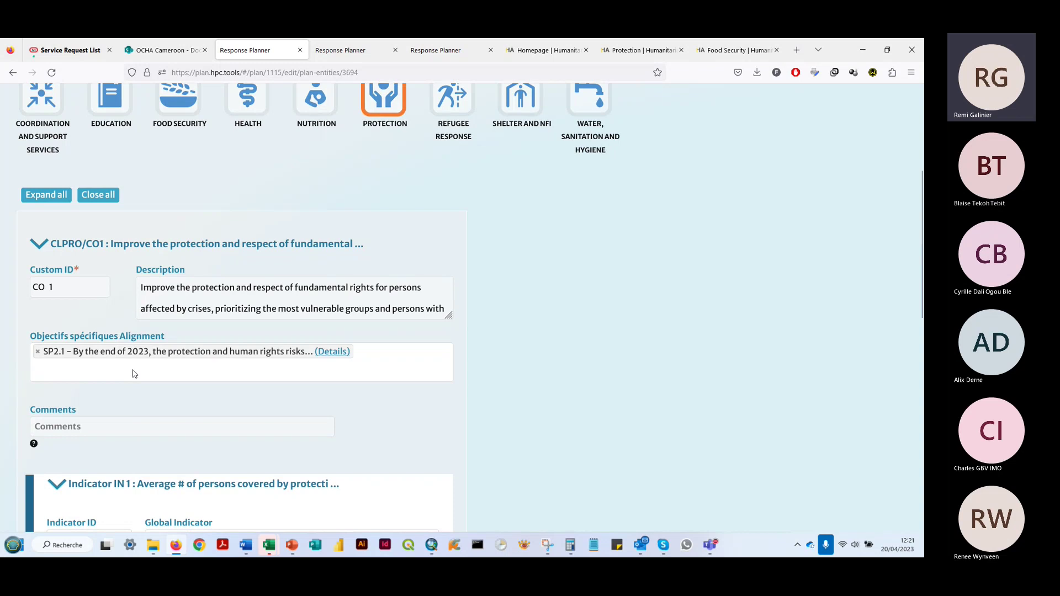
left_click(40, 244)
scroll(572, 285, "up", 4)
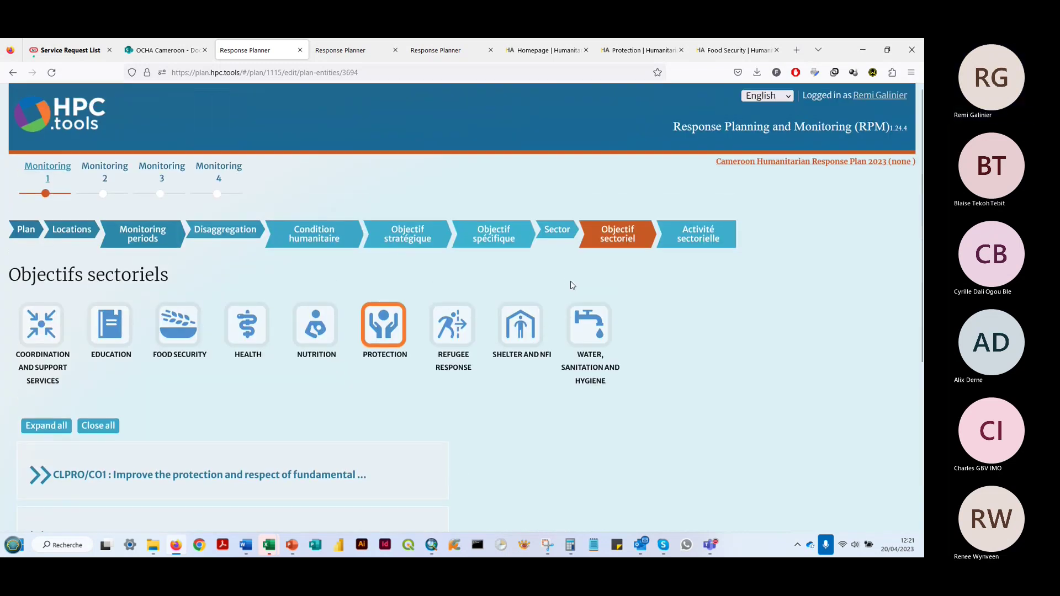
Scroll through the Protection sector's CLPRO activities, then view Humanitarian Action's Protection cluster page.
left_click(696, 241)
scroll(107, 250, "down", 4)
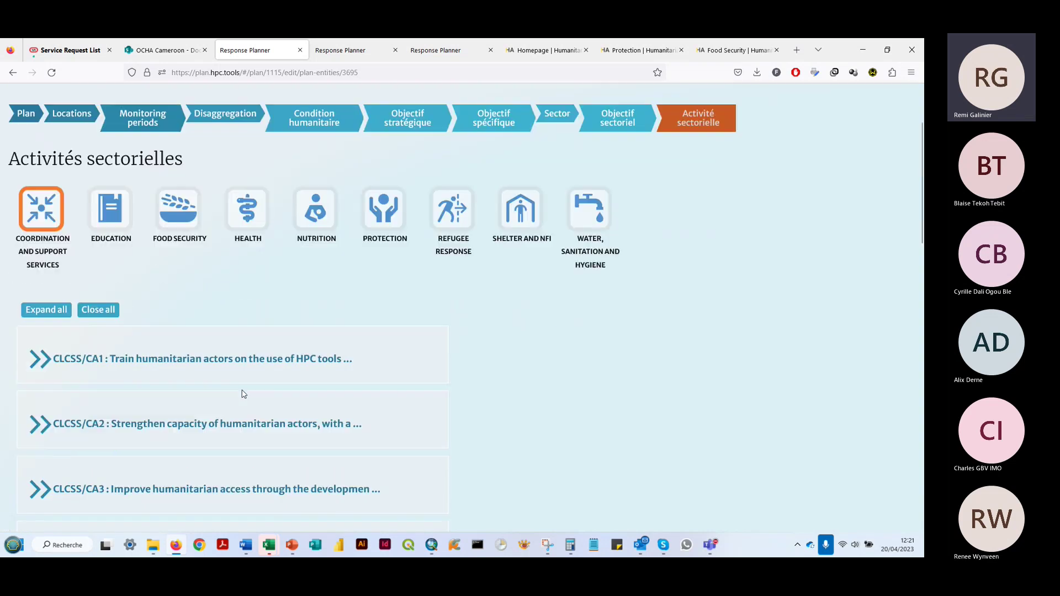
scroll(165, 254, "down", 2)
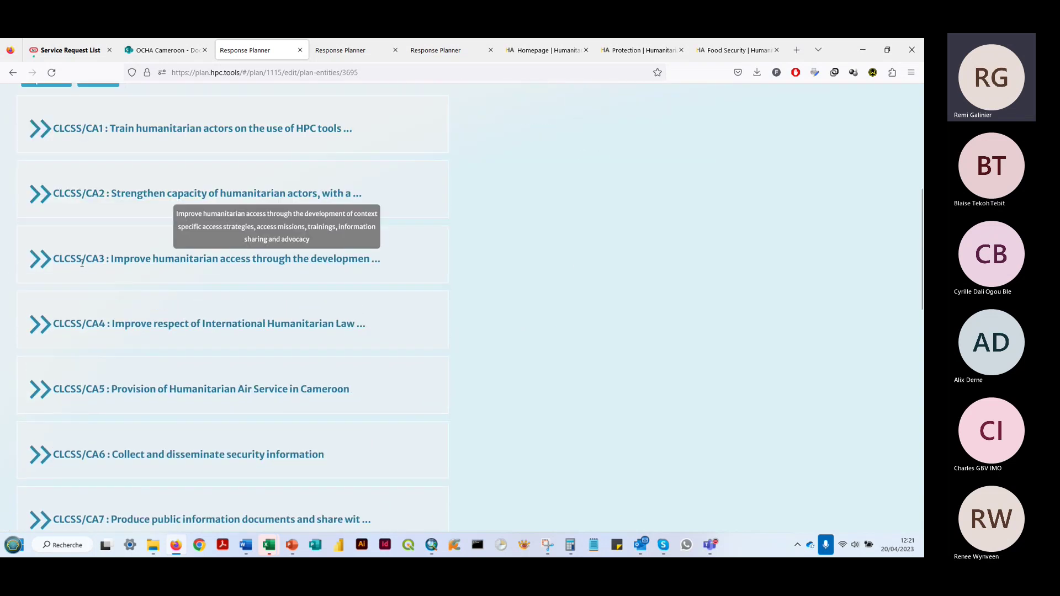
scroll(358, 223, "up", 4)
left_click(383, 211)
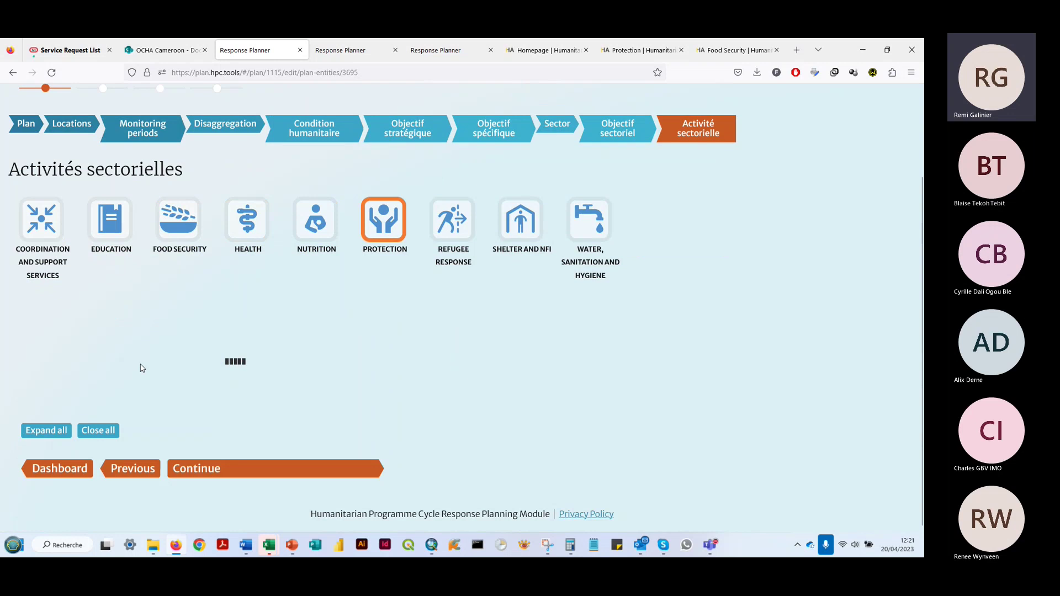
scroll(135, 366, "down", 3)
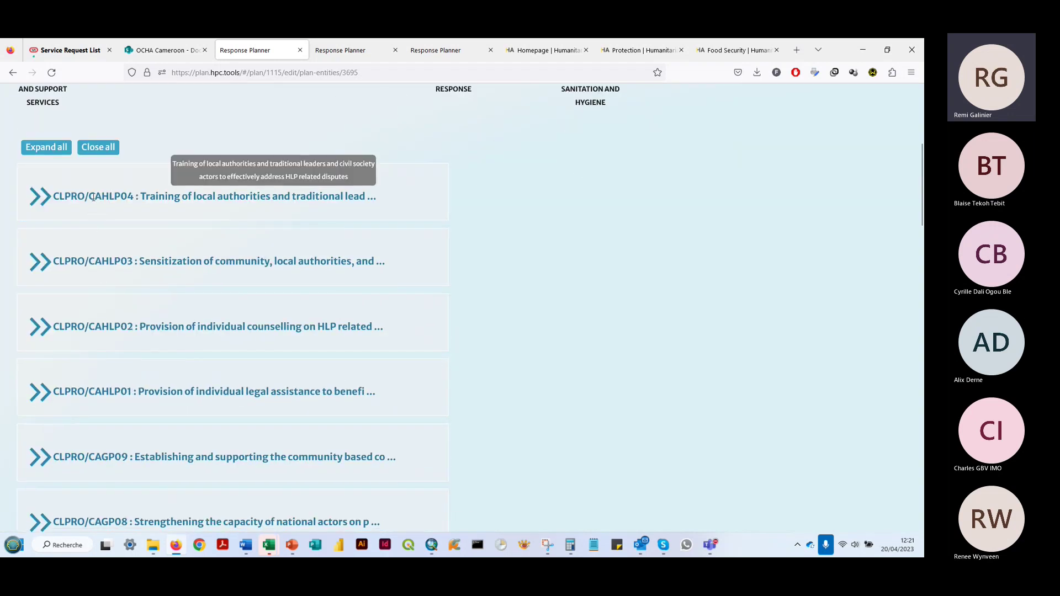
scroll(106, 238, "down", 4)
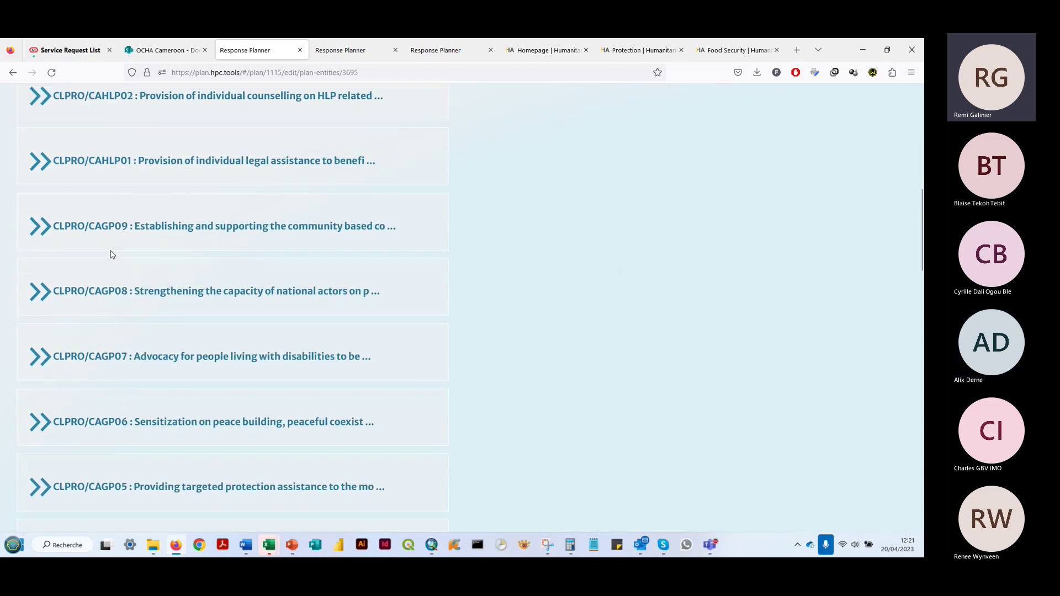
scroll(110, 304, "down", 6)
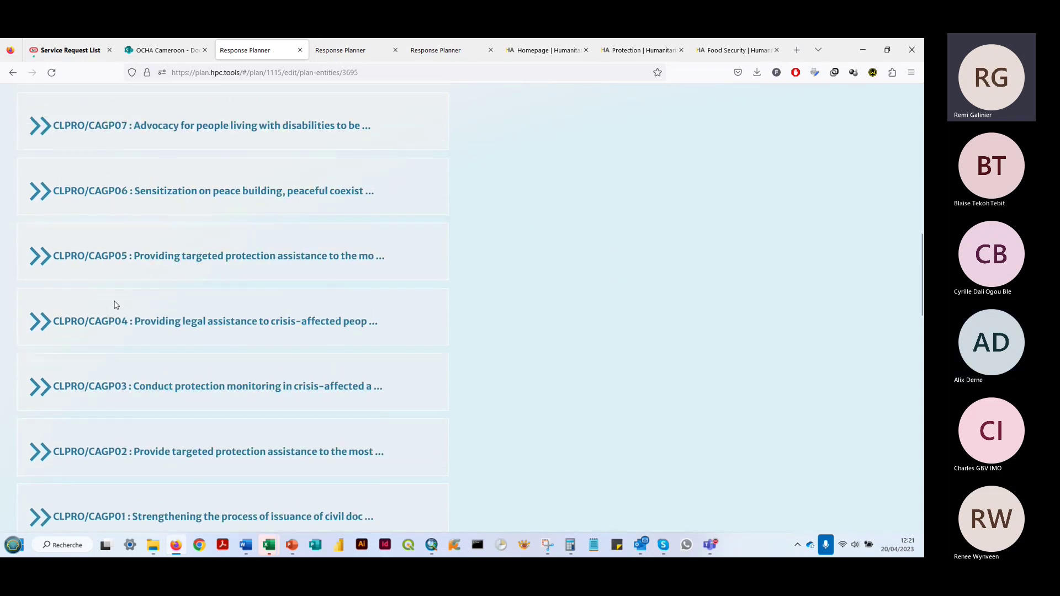
scroll(108, 307, "down", 5)
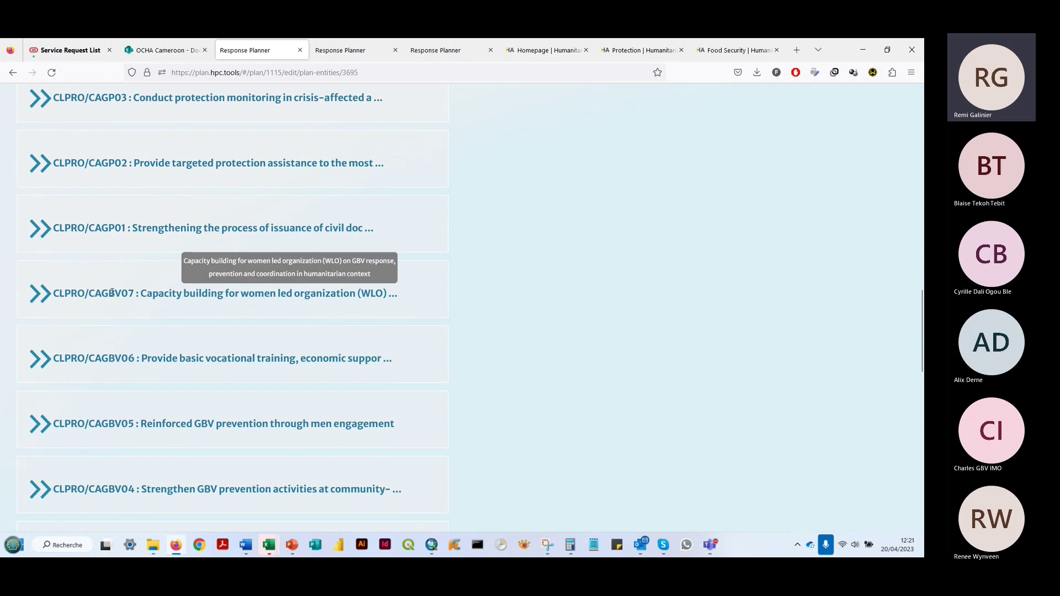
scroll(117, 324, "down", 6)
scroll(118, 329, "up", 16)
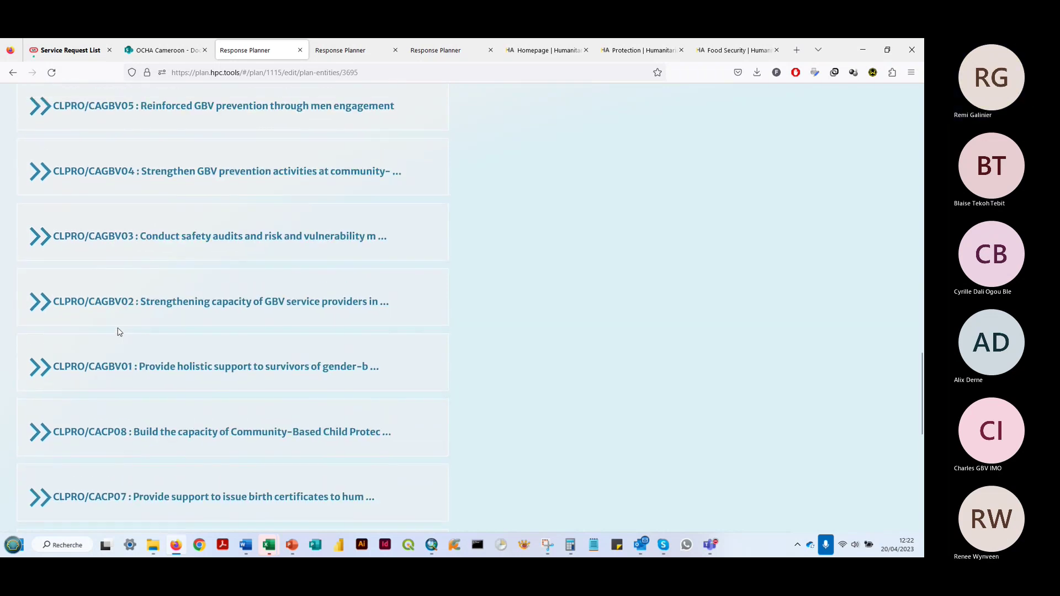
scroll(117, 331, "up", 9)
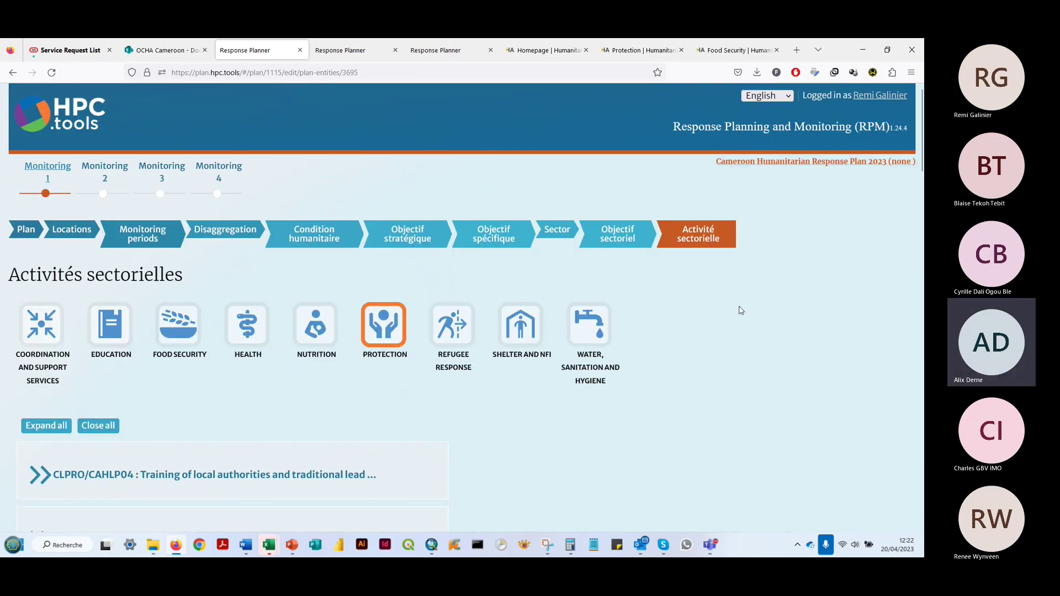
left_click(639, 51)
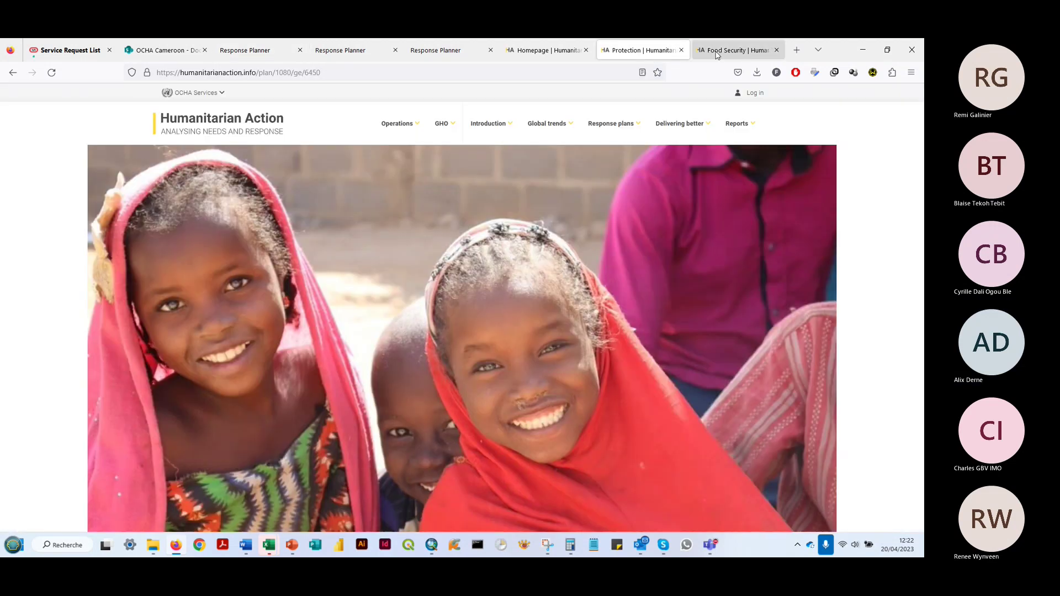